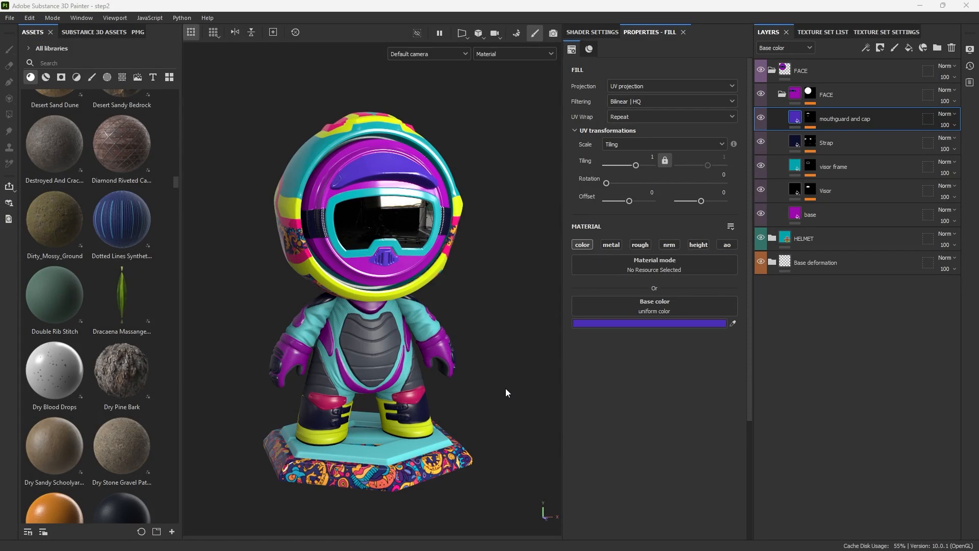
# Examine the painted character from the front and the side, including the helmet's stripes and pattern
pyautogui.keyDown('alt'); pyautogui.moveTo(364, 226); pyautogui.dragTo(400, 175); pyautogui.keyUp('alt')
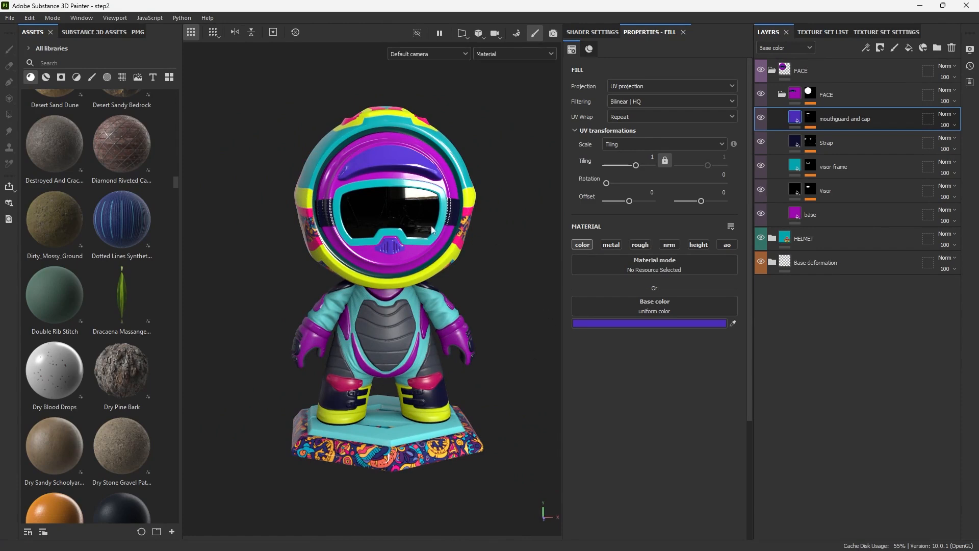
pyautogui.keyDown('alt'); pyautogui.moveTo(475, 226); pyautogui.dragTo(438, 230); pyautogui.keyUp('alt')
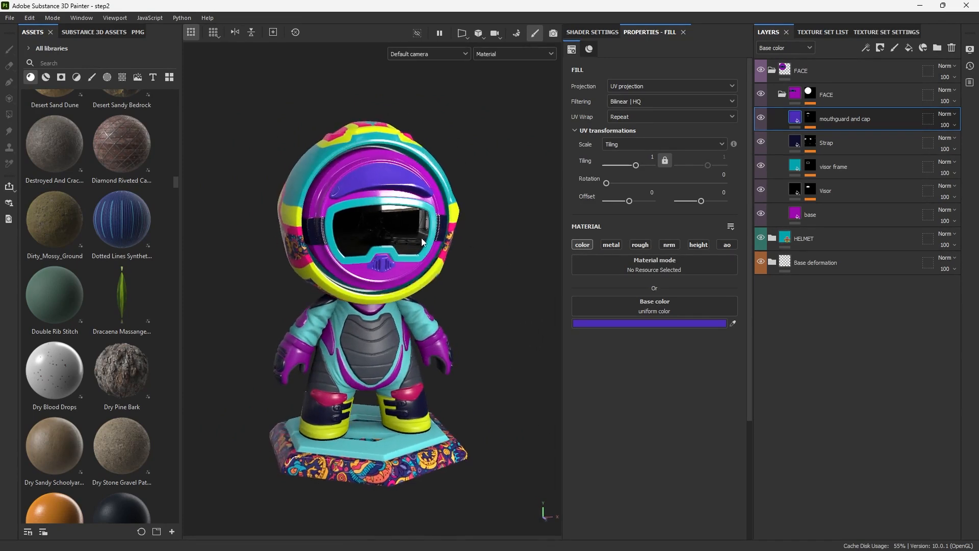
pyautogui.moveTo(449, 318)
pyautogui.keyDown('alt'); pyautogui.mouseDown()
pyautogui.moveTo(498, 290)
pyautogui.moveTo(475, 365)
pyautogui.moveTo(465, 357)
pyautogui.mouseUp(); pyautogui.keyUp('alt')
pyautogui.click(497, 290)
pyautogui.keyDown('alt'); pyautogui.moveTo(465, 357); pyautogui.dragTo(481, 221, button='right'); pyautogui.keyUp('alt')
pyautogui.keyDown('alt'); pyautogui.moveTo(481, 221); pyautogui.dragTo(403, 250); pyautogui.keyUp('alt')
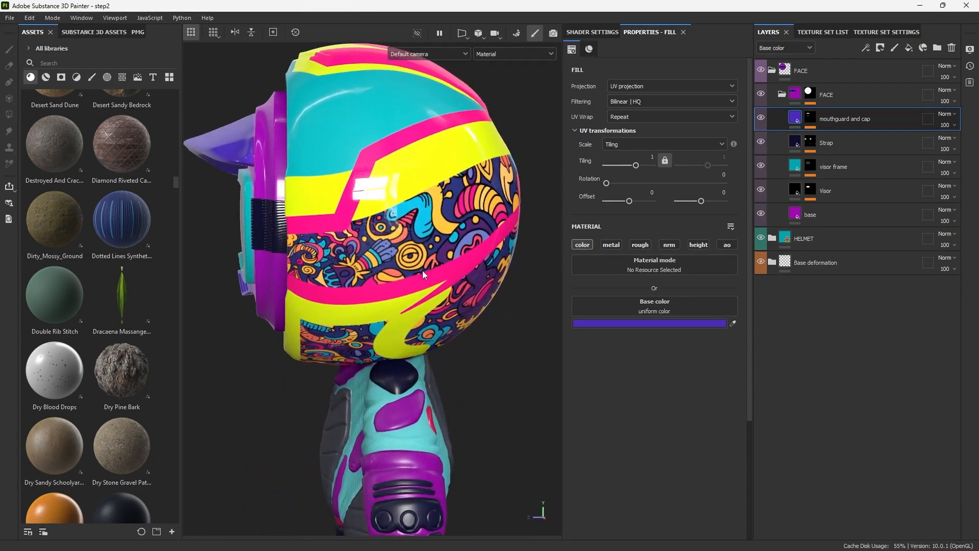
pyautogui.scroll(-5, 441, 277)
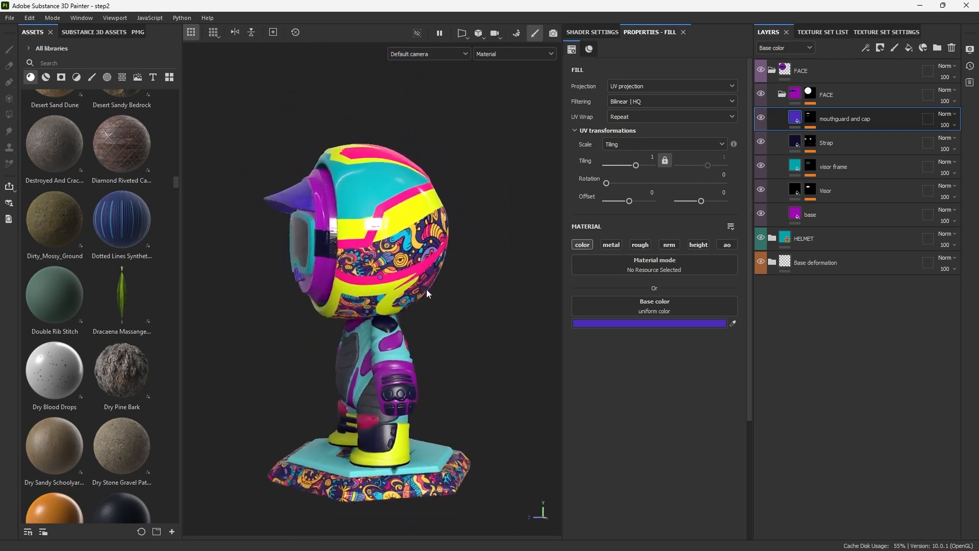
pyautogui.keyDown('alt'); pyautogui.moveTo(426, 289); pyautogui.dragTo(498, 313); pyautogui.keyUp('alt')
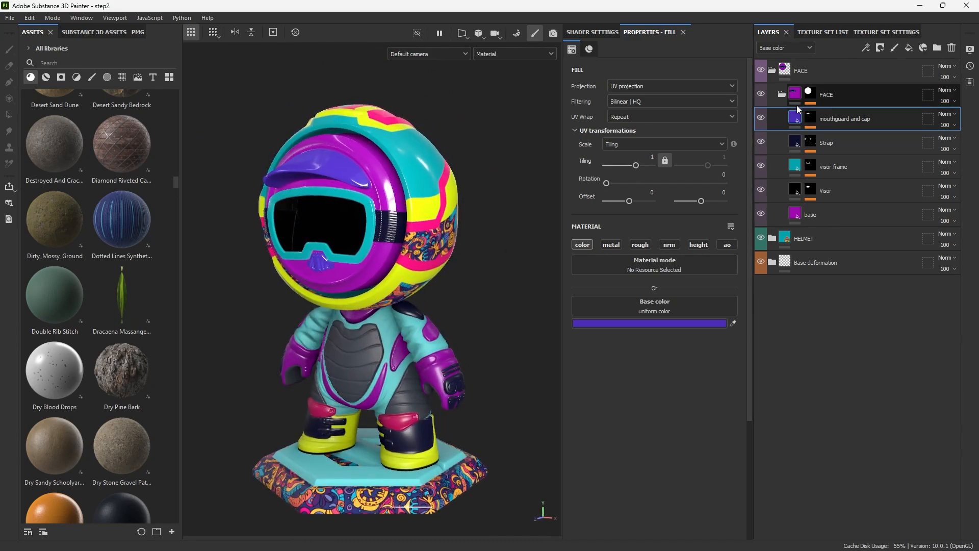
# Collapse the FACE folder, hide the FACE and HELMET folders, and isolate the bare head in the viewport
pyautogui.click(772, 72)
pyautogui.click(761, 70)
pyautogui.click(761, 93)
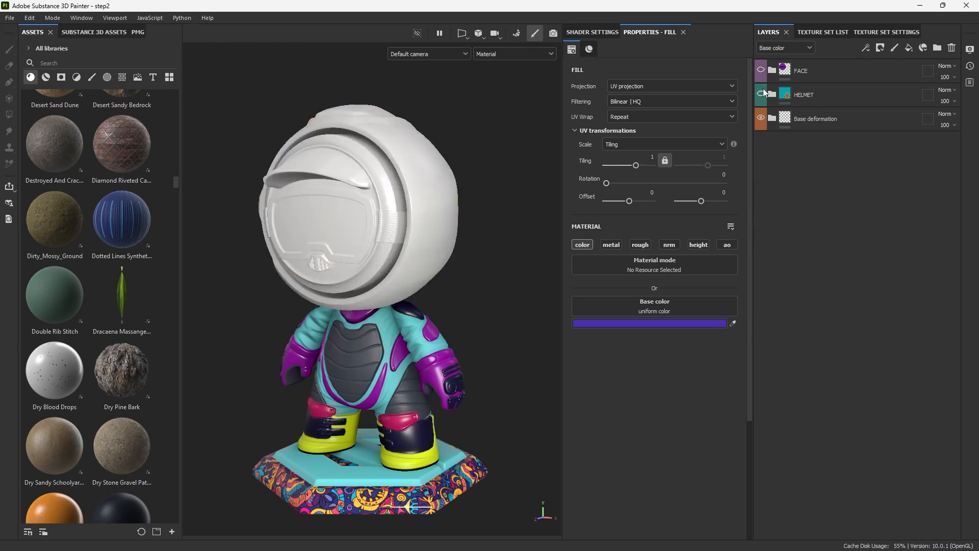
pyautogui.hotkey('alt', 'q')
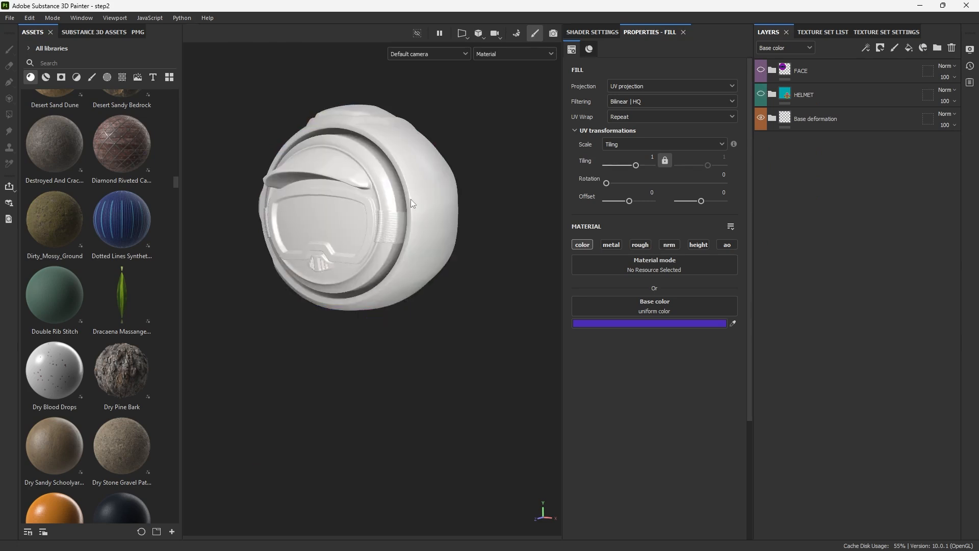
pyautogui.keyDown('alt'); pyautogui.moveTo(411, 199); pyautogui.dragTo(415, 179); pyautogui.keyUp('alt')
pyautogui.keyDown('alt'); pyautogui.moveTo(416, 179); pyautogui.dragTo(431, 135, button='right'); pyautogui.keyUp('alt')
pyautogui.keyDown('alt'); pyautogui.moveTo(432, 135); pyautogui.dragTo(427, 168, button='middle'); pyautogui.keyUp('alt')
pyautogui.keyDown('alt'); pyautogui.moveTo(427, 168); pyautogui.dragTo(482, 173); pyautogui.keyUp('alt')
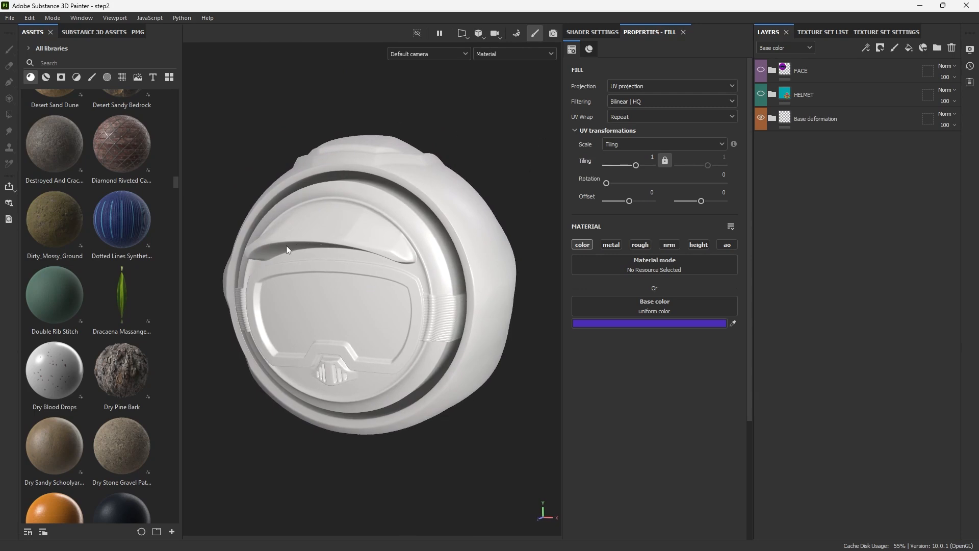
pyautogui.keyDown('alt'); pyautogui.moveTo(286, 246); pyautogui.dragTo(300, 244); pyautogui.keyUp('alt')
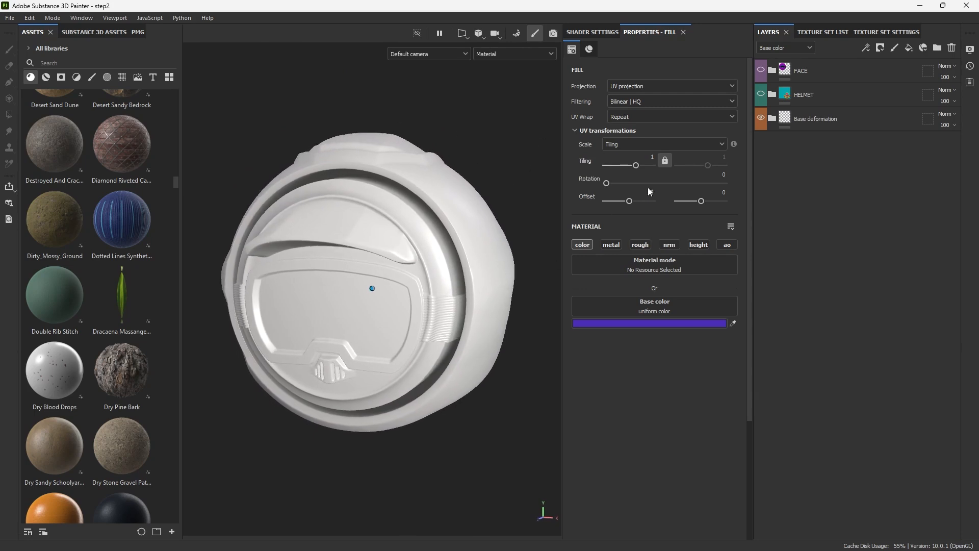
# Show the HELMET and FACE folders again one after the other, examining each folder's colours on the head
pyautogui.click(761, 94)
pyautogui.keyDown('alt'); pyautogui.moveTo(316, 275); pyautogui.dragTo(448, 347); pyautogui.keyUp('alt')
pyautogui.keyDown('alt'); pyautogui.moveTo(414, 246); pyautogui.dragTo(482, 158); pyautogui.keyUp('alt')
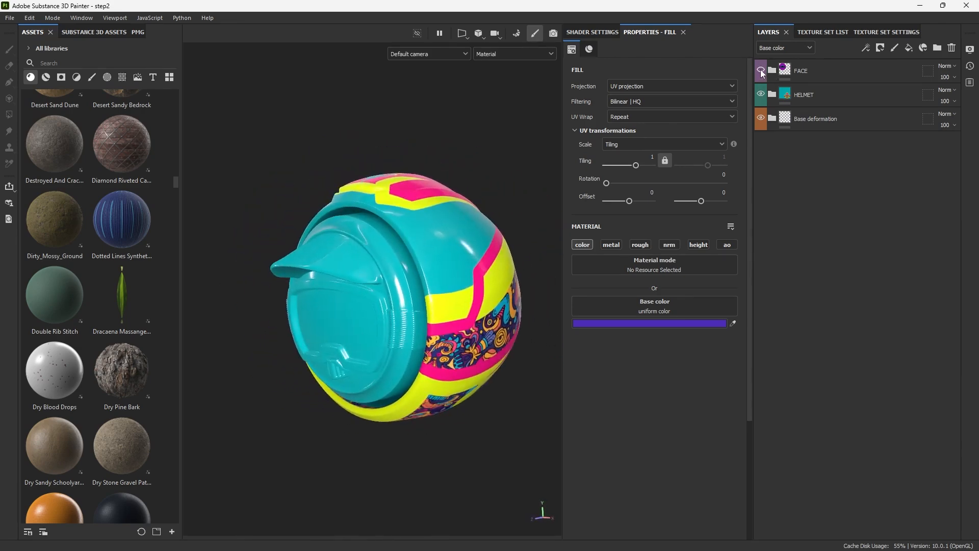
pyautogui.click(760, 69)
pyautogui.keyDown('alt'); pyautogui.moveTo(515, 301); pyautogui.dragTo(256, 237); pyautogui.keyUp('alt')
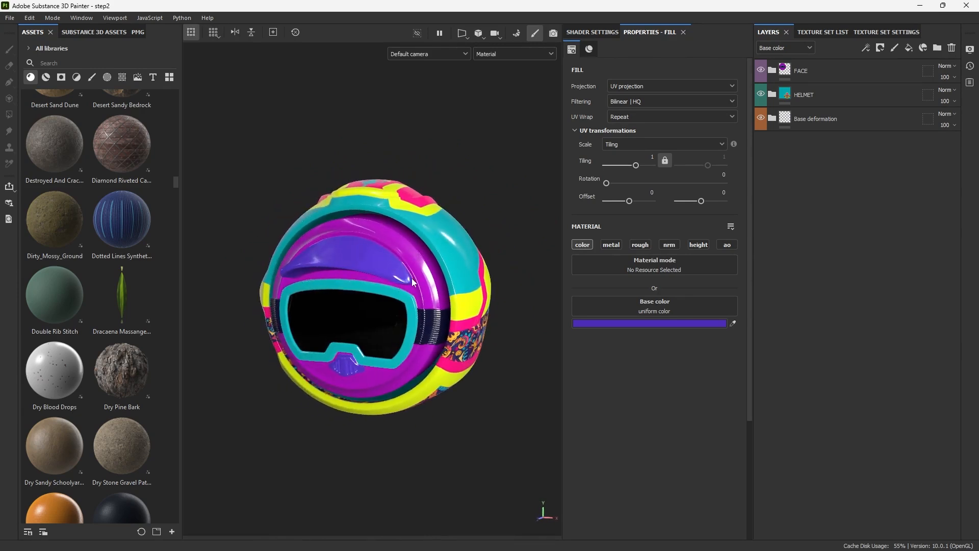
pyautogui.keyDown('alt'); pyautogui.moveTo(412, 278); pyautogui.dragTo(426, 344); pyautogui.keyUp('alt')
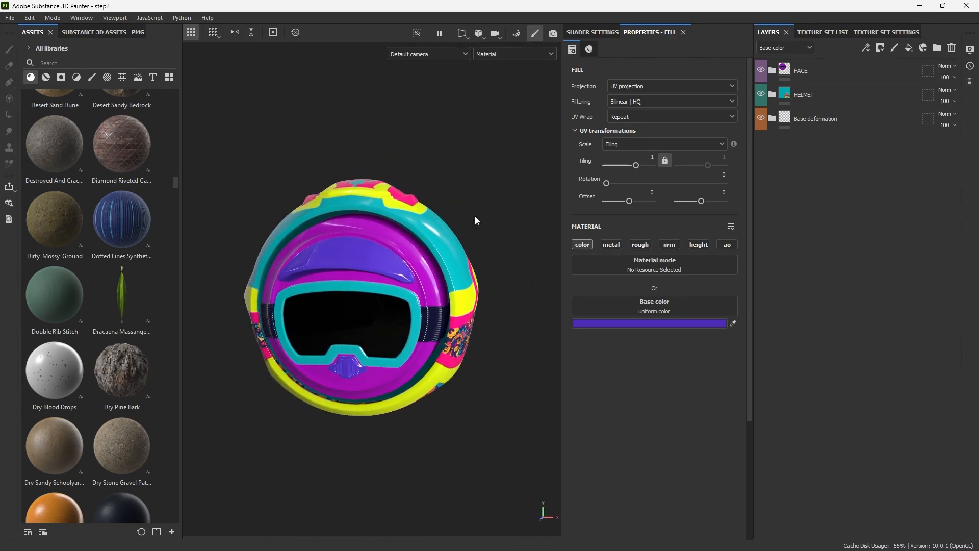
pyautogui.click(802, 72)
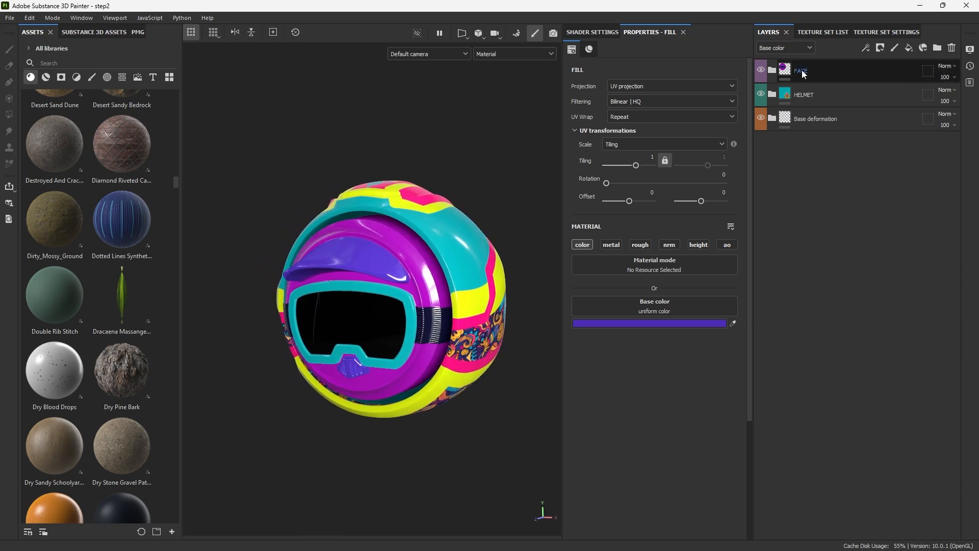
pyautogui.keyDown('alt'); pyautogui.moveTo(528, 285); pyautogui.dragTo(751, 133, button='right'); pyautogui.keyUp('alt')
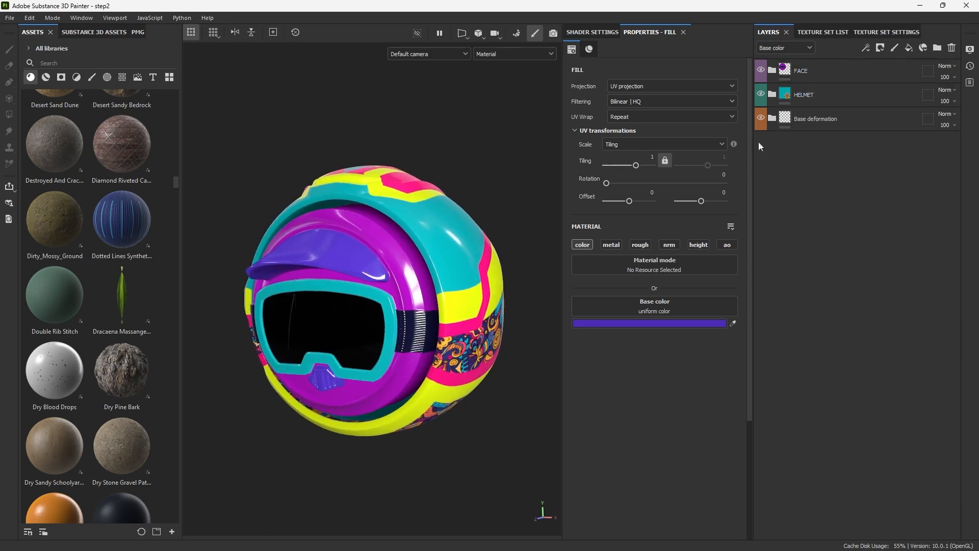
# Toggle the FACE folder's visibility off and on, and expand the FACE, HELMET, Head lines and Pattern folders to review their layers
pyautogui.click(761, 70)
pyautogui.click(760, 70)
pyautogui.click(772, 71)
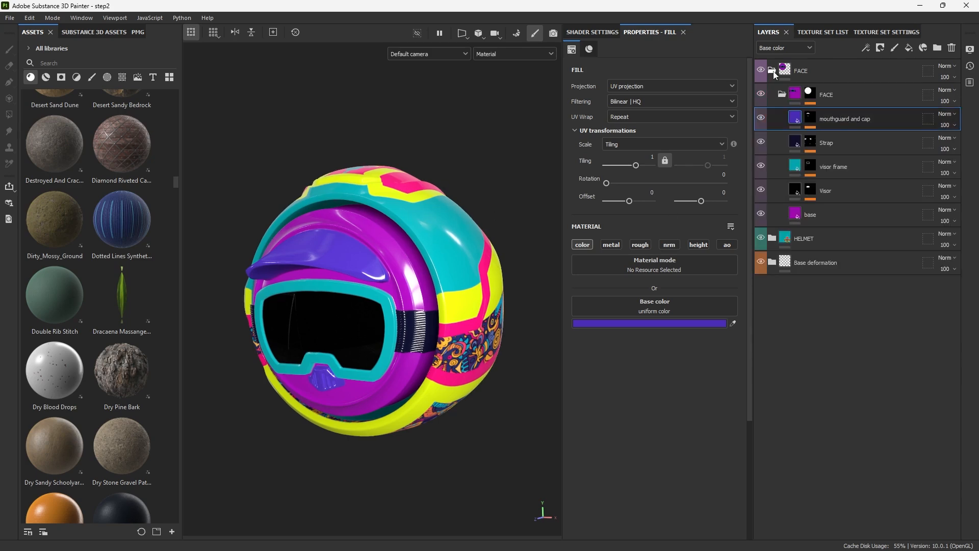
pyautogui.click(772, 238)
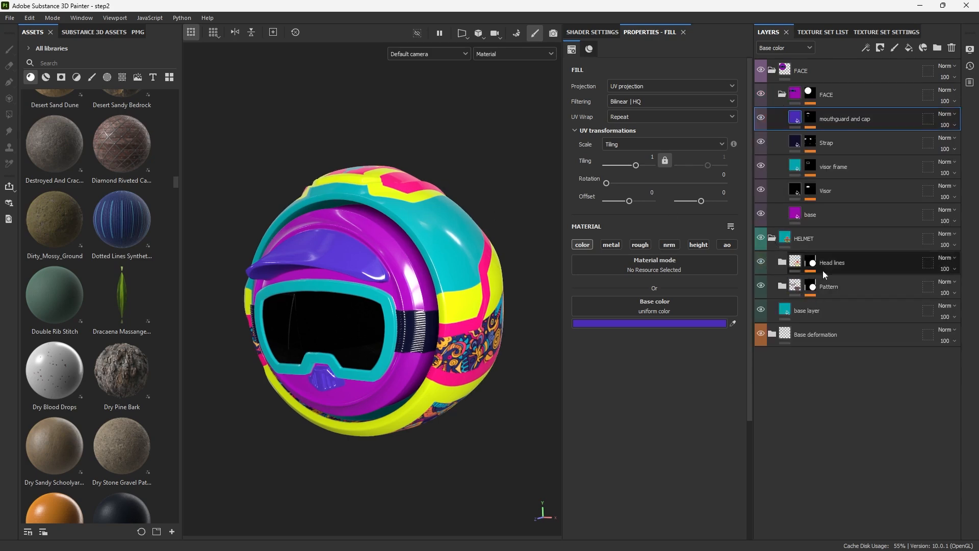
pyautogui.click(782, 263)
pyautogui.click(782, 287)
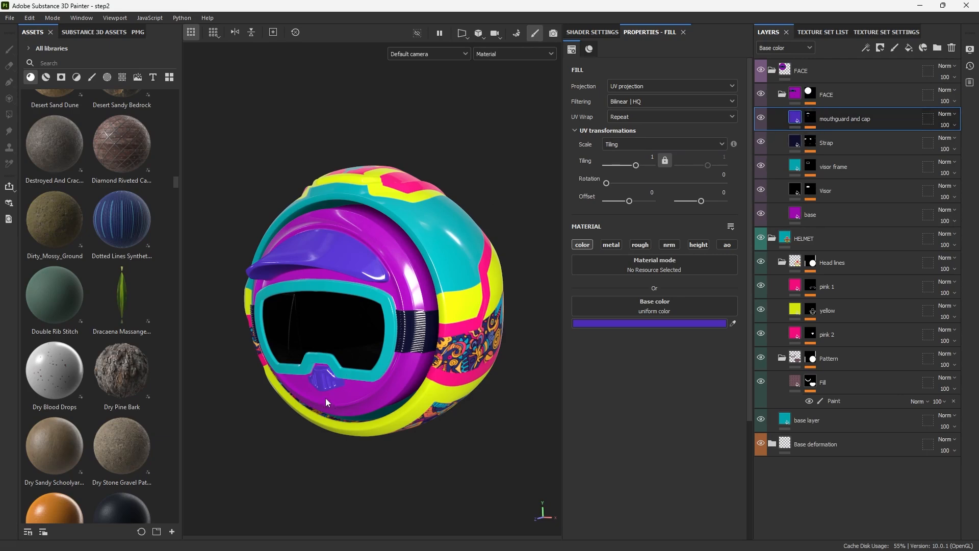
# Temporarily disable the mouthguard and cap layer's mask to examine the unmasked fill on the face, and re-enable it
pyautogui.keyDown('alt'); pyautogui.moveTo(326, 398); pyautogui.dragTo(323, 382); pyautogui.keyUp('alt')
pyautogui.scroll(5, 323, 382)
pyautogui.keyDown('alt'); pyautogui.moveTo(322, 381); pyautogui.dragTo(386, 283, button='middle'); pyautogui.keyUp('alt')
pyautogui.keyDown('alt'); pyautogui.moveTo(386, 283); pyautogui.dragTo(505, 266); pyautogui.keyUp('alt')
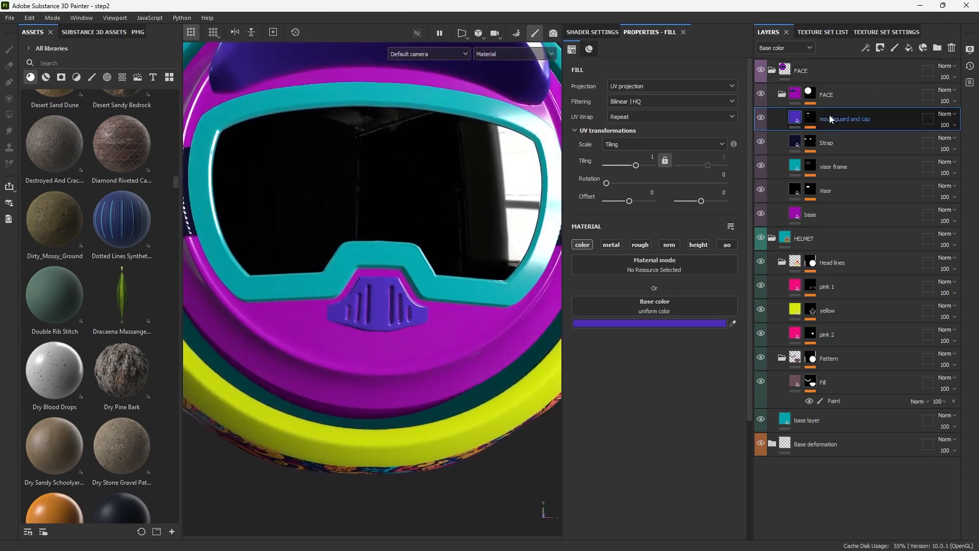
pyautogui.keyDown('shift'); pyautogui.click(813, 118); pyautogui.keyUp('shift')
pyautogui.keyDown('alt'); pyautogui.moveTo(409, 284); pyautogui.dragTo(230, 286, button='right'); pyautogui.keyUp('alt')
pyautogui.keyDown('alt'); pyautogui.moveTo(229, 286); pyautogui.dragTo(268, 278); pyautogui.keyUp('alt')
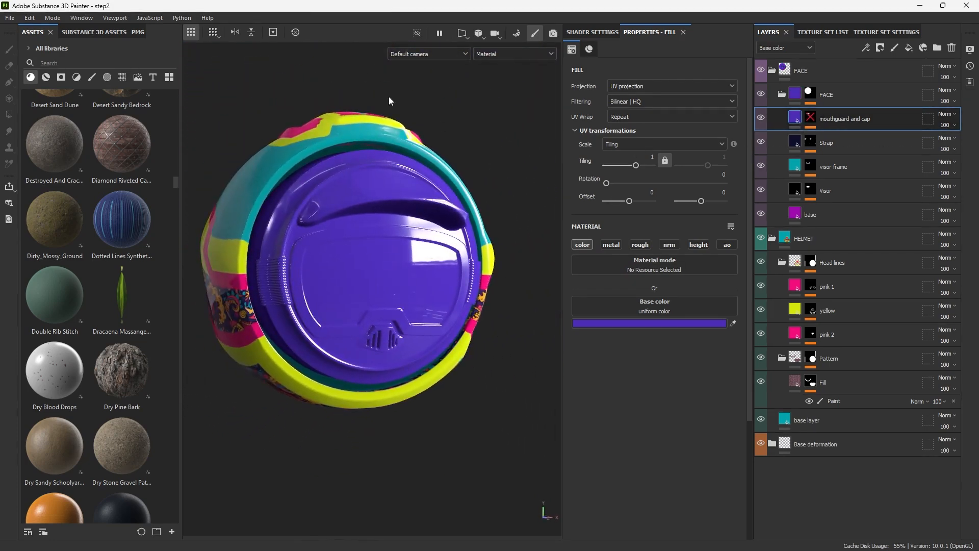
pyautogui.keyDown('alt'); pyautogui.moveTo(408, 188); pyautogui.dragTo(409, 214); pyautogui.keyUp('alt')
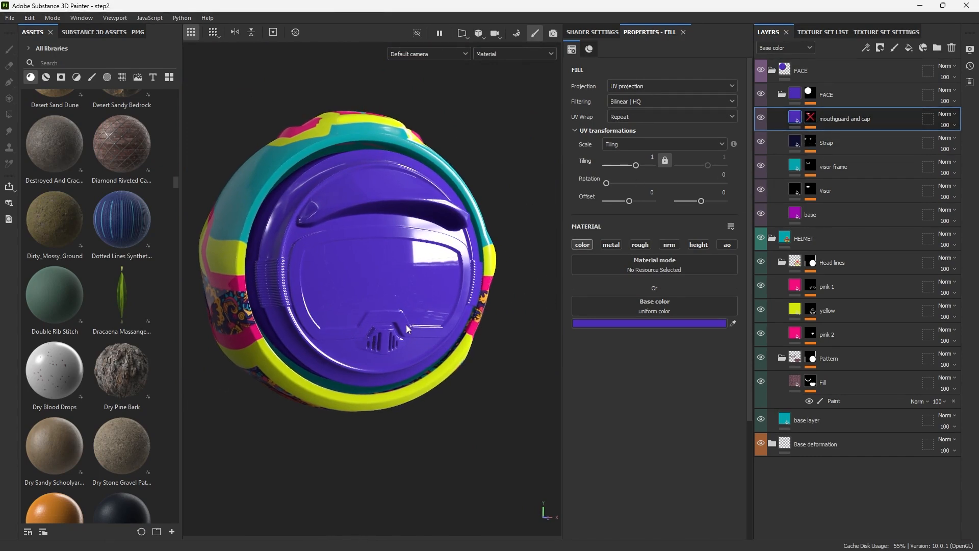
pyautogui.keyDown('shift'); pyautogui.click(810, 117); pyautogui.keyUp('shift')
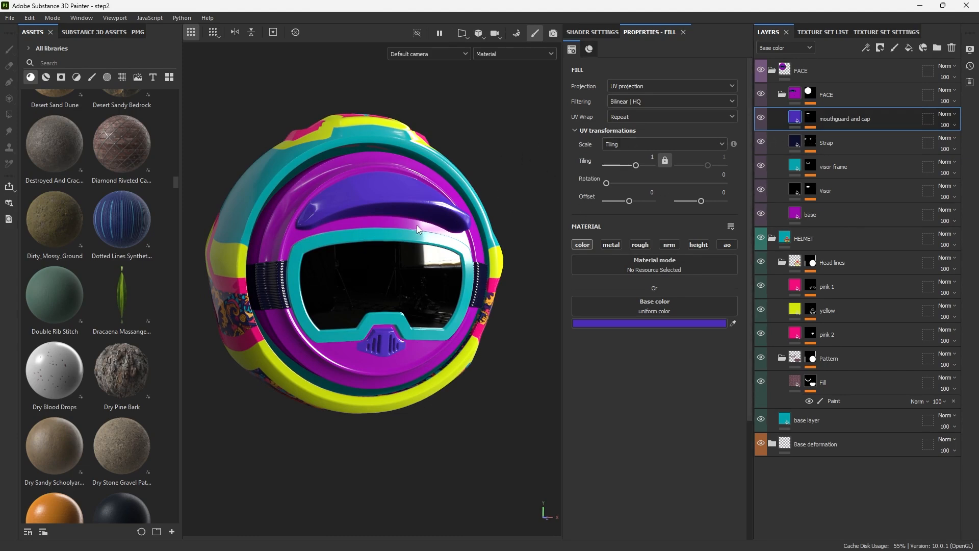
# Collapse and hide the existing FACE and HELMET folders
pyautogui.scroll(3, 360, 213)
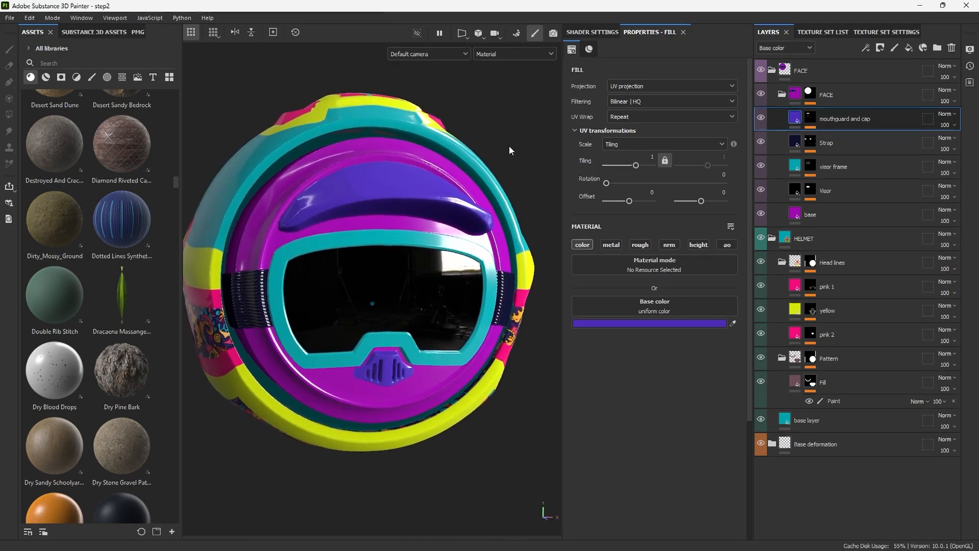
pyautogui.click(782, 95)
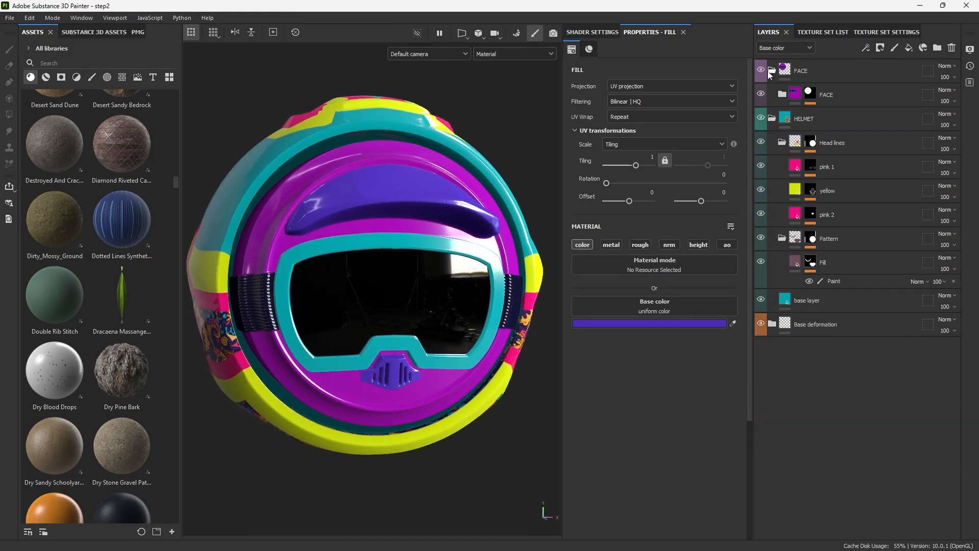
pyautogui.click(772, 71)
pyautogui.click(760, 71)
pyautogui.click(772, 95)
pyautogui.click(761, 94)
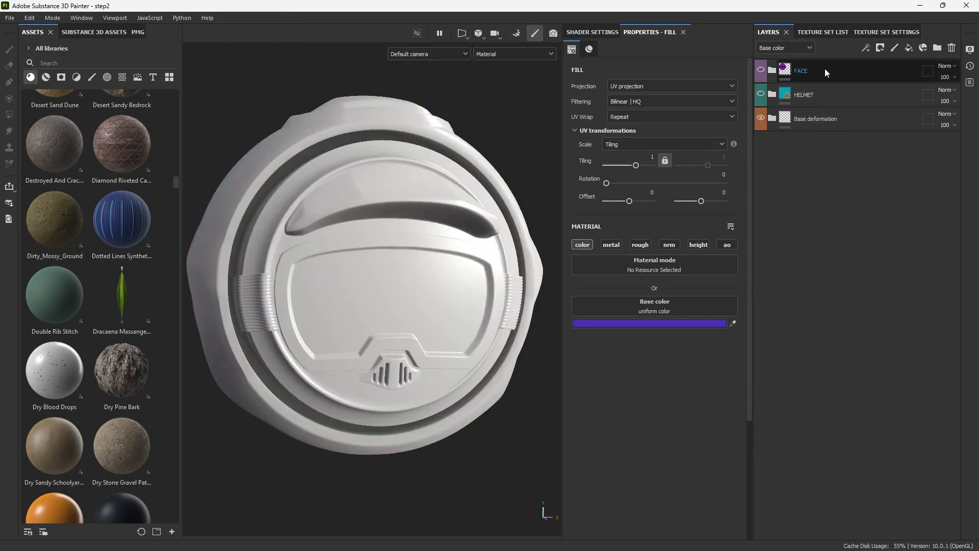
# Add a new folder above the existing FACE folder and name it FACE
pyautogui.click(824, 69)
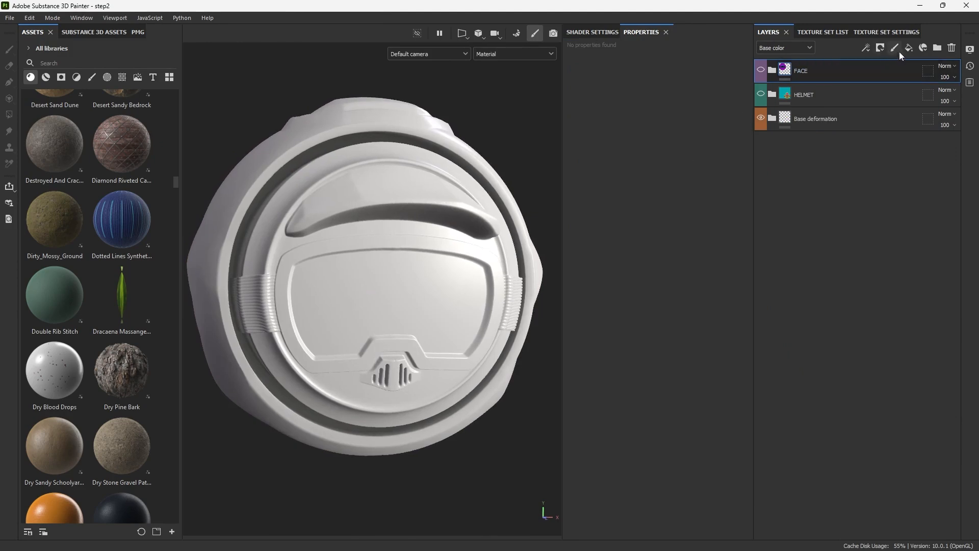
pyautogui.click(937, 48)
pyautogui.doubleClick(803, 71)
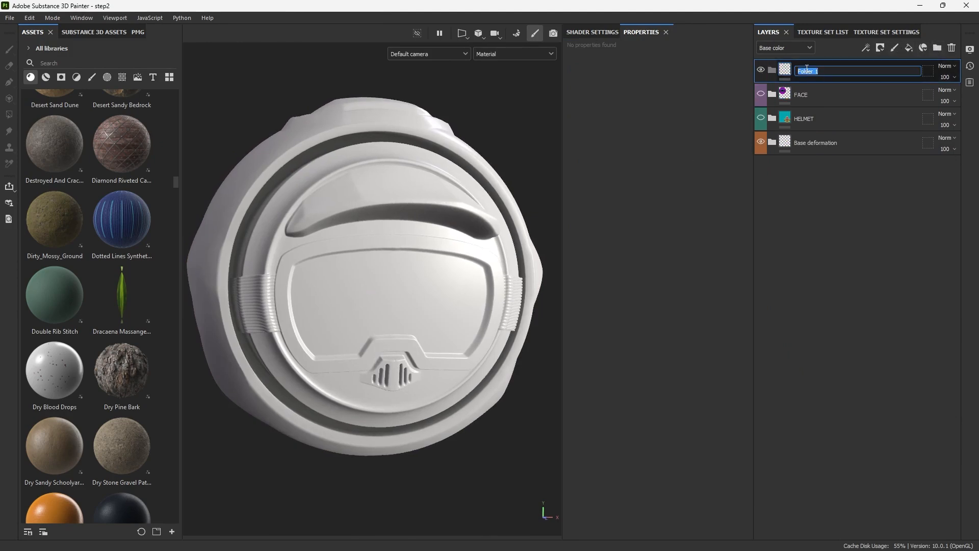
pyautogui.write('FACE')
pyautogui.press('Return')
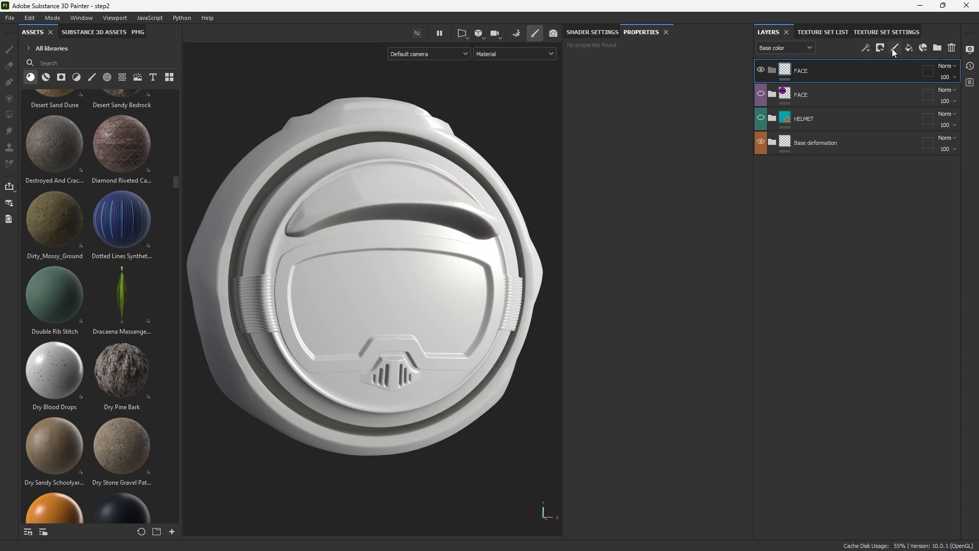
# Add another folder above the new FACE folder and name it HELMET
pyautogui.click(937, 48)
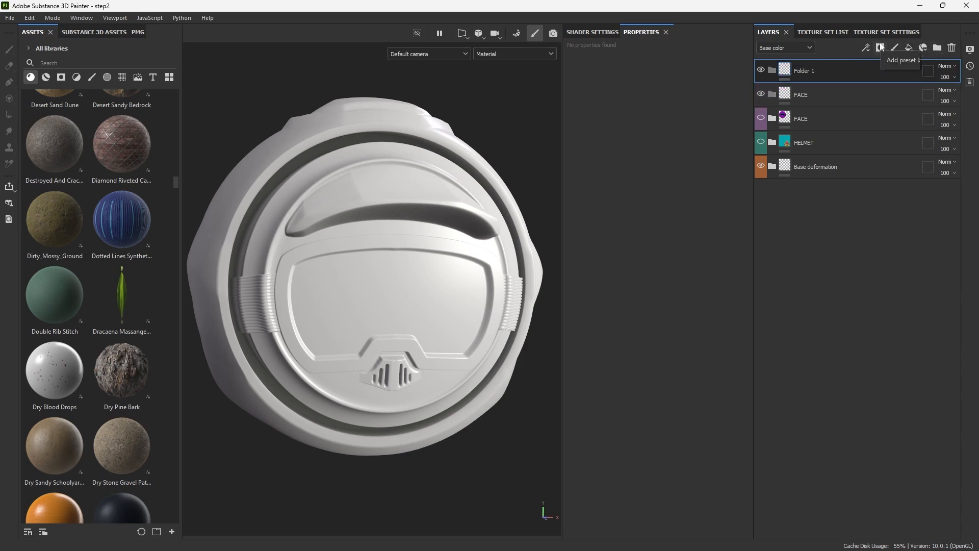
pyautogui.doubleClick(814, 71)
pyautogui.write('HELMET')
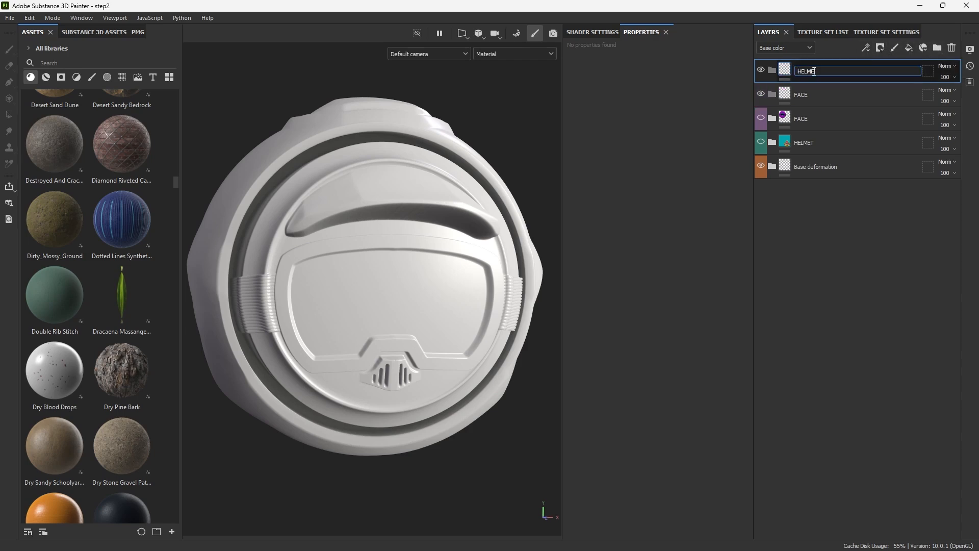
pyautogui.press('Return')
# Colour-tag the new HELMET folder yellow and the new FACE folder blue
pyautogui.rightClick(812, 74)
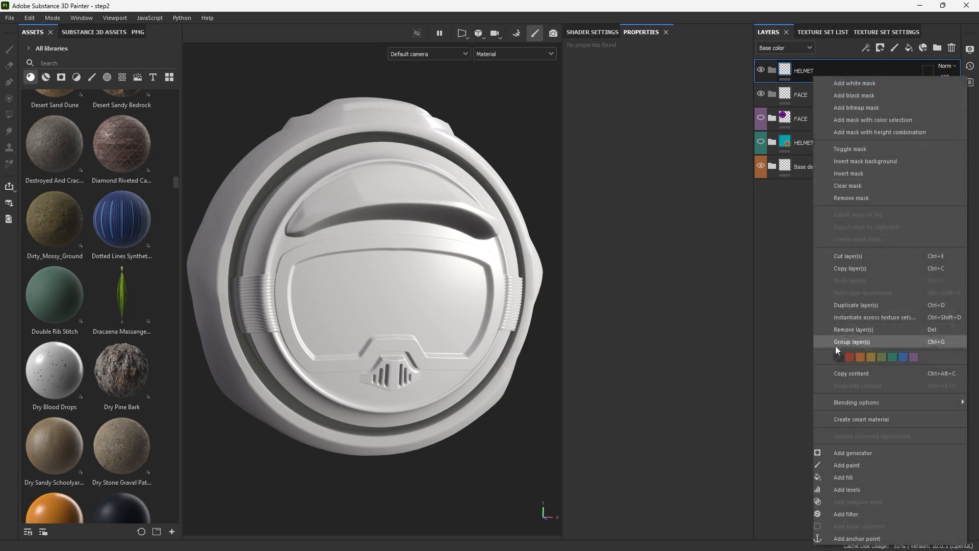
pyautogui.click(870, 356)
pyautogui.rightClick(823, 102)
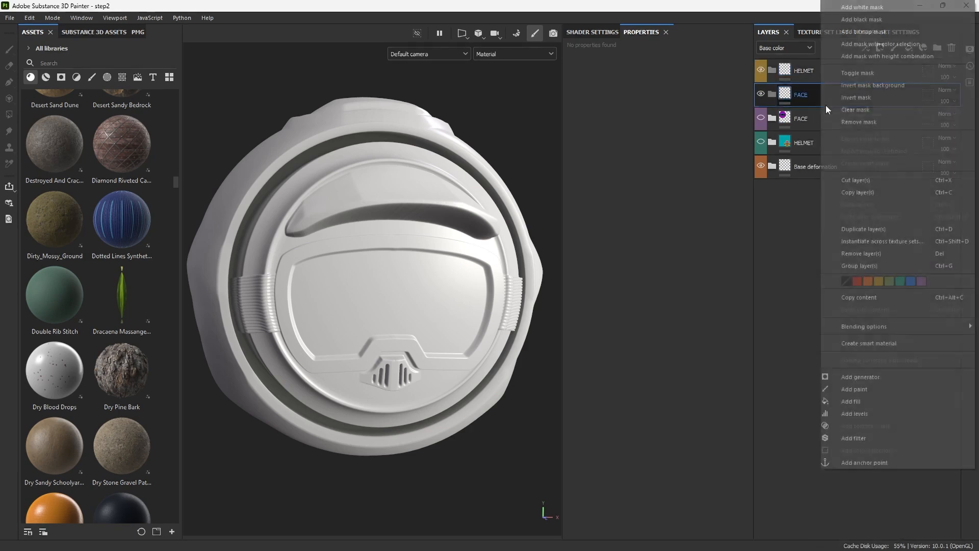
pyautogui.click(910, 281)
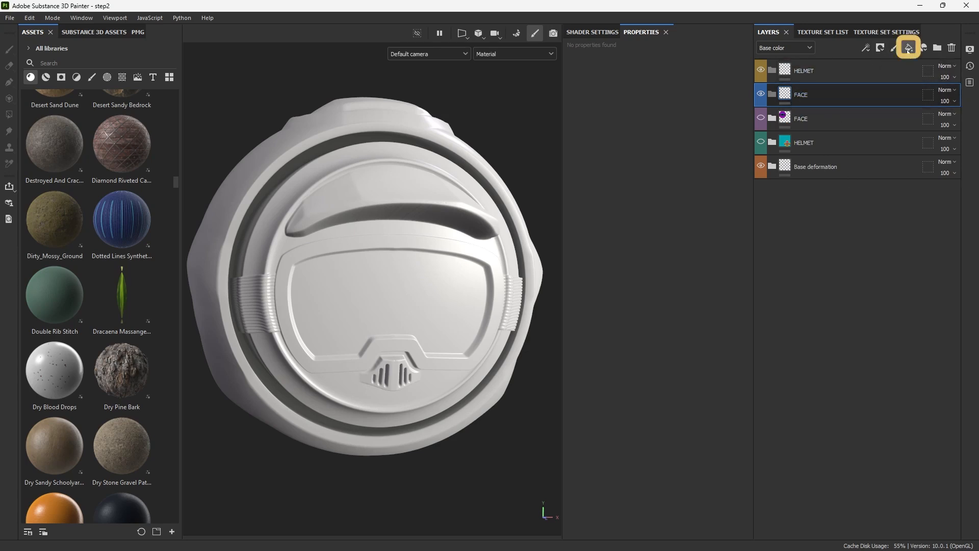
# Add a fill layer named BASE inside the new FACE folder and keep only its color channel enabled
pyautogui.click(909, 49)
pyautogui.doubleClick(807, 120)
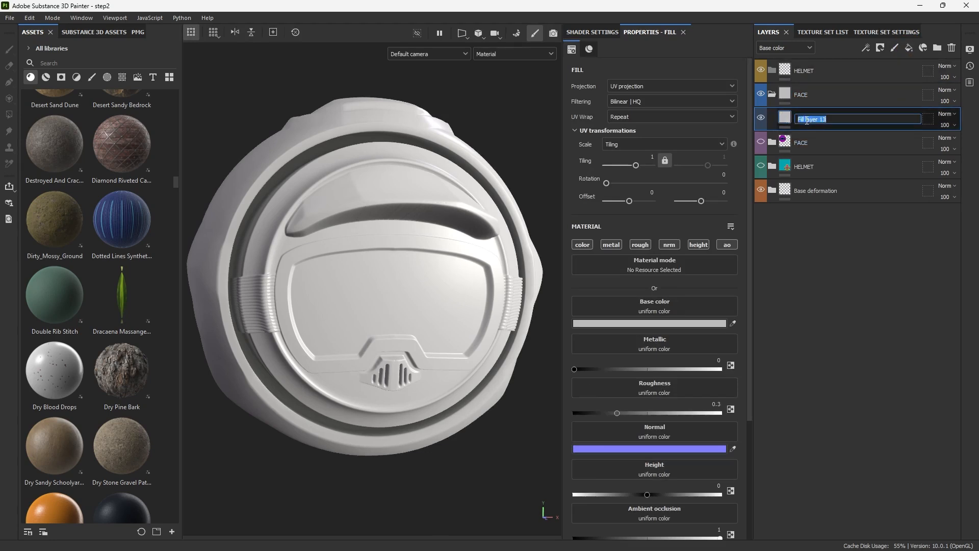
pyautogui.write('BASE')
pyautogui.press('Return')
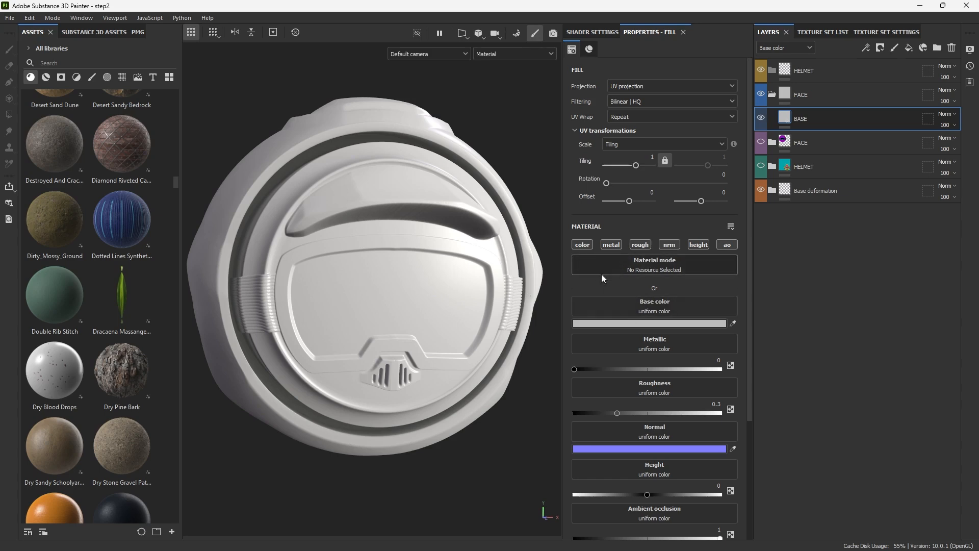
pyautogui.click(582, 245)
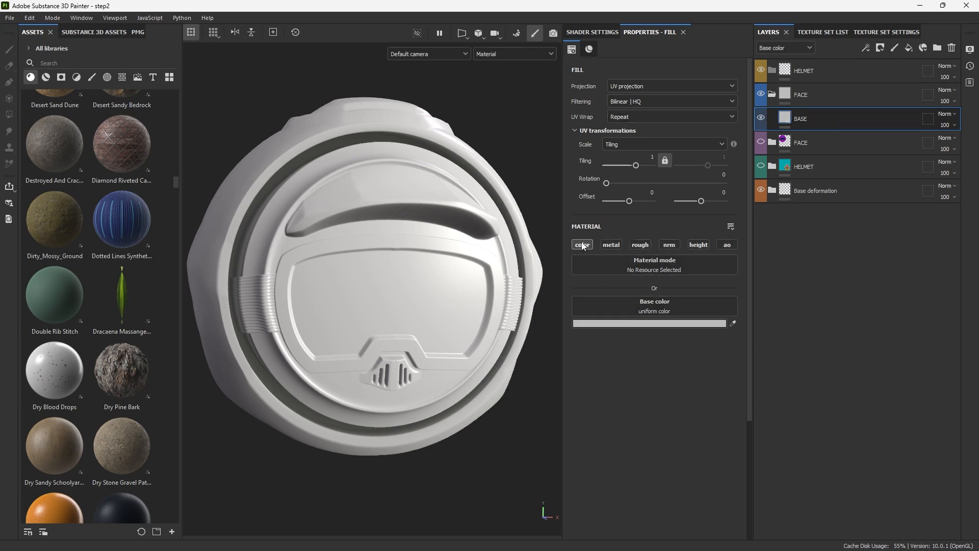
# Enable the roughness channel on the BASE fill and set its roughness to 0.3686
pyautogui.click(641, 245)
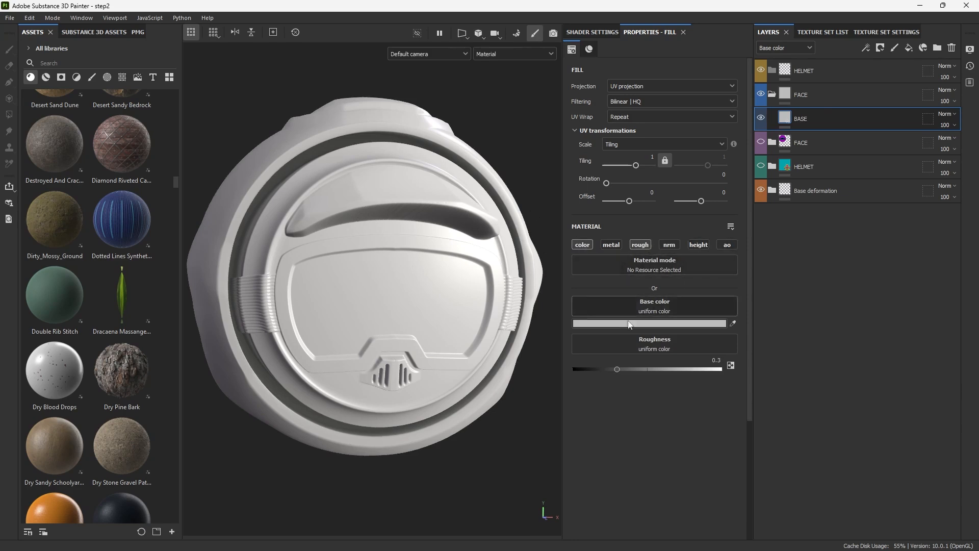
pyautogui.moveTo(617, 369)
pyautogui.mouseDown()
pyautogui.moveTo(748, 364)
pyautogui.moveTo(491, 360)
pyautogui.moveTo(743, 353)
pyautogui.moveTo(593, 353)
pyautogui.moveTo(633, 354)
pyautogui.moveTo(619, 357)
pyautogui.moveTo(627, 360)
pyautogui.mouseUp()
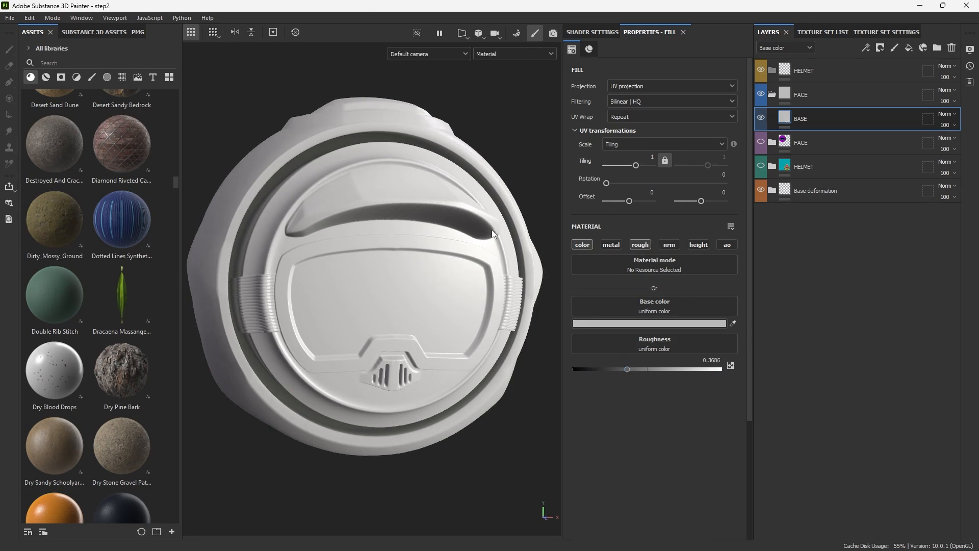
pyautogui.scroll(-3, 447, 231)
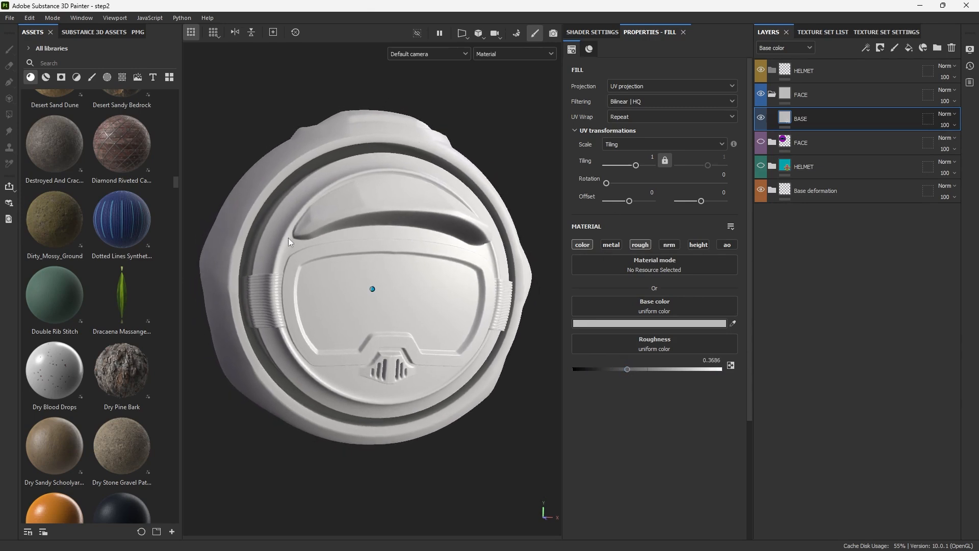
pyautogui.keyDown('alt'); pyautogui.moveTo(288, 237); pyautogui.dragTo(298, 255); pyautogui.keyUp('alt')
pyautogui.keyDown('alt'); pyautogui.moveTo(340, 142); pyautogui.dragTo(408, 273); pyautogui.keyUp('alt')
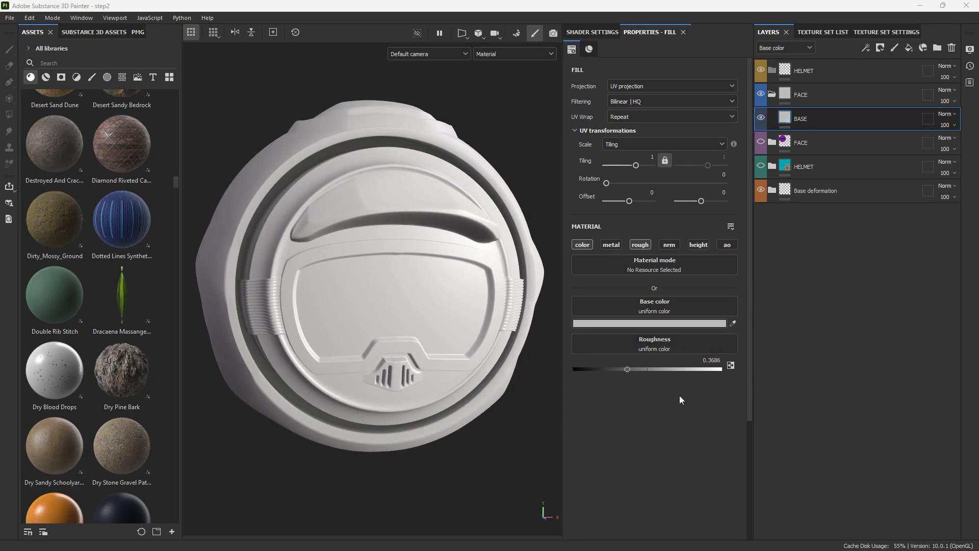
# Sample the teal from the old HELMET folder's thumbnail as the BASE layer's base color
pyautogui.click(733, 322)
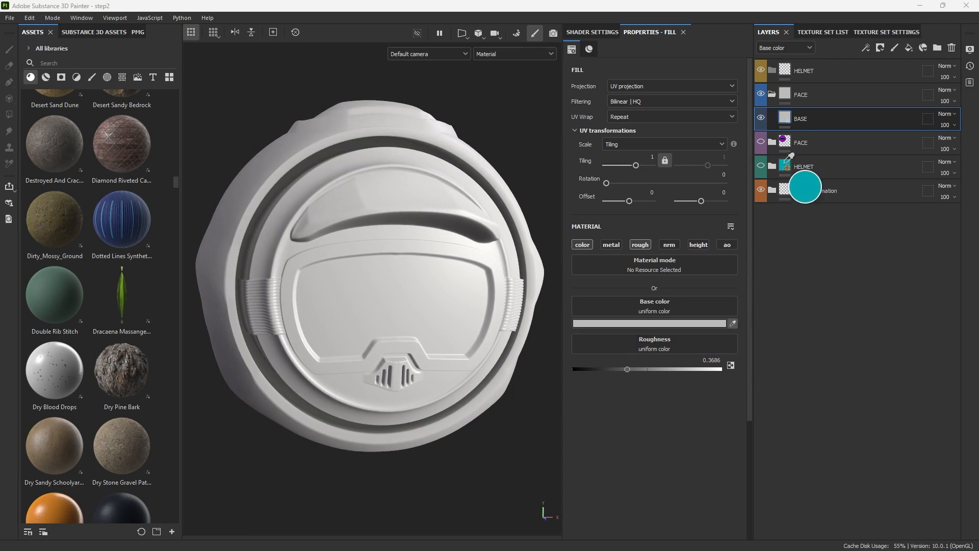
pyautogui.click(785, 162)
pyautogui.keyDown('alt'); pyautogui.moveTo(527, 438); pyautogui.dragTo(464, 454); pyautogui.keyUp('alt')
pyautogui.keyDown('alt'); pyautogui.moveTo(378, 251); pyautogui.dragTo(430, 261); pyautogui.keyUp('alt')
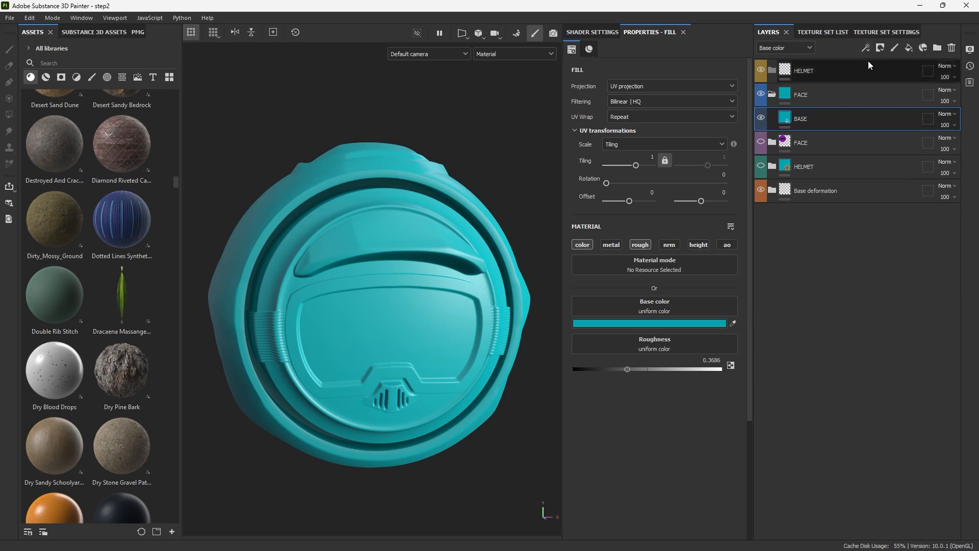
# Add a fill layer named Top visor above BASE and keep only its color channel enabled
pyautogui.click(909, 48)
pyautogui.doubleClick(806, 118)
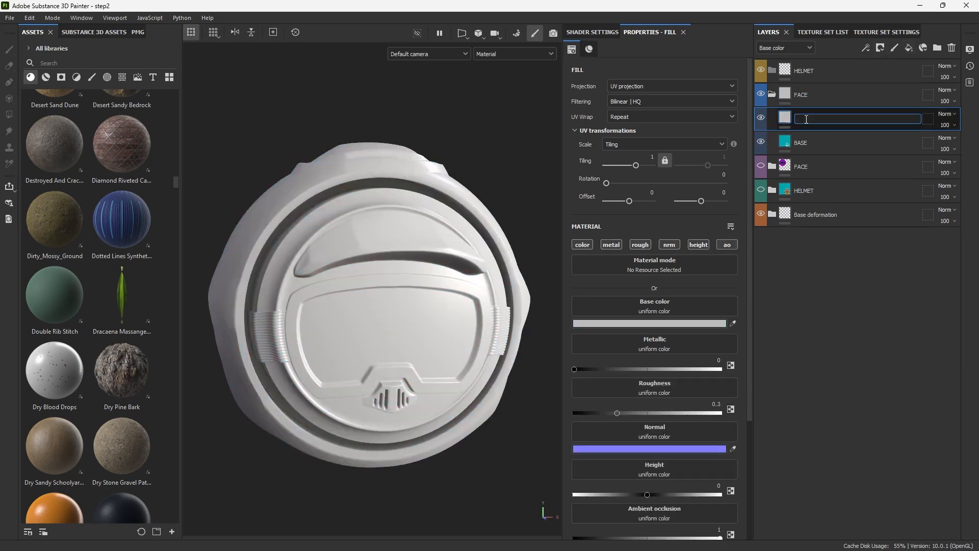
pyautogui.write('Top visor')
pyautogui.press('Return')
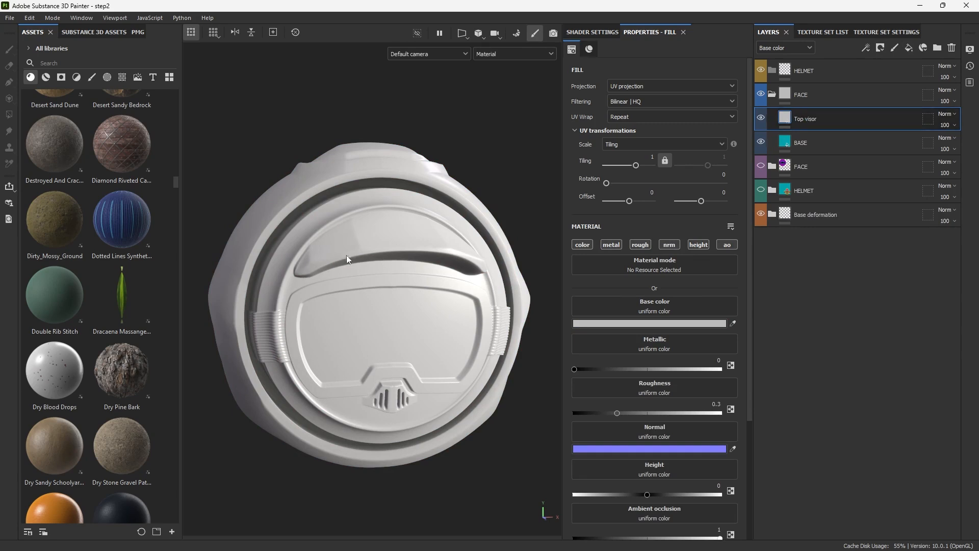
pyautogui.keyDown('alt'); pyautogui.moveTo(347, 259); pyautogui.dragTo(363, 290); pyautogui.keyUp('alt')
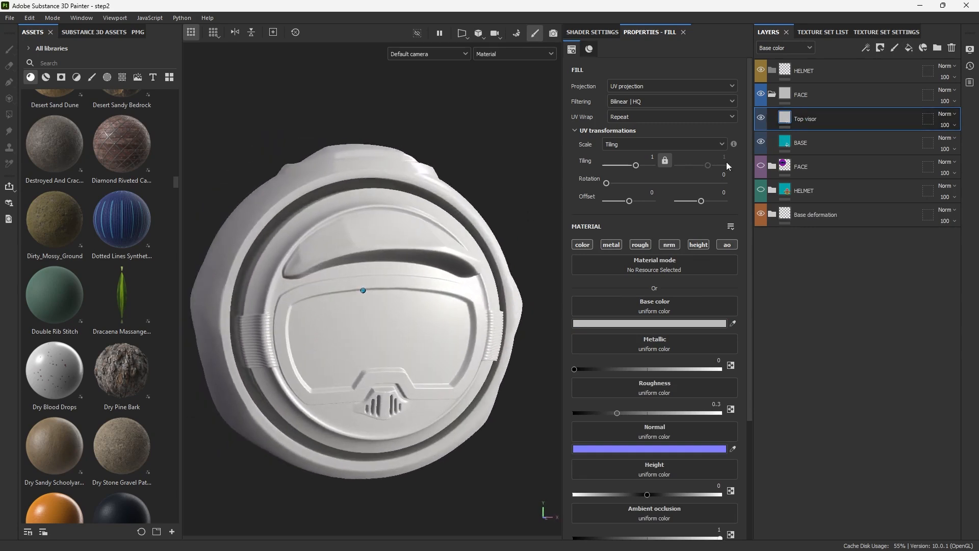
pyautogui.click(583, 245)
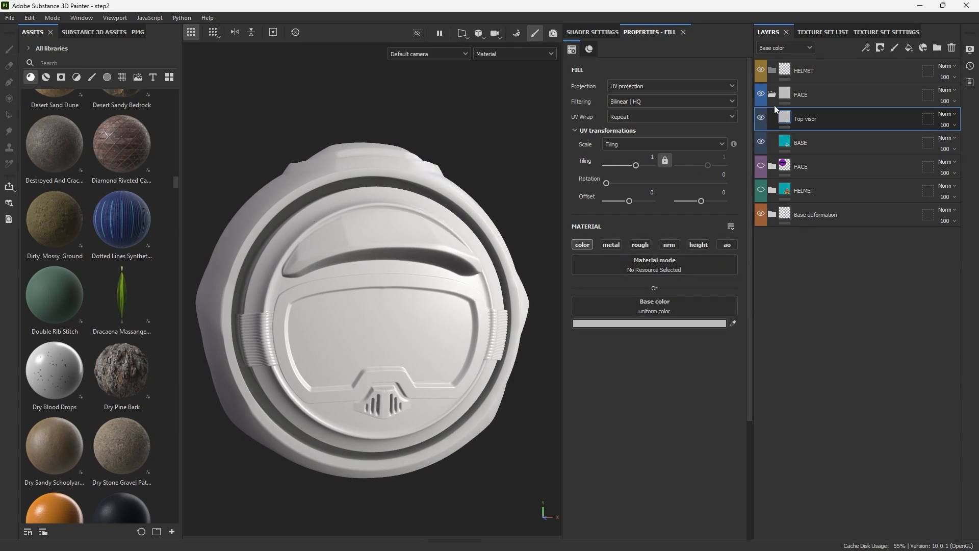
# Sample the blue-violet brim color from the old FACE design for Top visor, temporarily hiding the new layers and restoring visibility
pyautogui.click(761, 118)
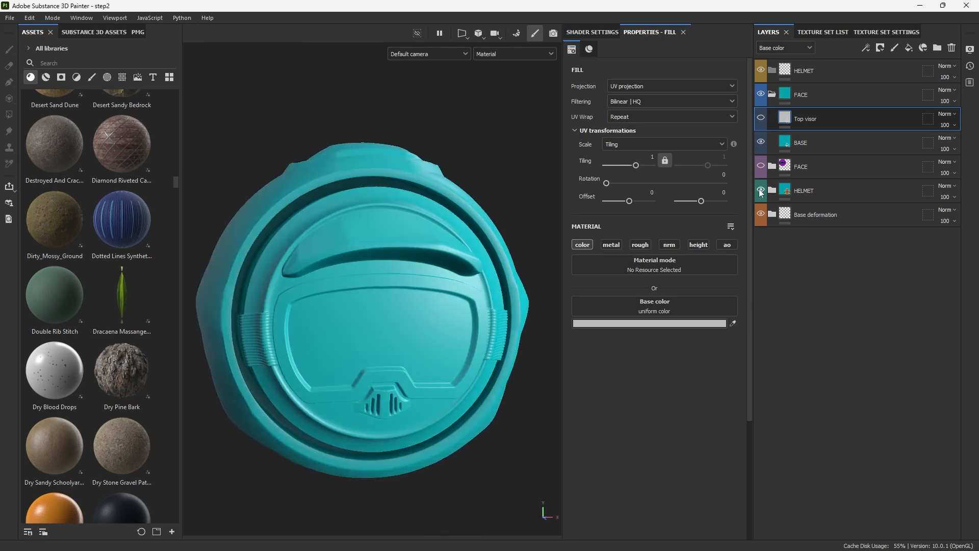
pyautogui.click(760, 167)
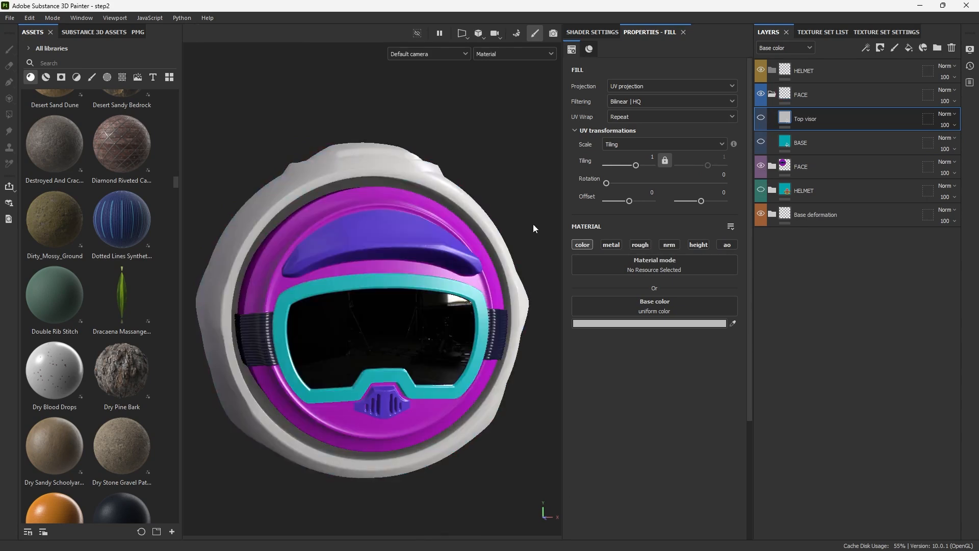
pyautogui.click(732, 324)
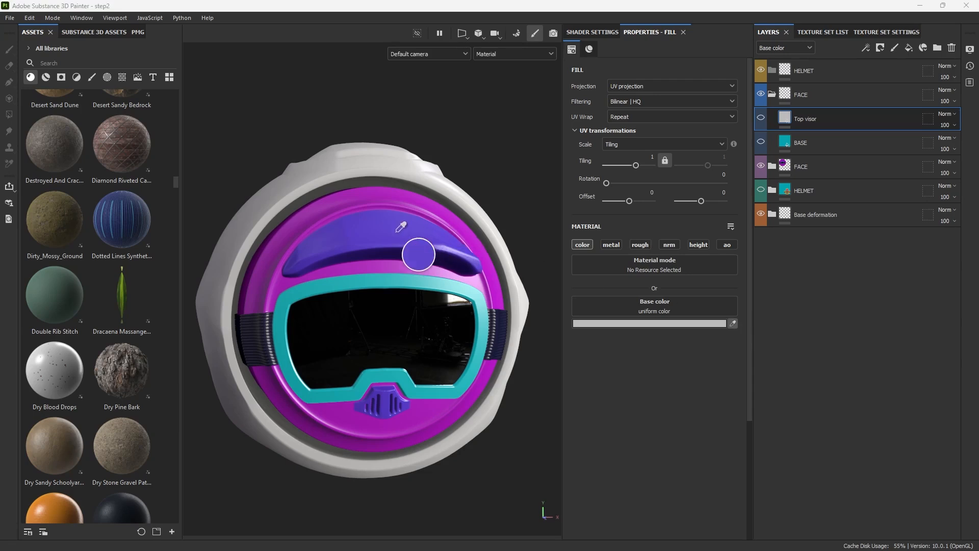
pyautogui.click(396, 234)
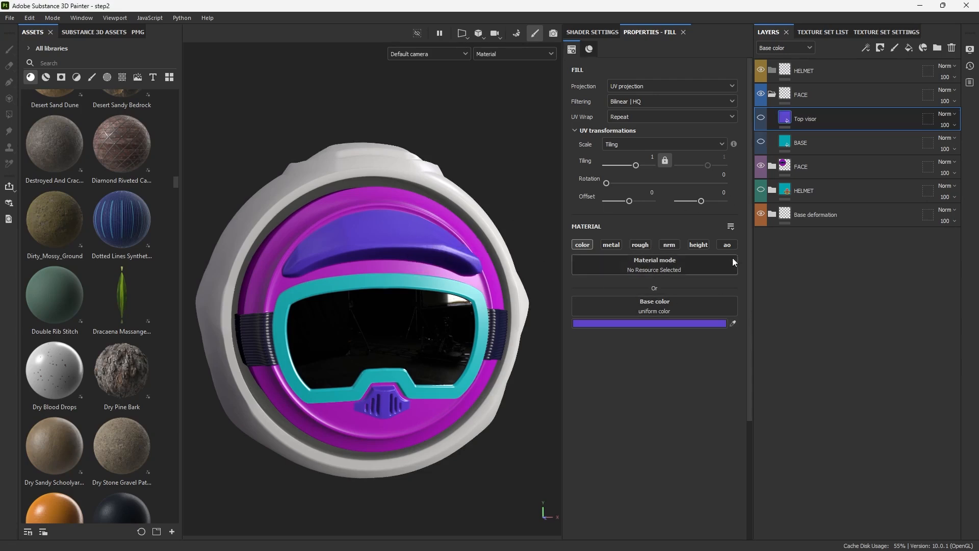
pyautogui.click(761, 167)
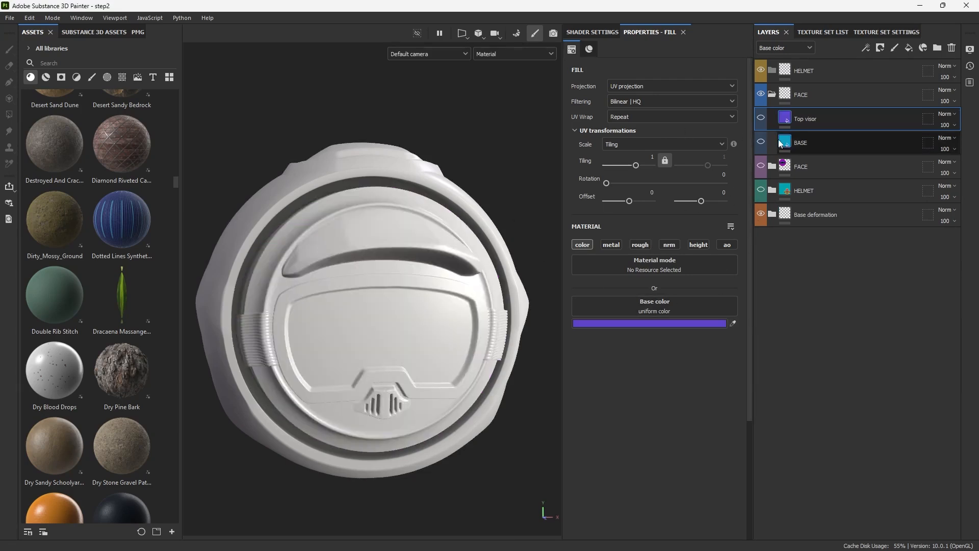
pyautogui.click(761, 142)
pyautogui.click(760, 120)
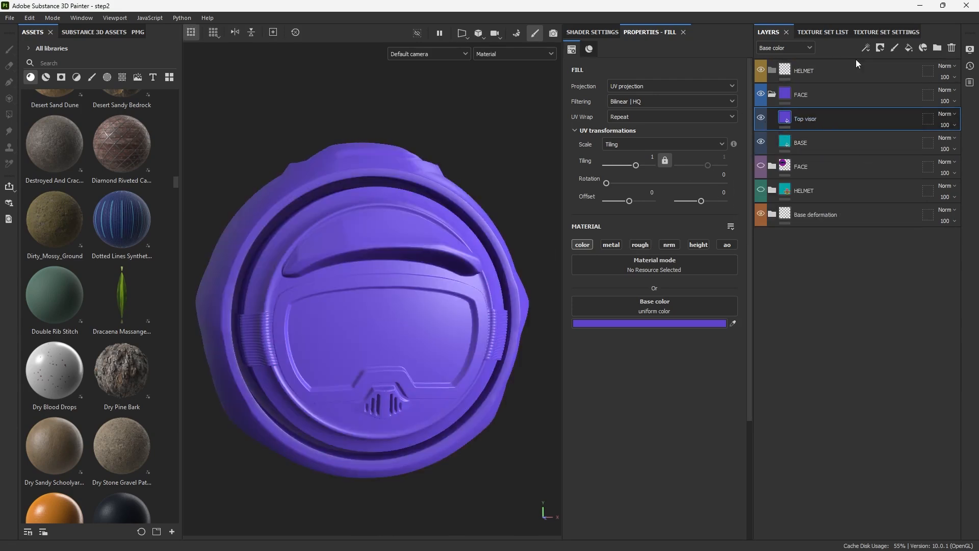
# Add a black mask to the Top visor layer
pyautogui.click(883, 47)
pyautogui.click(895, 71)
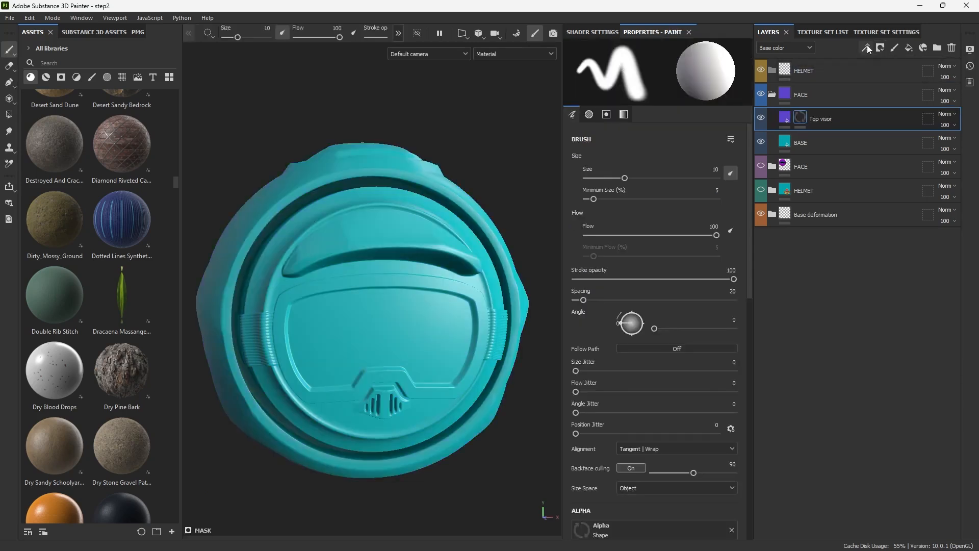
# Try adding a paint effect to the Top visor mask and painting the helmet's brim with the Basic Hard brush
pyautogui.click(866, 48)
pyautogui.click(873, 73)
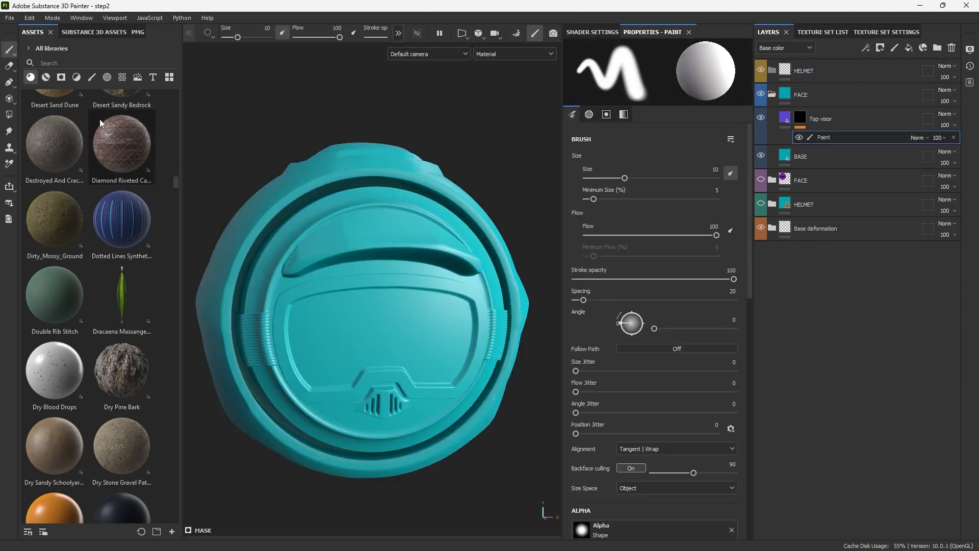
pyautogui.click(92, 78)
pyautogui.scroll(20, 91, 214)
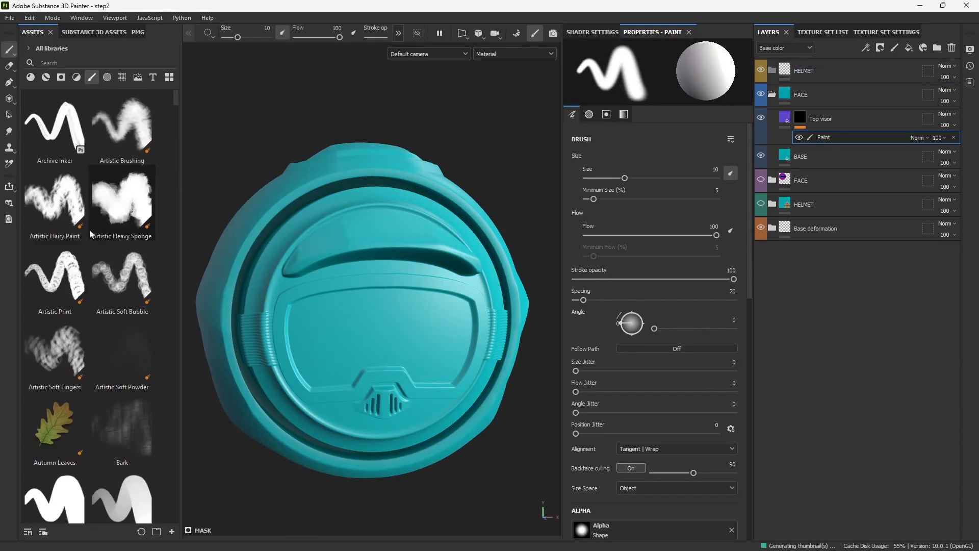
pyautogui.click(57, 493)
pyautogui.moveTo(380, 226)
pyautogui.mouseDown()
pyautogui.moveTo(319, 250)
pyautogui.moveTo(406, 232)
pyautogui.mouseUp()
pyautogui.moveTo(331, 246)
pyautogui.mouseDown()
pyautogui.moveTo(403, 240)
pyautogui.moveTo(367, 282)
pyautogui.moveTo(393, 274)
pyautogui.moveTo(304, 296)
pyautogui.mouseUp()
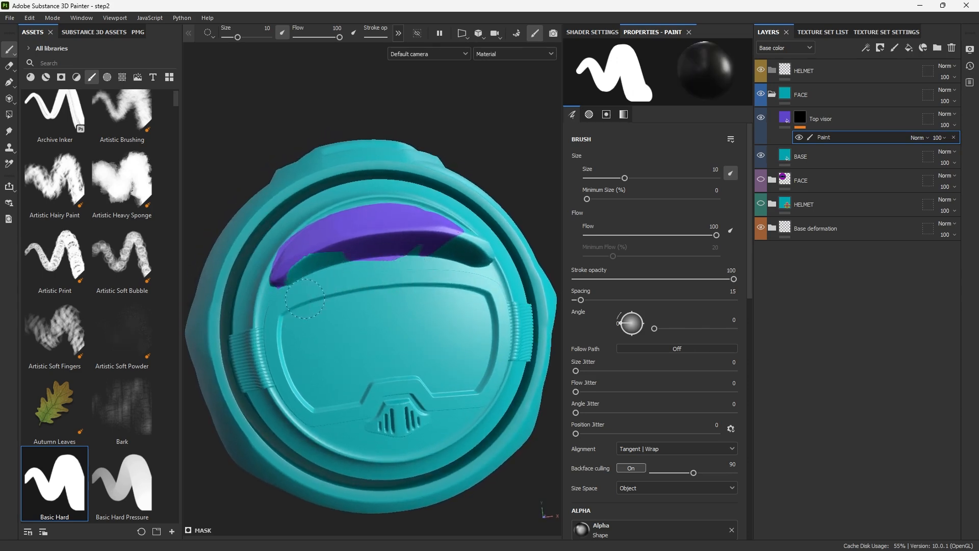
pyautogui.press('x')
pyautogui.moveTo(315, 259)
pyautogui.mouseDown()
pyautogui.moveTo(306, 262)
pyautogui.moveTo(317, 251)
pyautogui.mouseUp()
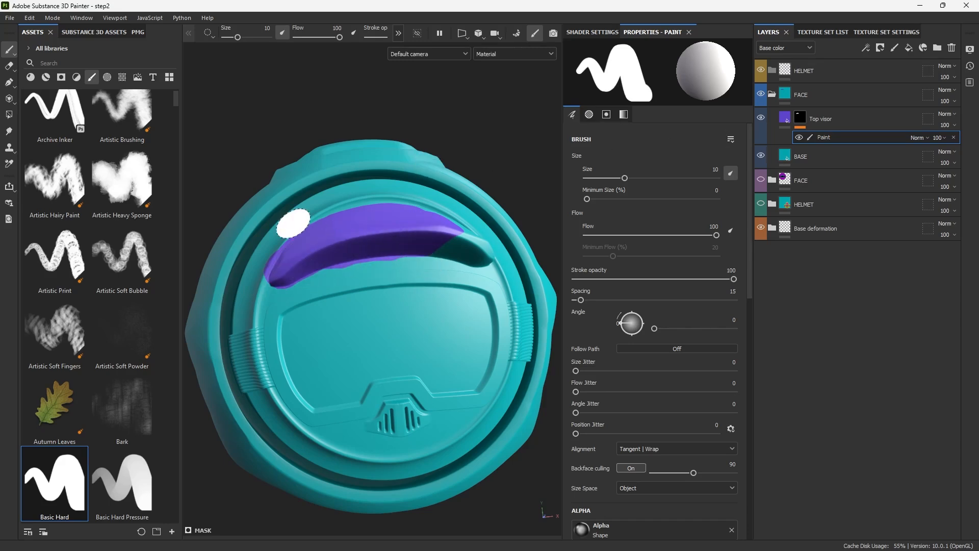
pyautogui.moveTo(438, 213)
pyautogui.keyDown('alt'); pyautogui.mouseDown()
pyautogui.moveTo(429, 227)
pyautogui.moveTo(475, 206)
pyautogui.moveTo(419, 229)
pyautogui.mouseUp(); pyautogui.keyUp('alt')
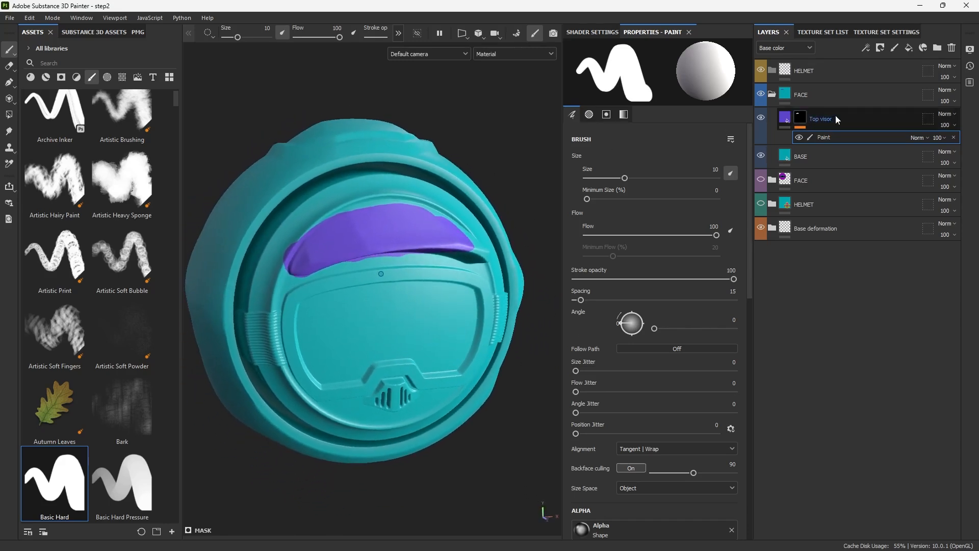
# Remove the paint effect from the Top visor mask and reduce the brush size to 4.25
pyautogui.click(955, 138)
pyautogui.moveTo(316, 240)
pyautogui.keyDown('alt'); pyautogui.mouseDown()
pyautogui.moveTo(334, 251)
pyautogui.moveTo(396, 245)
pyautogui.moveTo(369, 282)
pyautogui.mouseUp(); pyautogui.keyUp('alt')
pyautogui.keyDown('alt'); pyautogui.moveTo(443, 203); pyautogui.dragTo(441, 198); pyautogui.keyUp('alt')
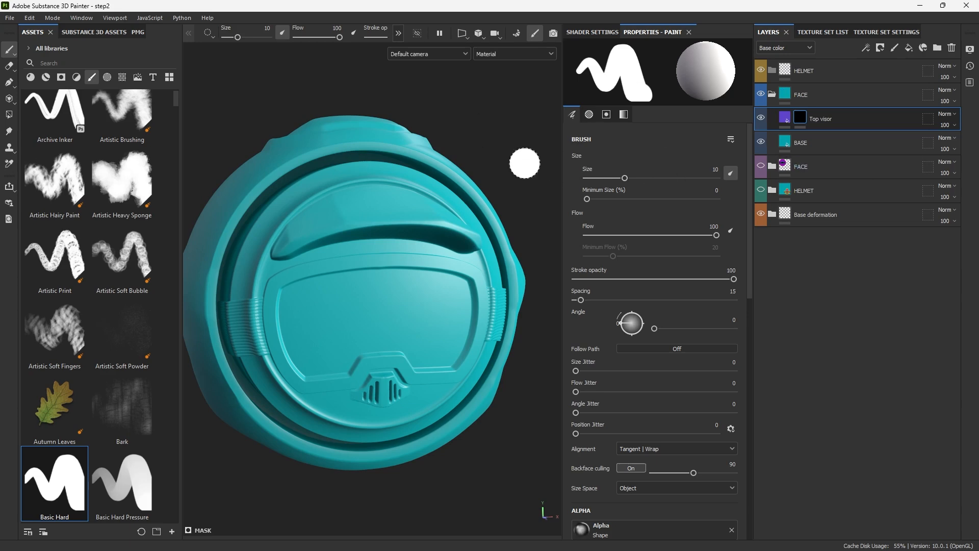
pyautogui.keyDown('ctrl'); pyautogui.moveTo(393, 210); pyautogui.dragTo(366, 205, button='right'); pyautogui.keyUp('ctrl')
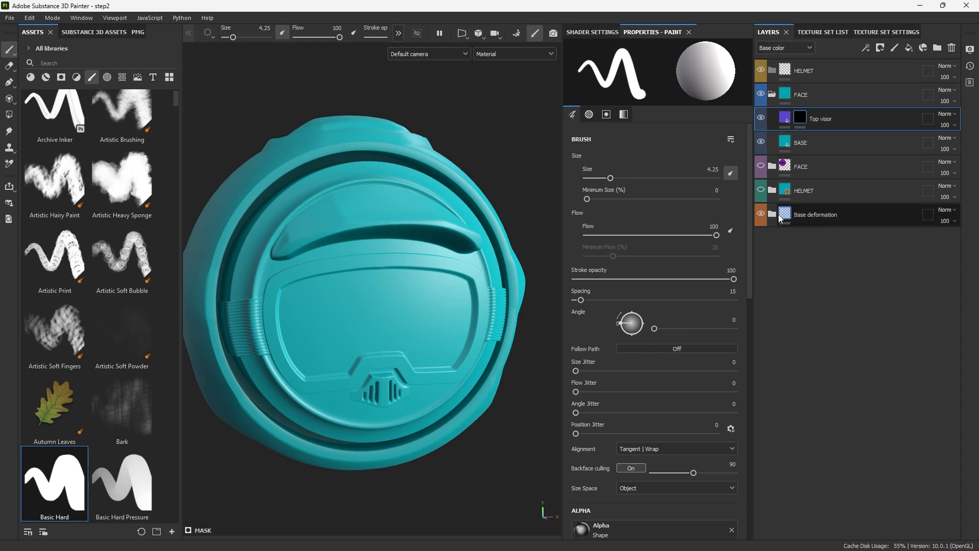
# Expand the Base deformation and Helmet face folders and inspect the height fill of the helmet top layer
pyautogui.click(772, 216)
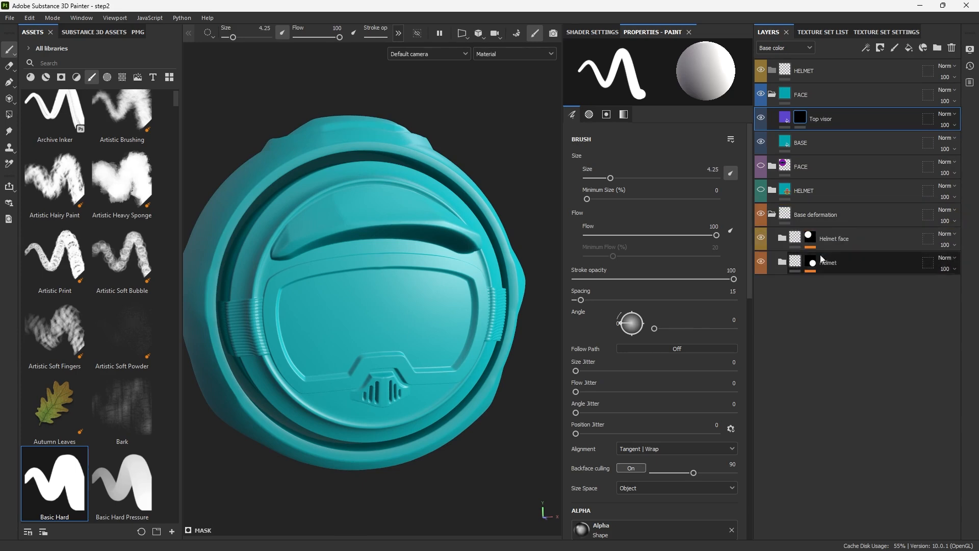
pyautogui.click(783, 240)
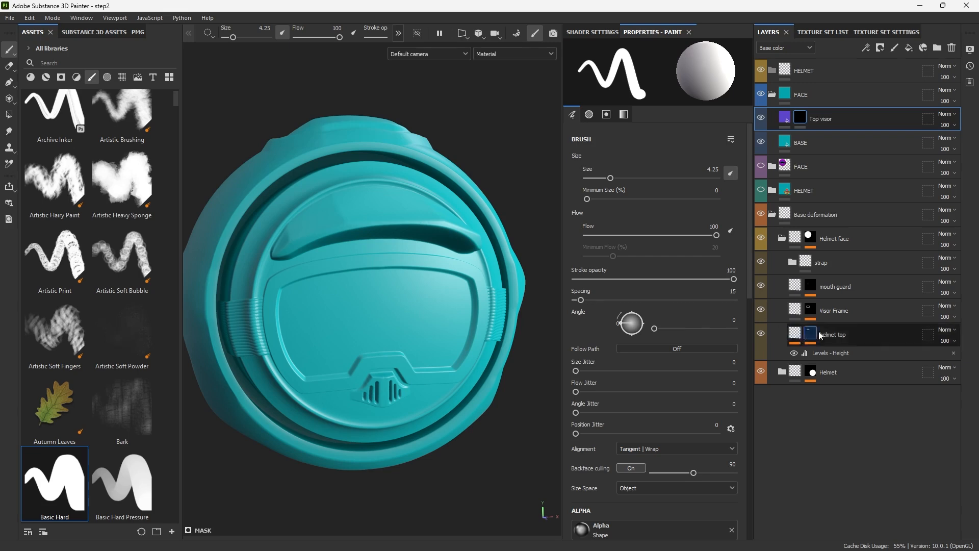
pyautogui.click(800, 336)
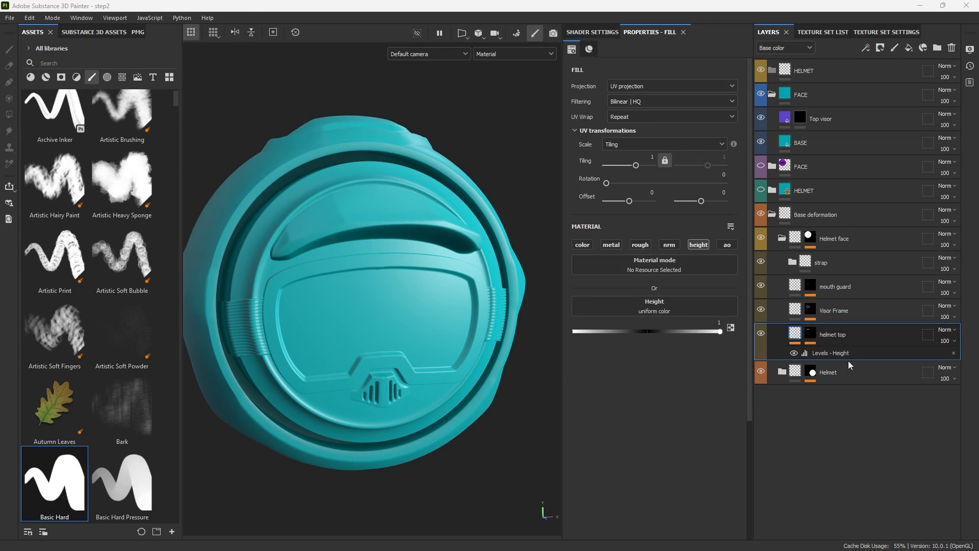
pyautogui.click(806, 339)
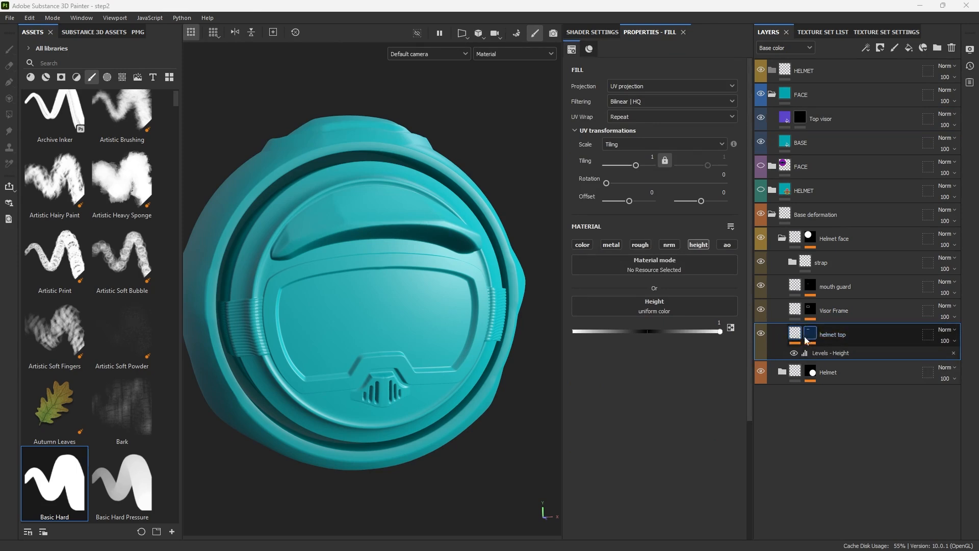
pyautogui.click(813, 336)
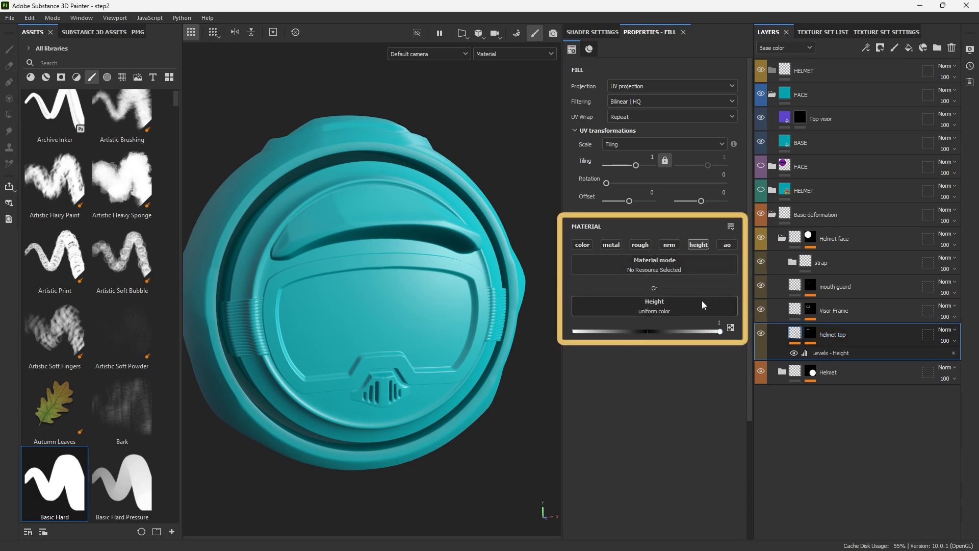
pyautogui.moveTo(720, 331)
pyautogui.mouseDown()
pyautogui.moveTo(633, 332)
pyautogui.moveTo(724, 331)
pyautogui.mouseUp()
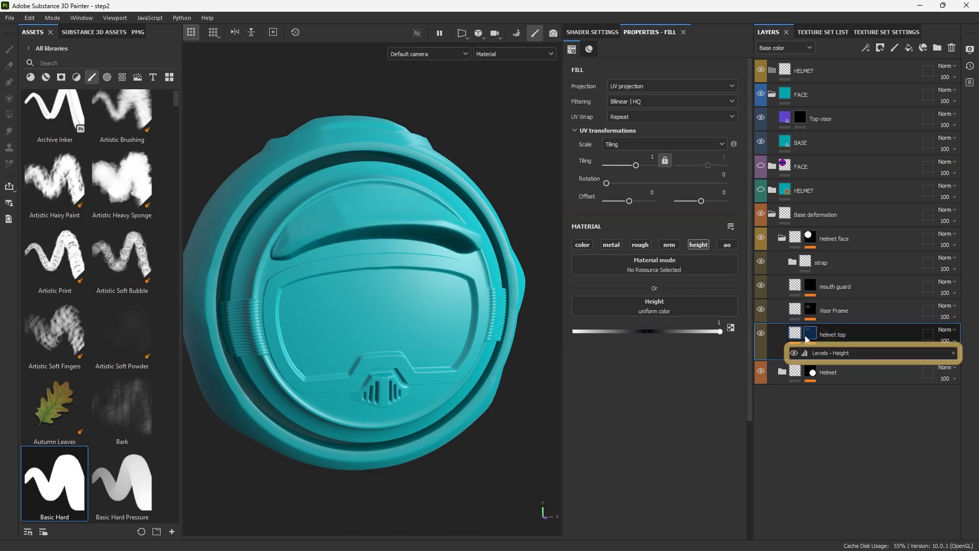
# Set the input white level of the helmet top layer's Levels - Height effect to 0.455
pyautogui.click(824, 353)
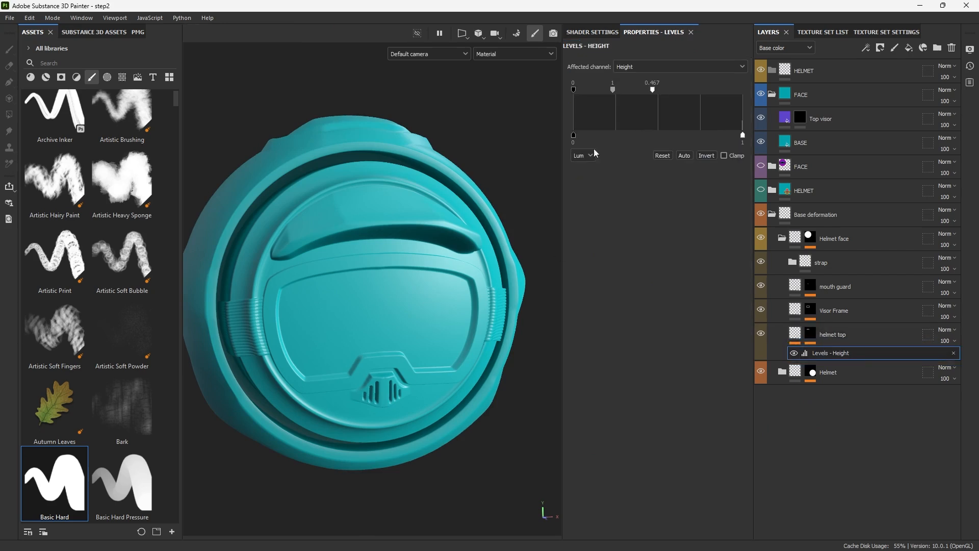
pyautogui.keyDown('alt'); pyautogui.moveTo(530, 173); pyautogui.dragTo(458, 127); pyautogui.keyUp('alt')
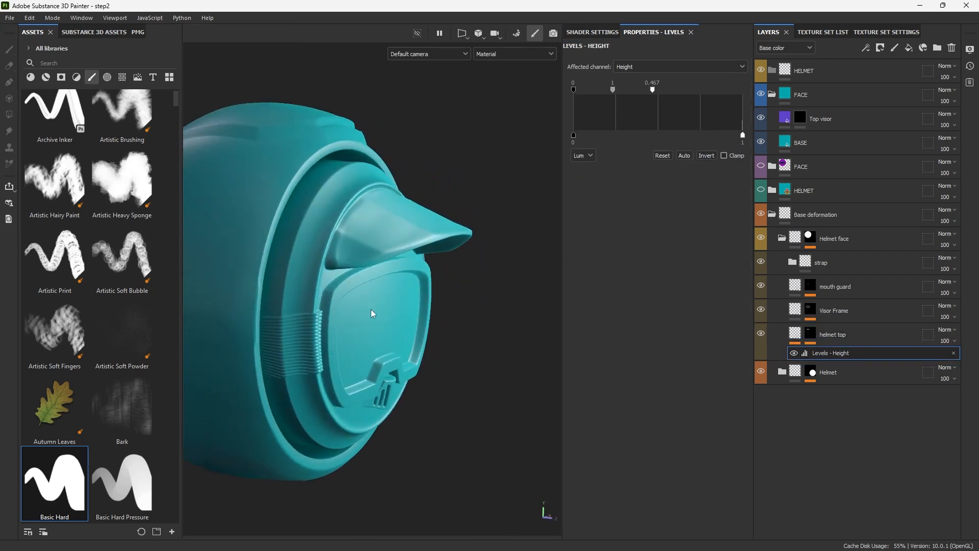
pyautogui.moveTo(654, 92)
pyautogui.mouseDown()
pyautogui.moveTo(664, 90)
pyautogui.moveTo(652, 93)
pyautogui.mouseUp()
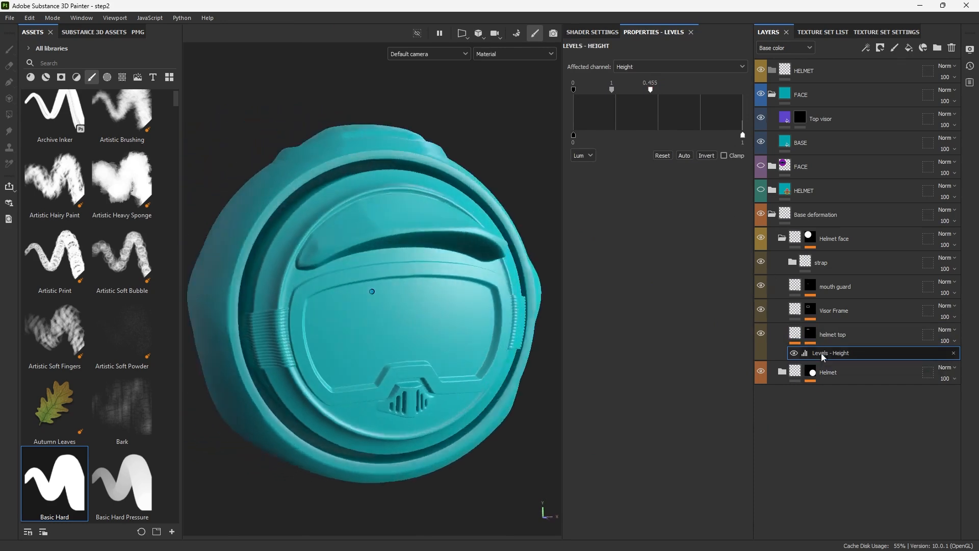
# Delete the lowest Fill effect from the helmet top layer's mask and show the remaining Fill effect
pyautogui.click(809, 334)
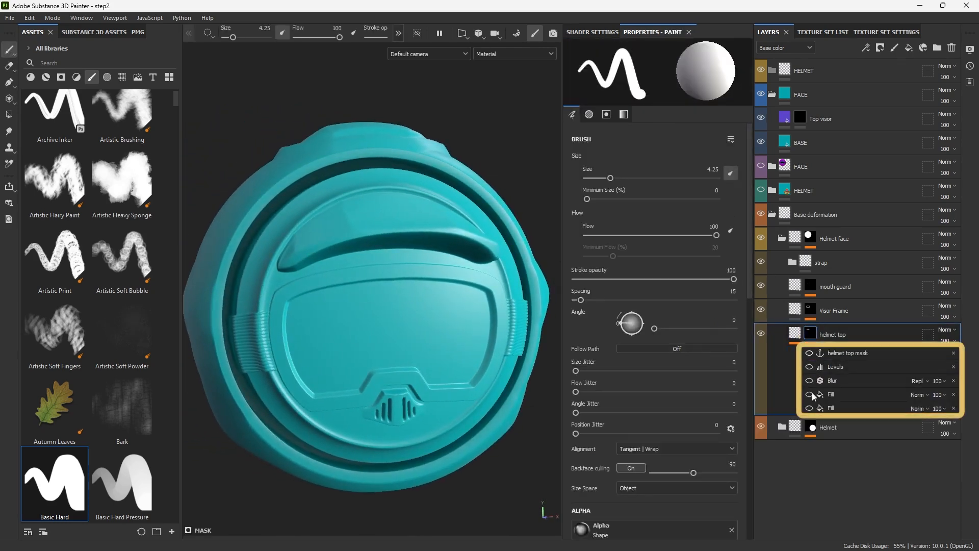
pyautogui.click(809, 395)
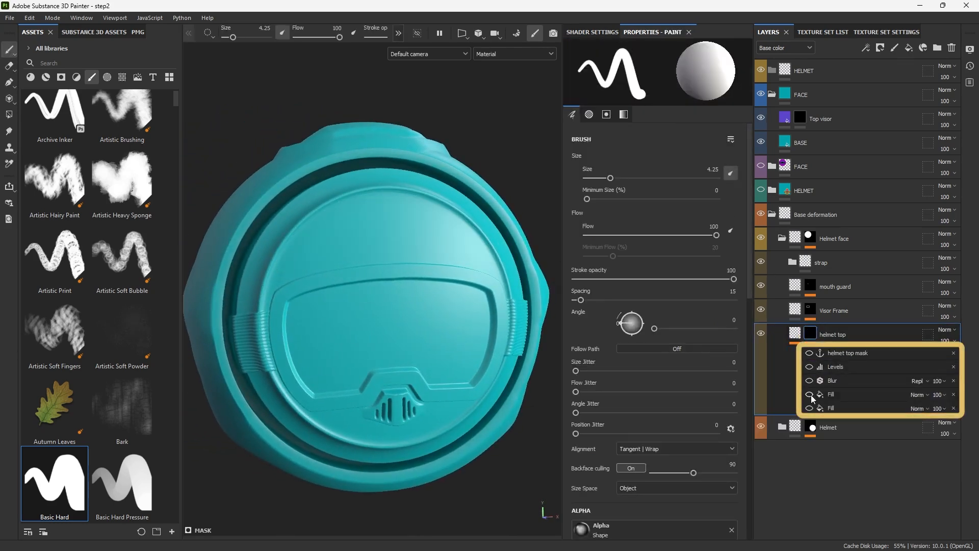
pyautogui.click(953, 408)
pyautogui.click(809, 394)
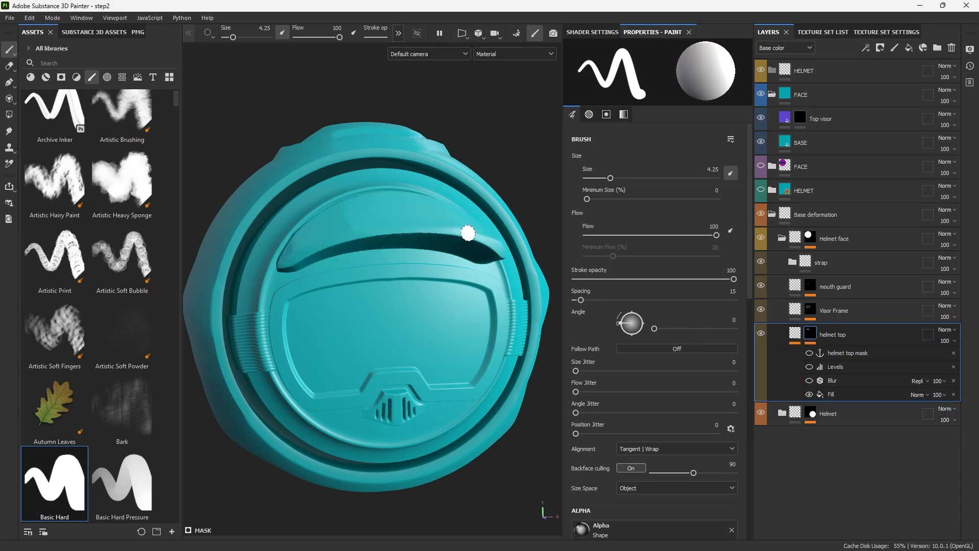
# Display only the helmet top mask, turn on its Blur effect and compare the gradient with and without Levels
pyautogui.keyDown('alt'); pyautogui.click(810, 333); pyautogui.keyUp('alt')
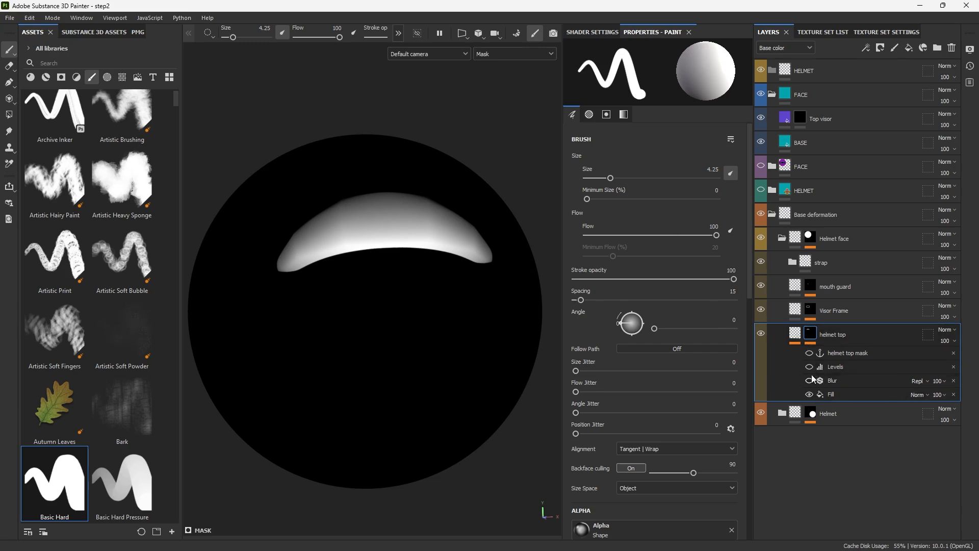
pyautogui.click(293, 285)
pyautogui.click(809, 367)
pyautogui.scroll(1, 408, 204)
pyautogui.keyDown('alt'); pyautogui.moveTo(408, 204); pyautogui.dragTo(422, 219, button='middle'); pyautogui.keyUp('alt')
pyautogui.keyDown('alt'); pyautogui.moveTo(422, 219); pyautogui.dragTo(477, 230, button='right'); pyautogui.keyUp('alt')
pyautogui.moveTo(477, 229)
pyautogui.keyDown('alt'); pyautogui.mouseDown()
pyautogui.moveTo(460, 219)
pyautogui.moveTo(482, 229)
pyautogui.mouseUp(); pyautogui.keyUp('alt')
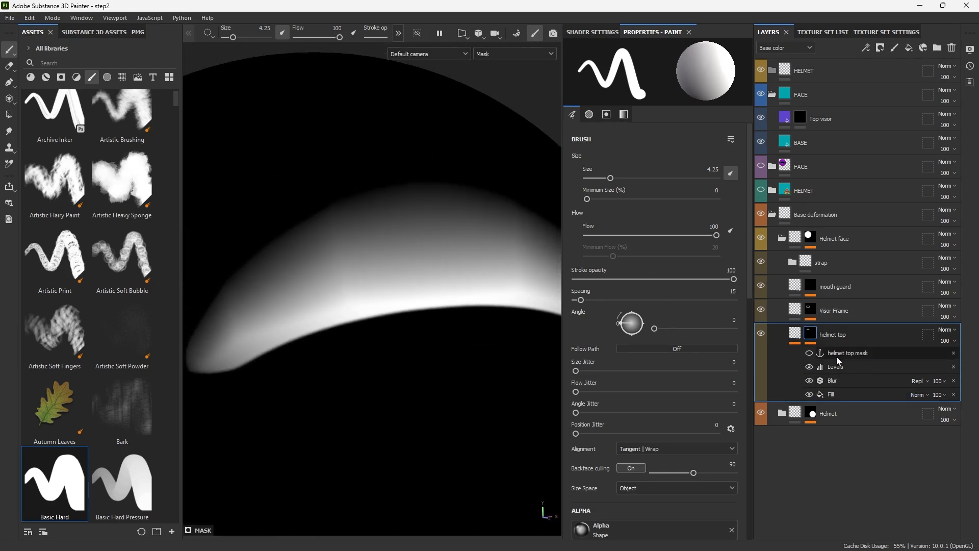
pyautogui.click(809, 367)
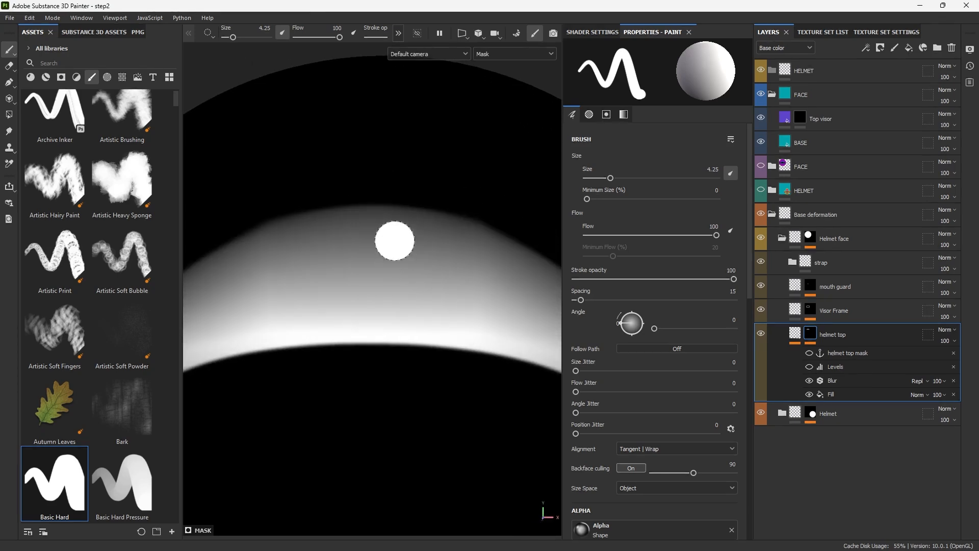
pyautogui.keyDown('alt'); pyautogui.moveTo(404, 220); pyautogui.dragTo(392, 224); pyautogui.keyUp('alt')
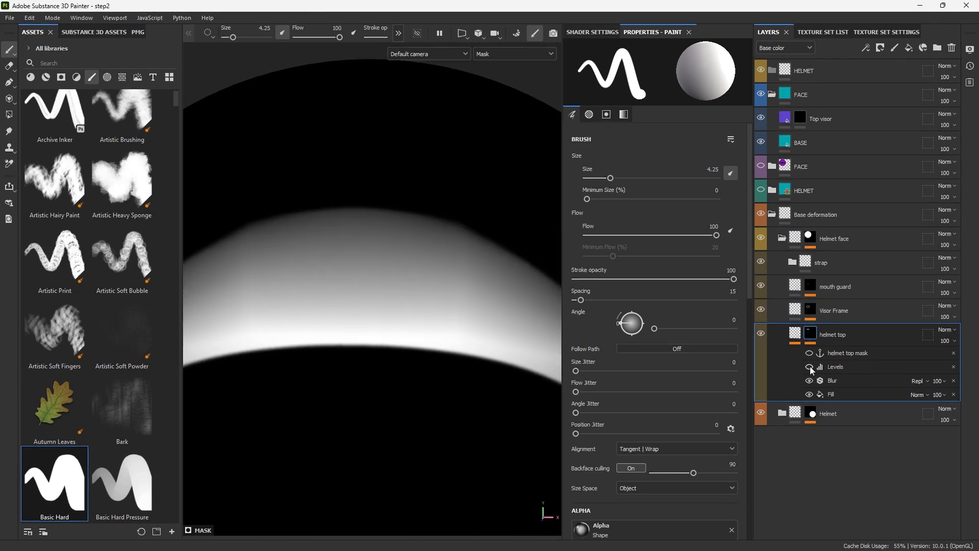
# Try a second Levels effect above the helmet top mask's Blur with the input black level at 0.187, and remove it
pyautogui.click(850, 380)
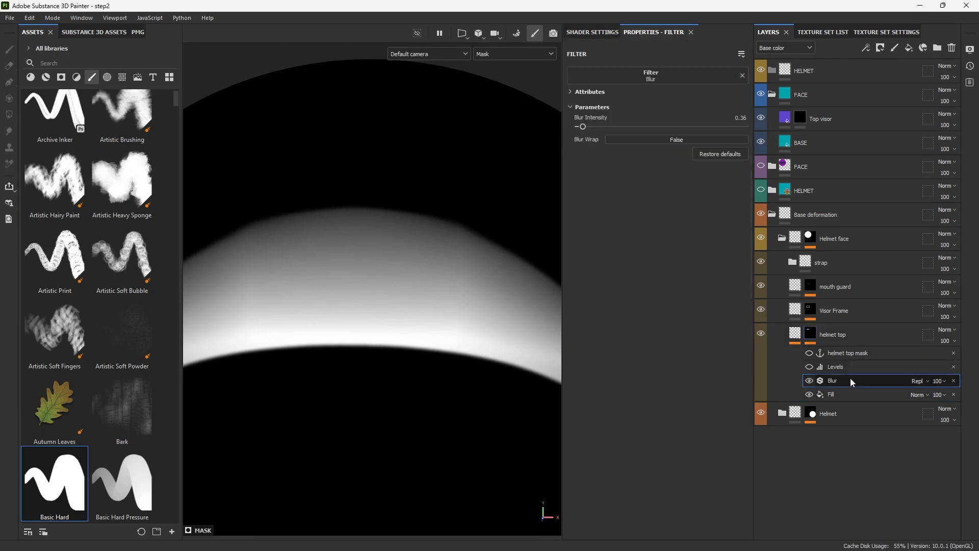
pyautogui.click(886, 94)
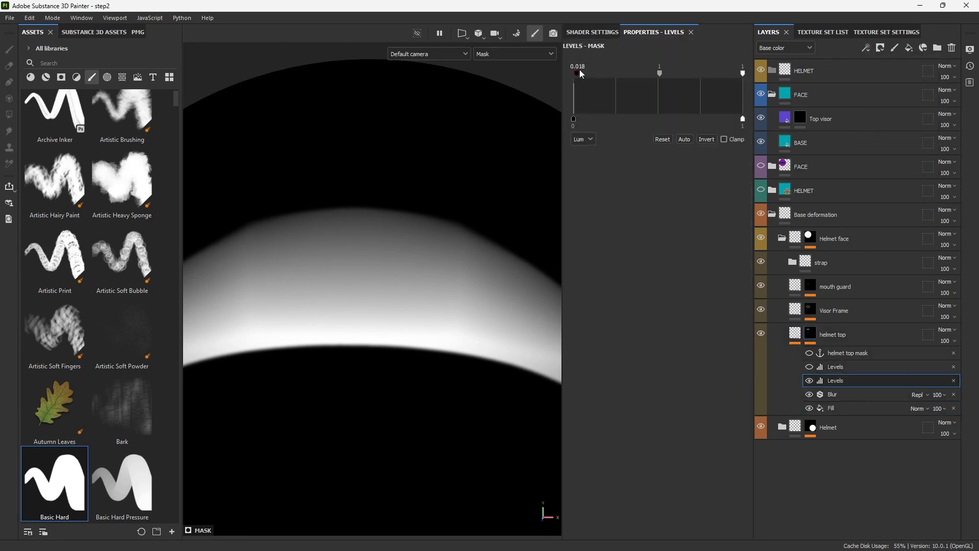
pyautogui.moveTo(579, 69); pyautogui.dragTo(607, 71)
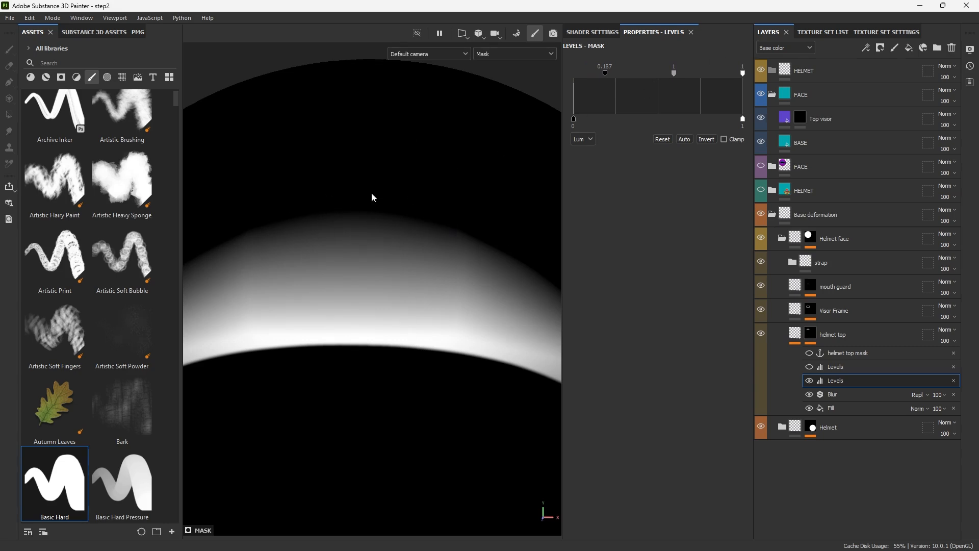
pyautogui.click(953, 380)
# Show the helmet top mask's Levels effect and anchor point, and return the framed model to the material view
pyautogui.click(810, 352)
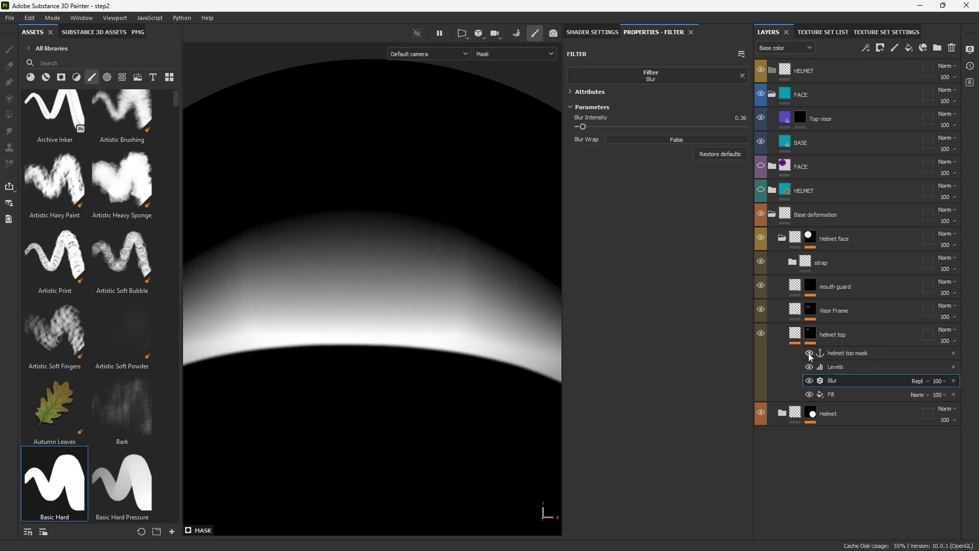
pyautogui.press('f')
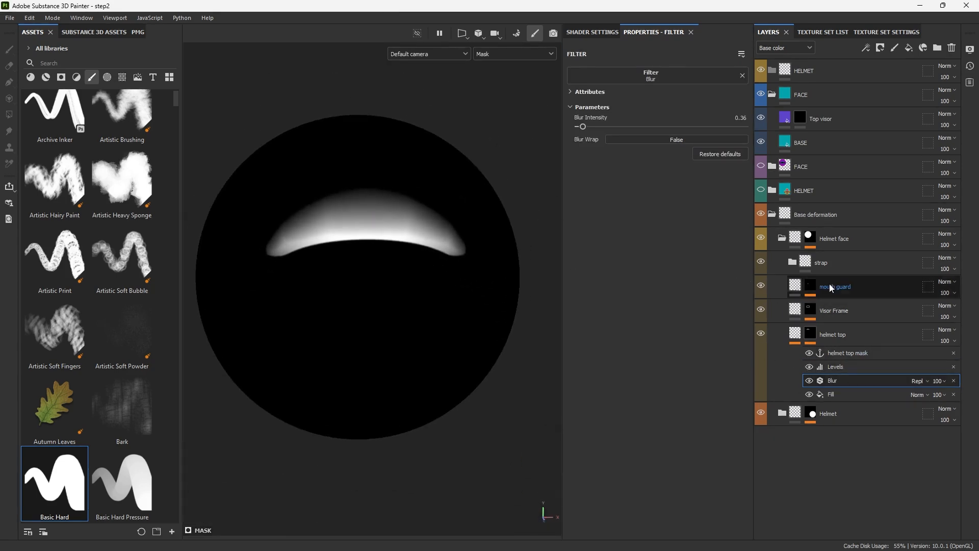
pyautogui.press('m')
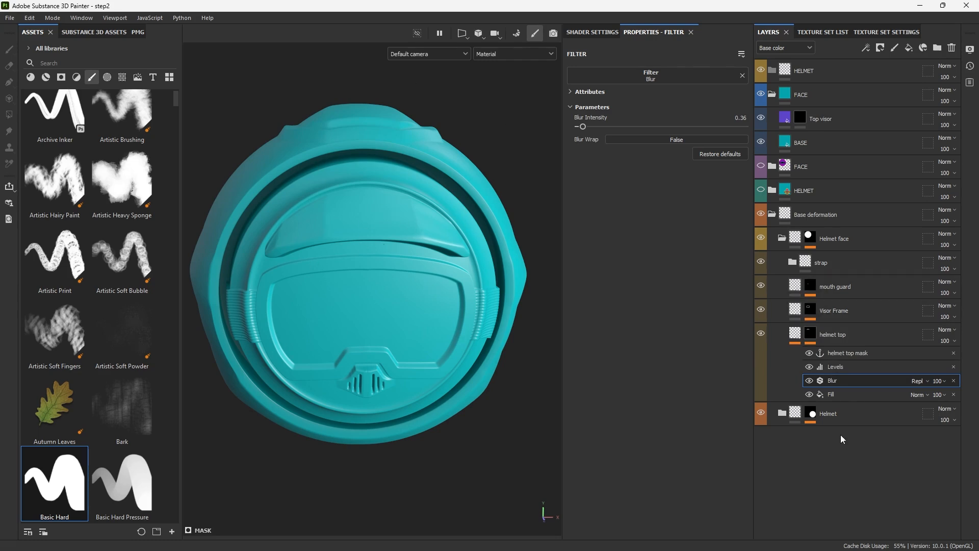
# Try adding another anchor point above the helmet top mask's Levels effect, remove it and inspect the existing anchor's name
pyautogui.doubleClick(841, 352)
pyautogui.click(848, 367)
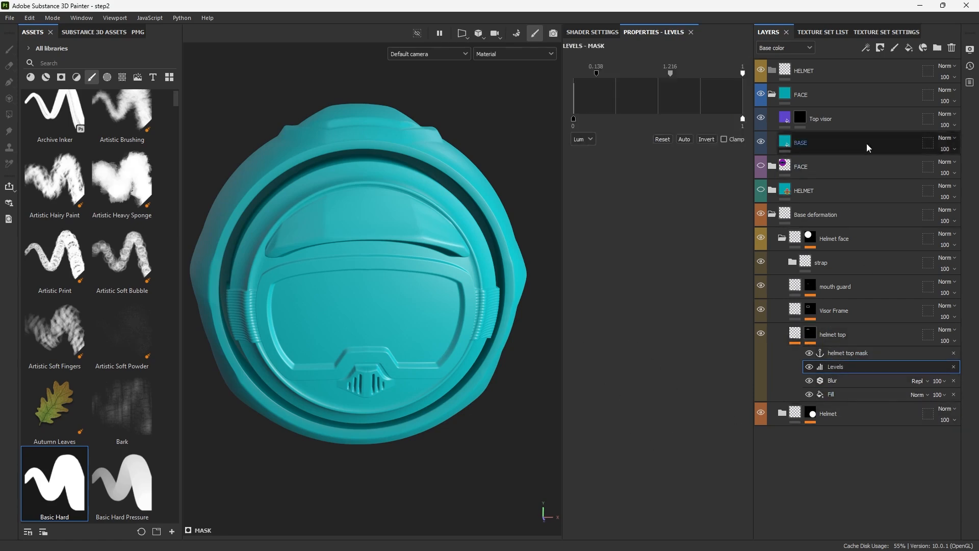
pyautogui.click(867, 50)
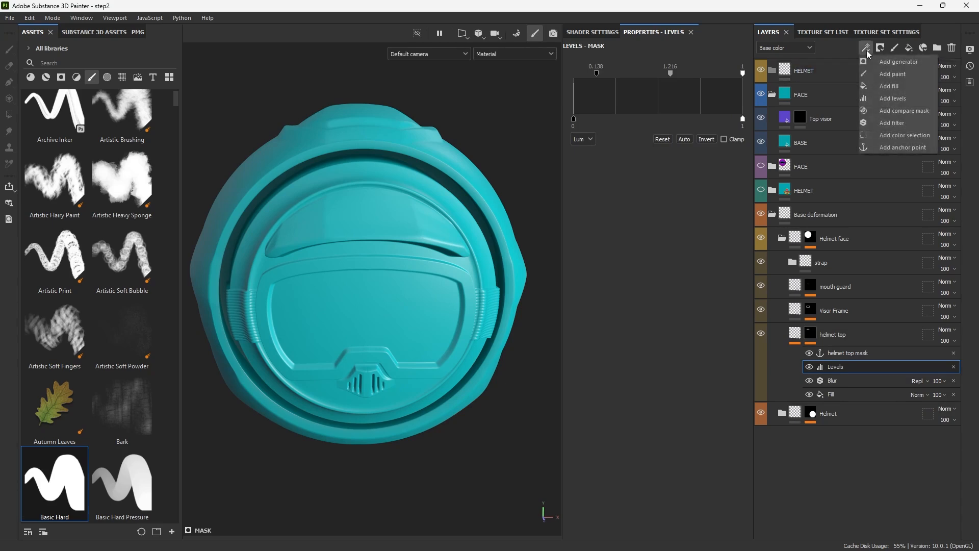
pyautogui.click(893, 153)
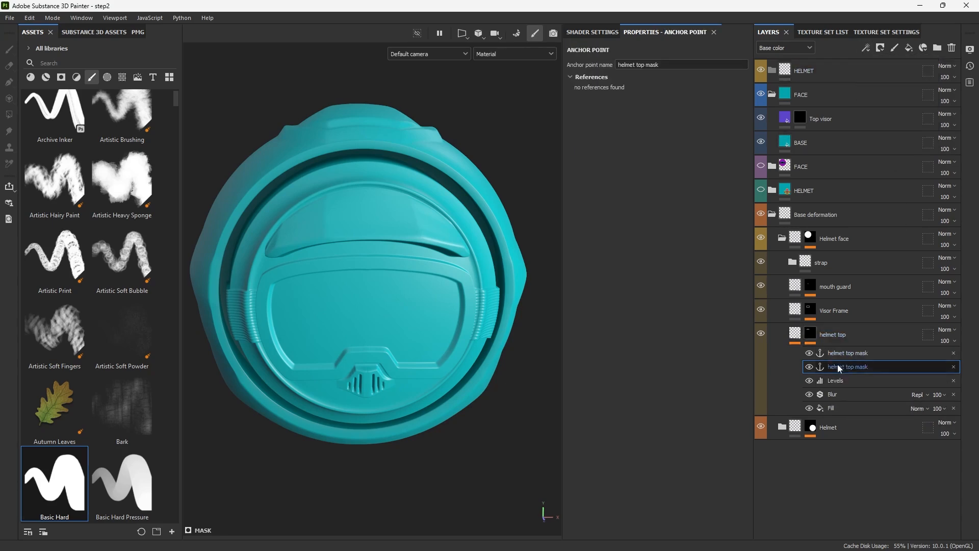
pyautogui.click(953, 367)
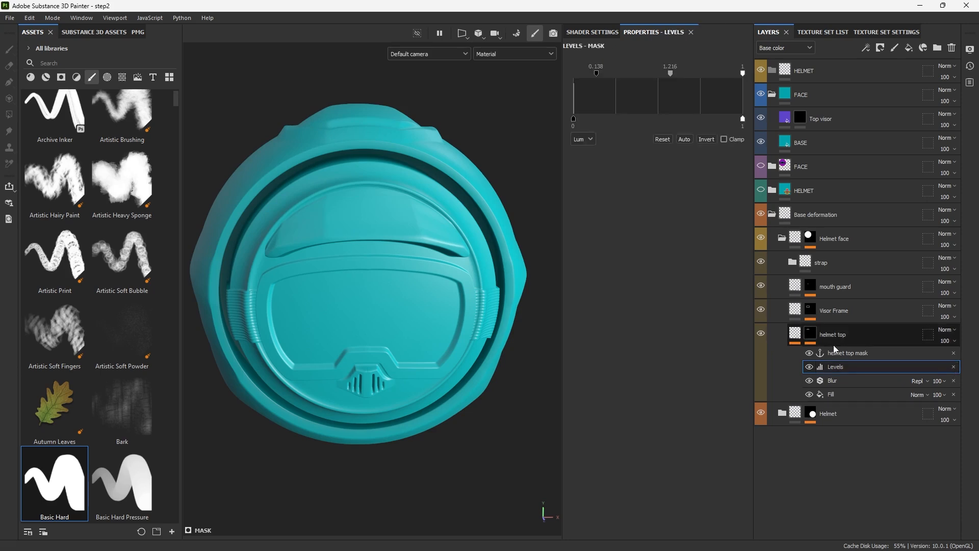
pyautogui.doubleClick(853, 353)
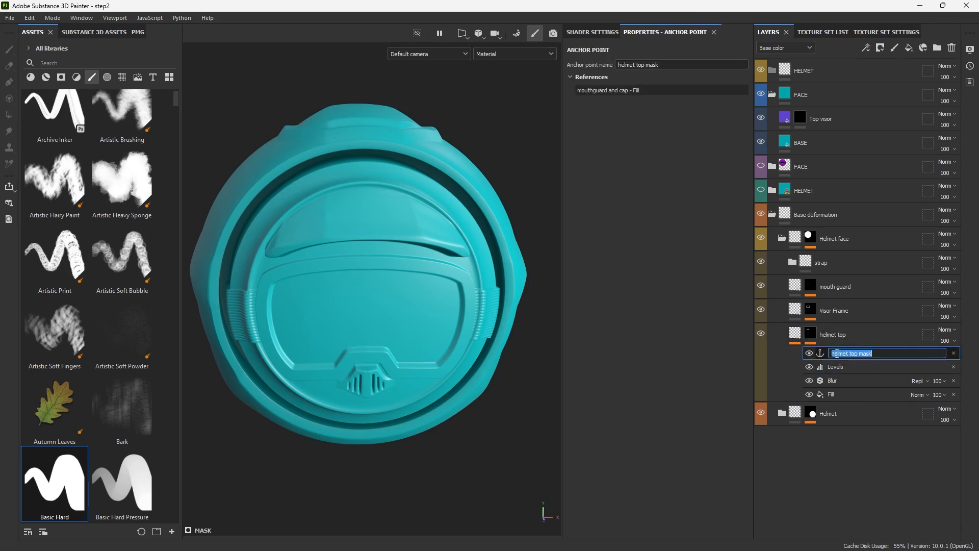
pyautogui.click(843, 485)
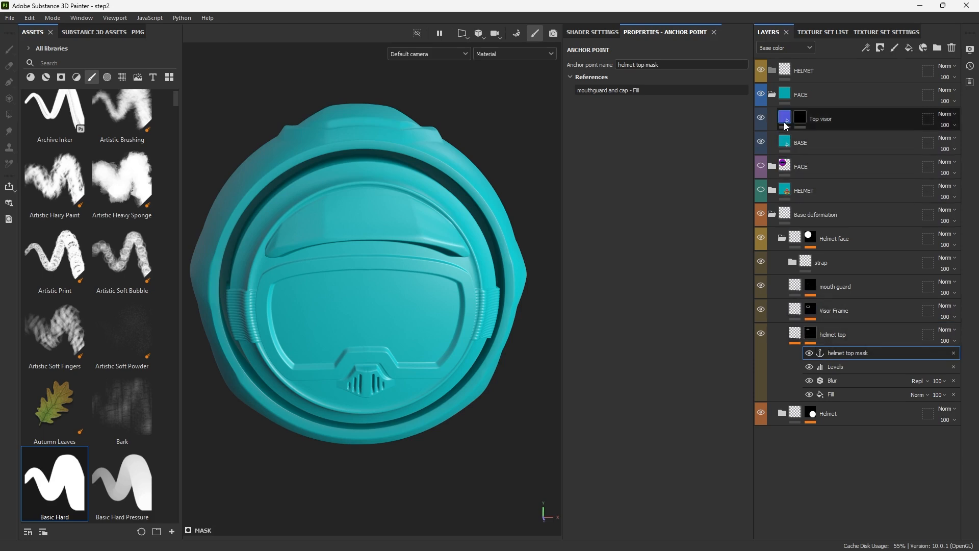
# Add a fill effect to the Top visor mask and set its grayscale source to the helmet top mask anchor point
pyautogui.click(800, 119)
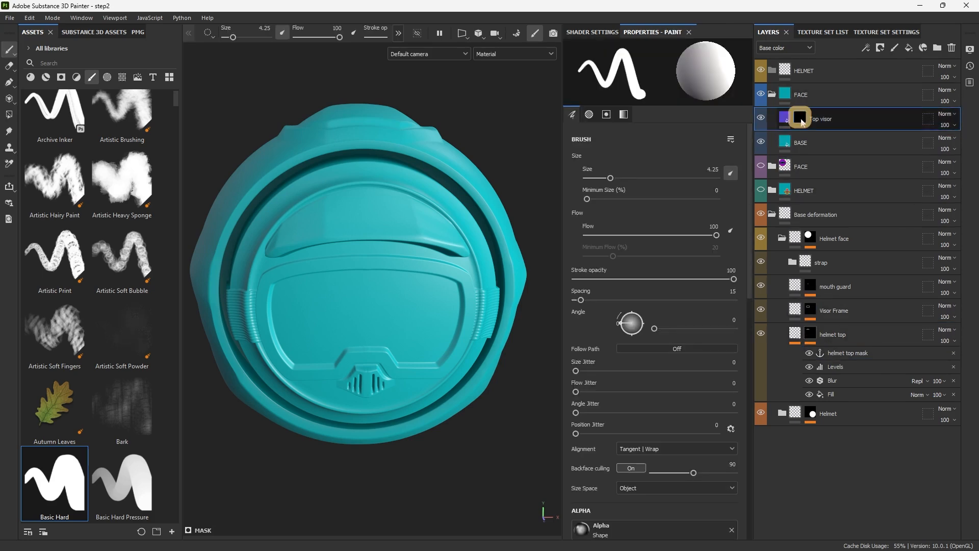
pyautogui.click(865, 48)
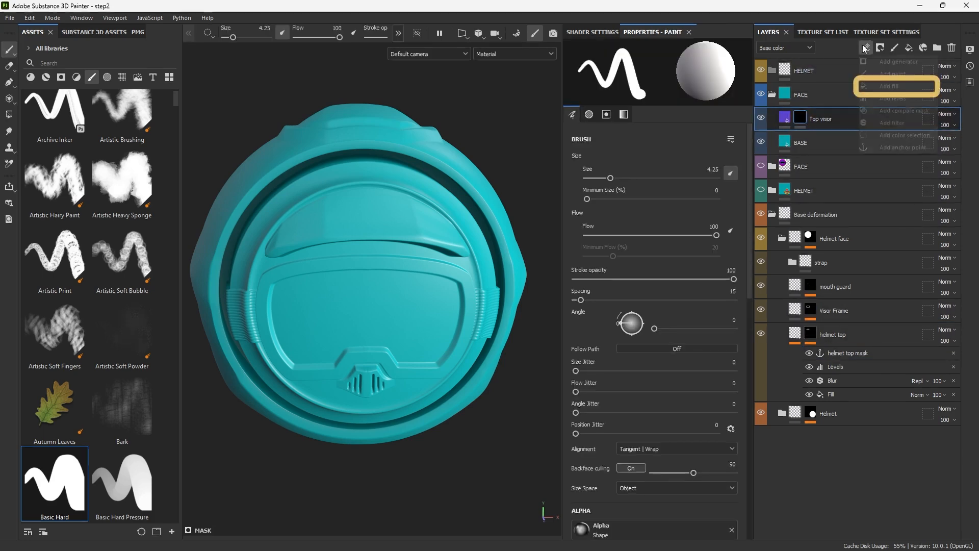
pyautogui.click(883, 87)
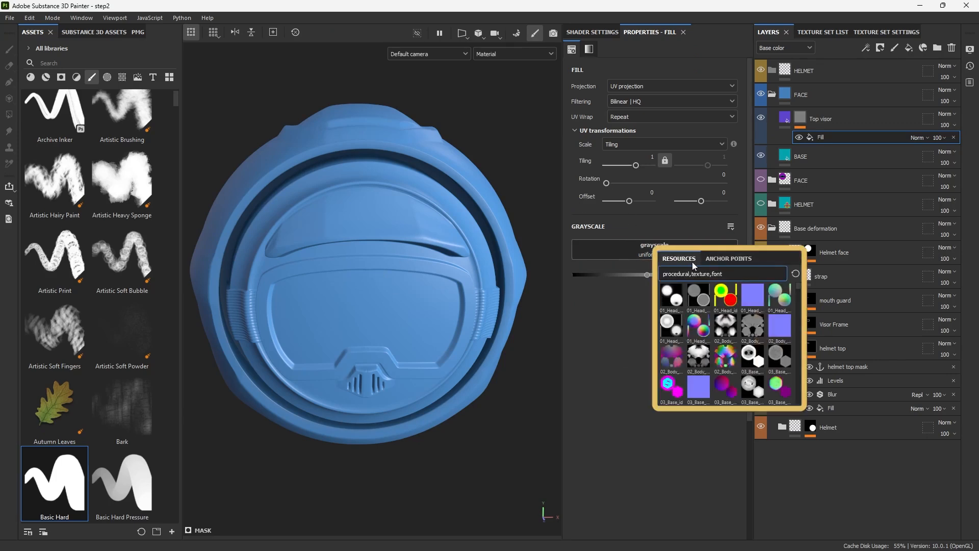
pyautogui.click(727, 259)
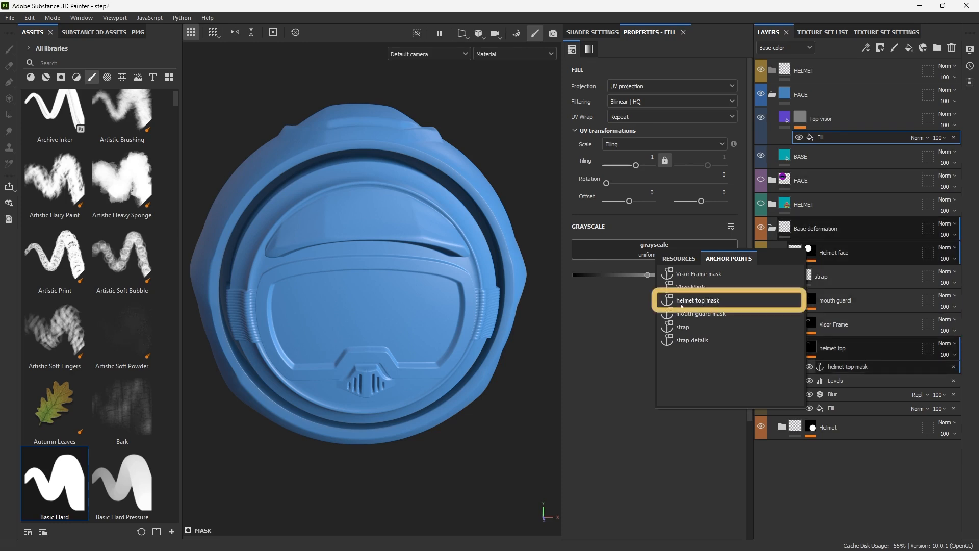
pyautogui.click(703, 301)
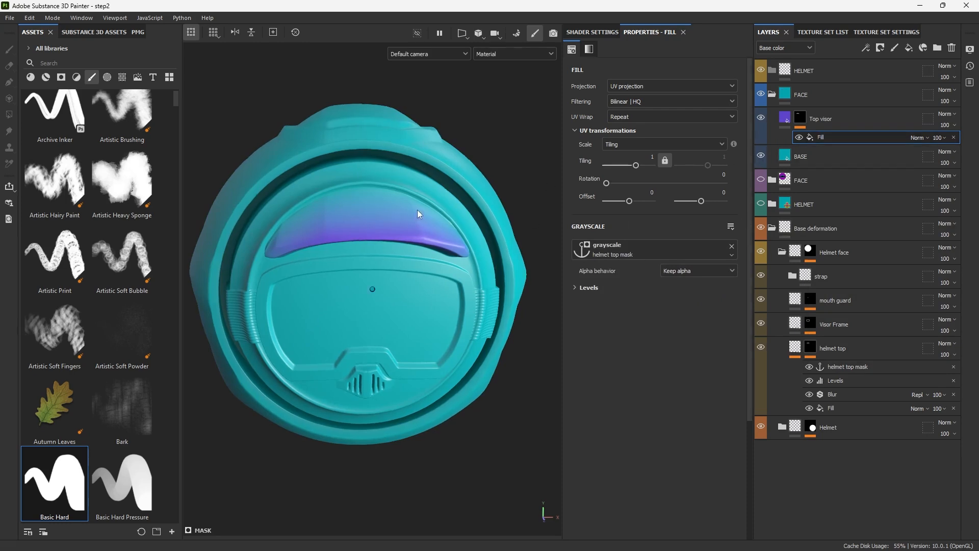
# Examine the coloured brim from several angles and compare the new FACE folder with the original HELMET and FACE folders
pyautogui.keyDown('alt'); pyautogui.moveTo(417, 210); pyautogui.dragTo(459, 194); pyautogui.keyUp('alt')
pyautogui.keyDown('alt'); pyautogui.moveTo(515, 220); pyautogui.dragTo(448, 266); pyautogui.keyUp('alt')
pyautogui.keyDown('alt'); pyautogui.moveTo(326, 242); pyautogui.dragTo(525, 240); pyautogui.keyUp('alt')
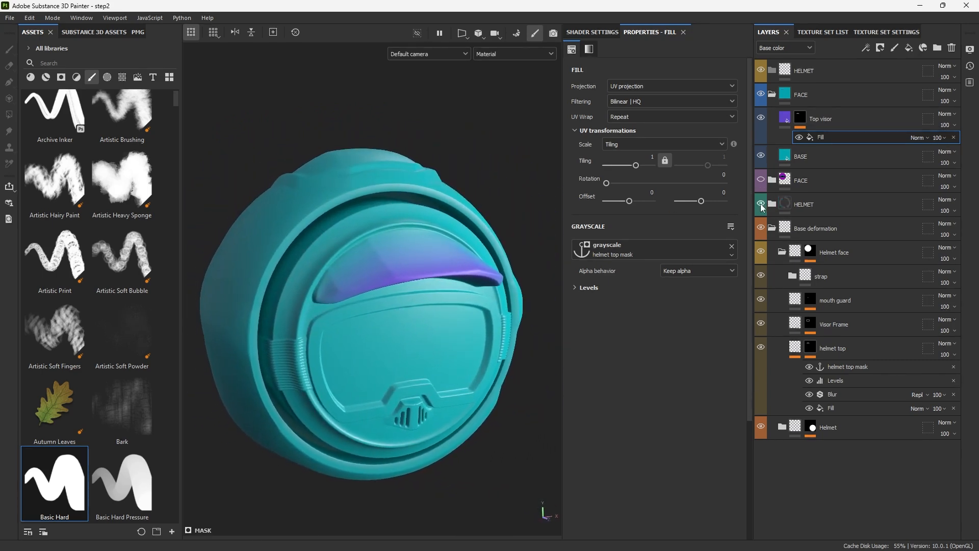
pyautogui.click(761, 204)
pyautogui.click(760, 93)
pyautogui.click(761, 204)
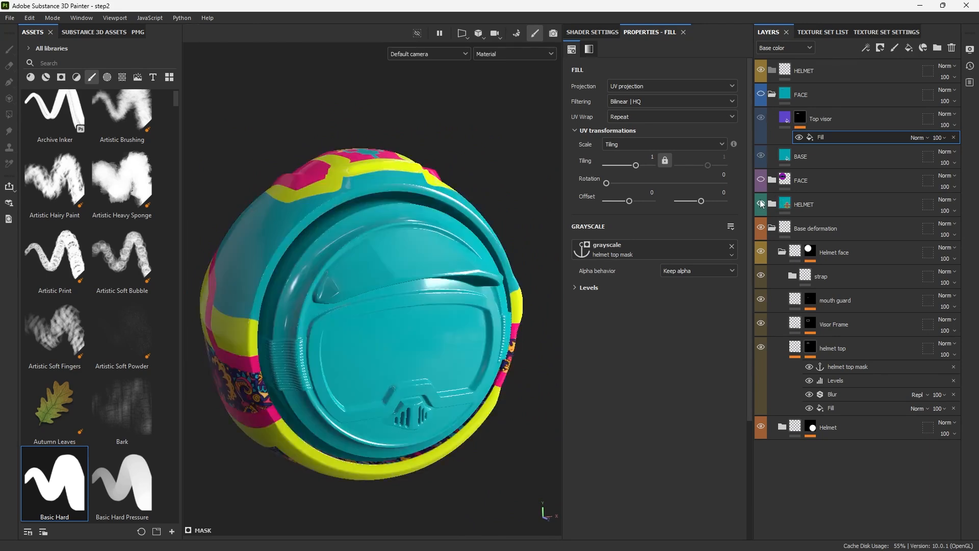
pyautogui.click(761, 204)
pyautogui.click(761, 180)
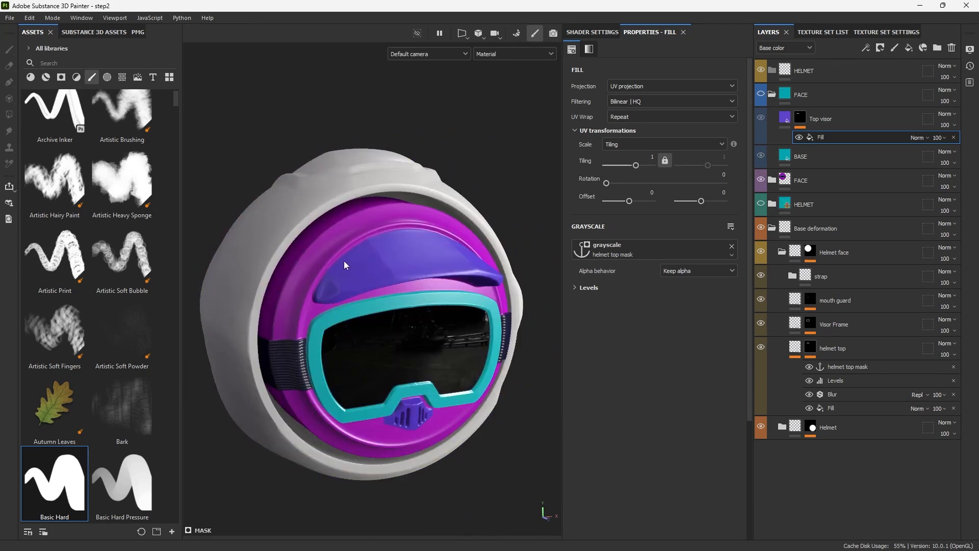
pyautogui.click(761, 180)
pyautogui.click(761, 94)
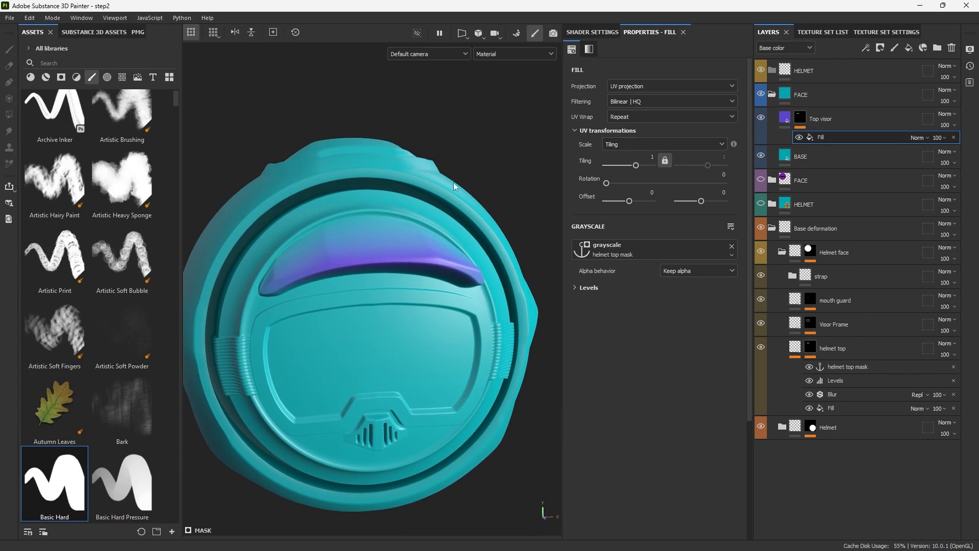
# Rename the Top visor mask's fill effect as "refernce of the helmet top"
pyautogui.click(866, 46)
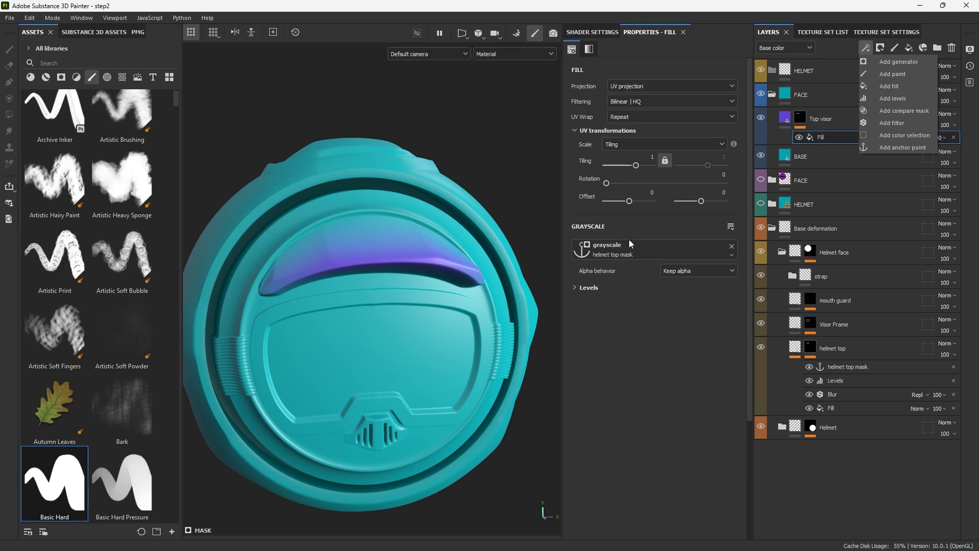
pyautogui.click(819, 136)
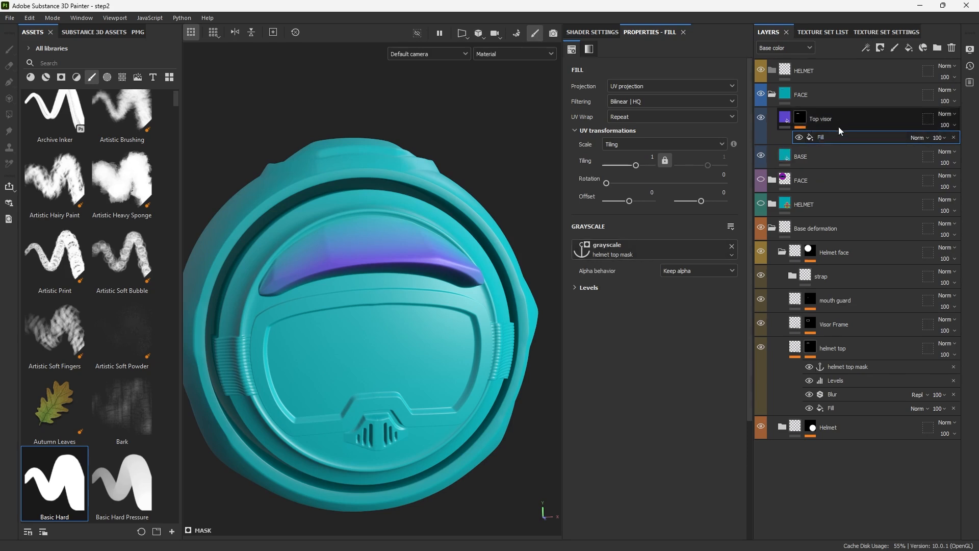
pyautogui.doubleClick(819, 136)
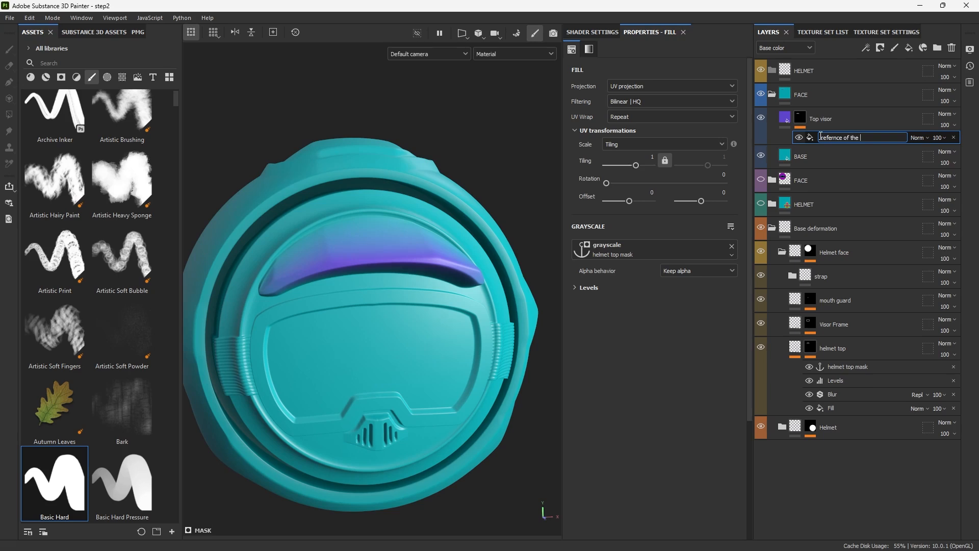
pyautogui.write('refernce of the helmet top')
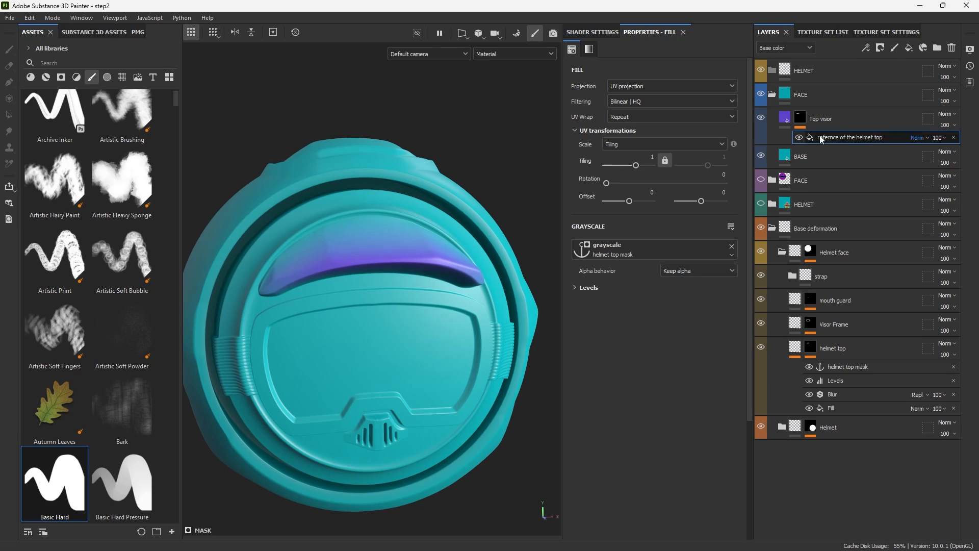
pyautogui.press('Return')
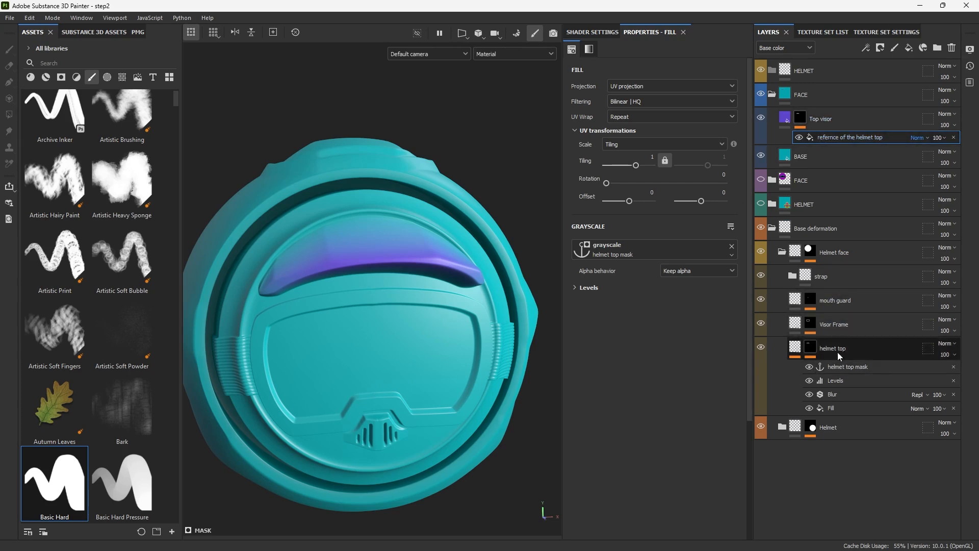
# Display the helmet top mask and the Top visor mask to compare them
pyautogui.keyDown('alt'); pyautogui.click(811, 348); pyautogui.keyUp('alt')
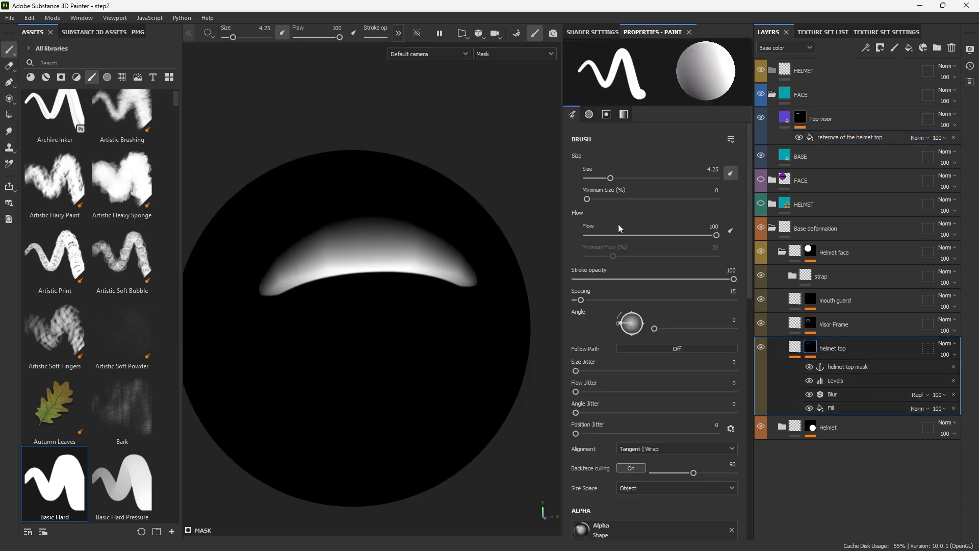
pyautogui.click(801, 120)
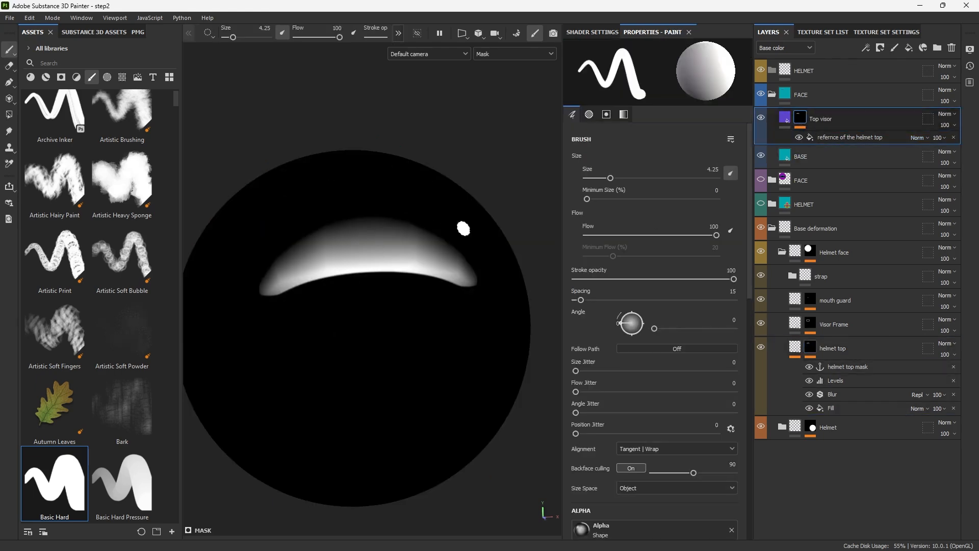
# Try hardening the Top visor mask with the reference fill effect's built-in Levels by lowering the white input to 0, and undo the change
pyautogui.click(833, 136)
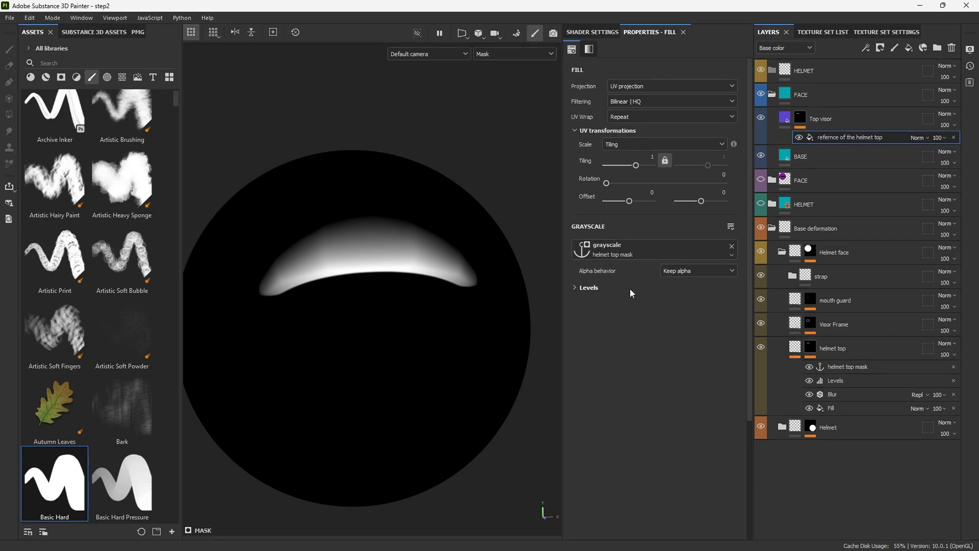
pyautogui.click(576, 288)
pyautogui.moveTo(732, 307)
pyautogui.mouseDown()
pyautogui.moveTo(583, 320)
pyautogui.moveTo(659, 308)
pyautogui.moveTo(608, 308)
pyautogui.moveTo(747, 303)
pyautogui.mouseUp()
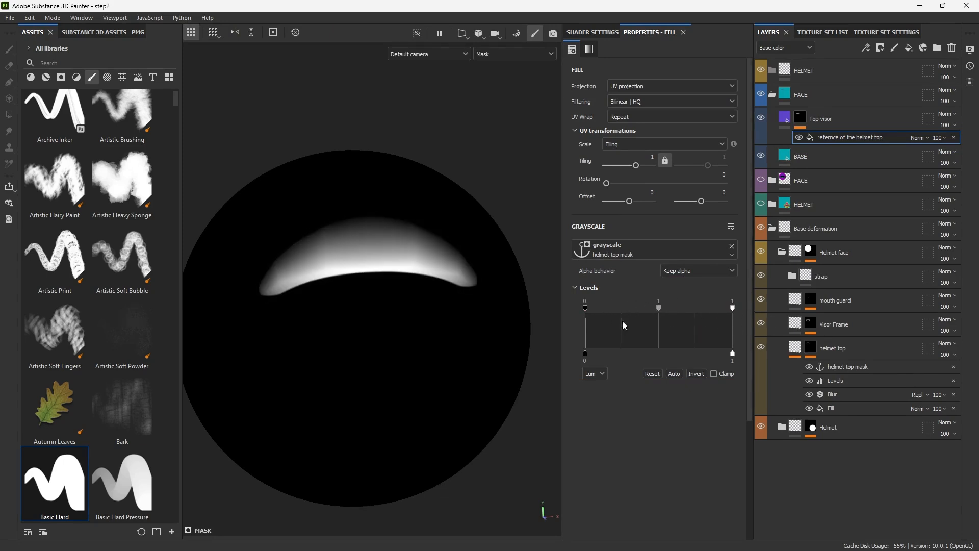
pyautogui.click(796, 121)
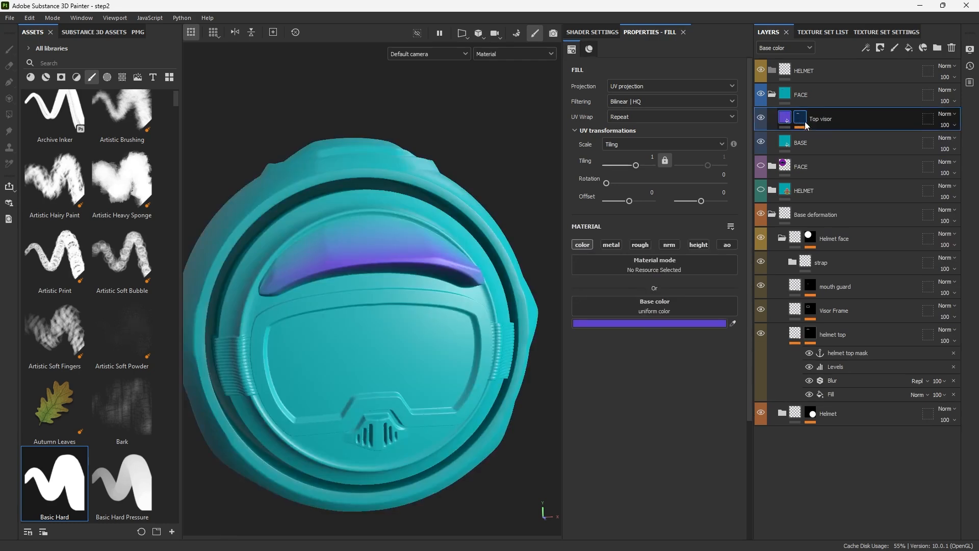
pyautogui.click(799, 119)
pyautogui.click(830, 137)
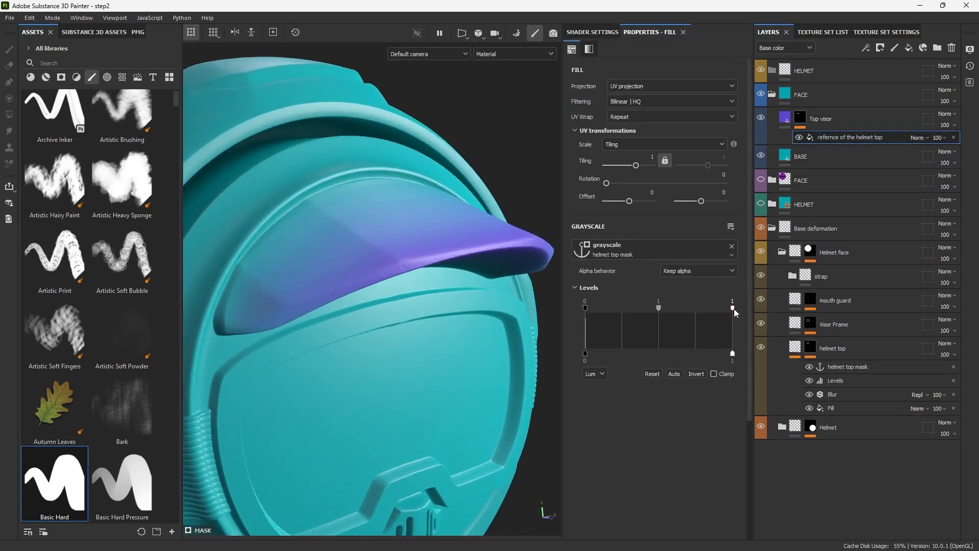
pyautogui.moveTo(733, 308); pyautogui.dragTo(585, 308)
pyautogui.scroll(-5, 422, 282)
pyautogui.keyDown('alt'); pyautogui.moveTo(422, 282); pyautogui.dragTo(402, 230); pyautogui.keyUp('alt')
pyautogui.keyDown('alt'); pyautogui.moveTo(390, 262); pyautogui.dragTo(442, 234); pyautogui.keyUp('alt')
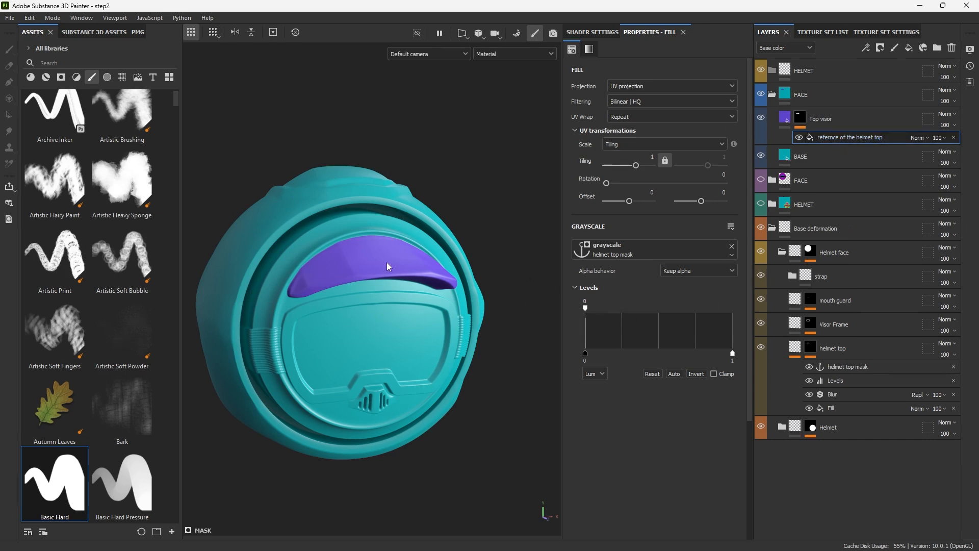
pyautogui.hotkey('ctrl', 'z')
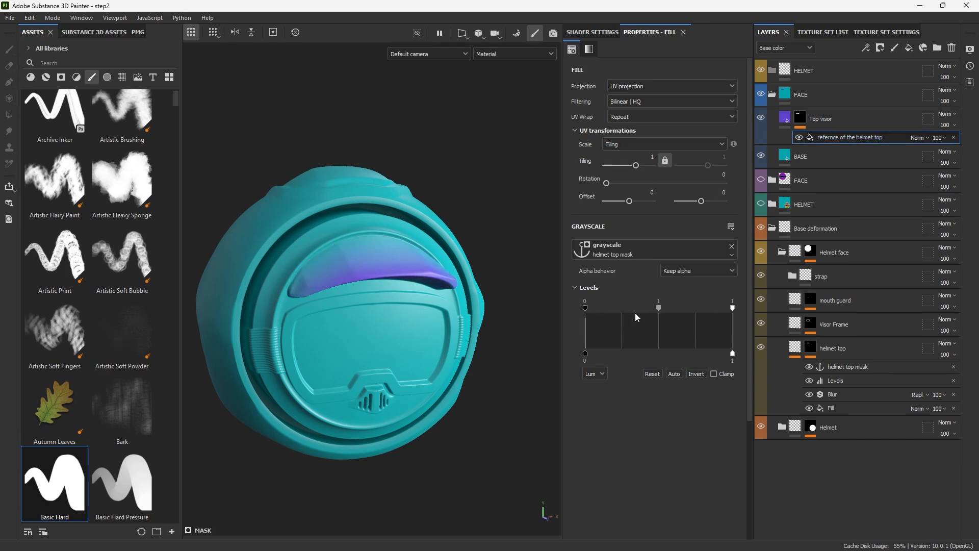
pyautogui.click(584, 287)
# Add a Levels effect above the reference fill in the Top visor mask and lower its white input to about 0.054
pyautogui.click(865, 47)
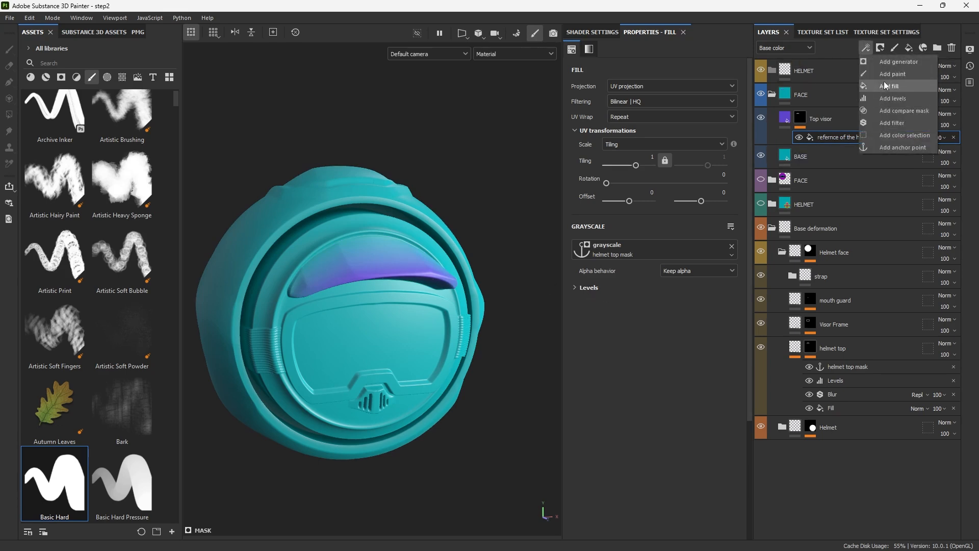
pyautogui.click(892, 98)
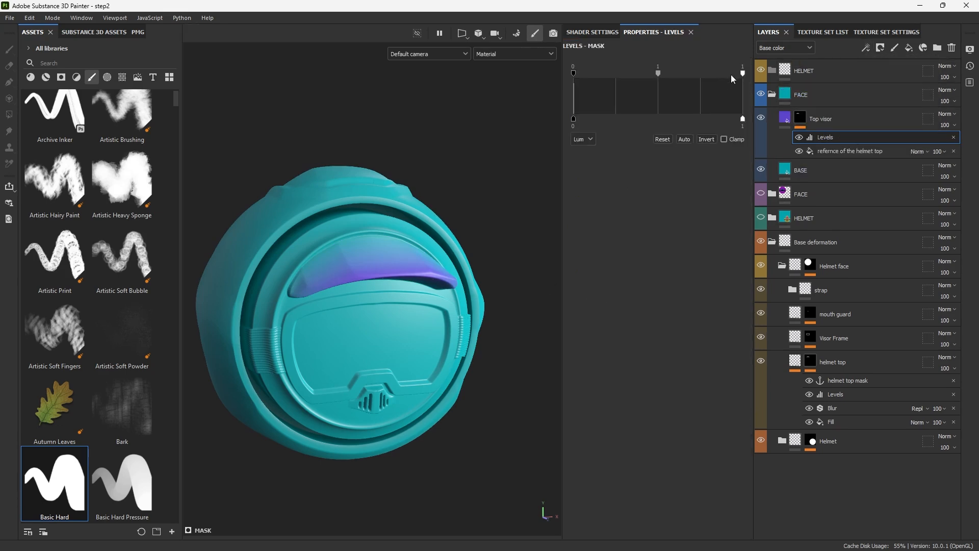
pyautogui.moveTo(734, 74); pyautogui.dragTo(585, 78)
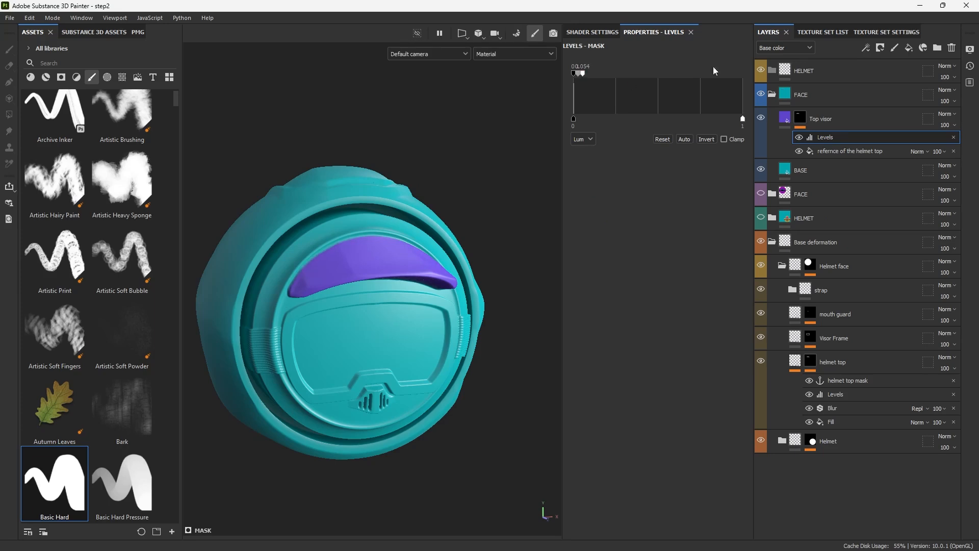
# Compare the Top visor mask with and without Levels against the helmet top mask, and inspect the coloured brim on the model
pyautogui.keyDown('alt'); pyautogui.click(800, 118); pyautogui.keyUp('alt')
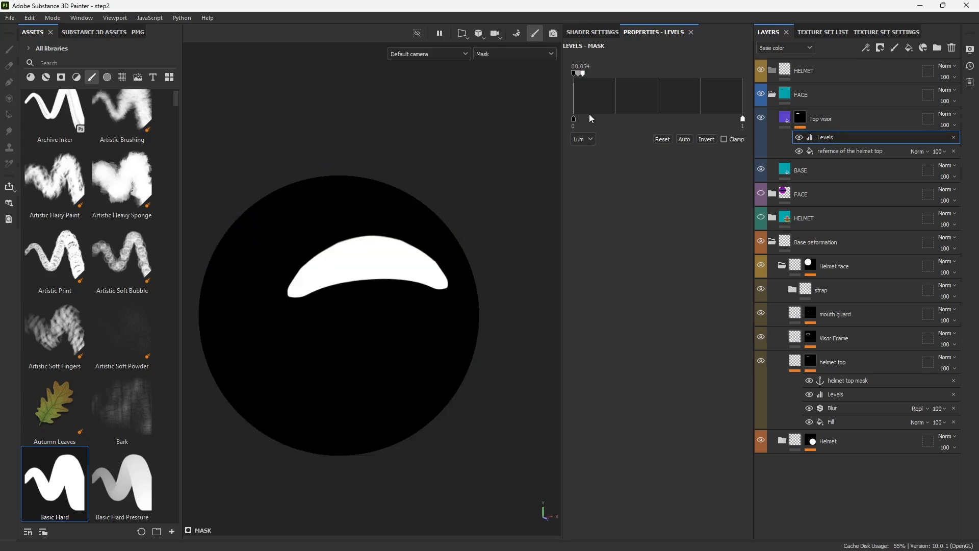
pyautogui.click(799, 138)
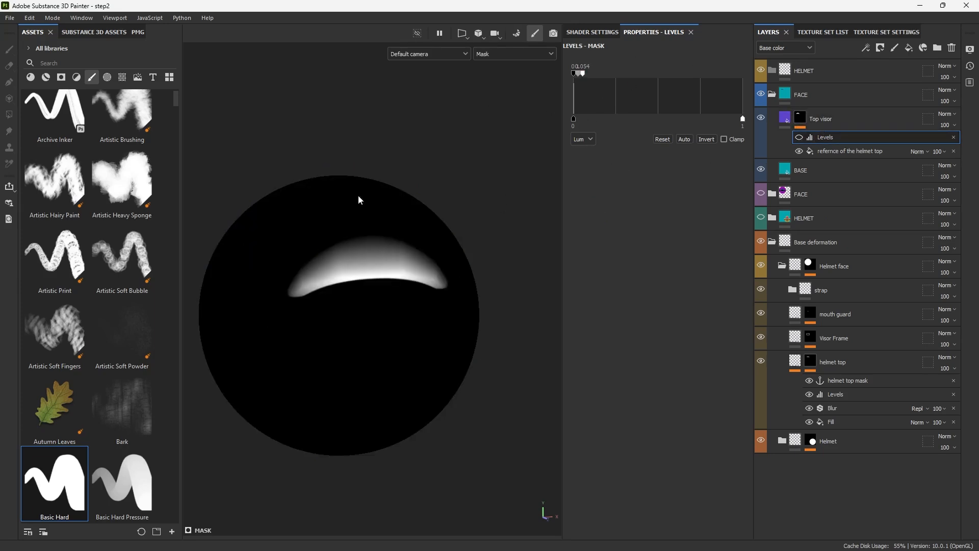
pyautogui.click(799, 137)
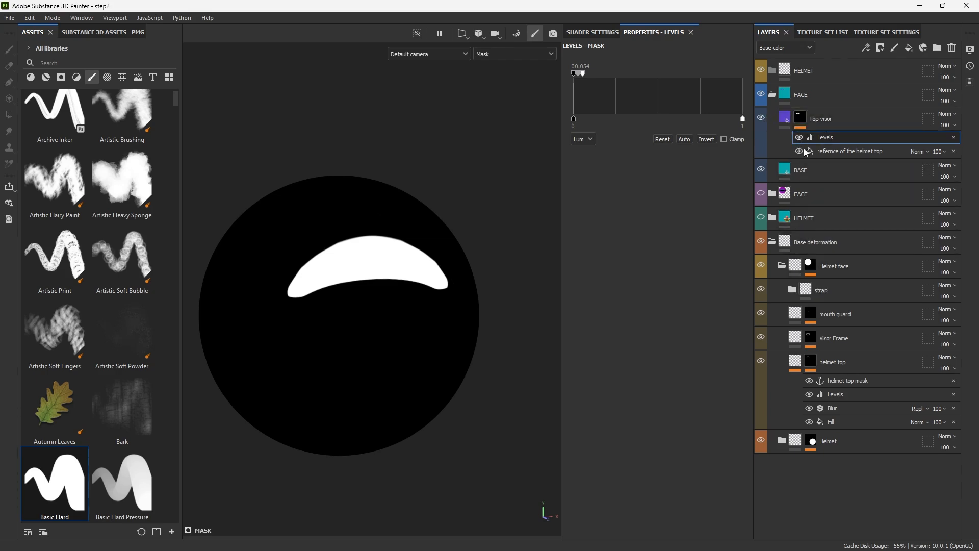
pyautogui.click(812, 361)
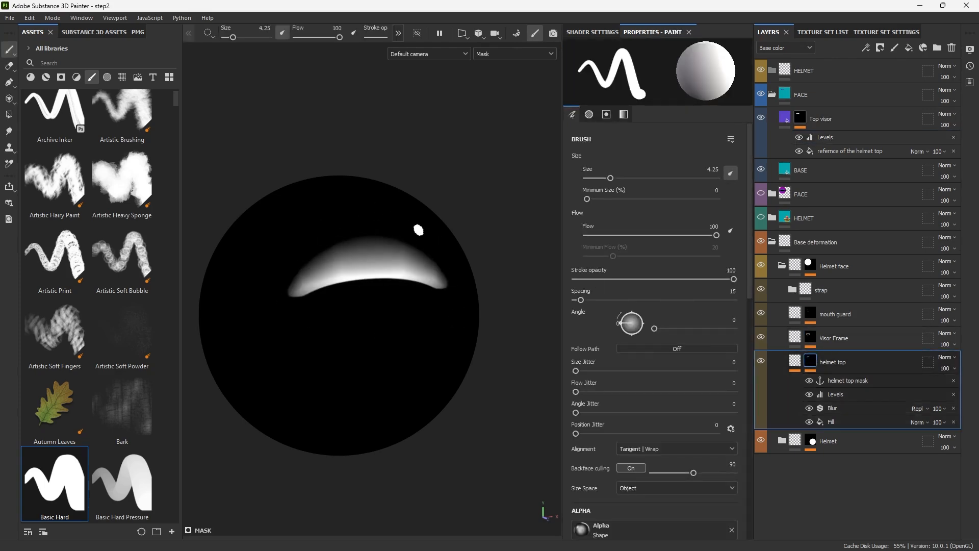
pyautogui.click(798, 365)
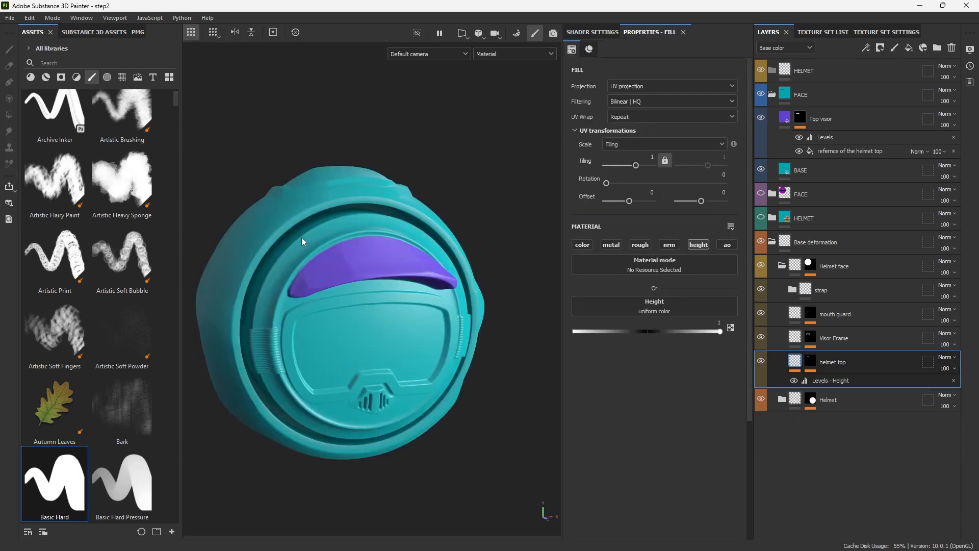
pyautogui.keyDown('alt'); pyautogui.moveTo(302, 237); pyautogui.dragTo(346, 240); pyautogui.keyUp('alt')
pyautogui.click(791, 120)
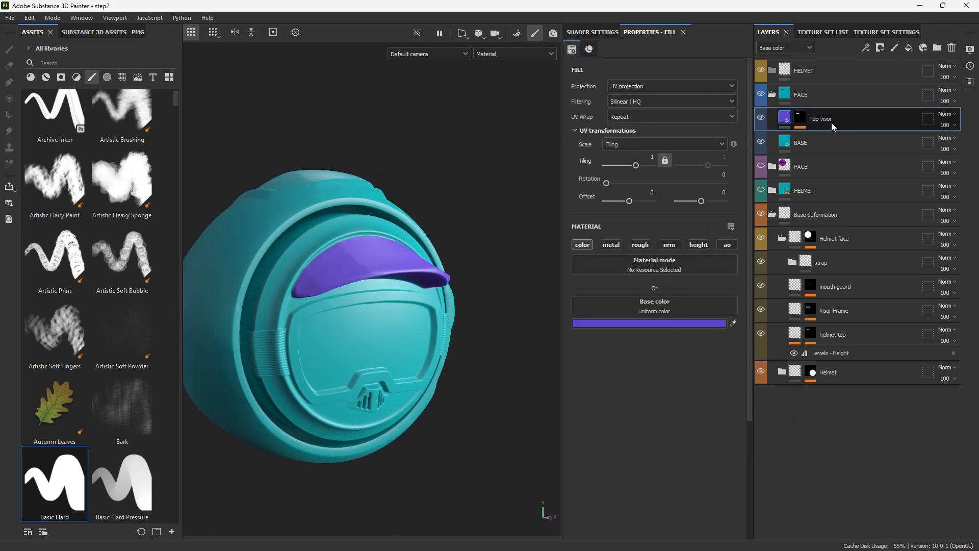
pyautogui.click(782, 239)
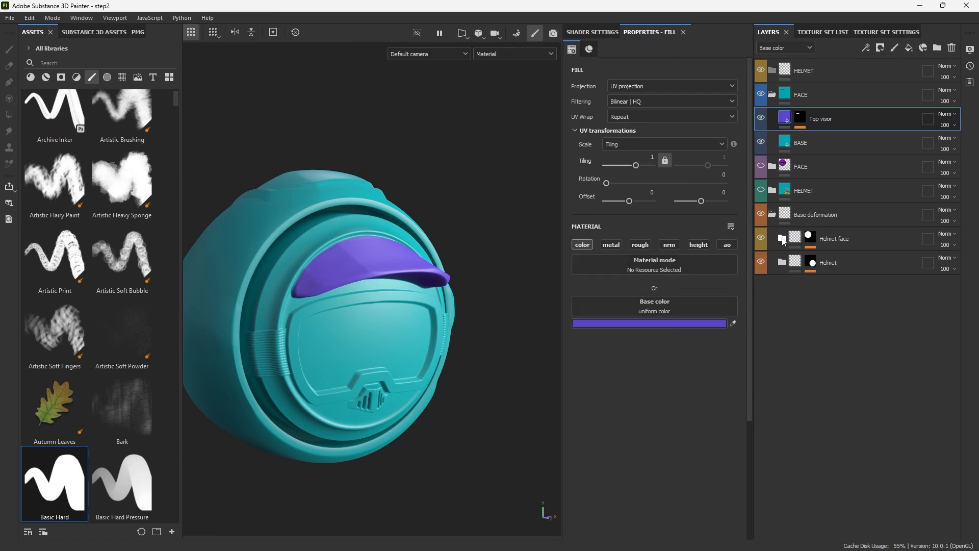
pyautogui.keyDown('alt'); pyautogui.moveTo(480, 251); pyautogui.dragTo(496, 226); pyautogui.keyUp('alt')
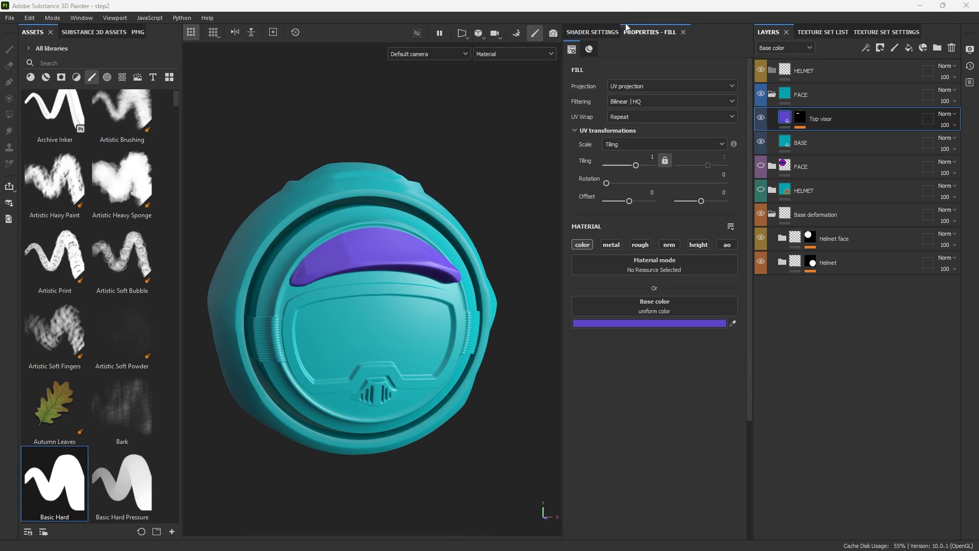
# Toggle the Visor Frame layer in the Helmet face folder to identify its relief, and display the original FACE folder instead of the new one
pyautogui.click(782, 239)
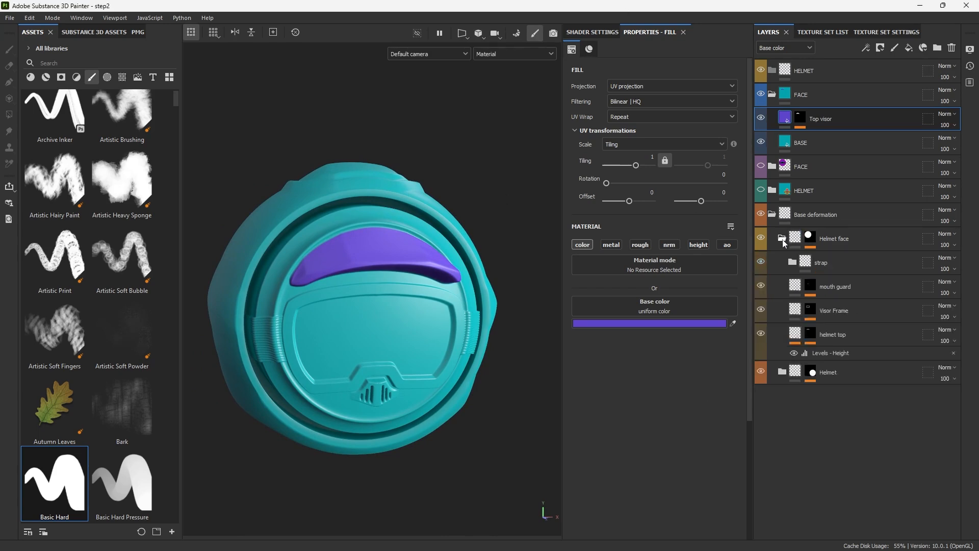
pyautogui.click(827, 311)
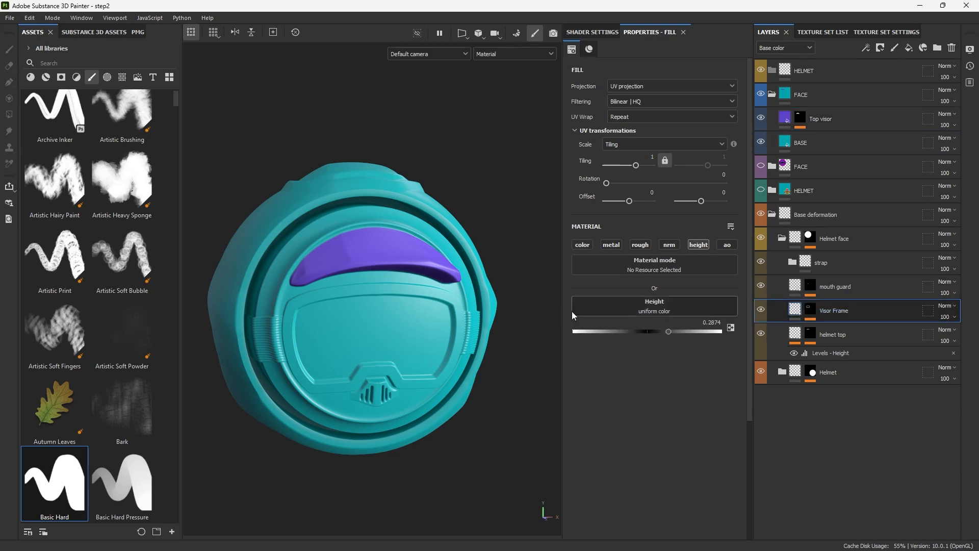
pyautogui.click(761, 309)
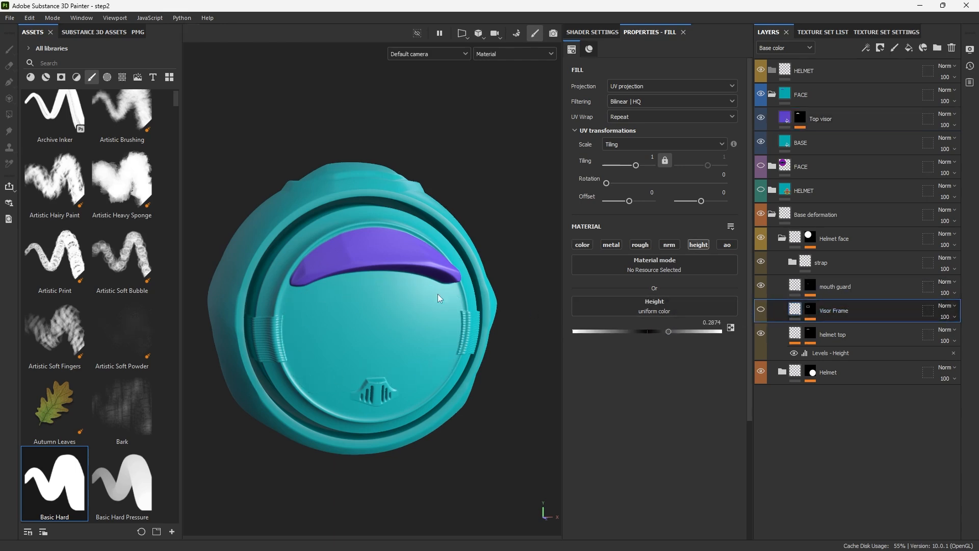
pyautogui.click(761, 309)
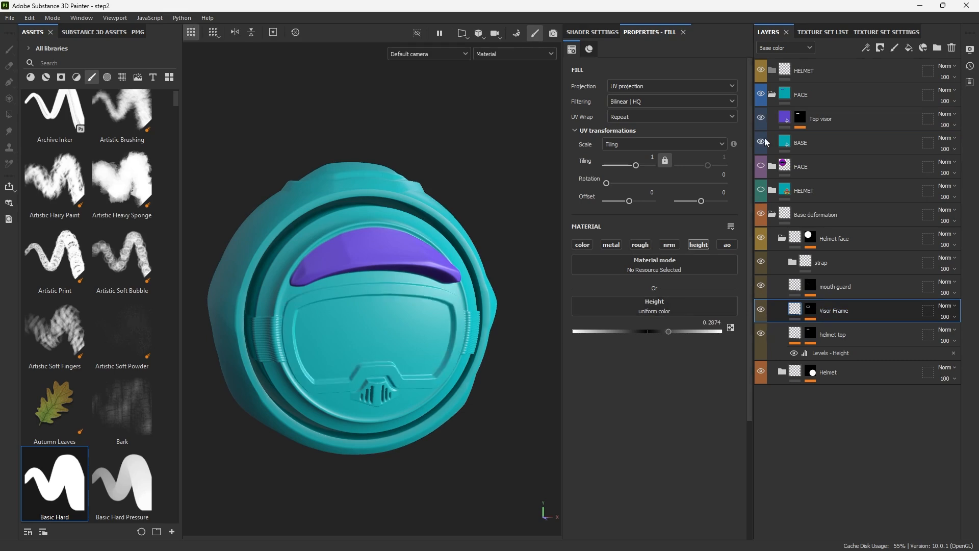
pyautogui.click(760, 94)
pyautogui.click(760, 166)
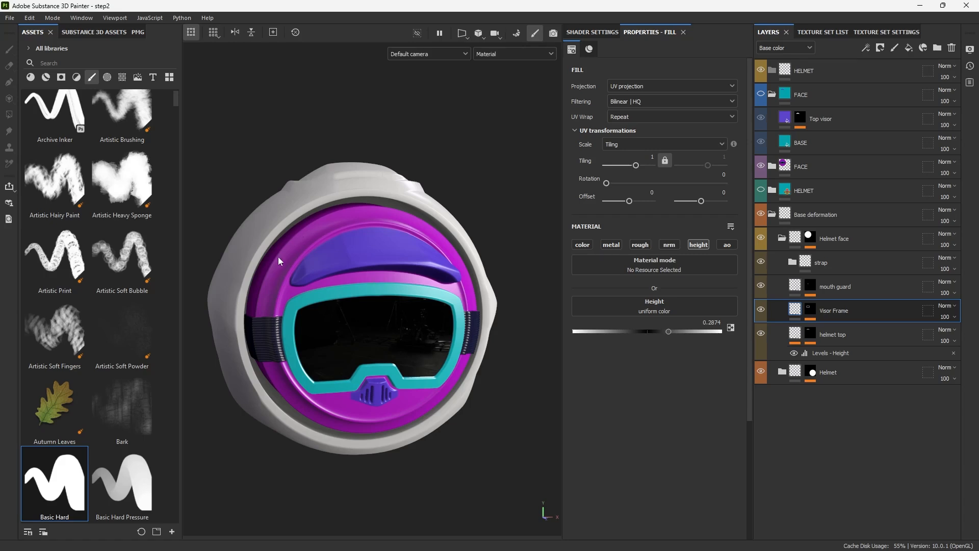
# Duplicate the BASE layer in the new FACE folder and rename the copy "Visor"
pyautogui.click(806, 143)
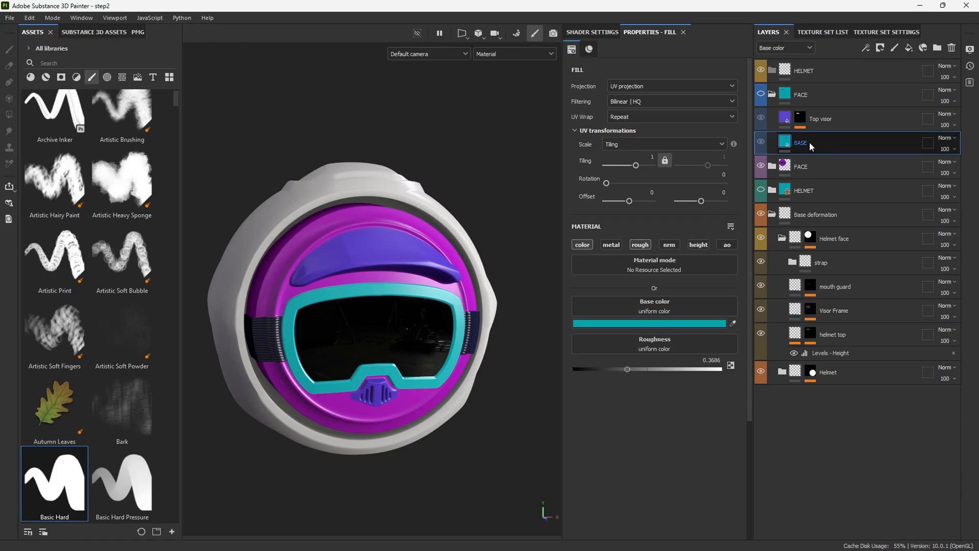
pyautogui.hotkey('ctrl', 'd')
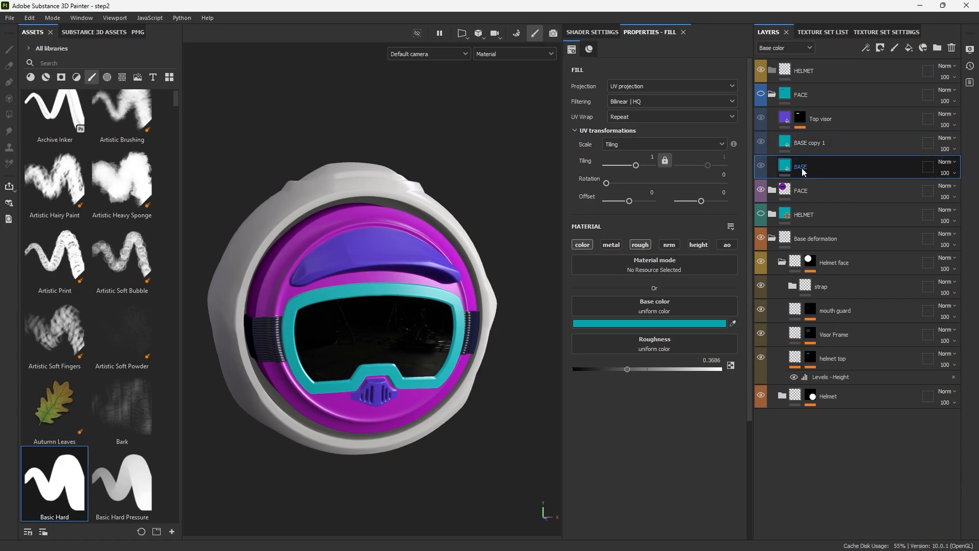
pyautogui.doubleClick(805, 144)
pyautogui.write('Visor')
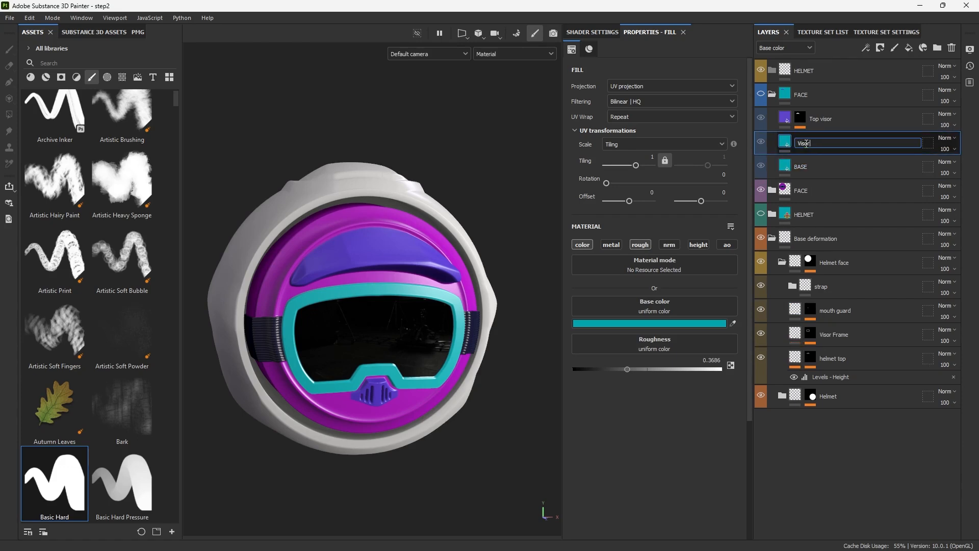
pyautogui.press('Return')
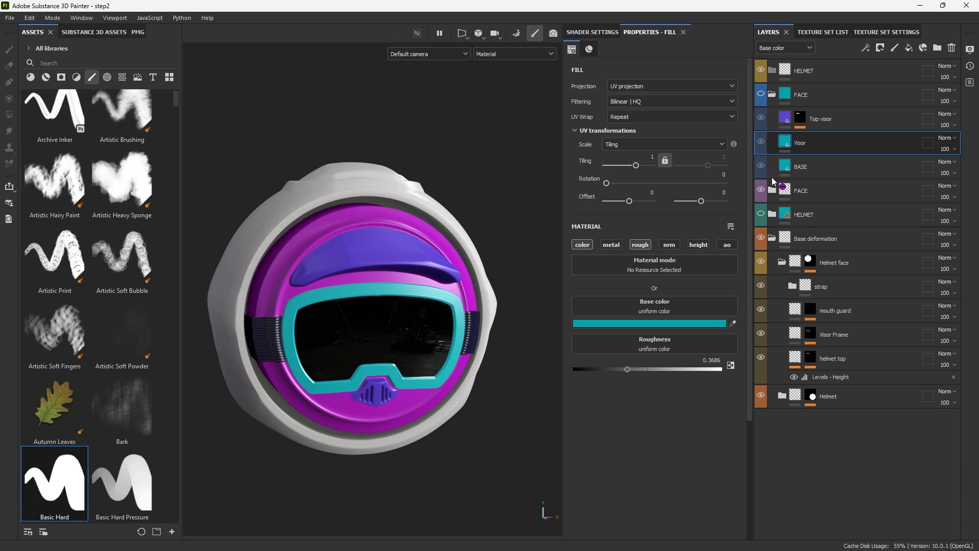
# Set the BASE layer's base color to the original face's magenta, and display the new FACE folder with Visor hidden instead of the original folder
pyautogui.click(786, 164)
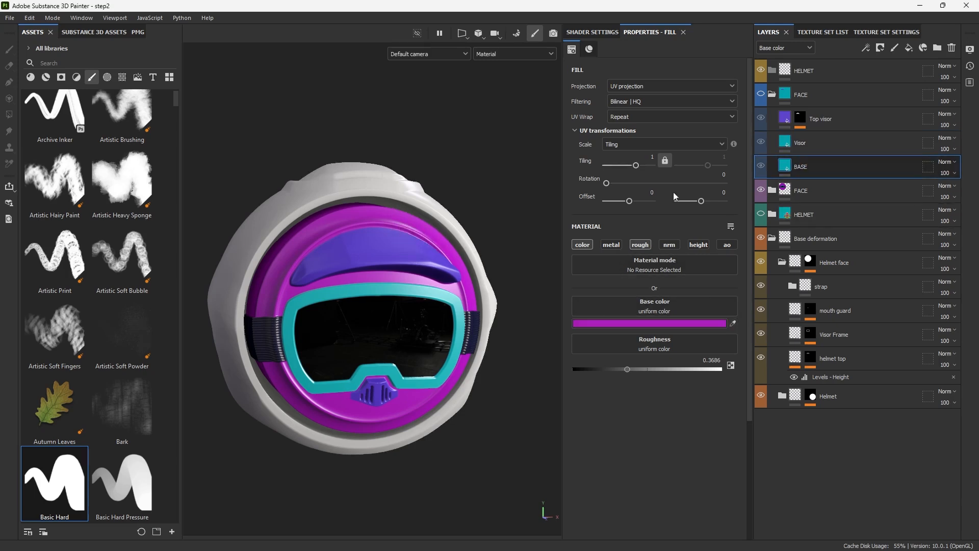
pyautogui.click(760, 190)
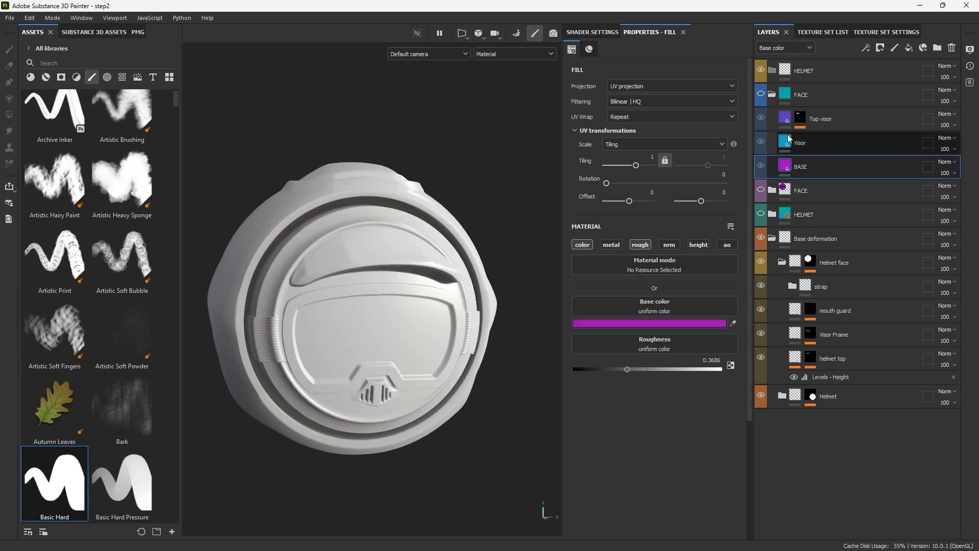
pyautogui.click(760, 141)
pyautogui.click(771, 238)
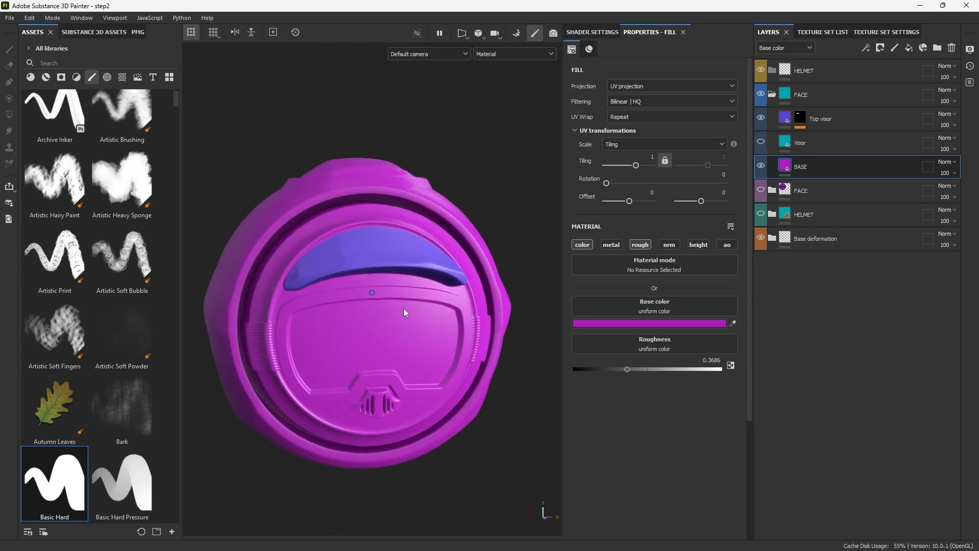
pyautogui.keyDown('alt'); pyautogui.moveTo(403, 308); pyautogui.dragTo(430, 308, button='right'); pyautogui.keyUp('alt')
pyautogui.keyDown('alt'); pyautogui.moveTo(430, 308); pyautogui.dragTo(433, 289, button='middle'); pyautogui.keyUp('alt')
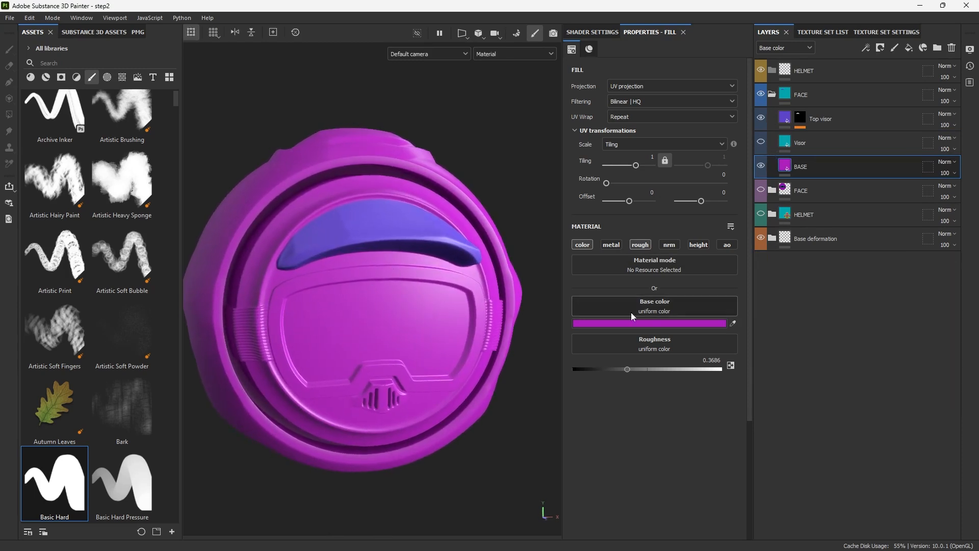
# Show the Visor layer and disable its roughness channel, keeping only the color channel
pyautogui.click(761, 143)
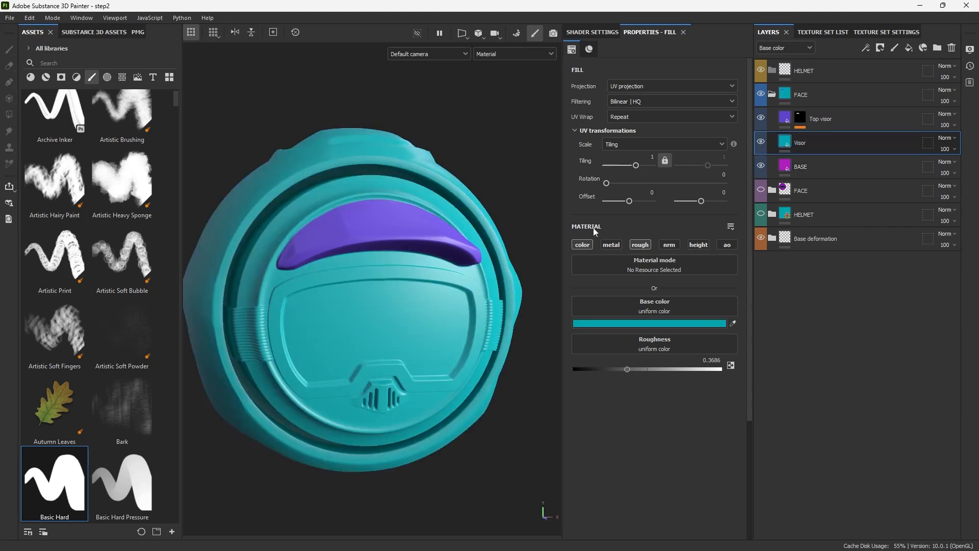
pyautogui.click(640, 245)
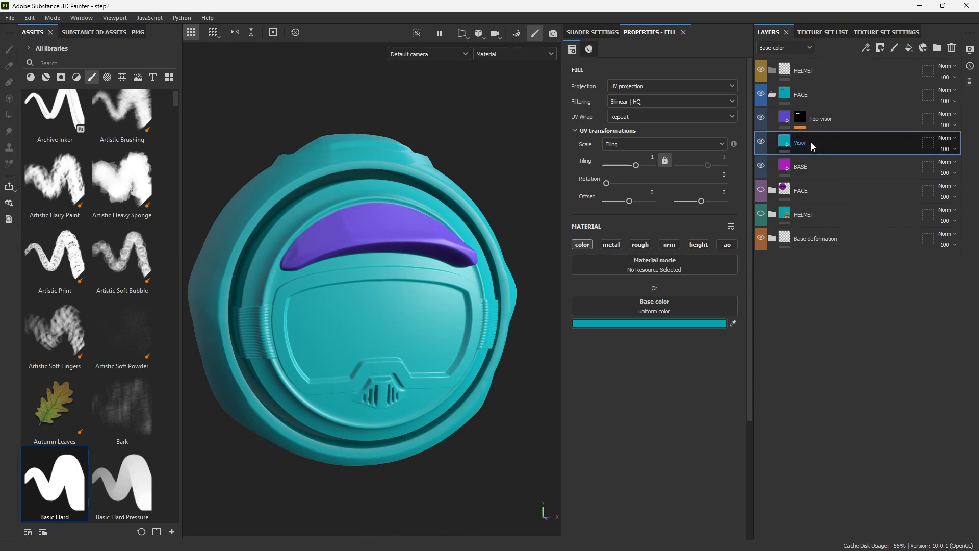
pyautogui.moveTo(811, 142)
pyautogui.mouseDown()
pyautogui.moveTo(812, 117)
pyautogui.moveTo(826, 127)
pyautogui.moveTo(826, 150)
pyautogui.mouseUp()
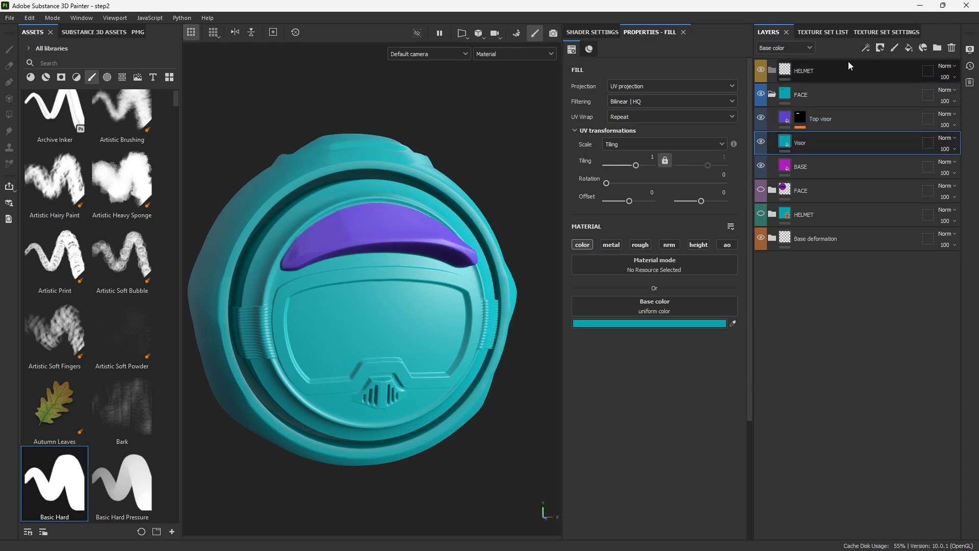
# Add a black mask to the Visor layer and place a fill effect in that mask
pyautogui.click(880, 48)
pyautogui.click(895, 75)
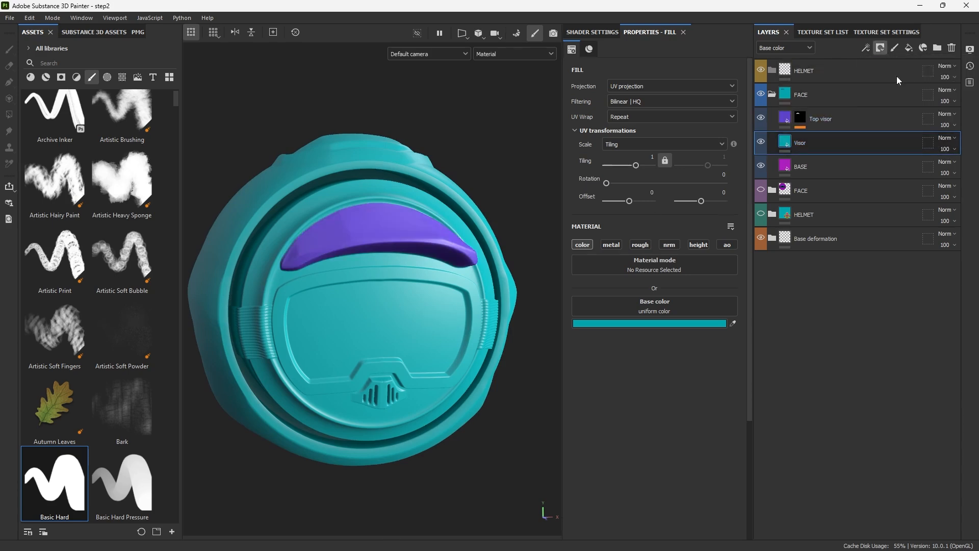
pyautogui.click(865, 48)
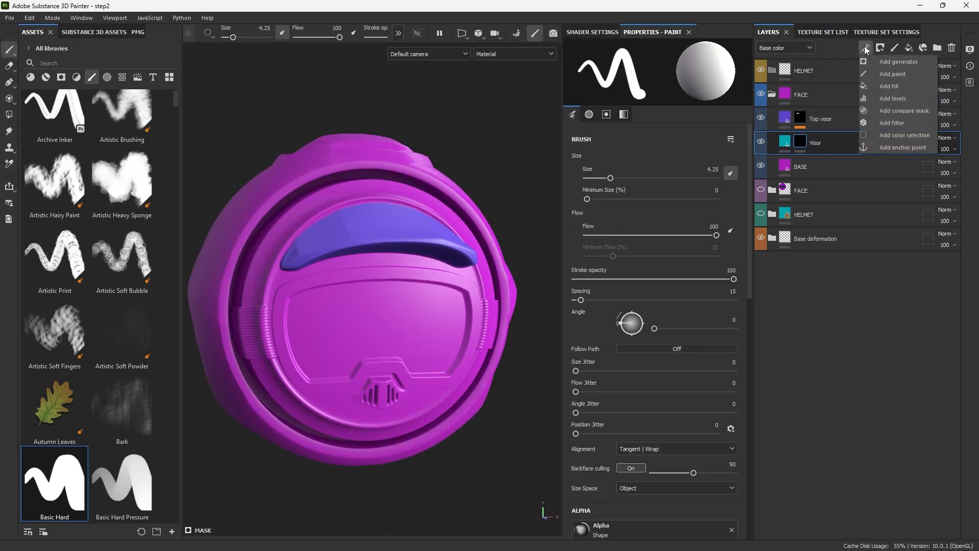
pyautogui.click(889, 86)
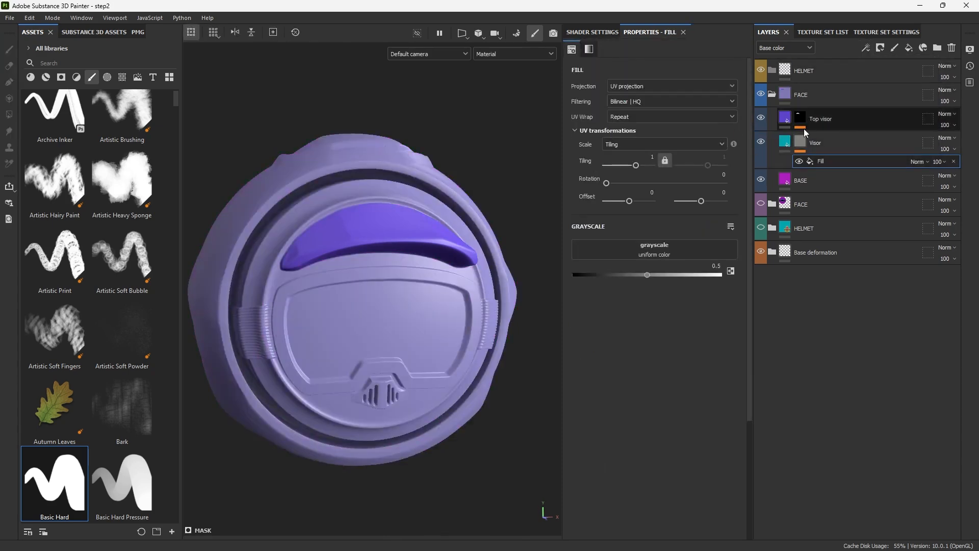
# Expand the Base deformation folder, toggle the Visor Frame layer to compare its relief, and show the effects in its mask
pyautogui.click(772, 252)
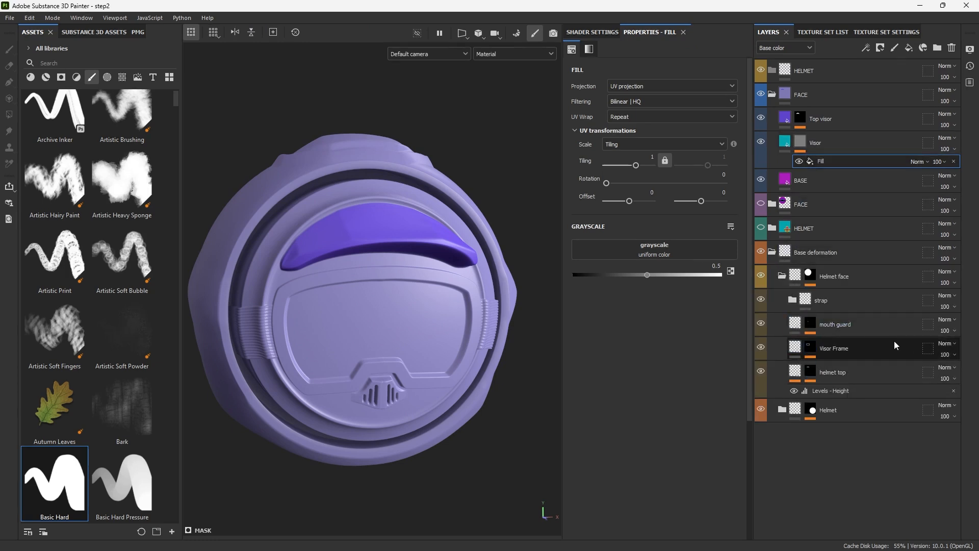
pyautogui.click(795, 348)
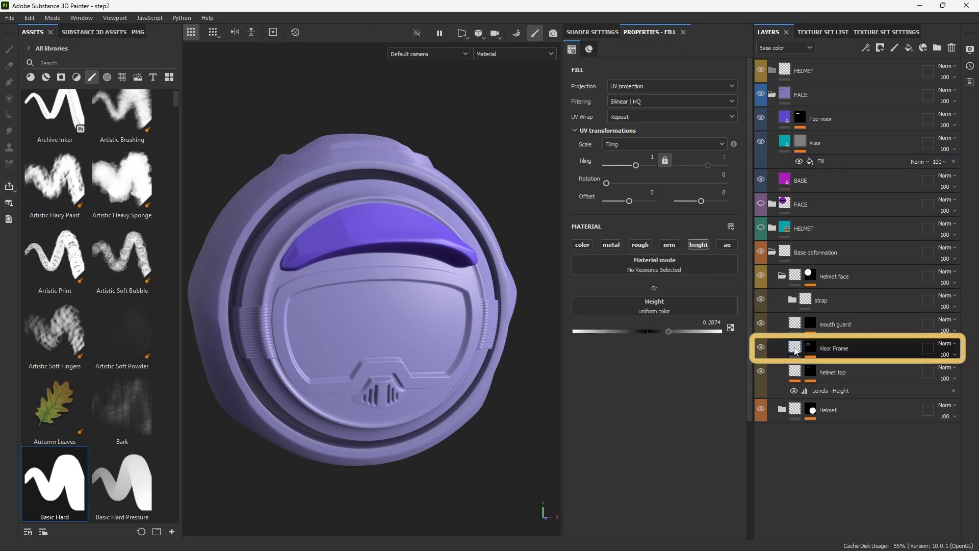
pyautogui.click(761, 347)
pyautogui.click(761, 347)
pyautogui.click(760, 347)
pyautogui.click(760, 347)
pyautogui.click(761, 347)
pyautogui.click(760, 347)
pyautogui.click(810, 347)
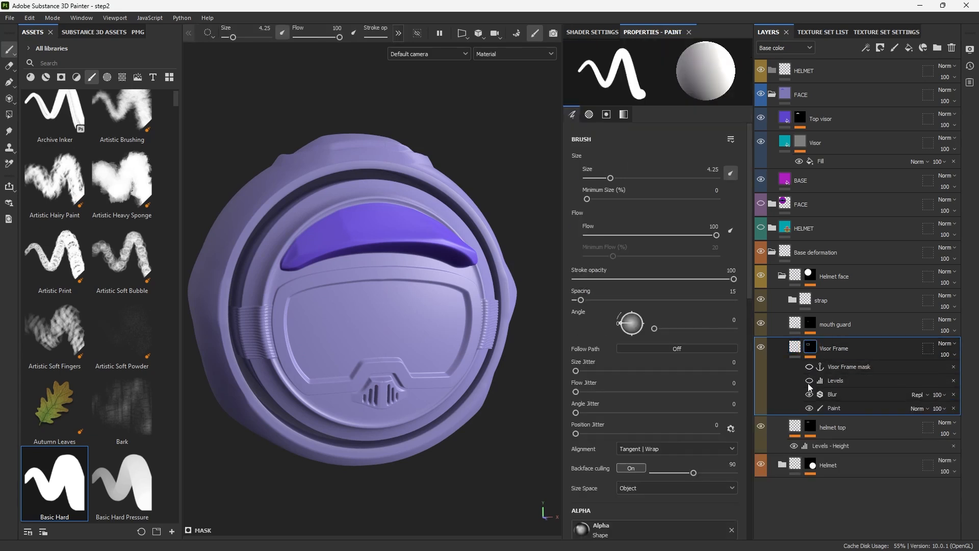
# Examine Path 1 in the paint effect of the Visor Frame mask and the points that shape the frame
pyautogui.click(832, 408)
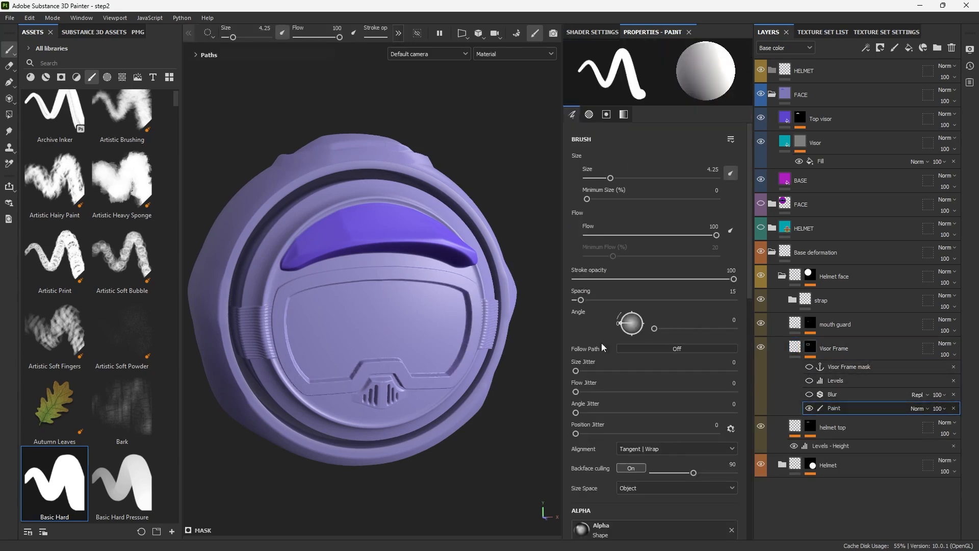
pyautogui.click(196, 55)
pyautogui.click(223, 68)
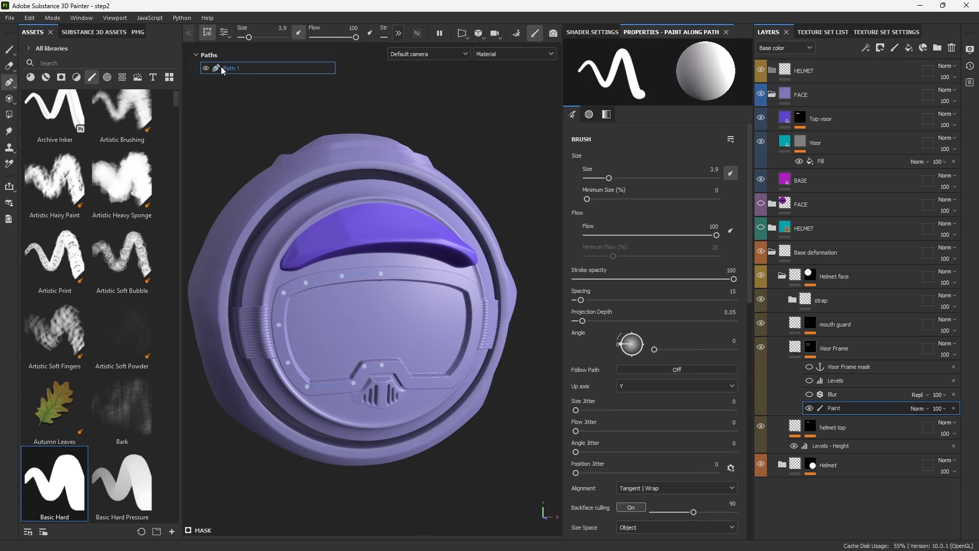
pyautogui.moveTo(382, 273)
pyautogui.mouseDown()
pyautogui.moveTo(338, 334)
pyautogui.moveTo(387, 274)
pyautogui.moveTo(409, 293)
pyautogui.moveTo(384, 307)
pyautogui.moveTo(381, 273)
pyautogui.mouseUp()
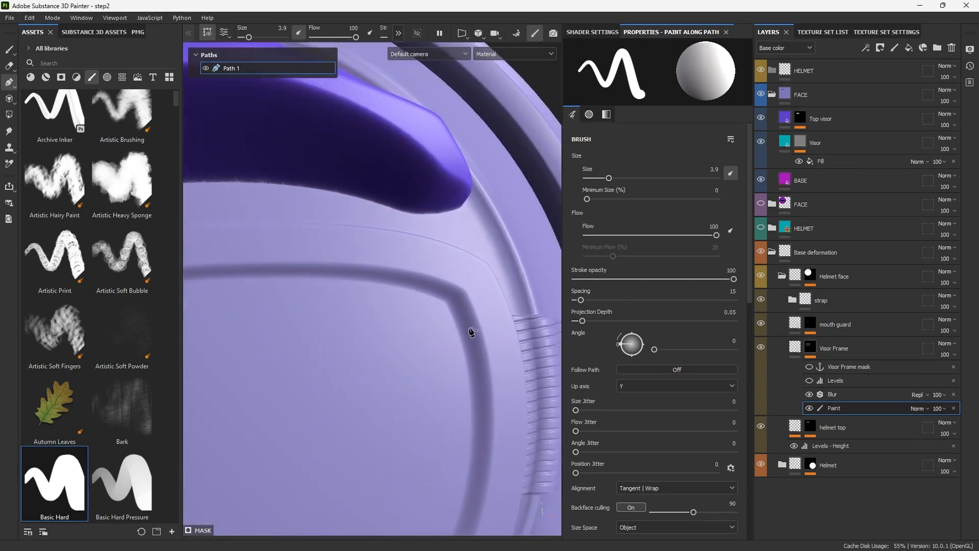
# Compare the frame edge with and without Levels in the Visor Frame mask, leaving Levels and the Visor Frame mask anchor point enabled
pyautogui.click(809, 380)
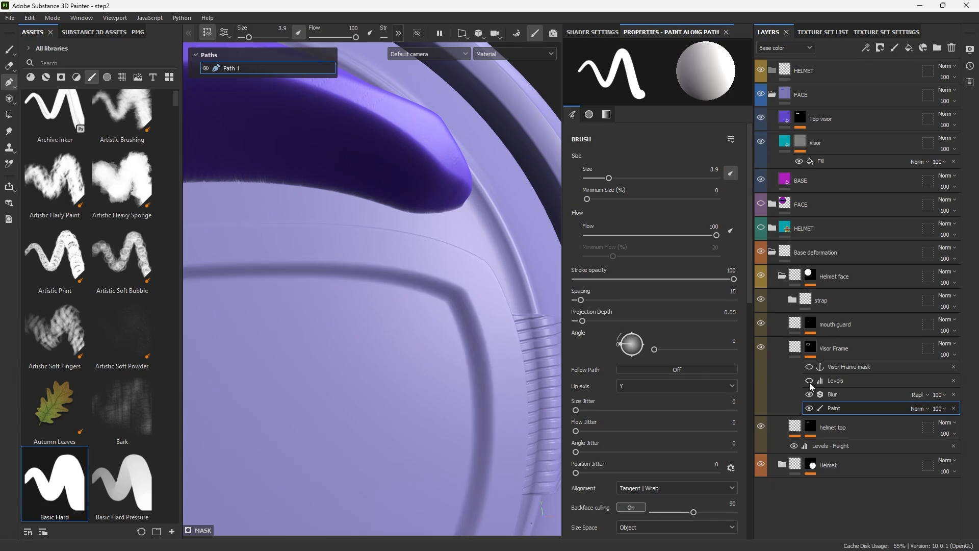
pyautogui.click(809, 380)
pyautogui.click(809, 380)
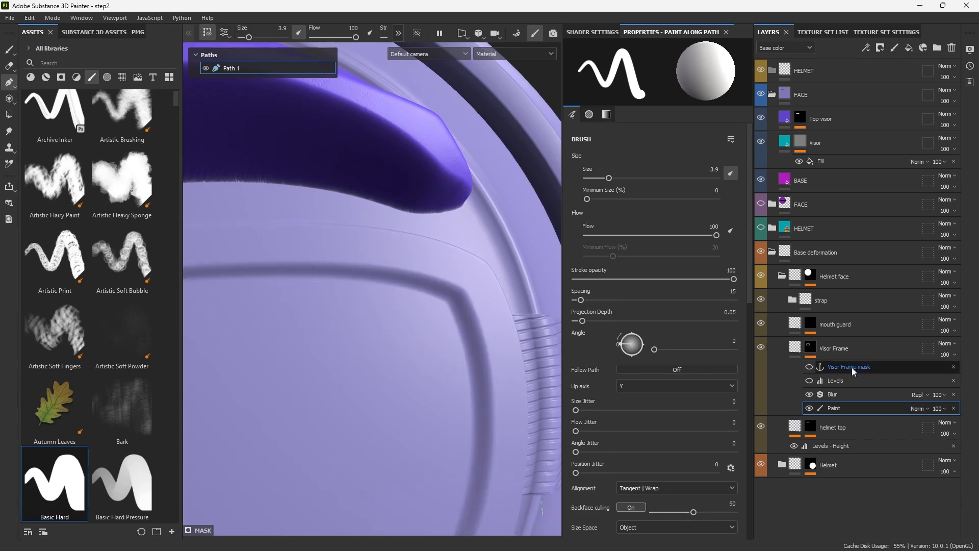
pyautogui.click(809, 381)
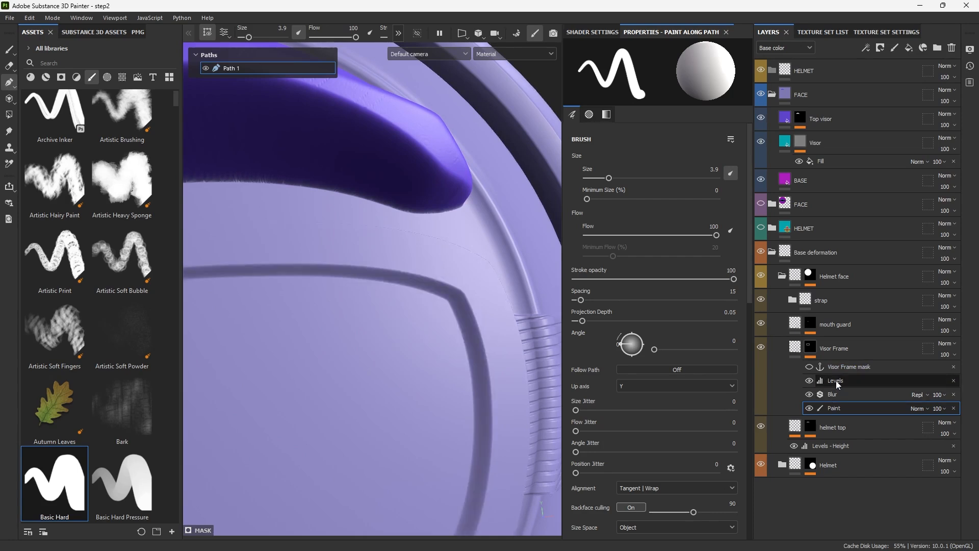
pyautogui.press('f')
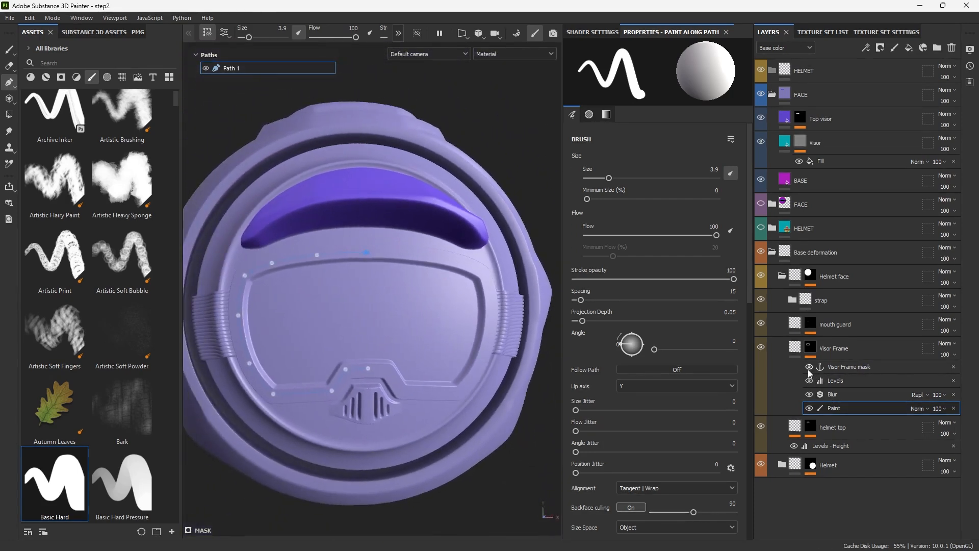
pyautogui.click(809, 367)
pyautogui.click(799, 349)
pyautogui.click(857, 367)
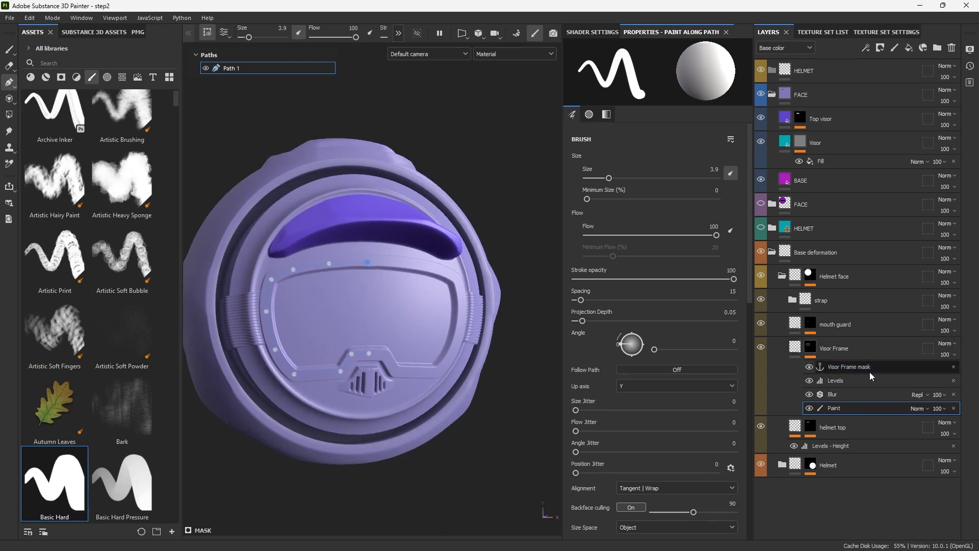
# Assign the Visor Frame mask anchor point as the grayscale source of the fill in the Visor layer's mask
pyautogui.click(821, 161)
pyautogui.click(821, 160)
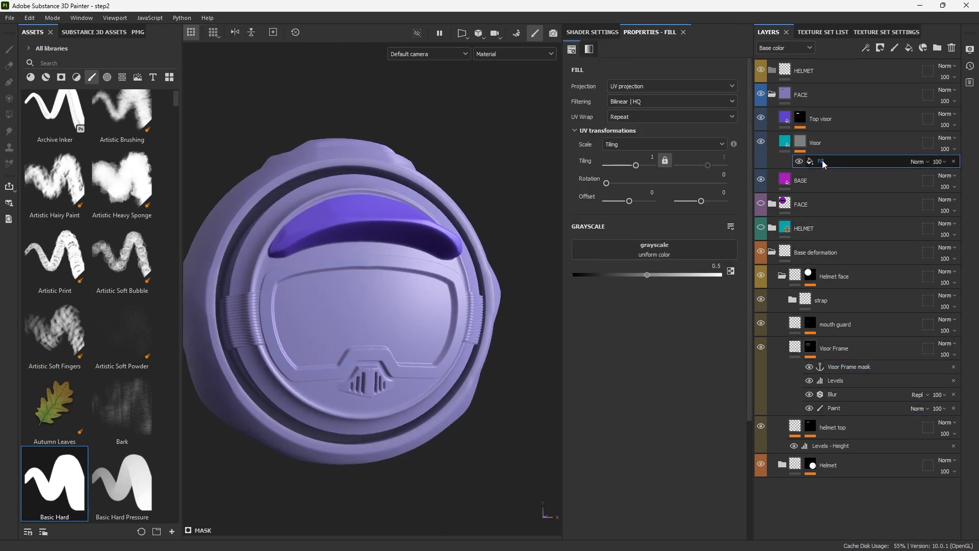
pyautogui.click(676, 249)
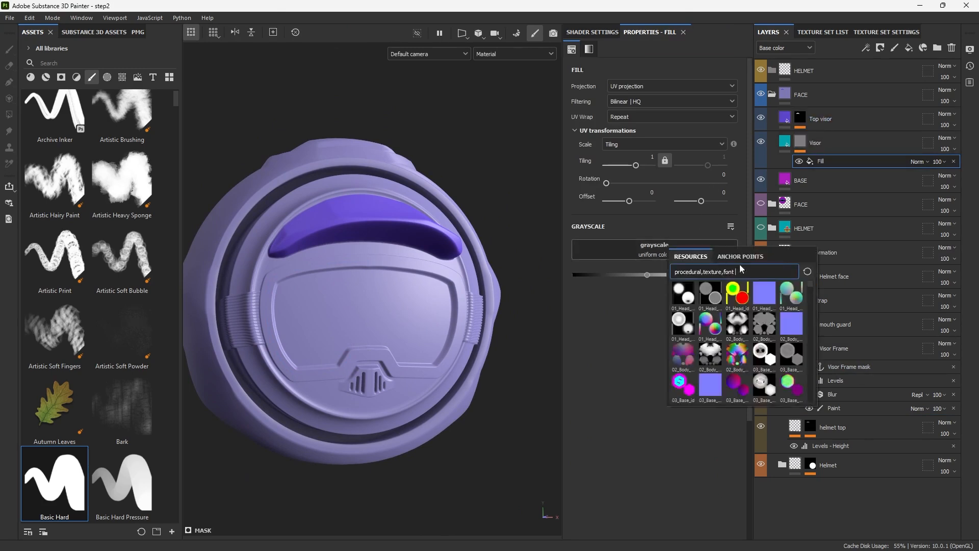
pyautogui.click(740, 256)
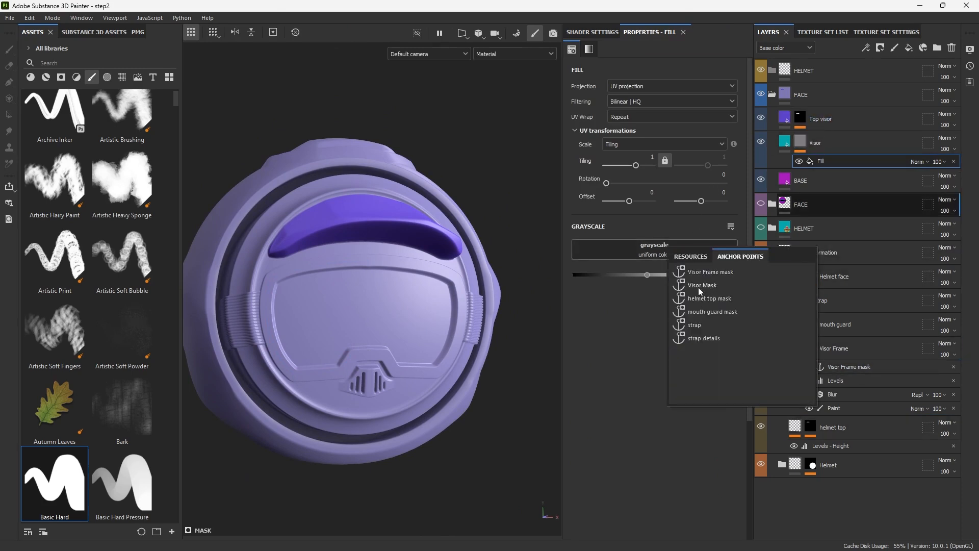
pyautogui.click(722, 274)
pyautogui.keyDown('alt'); pyautogui.moveTo(520, 344); pyautogui.dragTo(345, 257); pyautogui.keyUp('alt')
pyautogui.keyDown('alt'); pyautogui.moveTo(346, 257); pyautogui.dragTo(528, 383, button='right'); pyautogui.keyUp('alt')
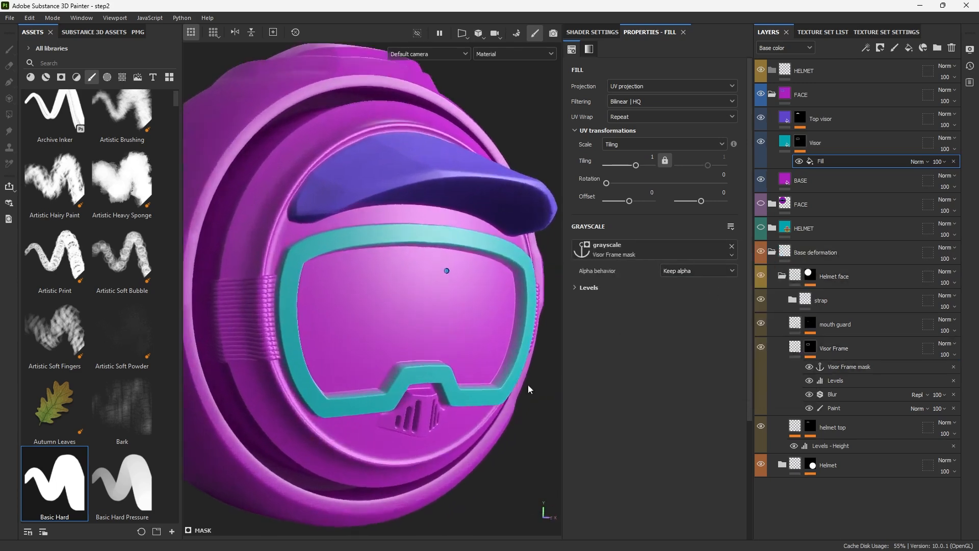
# Lower the white input level of the Visor mask's fill to about 0.066 to widen and harden the color mask
pyautogui.click(586, 288)
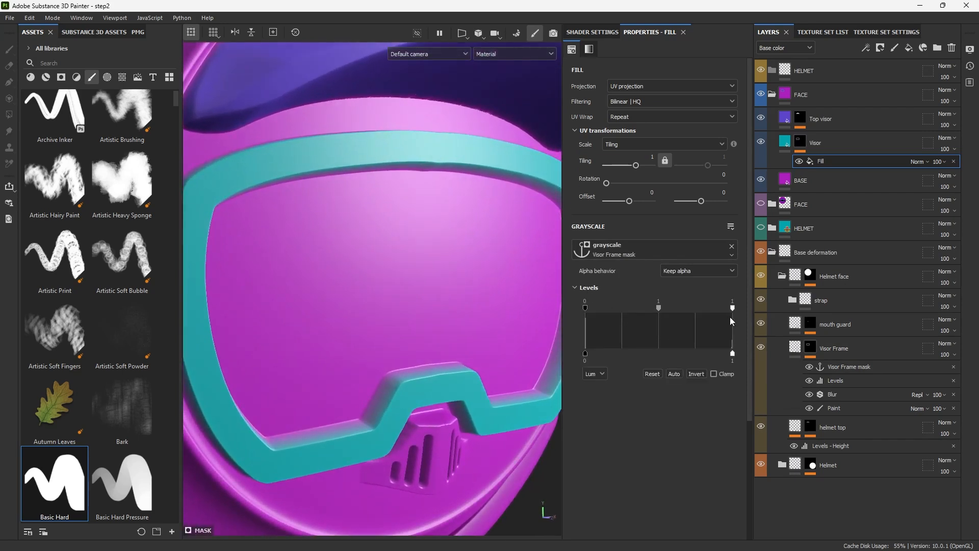
pyautogui.moveTo(733, 308); pyautogui.dragTo(595, 312)
pyautogui.press('f')
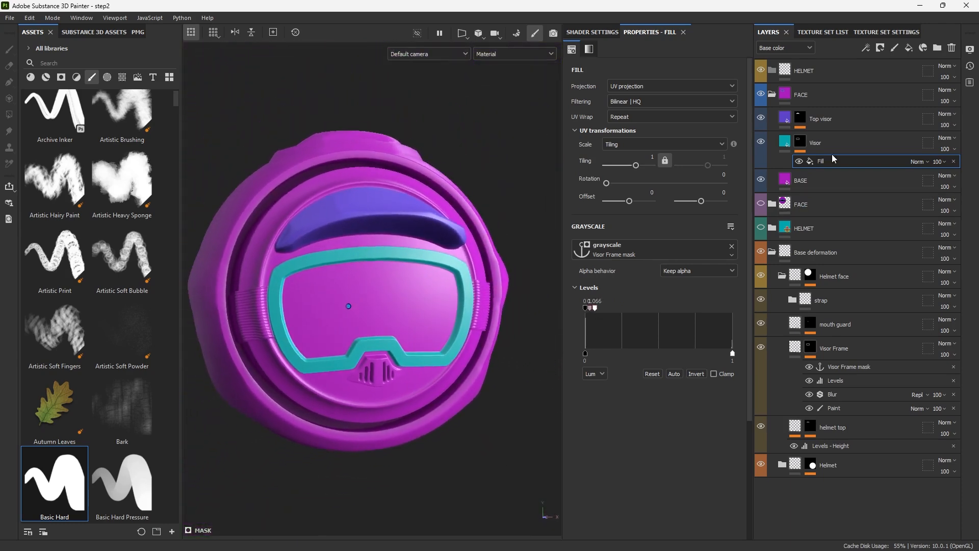
pyautogui.scroll(-1, 478, 318)
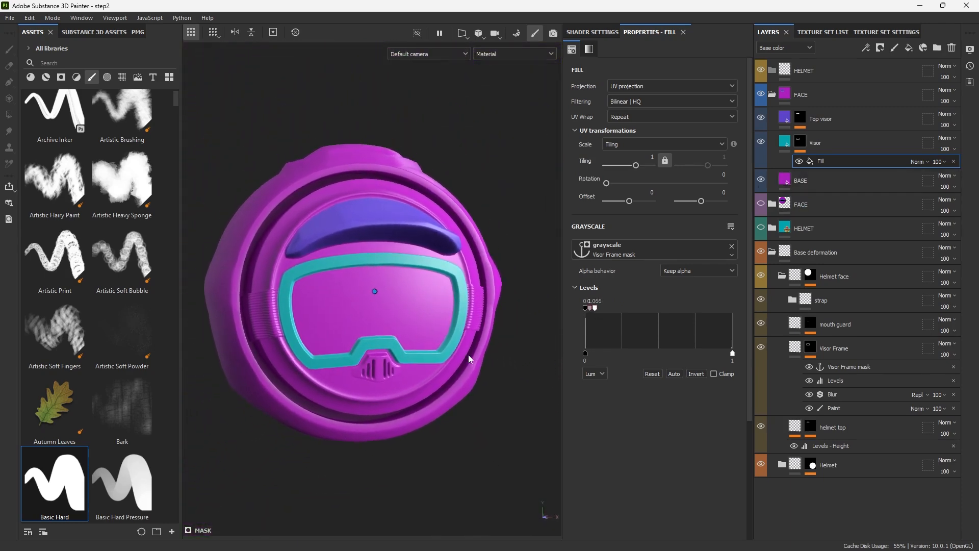
pyautogui.keyDown('alt'); pyautogui.moveTo(421, 289); pyautogui.dragTo(458, 317); pyautogui.keyUp('alt')
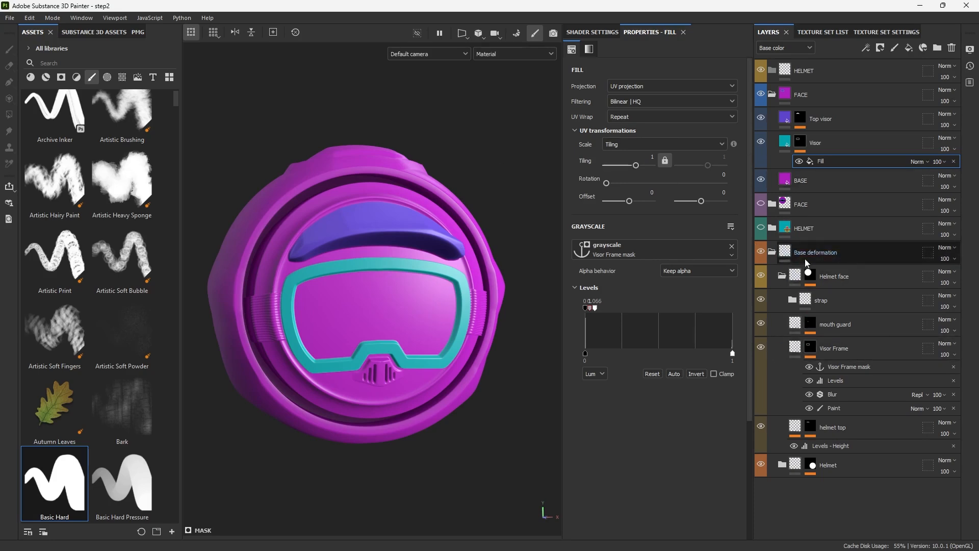
# Reshape Path 1 of the Visor Frame mask by lowering its upper central points and raising the points above the mouth guard
pyautogui.click(794, 351)
pyautogui.click(809, 347)
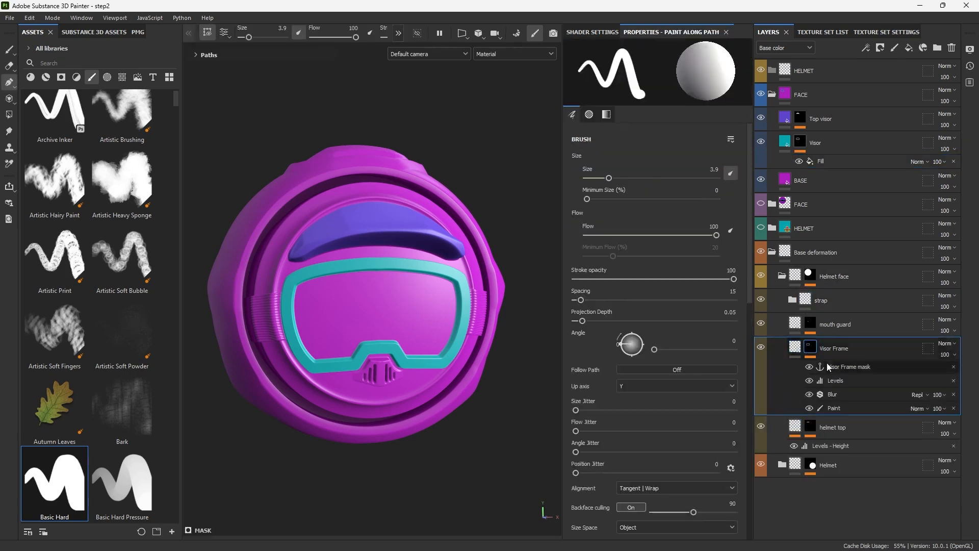
pyautogui.click(834, 408)
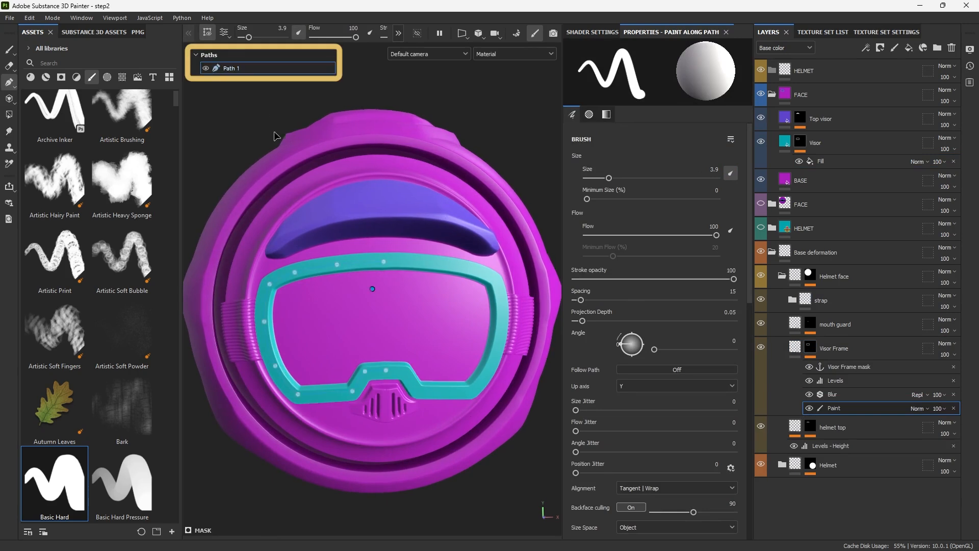
pyautogui.scroll(3, 380, 269)
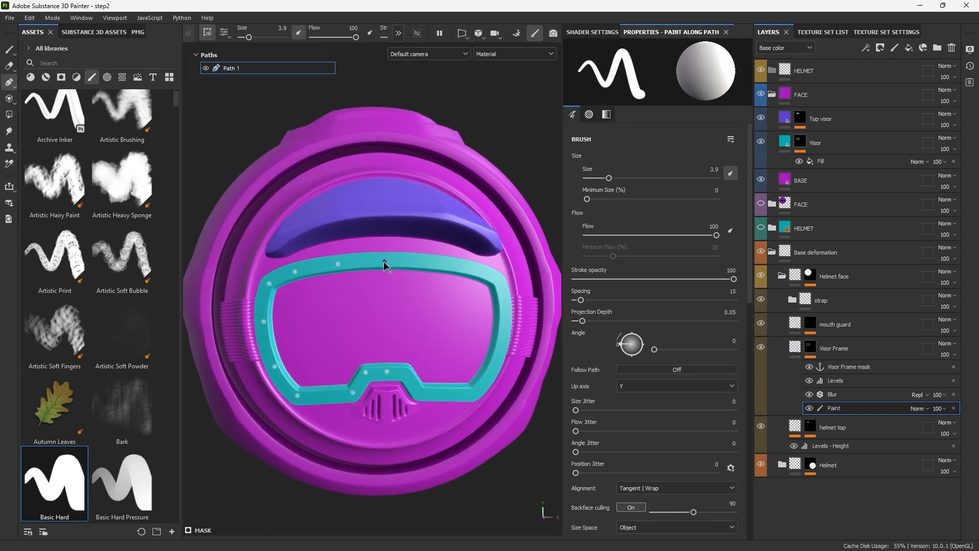
pyautogui.moveTo(383, 261); pyautogui.dragTo(381, 302)
pyautogui.moveTo(341, 265); pyautogui.dragTo(347, 299)
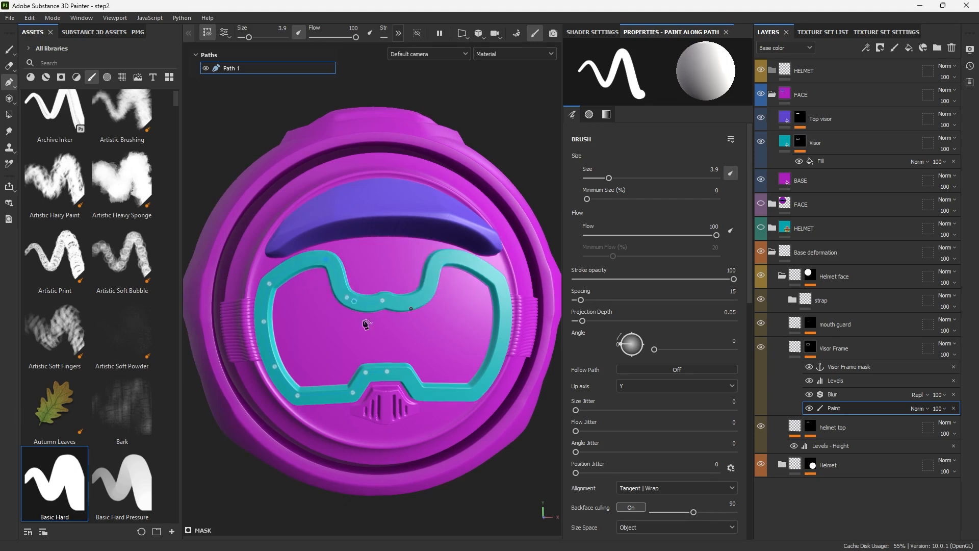
pyautogui.moveTo(364, 372); pyautogui.dragTo(362, 364)
pyautogui.moveTo(384, 302); pyautogui.dragTo(382, 313)
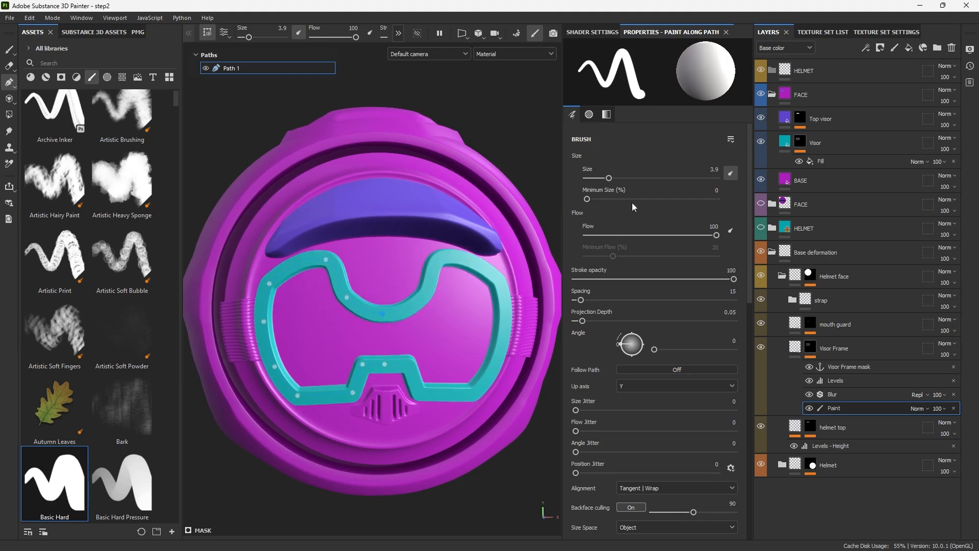
# Increase the brush size of Path 1 to 6.98 and shift the points along the frame's side slightly inward
pyautogui.moveTo(608, 179)
pyautogui.mouseDown()
pyautogui.moveTo(591, 179)
pyautogui.moveTo(618, 180)
pyautogui.mouseUp()
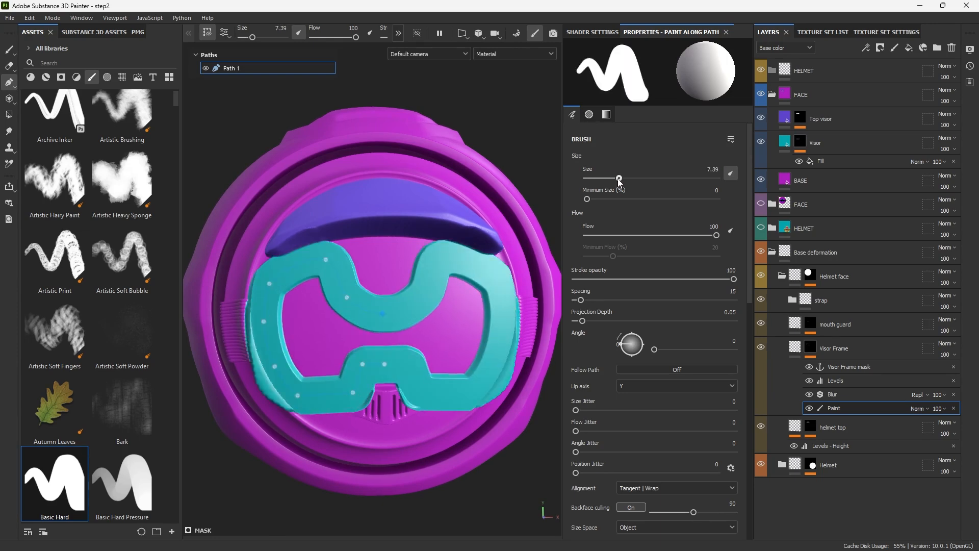
pyautogui.moveTo(298, 395); pyautogui.dragTo(307, 394)
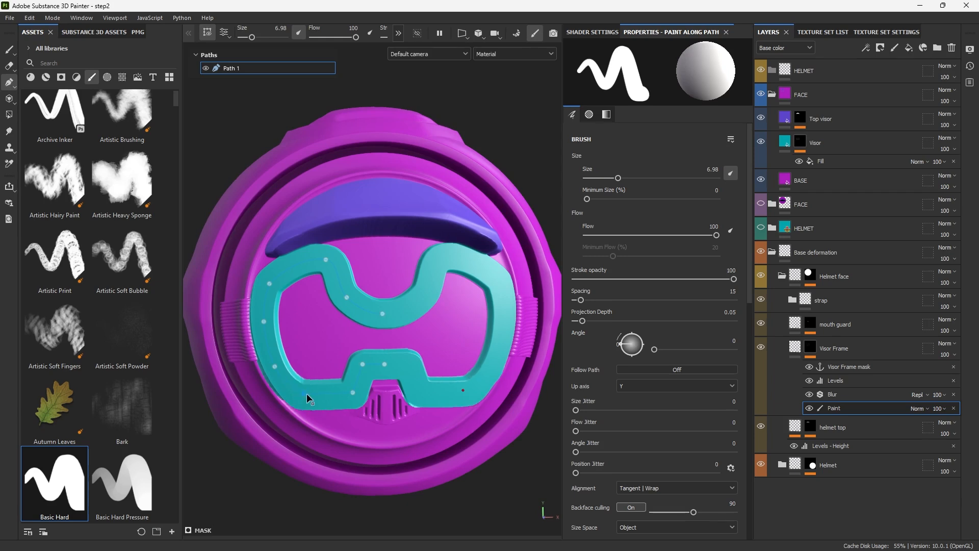
pyautogui.moveTo(276, 366); pyautogui.dragTo(280, 366)
pyautogui.moveTo(264, 320); pyautogui.dragTo(270, 320)
pyautogui.click(271, 283)
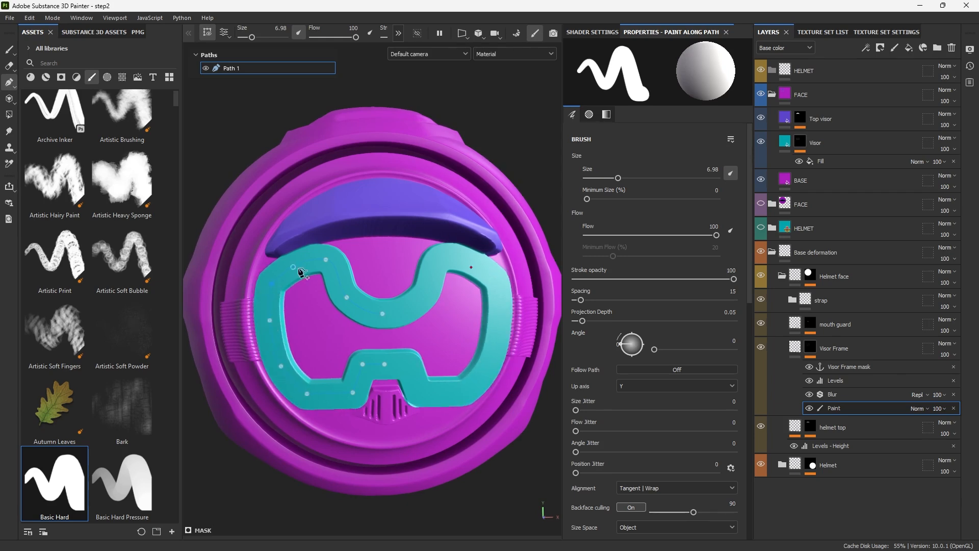
# Turn two upper points of Path 1 into sharp corners, adjust their positions, and set the brush size to 4.61
pyautogui.doubleClick(326, 260)
pyautogui.moveTo(326, 260); pyautogui.dragTo(327, 264)
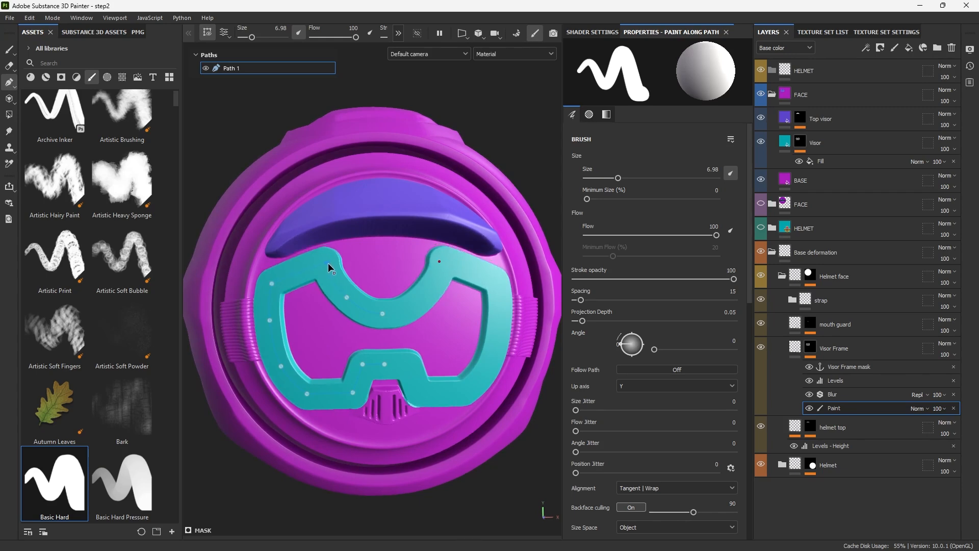
pyautogui.doubleClick(345, 300)
pyautogui.moveTo(346, 300); pyautogui.dragTo(350, 308)
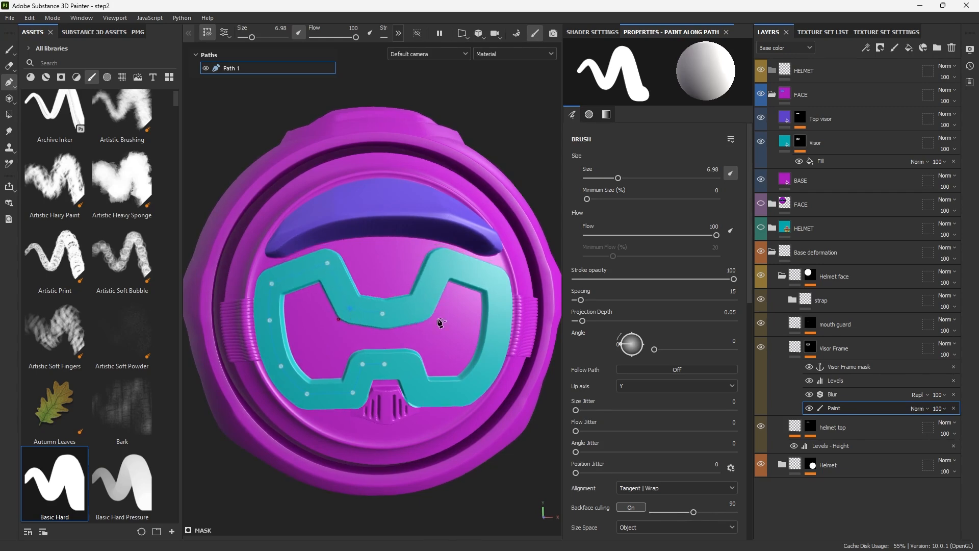
pyautogui.moveTo(618, 178); pyautogui.dragTo(612, 181)
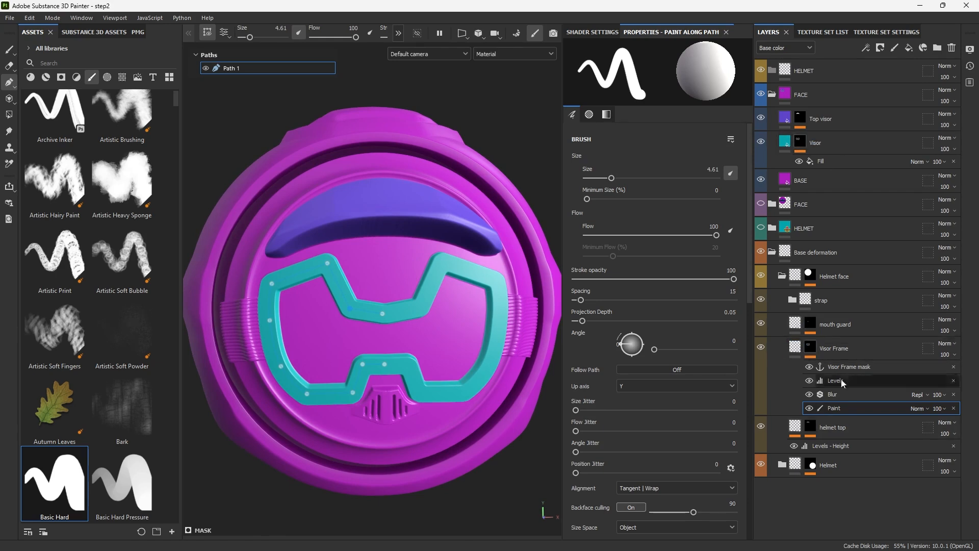
# Undo the trial edits to the Visor Frame path's points and brush size
pyautogui.moveTo(515, 288)
pyautogui.keyDown('alt'); pyautogui.mouseDown()
pyautogui.moveTo(449, 282)
pyautogui.moveTo(471, 363)
pyautogui.moveTo(486, 333)
pyautogui.moveTo(471, 348)
pyautogui.mouseUp(); pyautogui.keyUp('alt')
pyautogui.press(']')
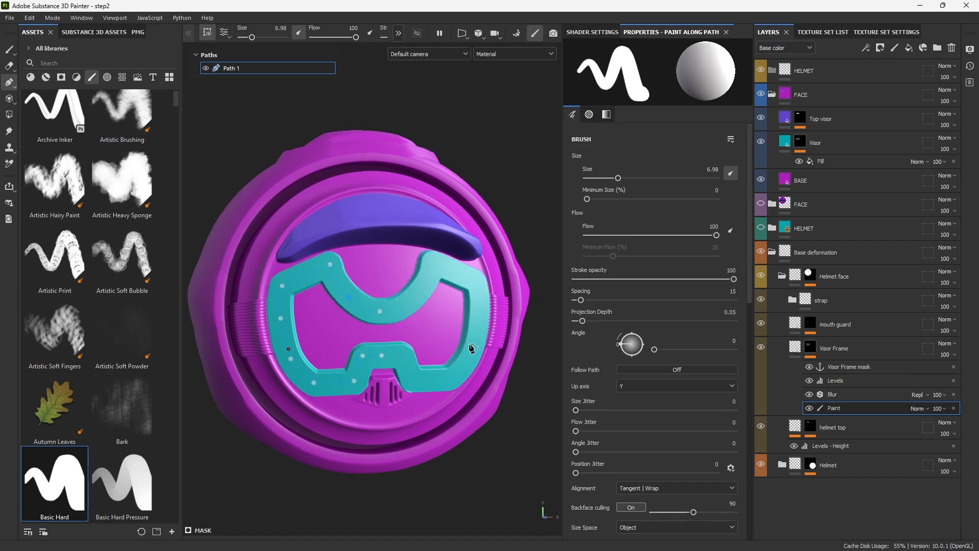
pyautogui.press('[')
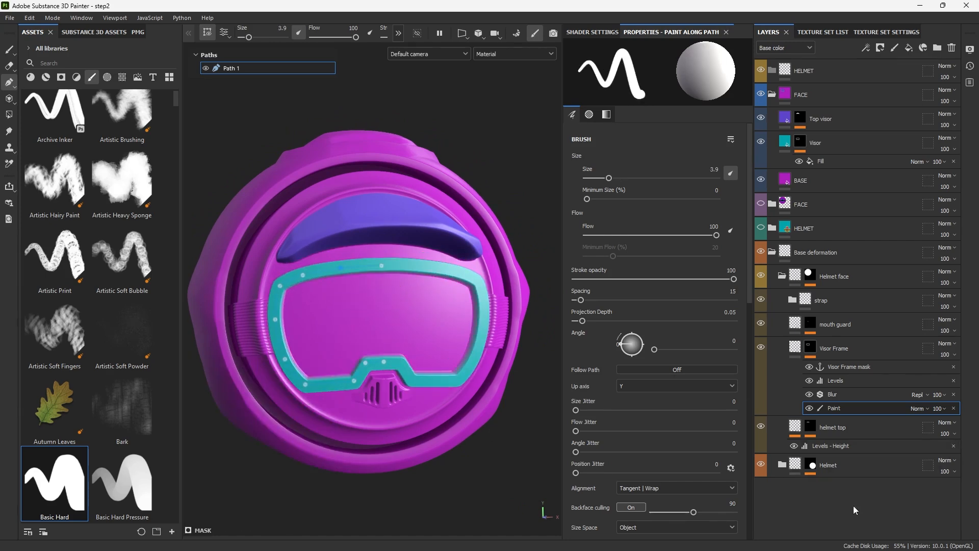
# Toggle the visibility of the mouth guard deformation layer to examine its effect below the visor frame
pyautogui.click(799, 357)
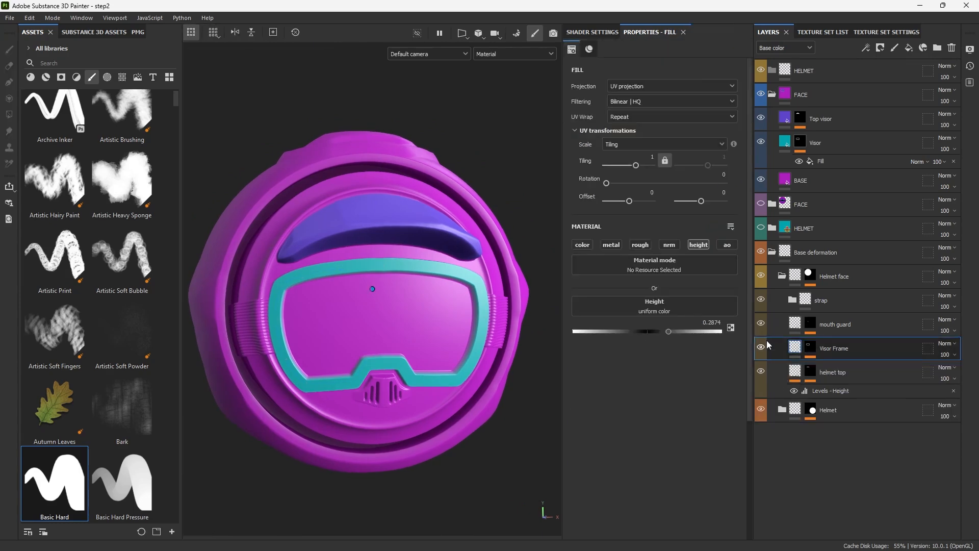
pyautogui.click(760, 324)
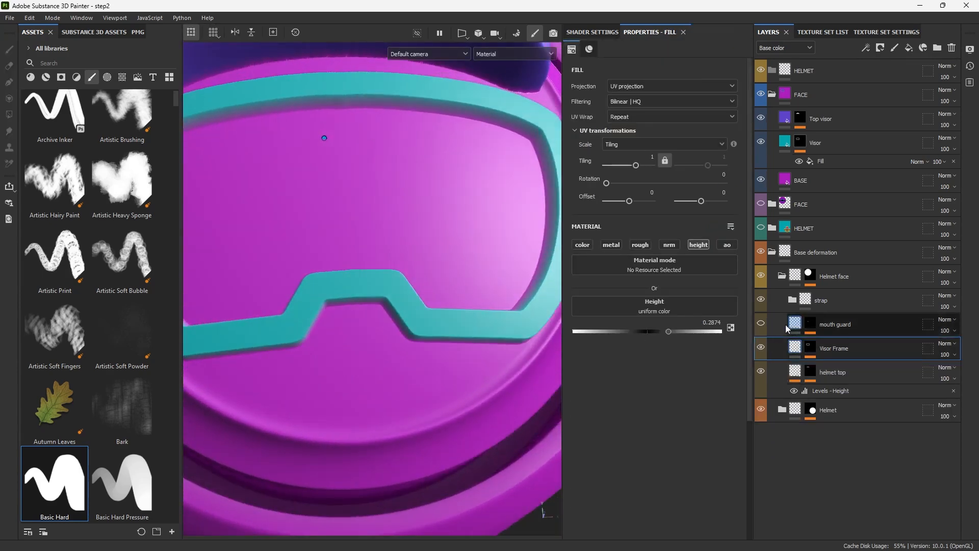
pyautogui.click(761, 321)
pyautogui.click(760, 321)
pyautogui.click(761, 322)
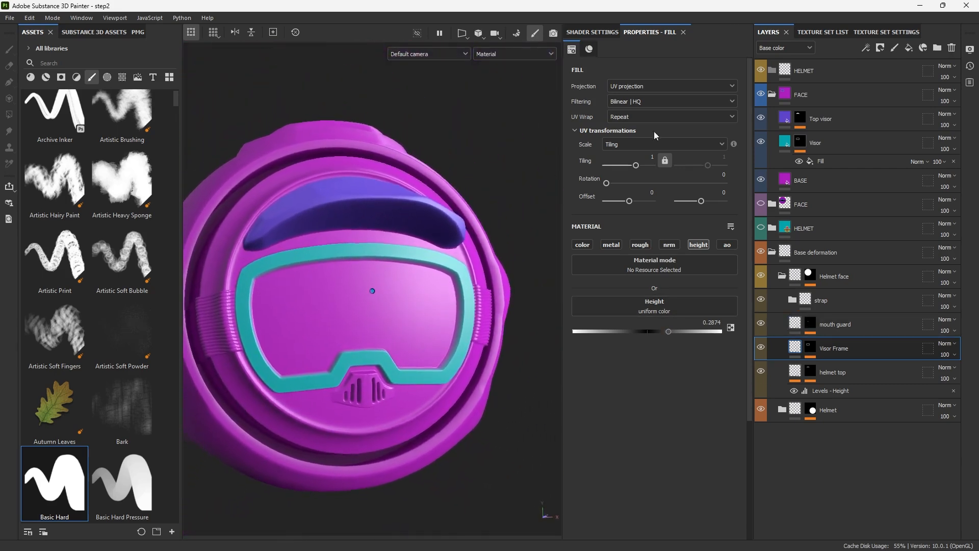
# Duplicate the Top visor layer in the FACE folder and delete the Levels effect from the copy's mask
pyautogui.click(834, 119)
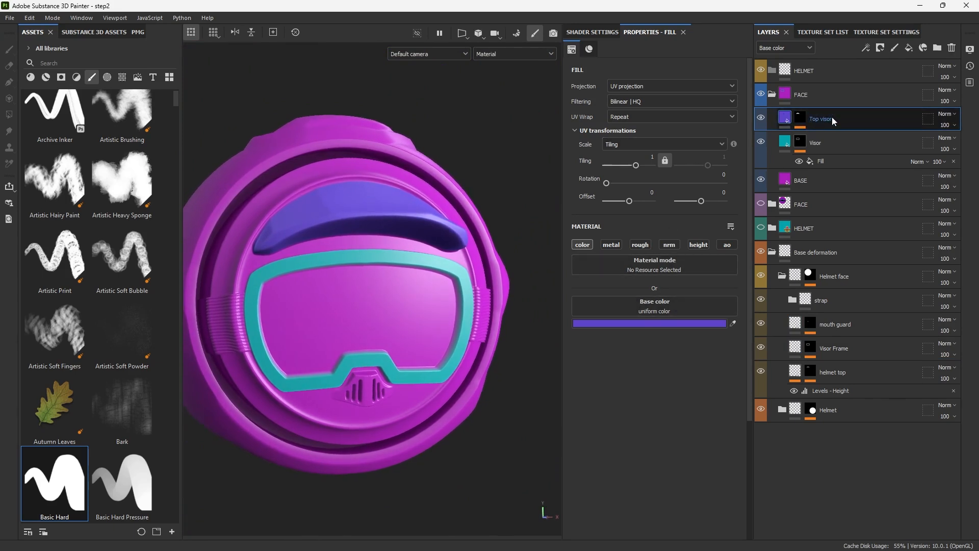
pyautogui.hotkey('ctrl', 'd')
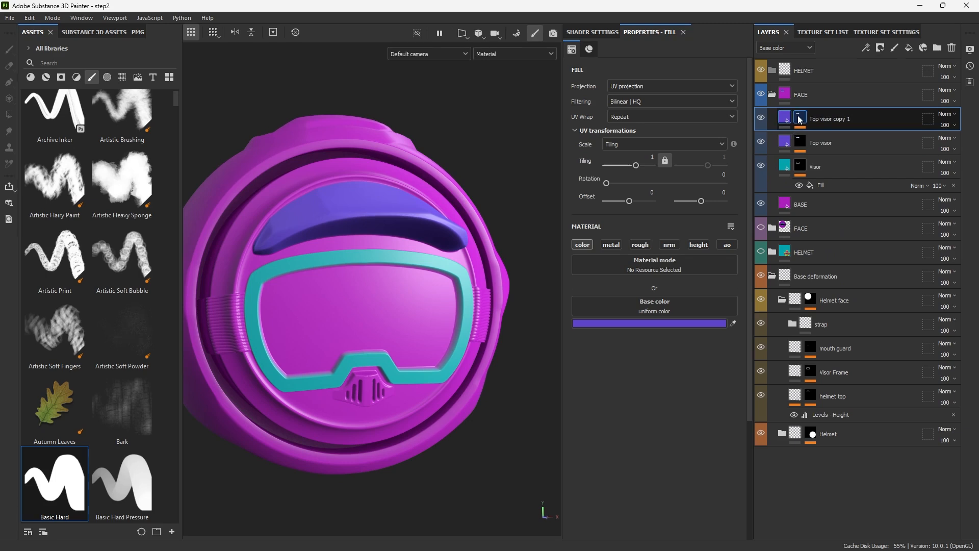
pyautogui.moveTo(802, 122)
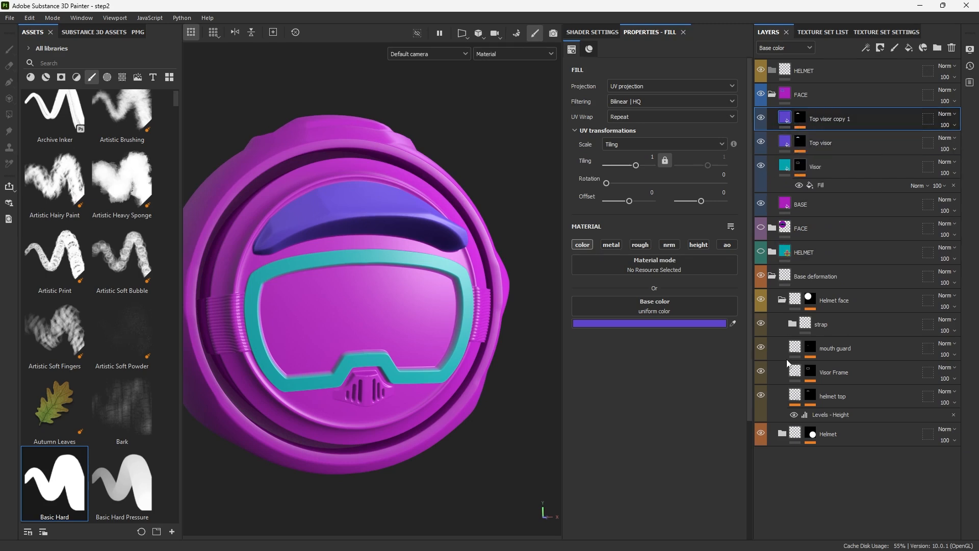
pyautogui.click(811, 350)
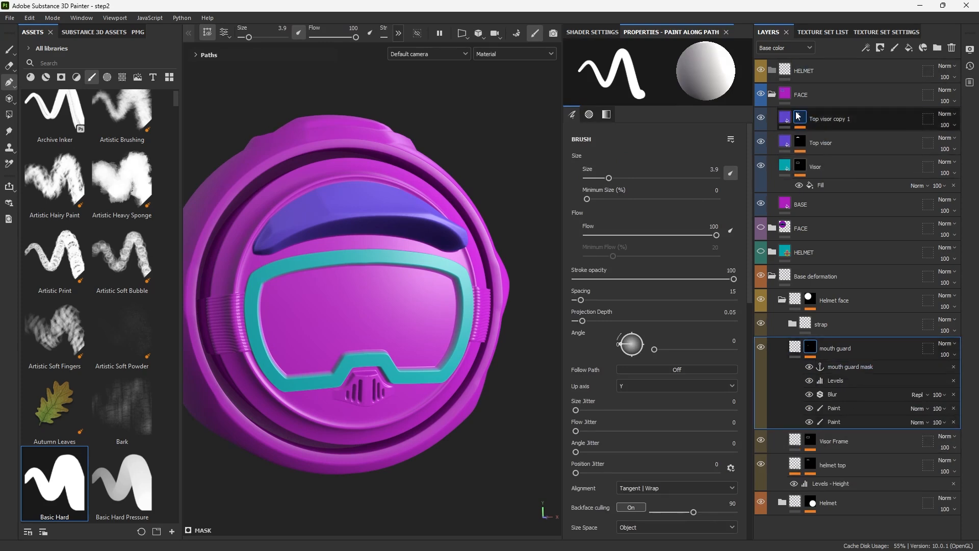
pyautogui.click(818, 121)
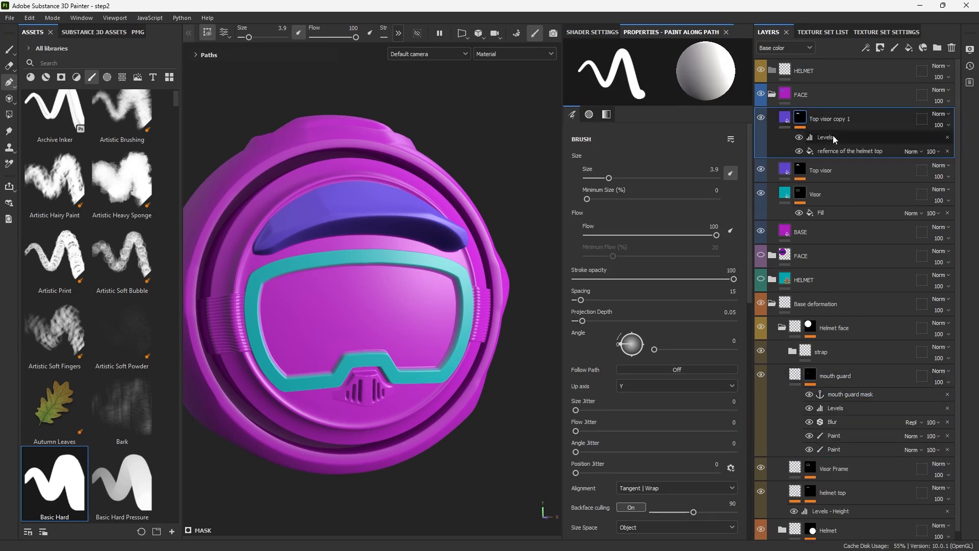
pyautogui.click(946, 138)
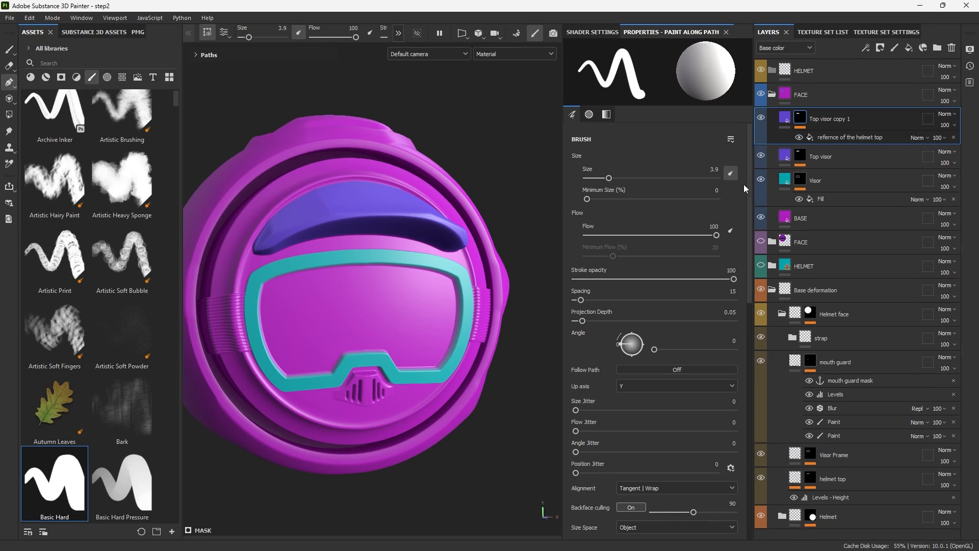
# Replace the anchor point in the Top visor copy 1 mask fill with the mouth guard mask anchor
pyautogui.click(836, 136)
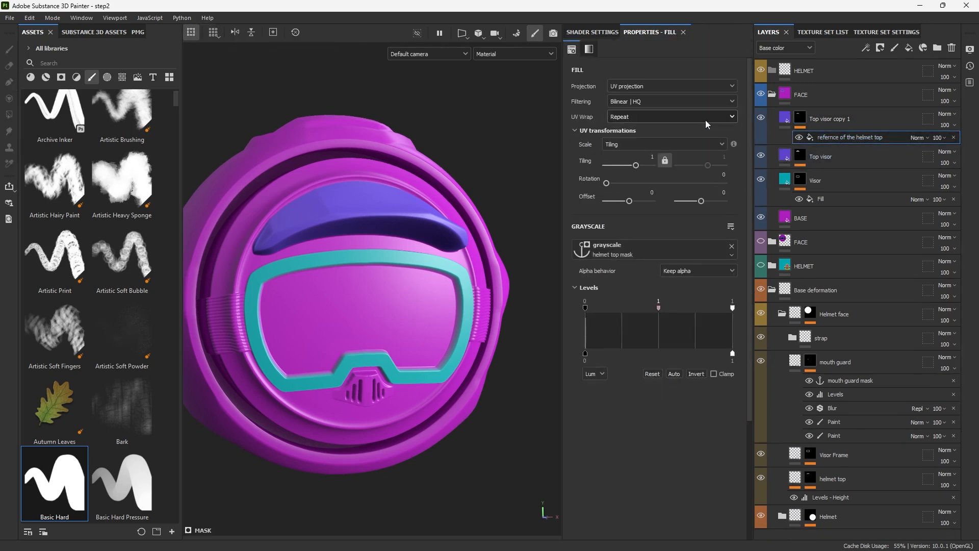
pyautogui.click(732, 247)
pyautogui.click(660, 246)
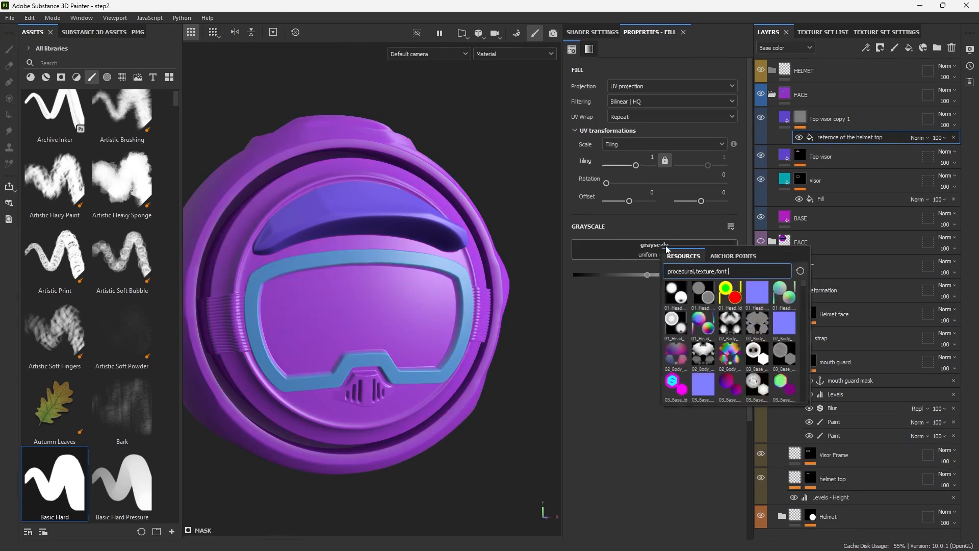
pyautogui.click(729, 257)
pyautogui.click(715, 312)
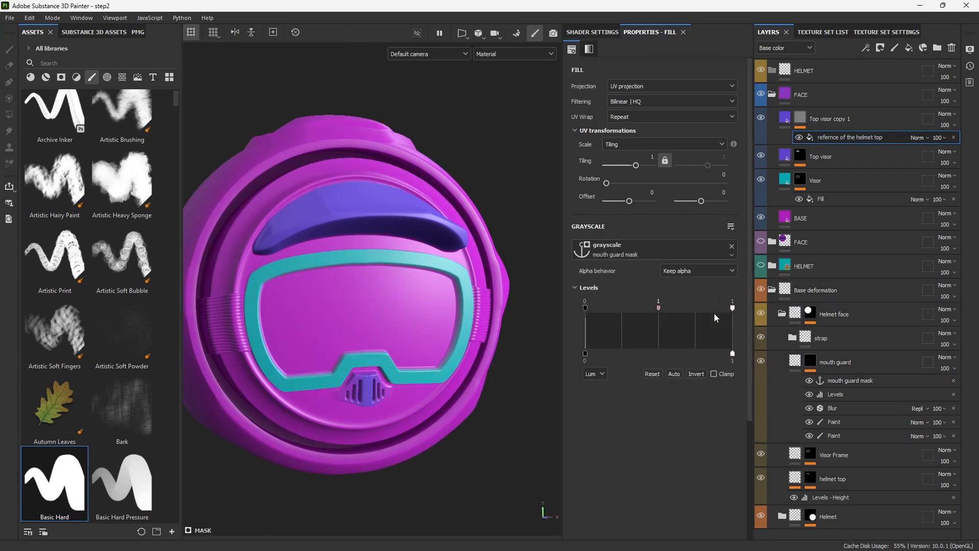
# Lower the white input level of the mouth guard reference fill to about 0.024 to harden the mask
pyautogui.keyDown('alt'); pyautogui.moveTo(398, 410); pyautogui.dragTo(362, 317); pyautogui.keyUp('alt')
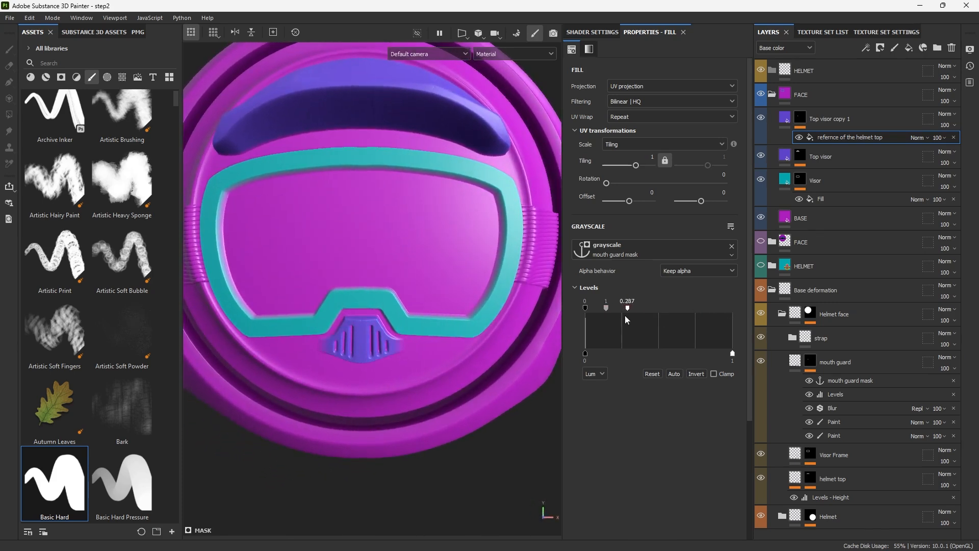
pyautogui.moveTo(592, 319); pyautogui.dragTo(589, 318)
pyautogui.scroll(-4, 403, 371)
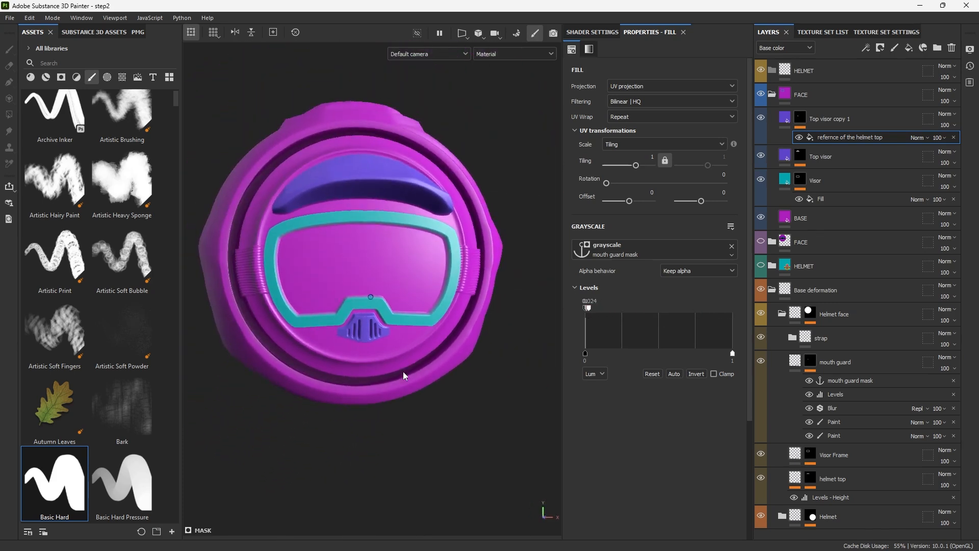
pyautogui.keyDown('alt'); pyautogui.moveTo(403, 371); pyautogui.dragTo(448, 414); pyautogui.keyUp('alt')
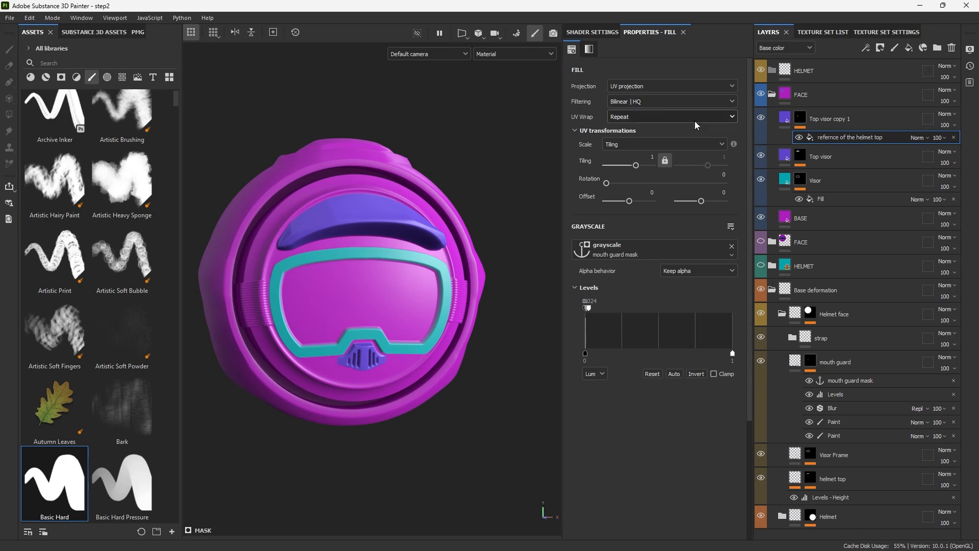
# Change the base color of Top visor copy 1 to blue 4486CA
pyautogui.click(787, 125)
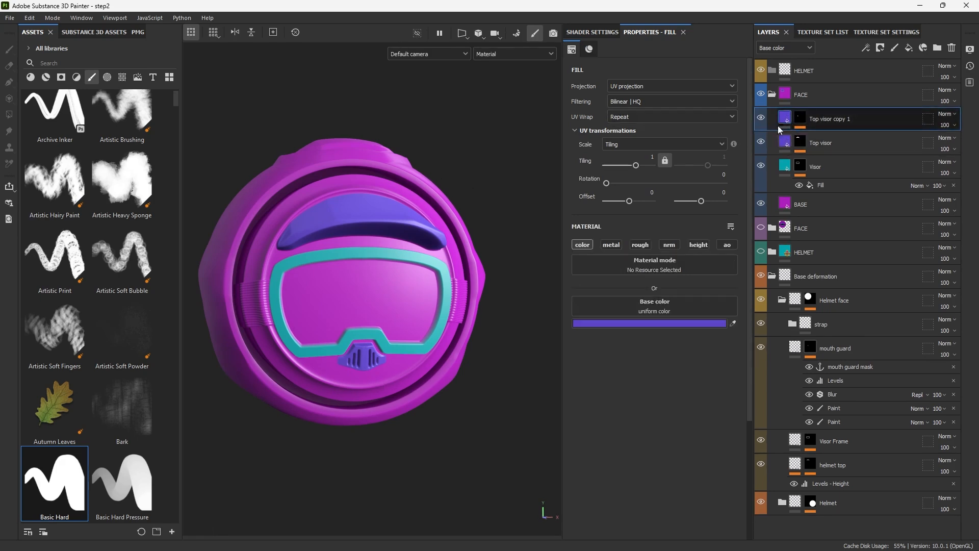
pyautogui.click(713, 324)
pyautogui.moveTo(806, 396); pyautogui.dragTo(807, 412)
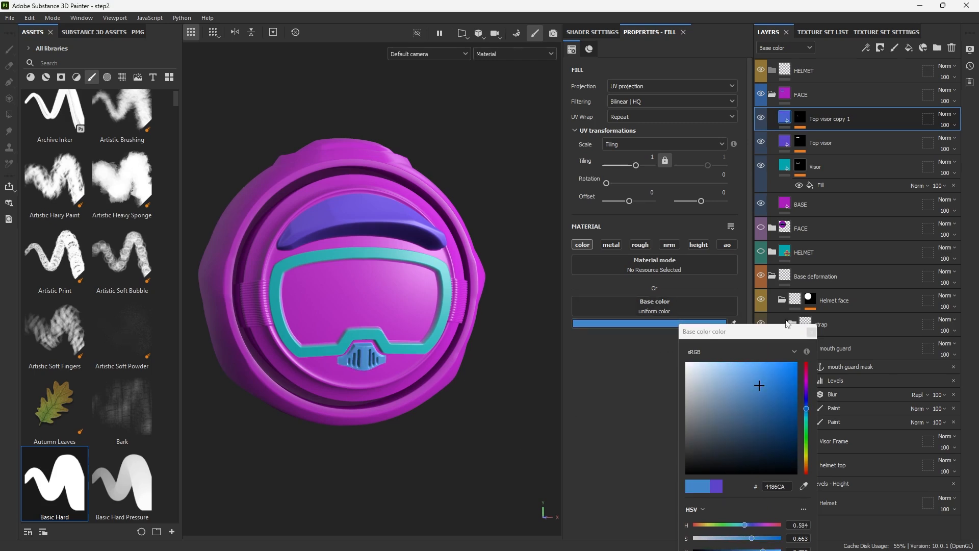
pyautogui.click(811, 332)
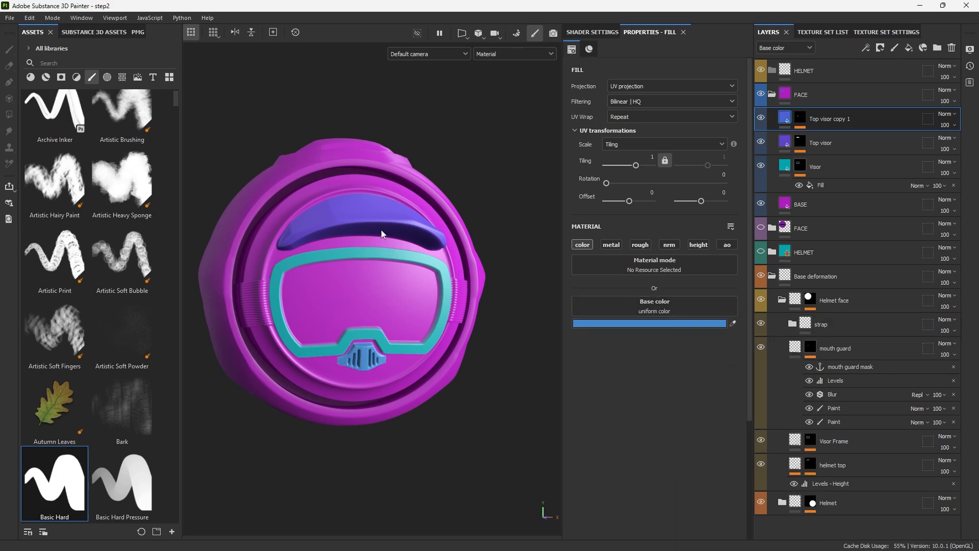
# Copy the mouth guard reference fill into the Top visor mask below its Levels, and hide Top visor copy 1
pyautogui.click(800, 122)
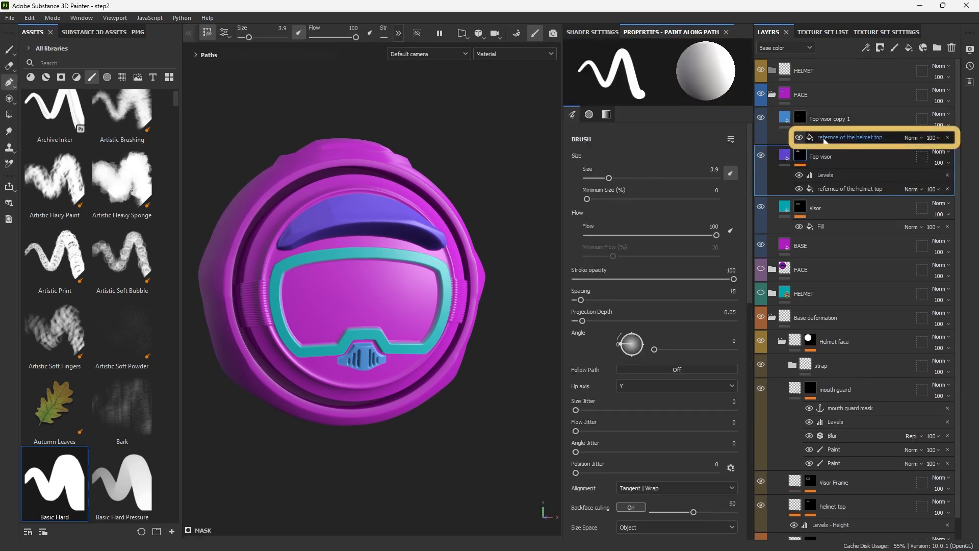
pyautogui.moveTo(829, 138); pyautogui.dragTo(830, 183)
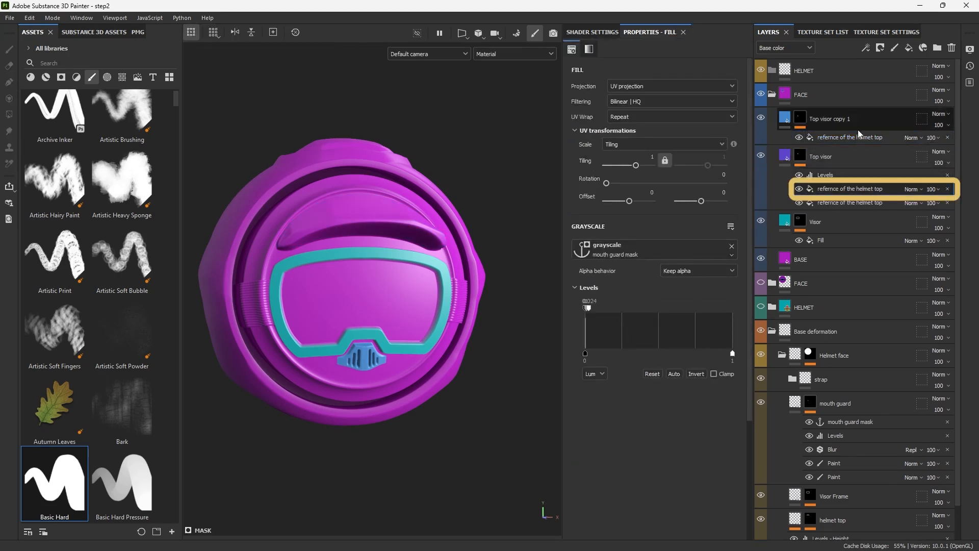
pyautogui.click(760, 118)
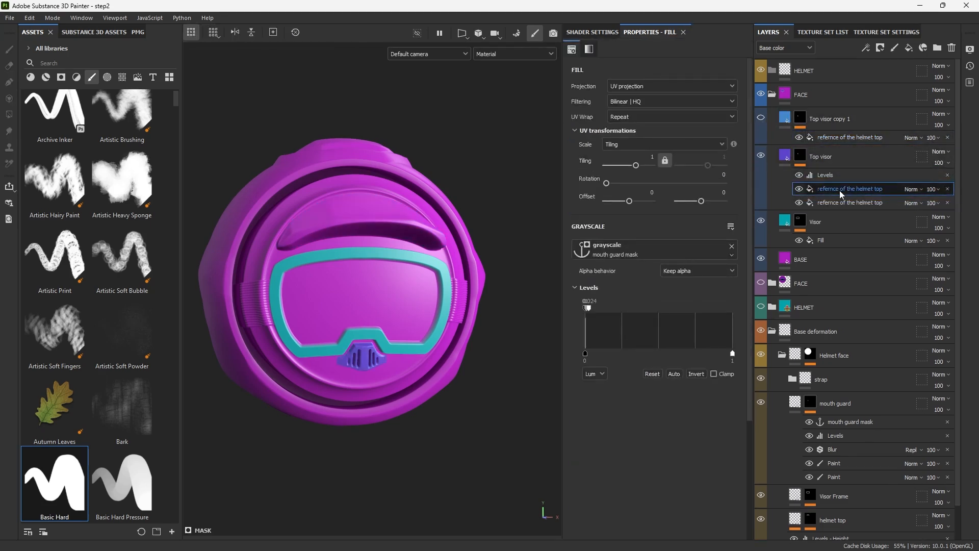
# View the Top visor mask on its own and toggle its Levels and upper reference fill to compare their effects
pyautogui.keyDown('alt'); pyautogui.click(801, 155); pyautogui.keyUp('alt')
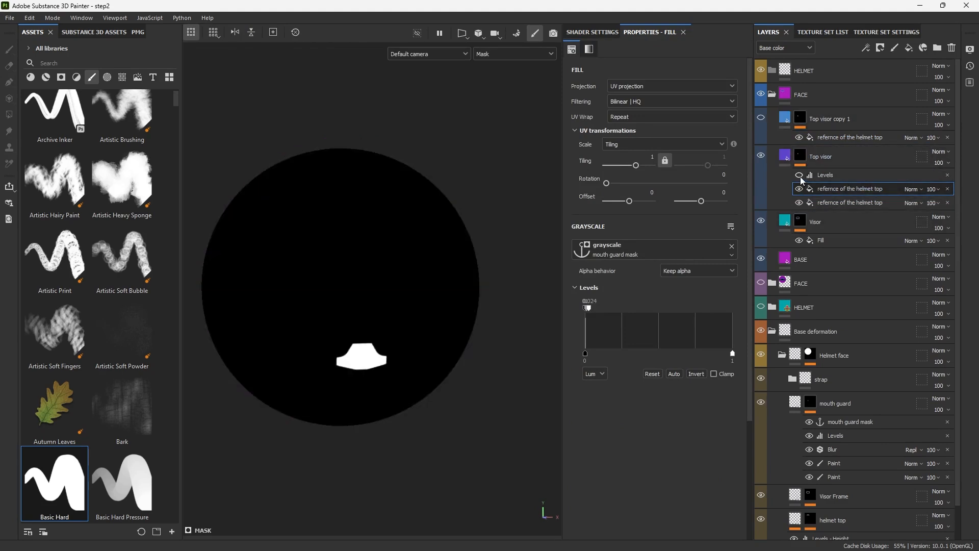
pyautogui.click(832, 203)
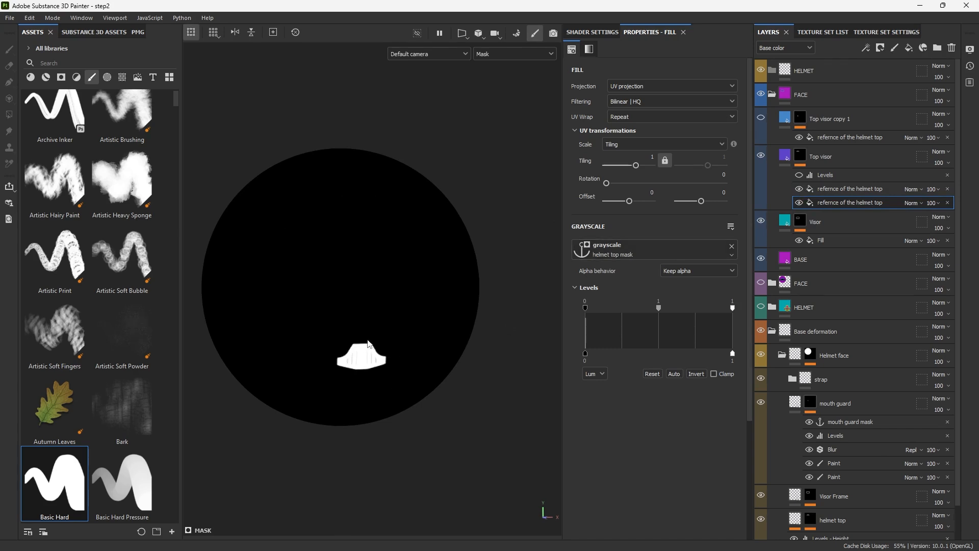
pyautogui.click(799, 175)
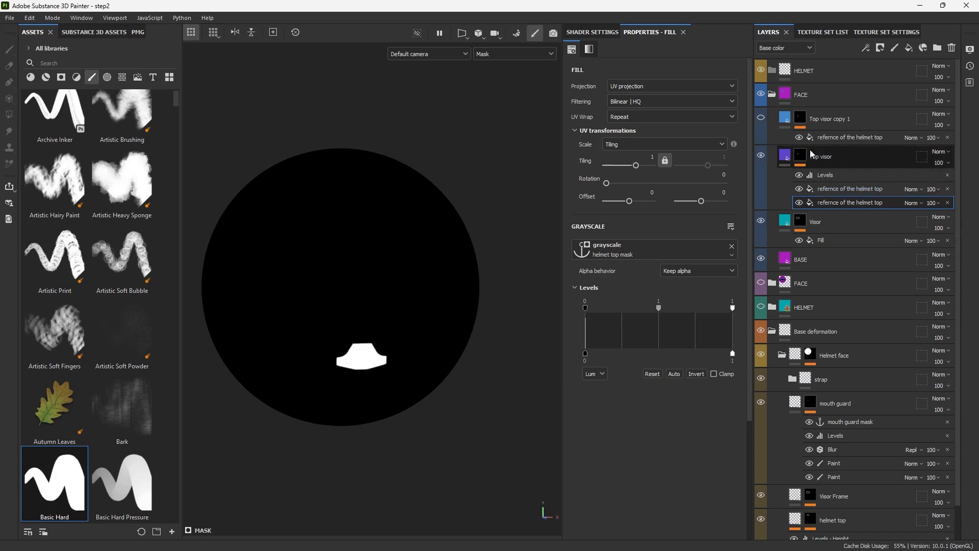
pyautogui.click(800, 190)
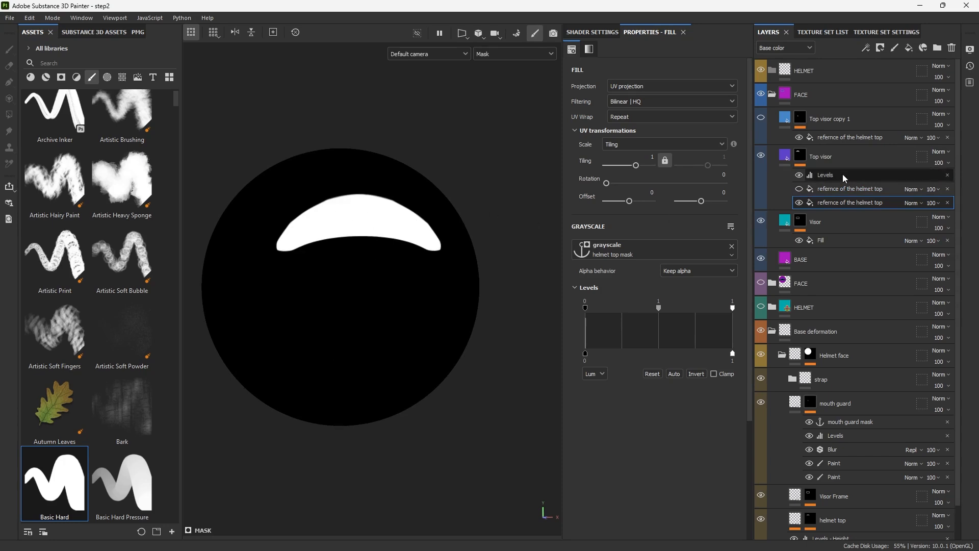
pyautogui.click(800, 189)
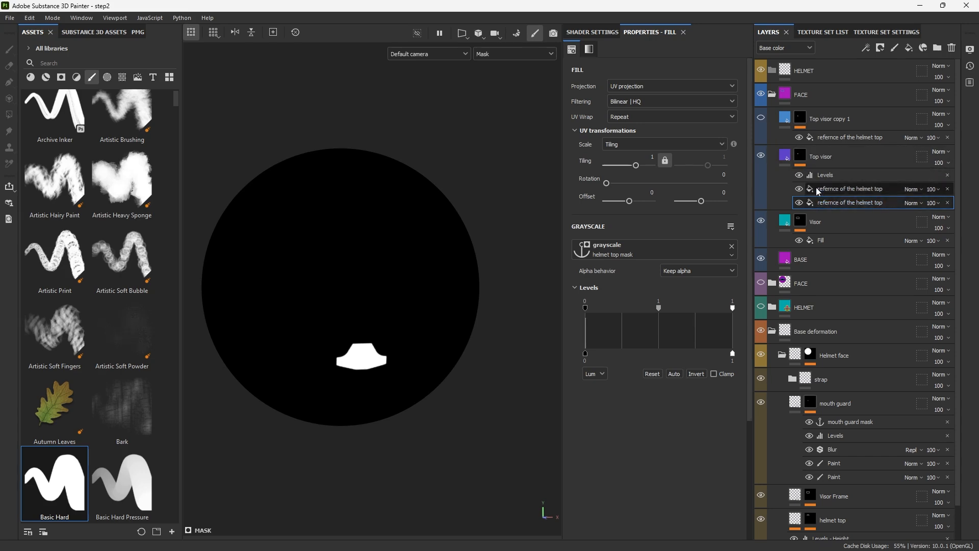
# Set the blending mode of the upper reference fill in the Top visor mask to Screen and check its contribution
pyautogui.click(837, 188)
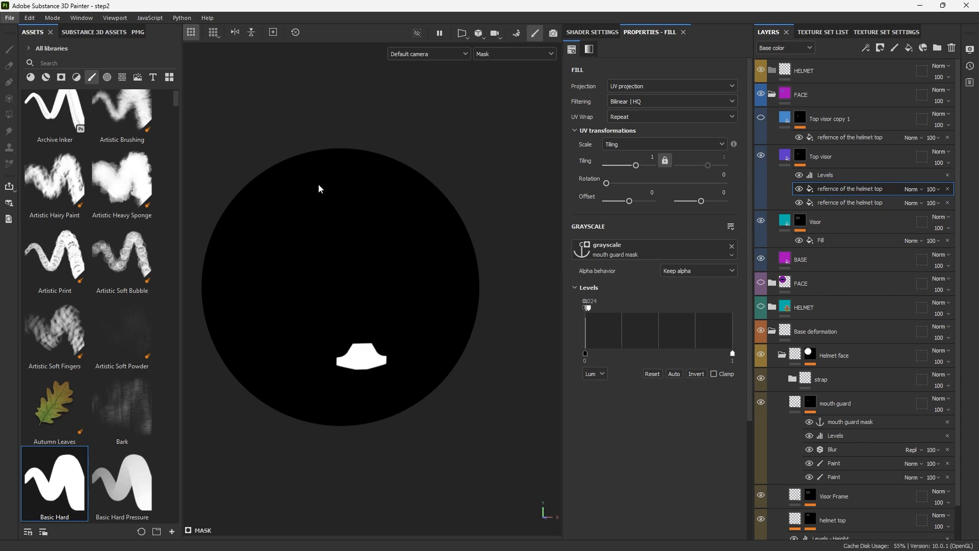
pyautogui.click(916, 188)
pyautogui.click(921, 355)
pyautogui.click(799, 189)
pyautogui.click(799, 188)
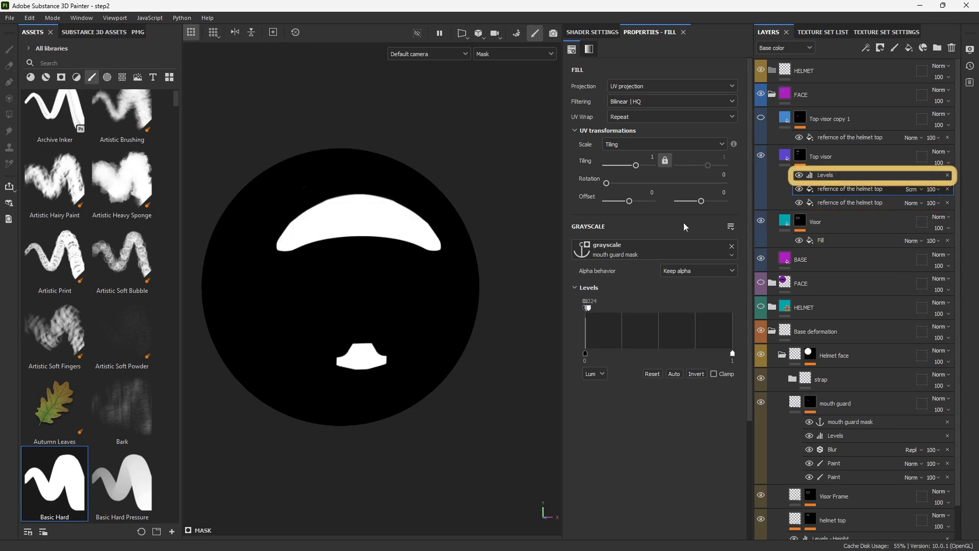
# Set the Top visor base color to 4F32C2 and make Top visor copy 1 visible again
pyautogui.click(785, 156)
pyautogui.keyDown('alt'); pyautogui.keyDown('shift'); pyautogui.moveTo(492, 199); pyautogui.dragTo(493, 200); pyautogui.keyUp('shift'); pyautogui.keyUp('alt')
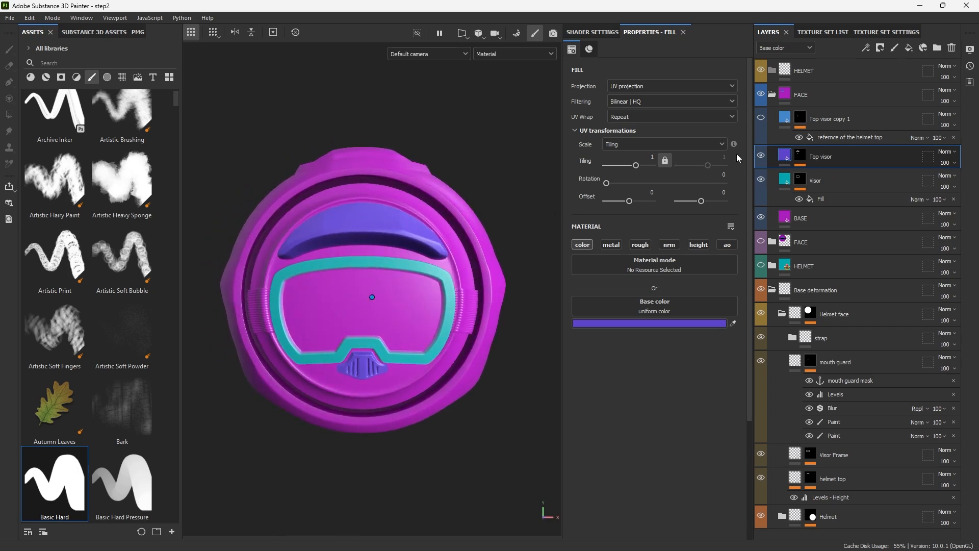
pyautogui.click(704, 325)
pyautogui.moveTo(758, 385)
pyautogui.mouseDown()
pyautogui.moveTo(723, 383)
pyautogui.moveTo(712, 430)
pyautogui.moveTo(768, 387)
pyautogui.mouseUp()
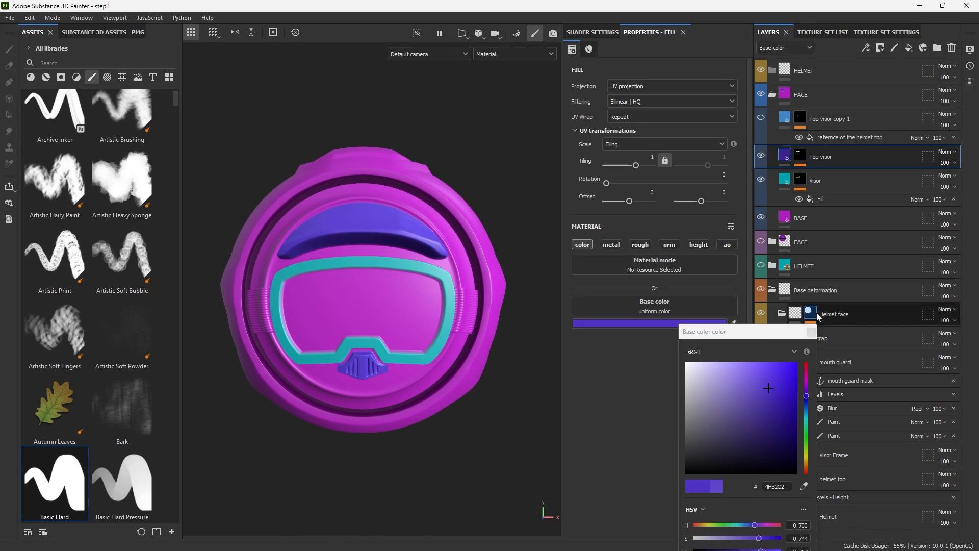
pyautogui.click(810, 332)
pyautogui.click(760, 119)
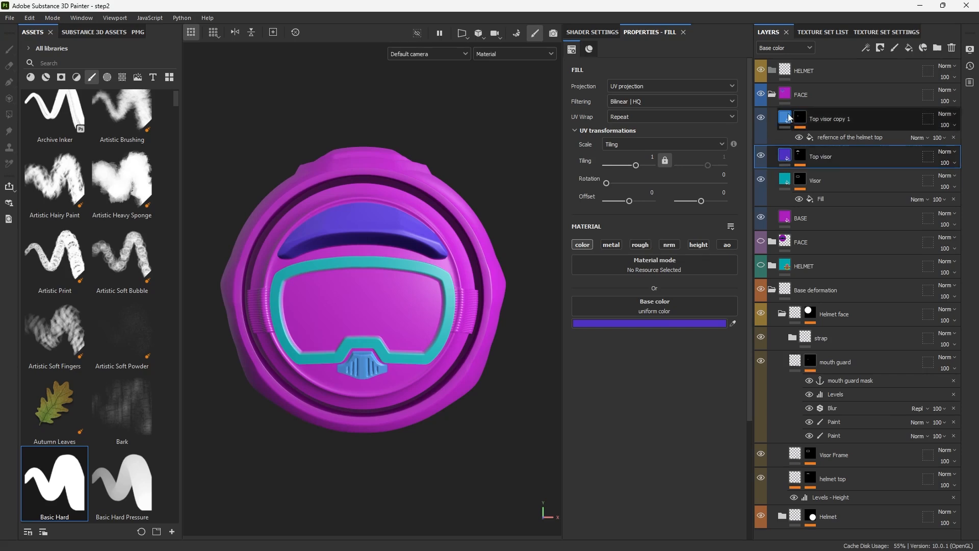
# Add a Warp filter above the Levels in the Top visor mask and set its intensity to 0.369
pyautogui.click(800, 156)
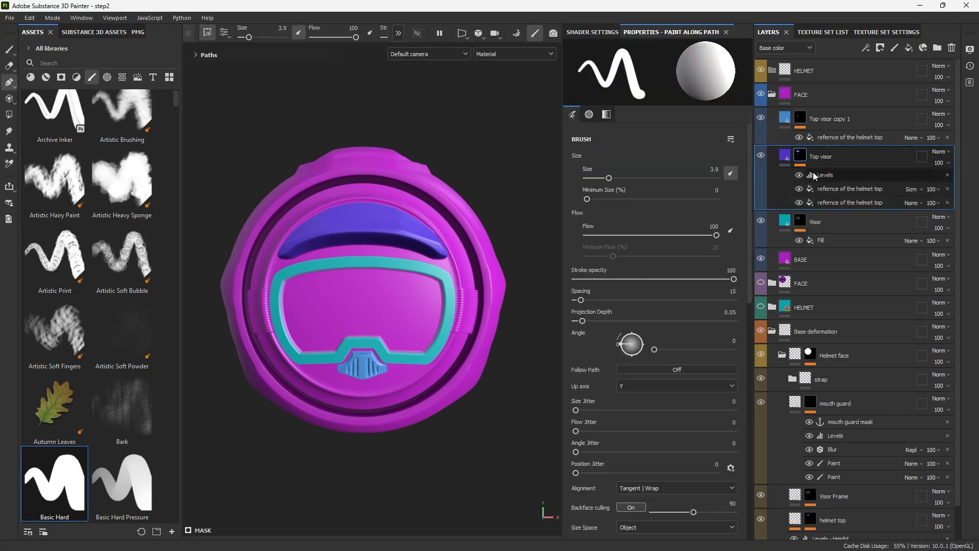
pyautogui.keyDown('alt'); pyautogui.moveTo(433, 222); pyautogui.dragTo(462, 228); pyautogui.keyUp('alt')
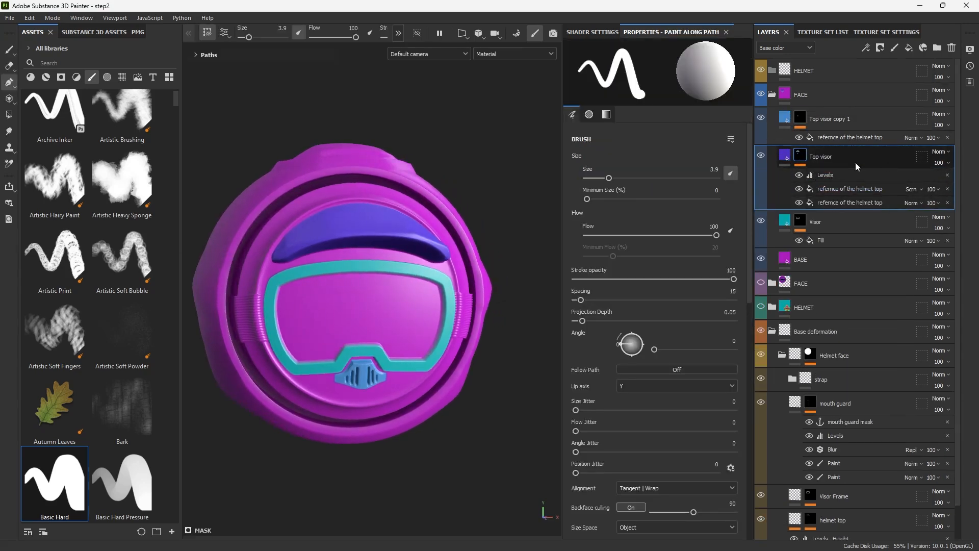
pyautogui.scroll(1, 403, 288)
pyautogui.click(813, 176)
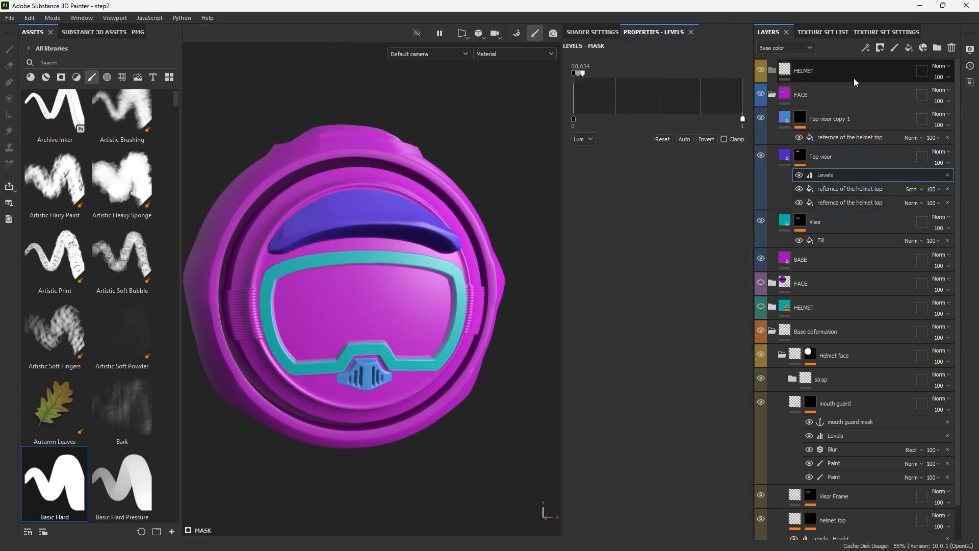
pyautogui.click(865, 48)
pyautogui.click(896, 125)
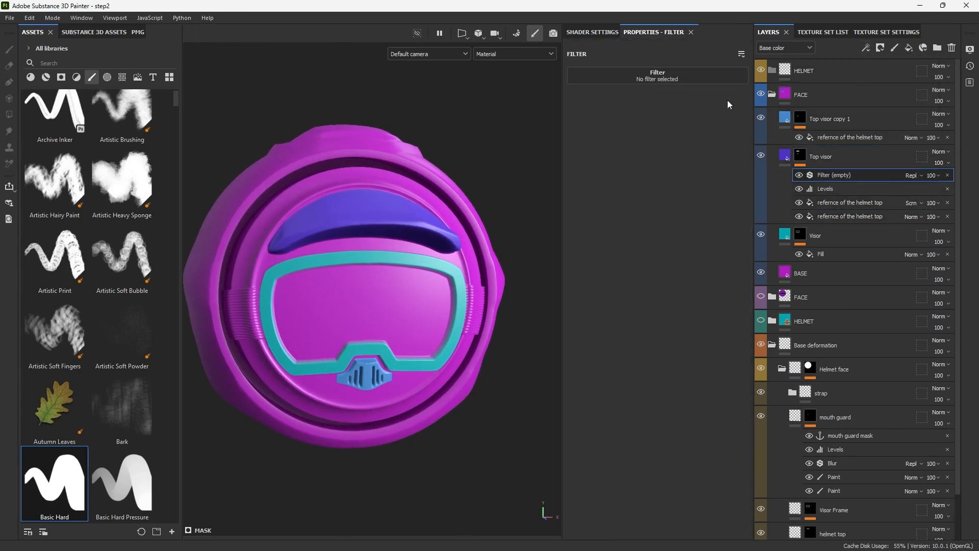
pyautogui.click(637, 73)
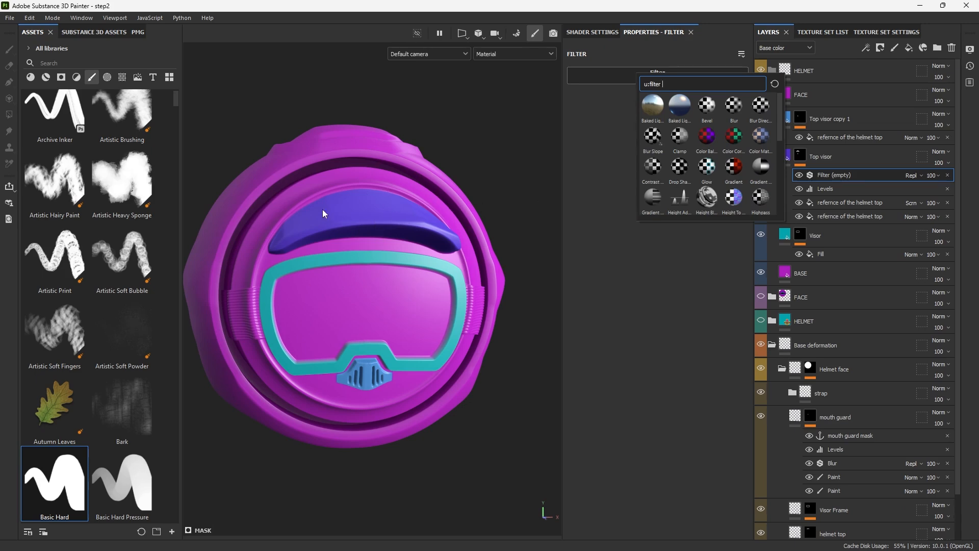
pyautogui.scroll(-5, 733, 167)
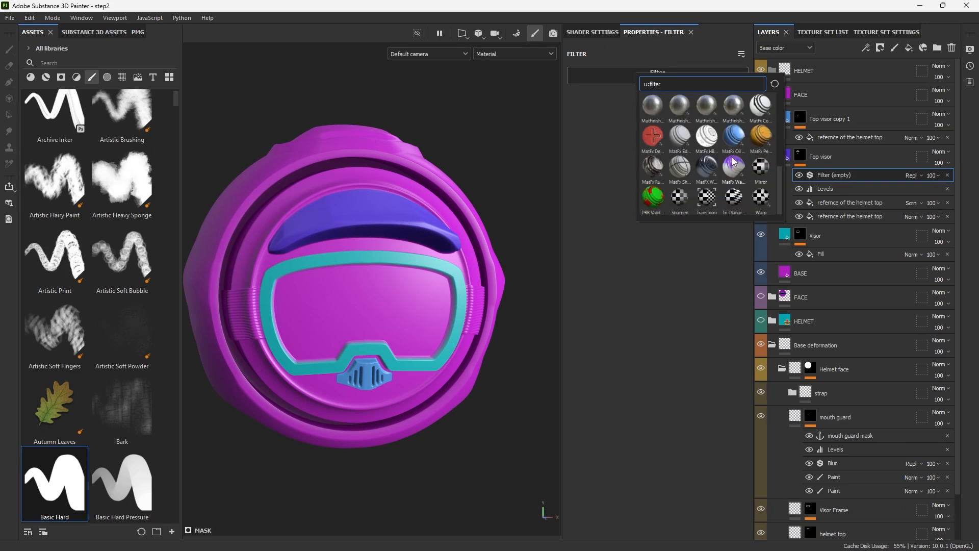
pyautogui.click(761, 198)
pyautogui.moveTo(625, 158)
pyautogui.mouseDown()
pyautogui.moveTo(583, 157)
pyautogui.moveTo(641, 158)
pyautogui.mouseUp()
# Check the warp's effect around the top visor and mouth guard, and move the Warp filter between the mask's two reference fills
pyautogui.keyDown('alt'); pyautogui.moveTo(449, 158); pyautogui.dragTo(450, 190); pyautogui.keyUp('alt')
pyautogui.scroll(3, 450, 190)
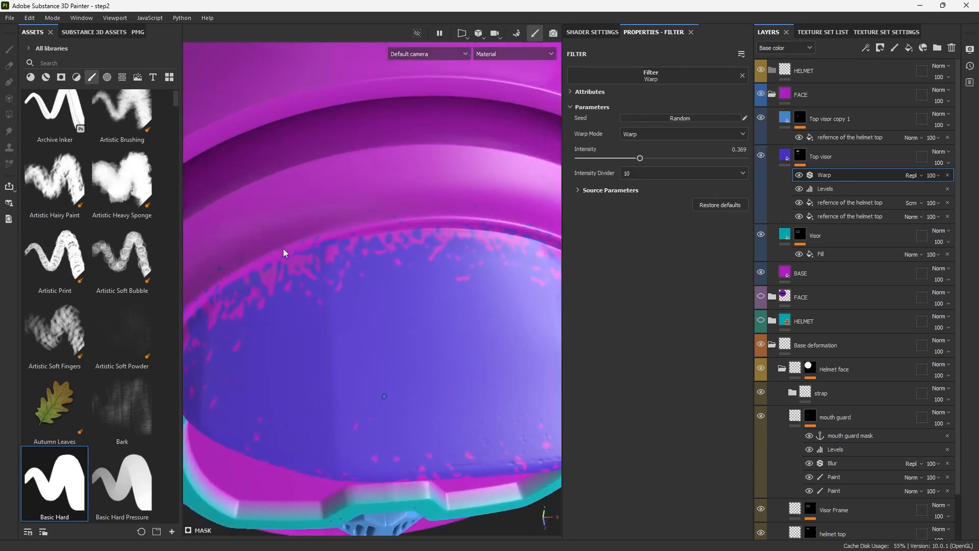
pyautogui.scroll(-3, 368, 250)
pyautogui.keyDown('alt'); pyautogui.moveTo(363, 345); pyautogui.dragTo(390, 280); pyautogui.keyUp('alt')
pyautogui.scroll(3, 390, 280)
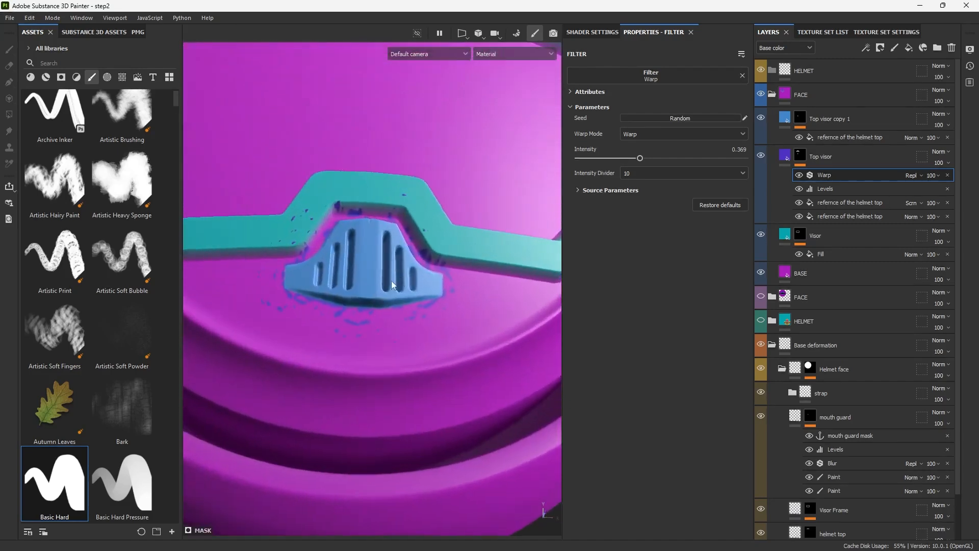
pyautogui.scroll(-5, 369, 270)
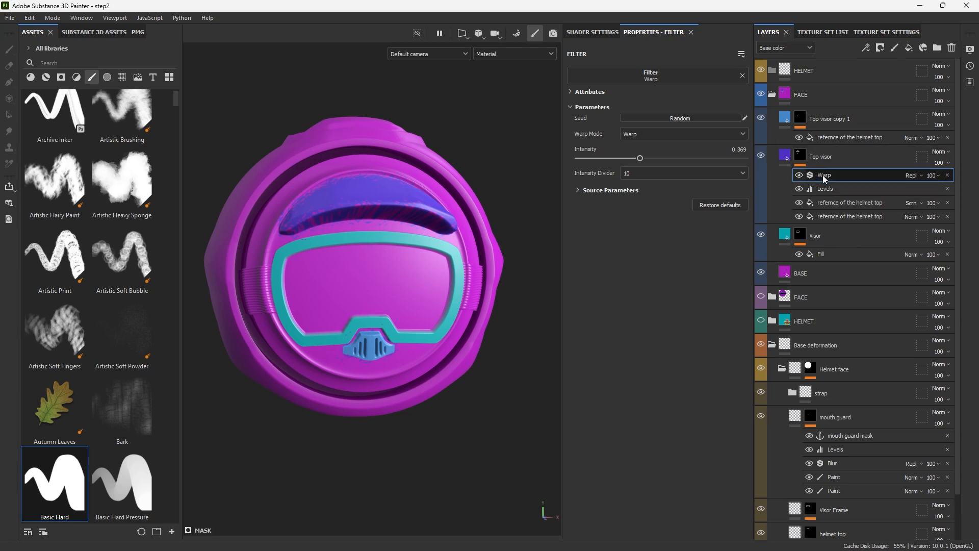
pyautogui.moveTo(824, 177); pyautogui.dragTo(827, 206)
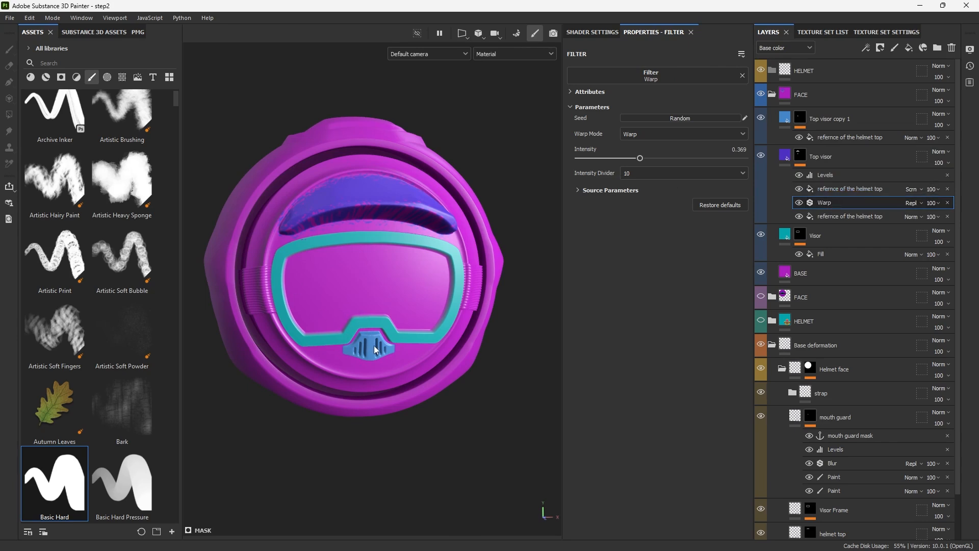
pyautogui.keyDown('alt'); pyautogui.moveTo(443, 299); pyautogui.dragTo(406, 315); pyautogui.keyUp('alt')
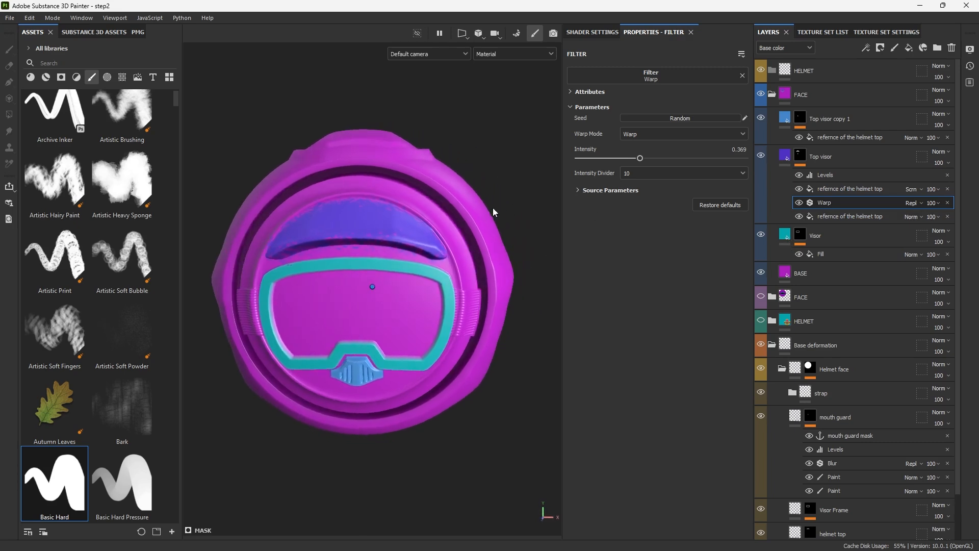
pyautogui.keyDown('alt'); pyautogui.moveTo(413, 197); pyautogui.dragTo(495, 225); pyautogui.keyUp('alt')
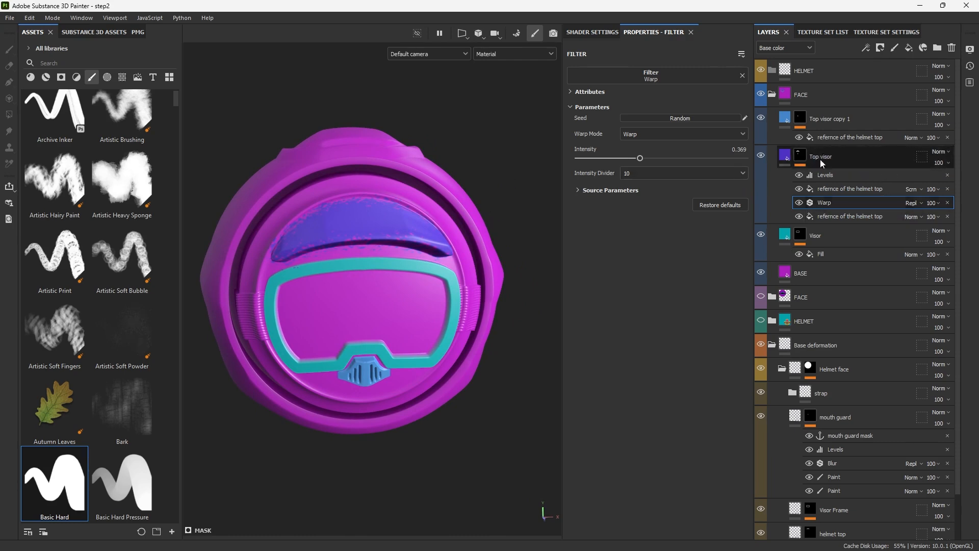
# Delete the Warp filter and the Screen-blended reference fill from the Top visor mask
pyautogui.click(948, 202)
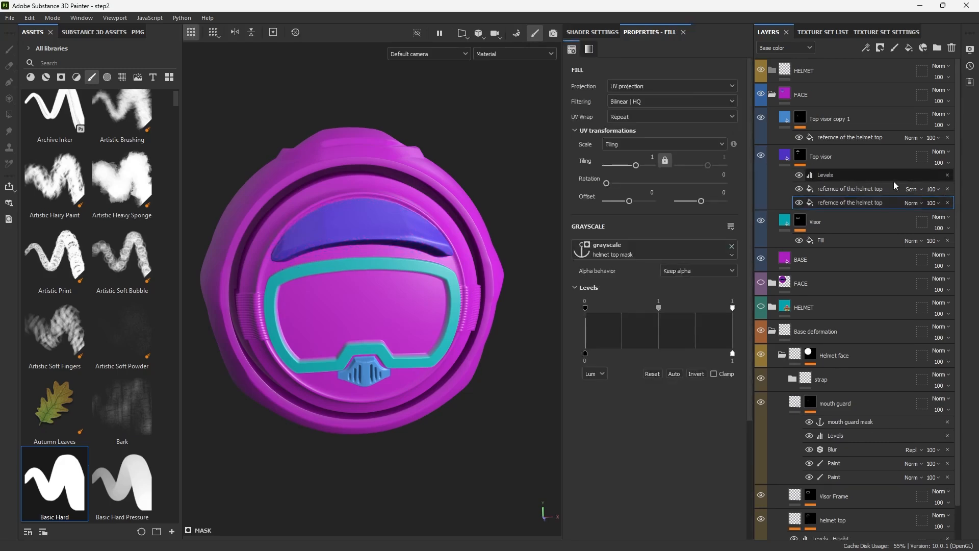
pyautogui.click(948, 188)
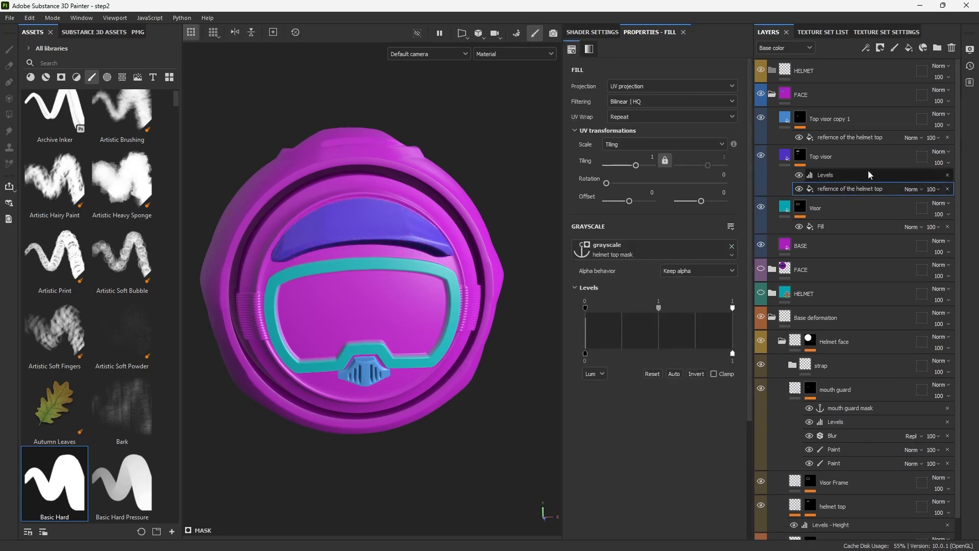
pyautogui.click(785, 128)
pyautogui.click(800, 145)
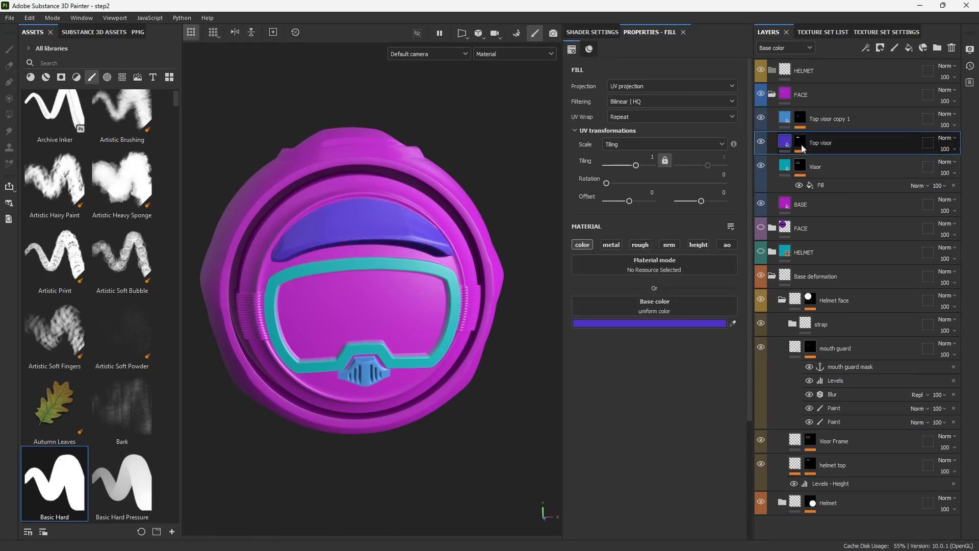
# Show the original FACE folder in place of the new one, examine its face materials from several angles, and restore the new folder's display
pyautogui.click(789, 167)
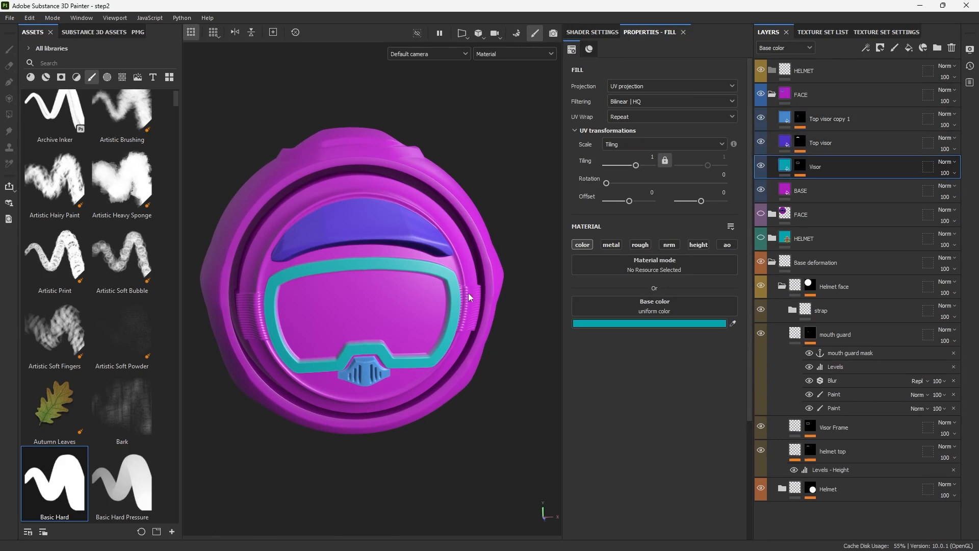
pyautogui.keyDown('alt'); pyautogui.moveTo(370, 270); pyautogui.dragTo(370, 270); pyautogui.keyUp('alt')
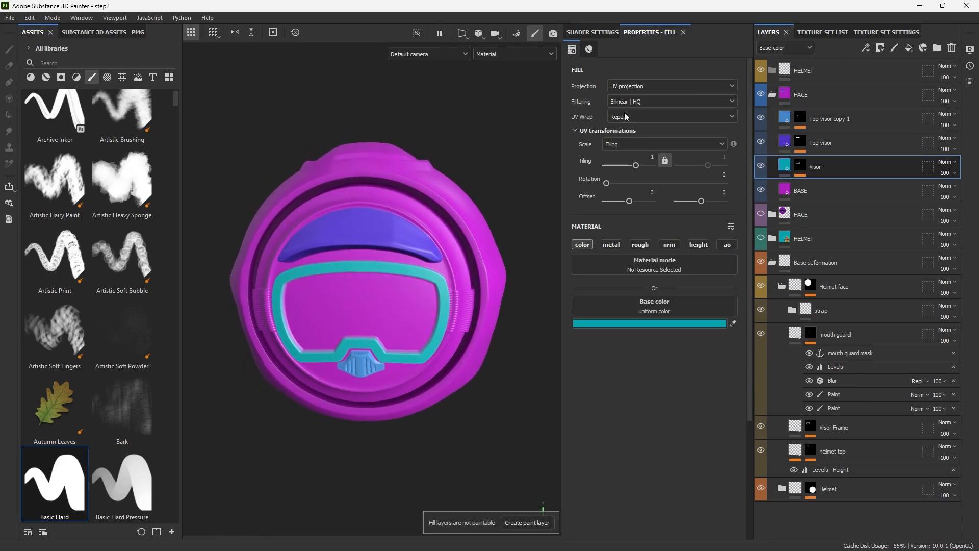
pyautogui.click(772, 94)
pyautogui.click(761, 93)
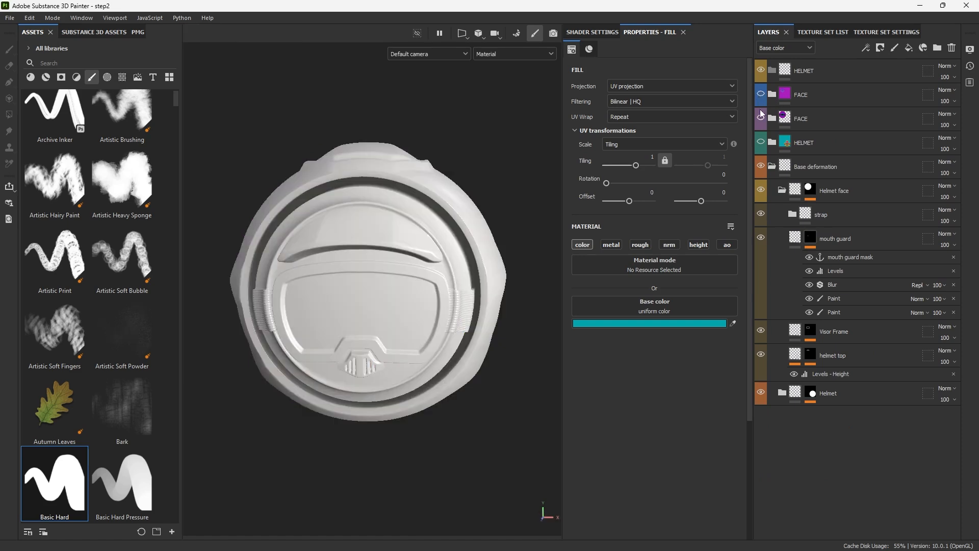
pyautogui.click(760, 118)
pyautogui.keyDown('alt'); pyautogui.moveTo(490, 209); pyautogui.dragTo(366, 283); pyautogui.keyUp('alt')
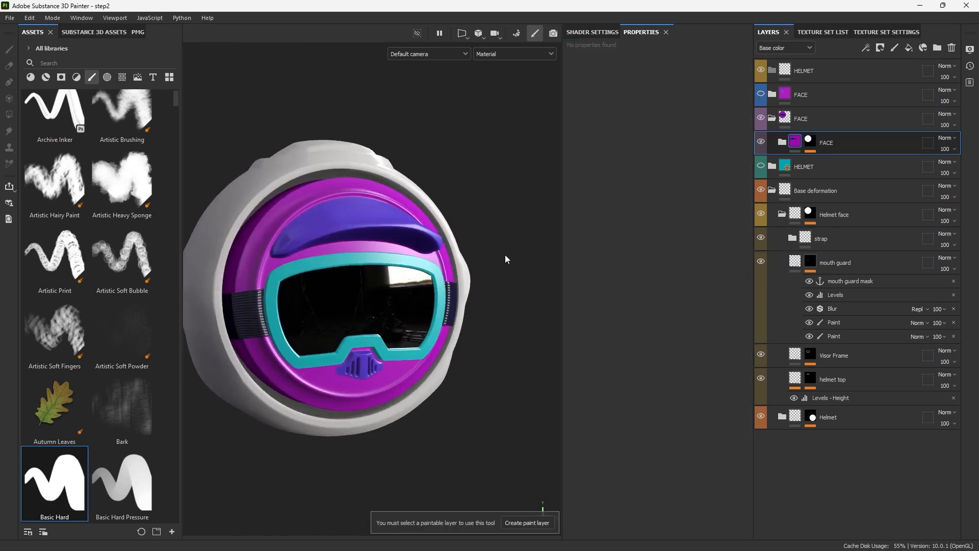
pyautogui.keyDown('alt'); pyautogui.moveTo(505, 255); pyautogui.dragTo(350, 278); pyautogui.keyUp('alt')
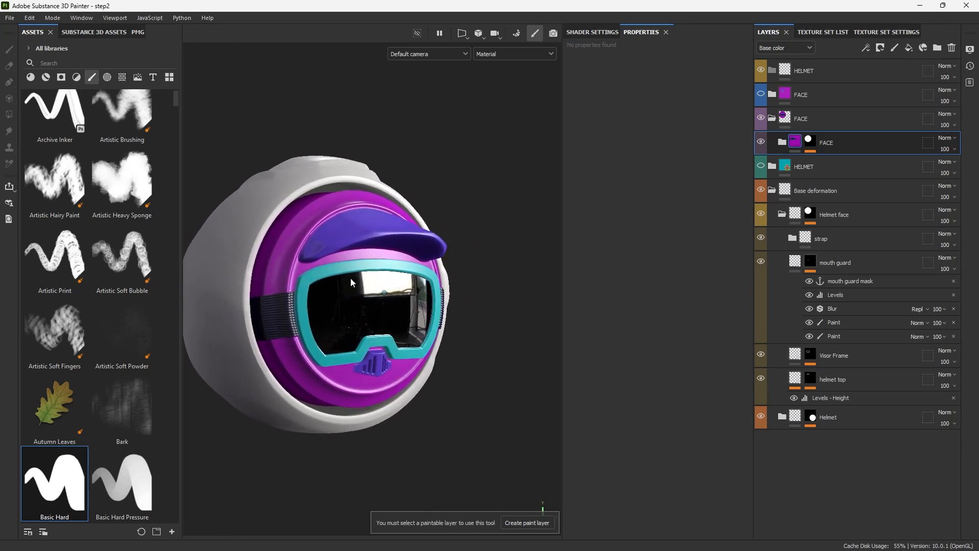
pyautogui.moveTo(355, 349)
pyautogui.keyDown('alt'); pyautogui.mouseDown()
pyautogui.moveTo(397, 295)
pyautogui.moveTo(365, 291)
pyautogui.moveTo(398, 301)
pyautogui.moveTo(359, 273)
pyautogui.moveTo(306, 262)
pyautogui.mouseUp(); pyautogui.keyUp('alt')
pyautogui.keyDown('alt'); pyautogui.moveTo(384, 246); pyautogui.dragTo(465, 228); pyautogui.keyUp('alt')
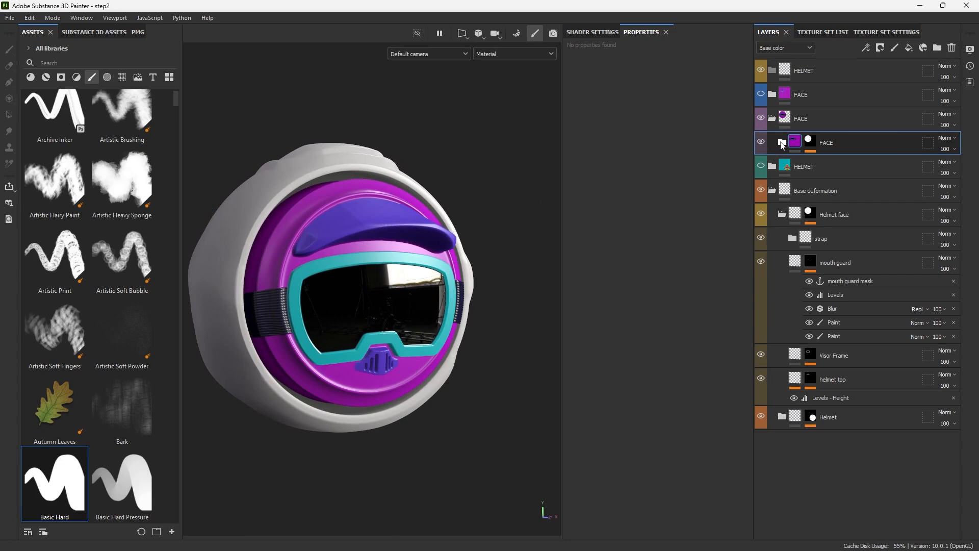
pyautogui.click(761, 95)
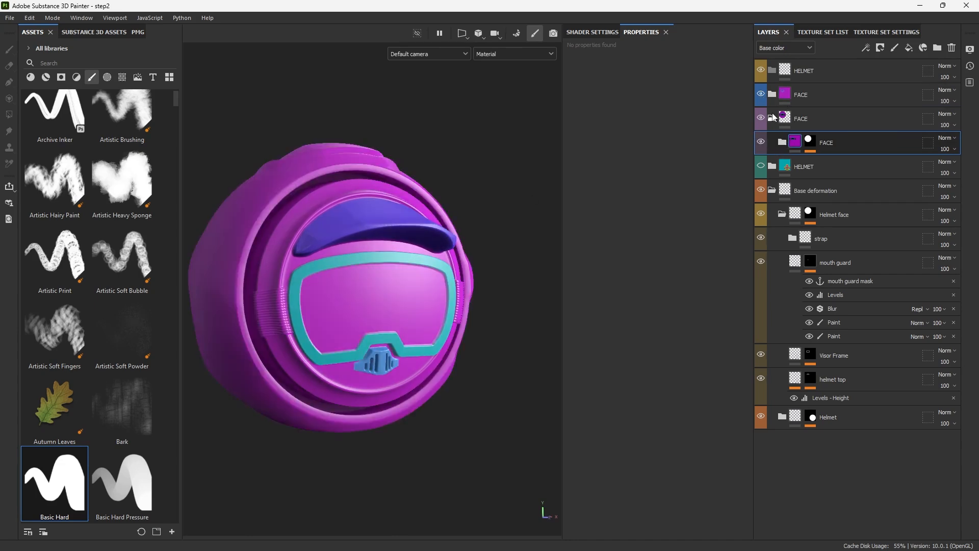
pyautogui.click(772, 118)
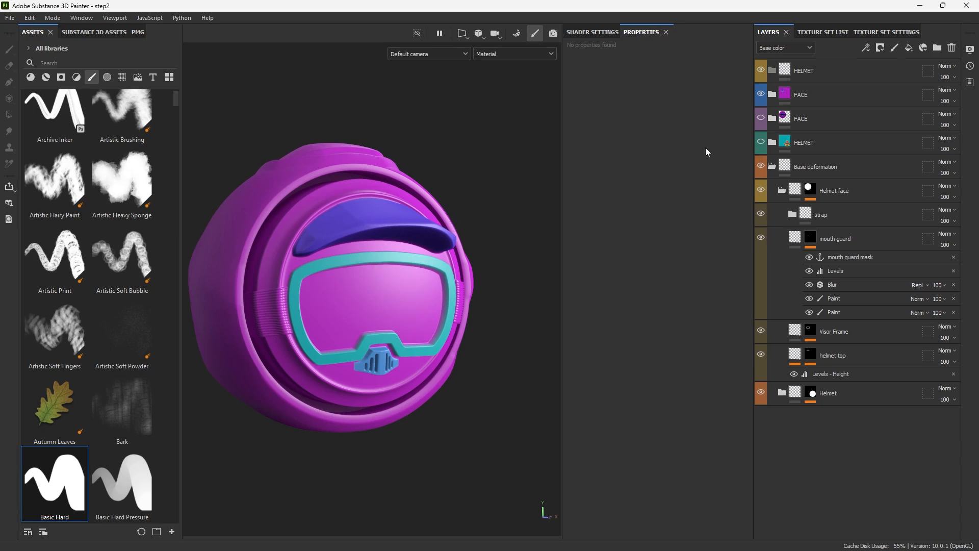
# Add a fill layer above Top visor copy 1 in the new FACE folder and set its base color to 000000
pyautogui.click(797, 242)
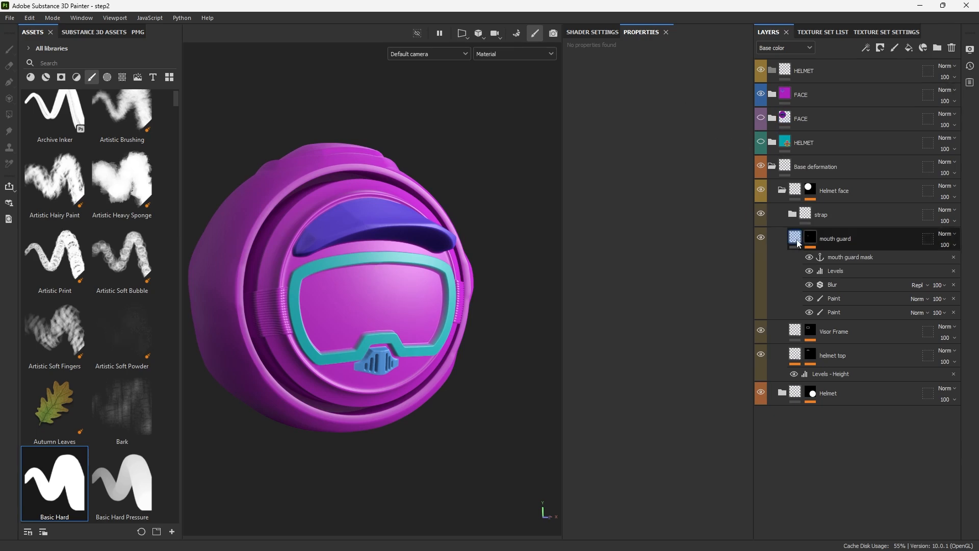
pyautogui.click(772, 95)
pyautogui.click(836, 120)
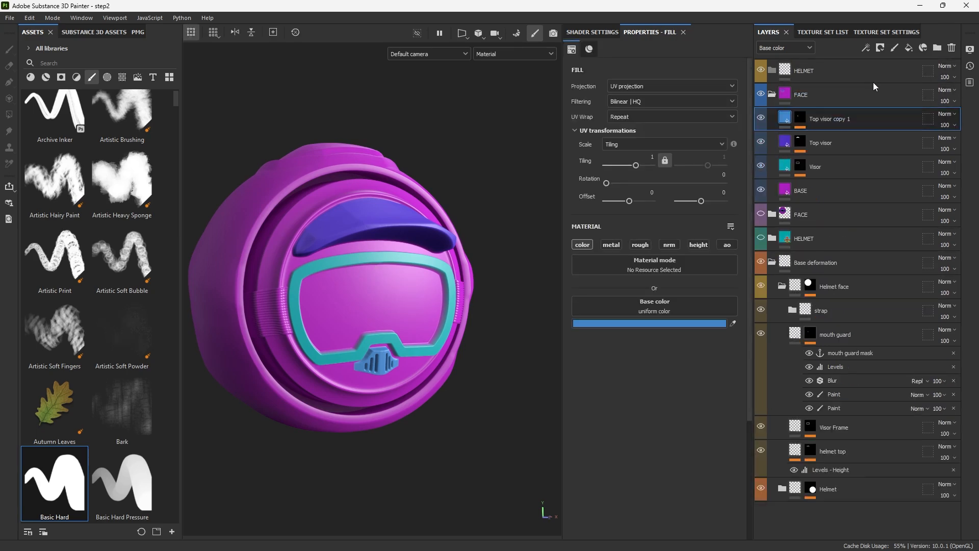
pyautogui.click(909, 47)
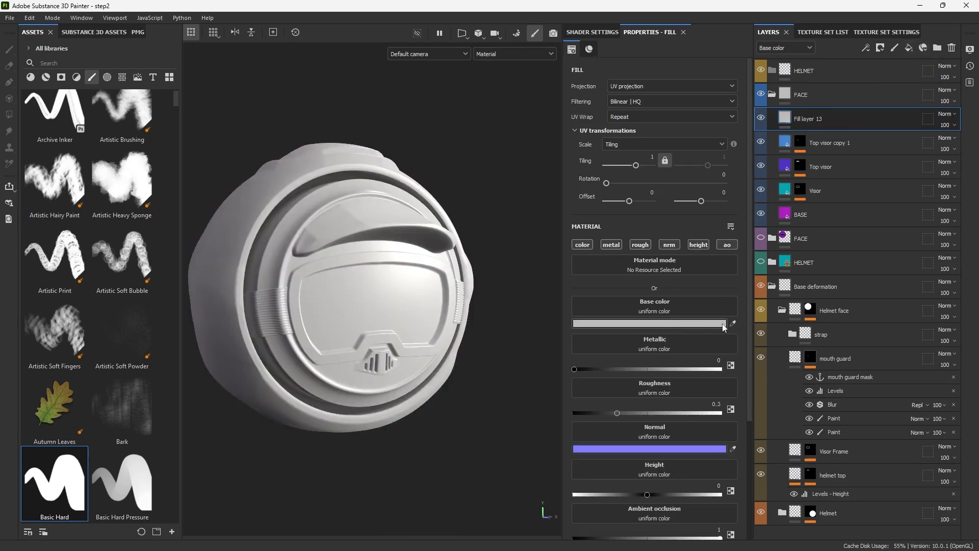
pyautogui.click(724, 323)
pyautogui.moveTo(782, 387); pyautogui.dragTo(681, 486)
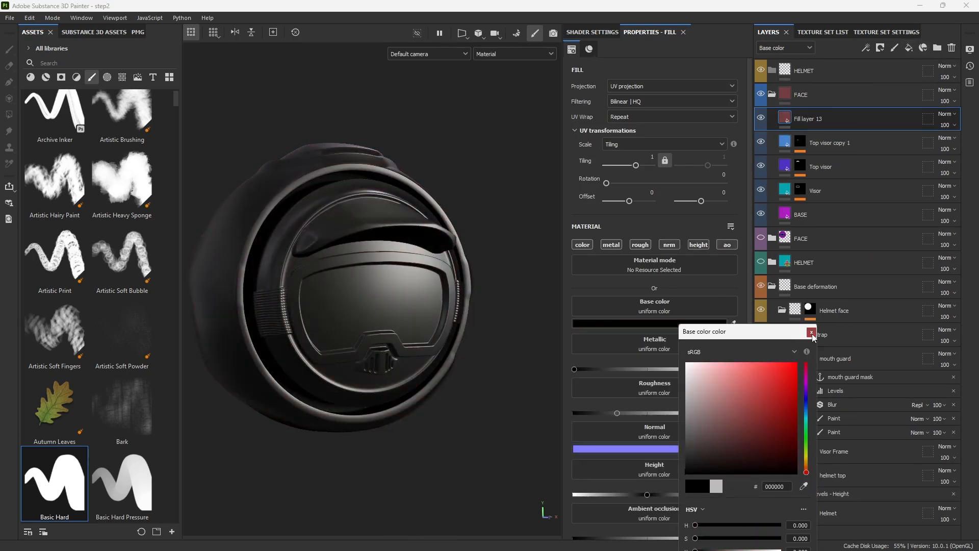
pyautogui.click(811, 333)
# Limit the new black fill layer to the color and roughness channels and set its roughness to 0.0102
pyautogui.keyDown('alt'); pyautogui.click(641, 245); pyautogui.keyUp('alt')
pyautogui.keyDown('alt'); pyautogui.click(584, 246); pyautogui.keyUp('alt')
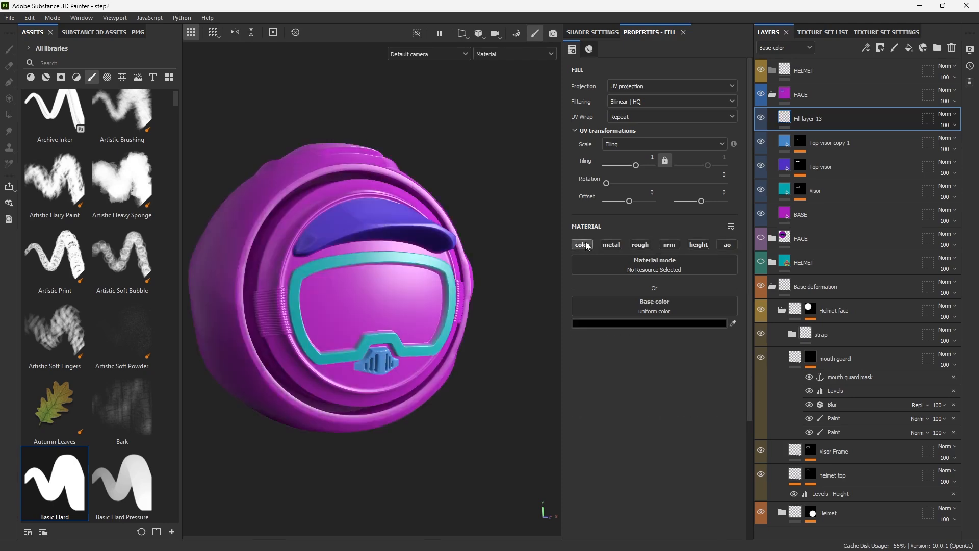
pyautogui.click(641, 245)
pyautogui.moveTo(619, 369); pyautogui.dragTo(573, 373)
pyautogui.keyDown('shift'); pyautogui.moveTo(449, 290); pyautogui.dragTo(397, 270, button='right'); pyautogui.keyUp('shift')
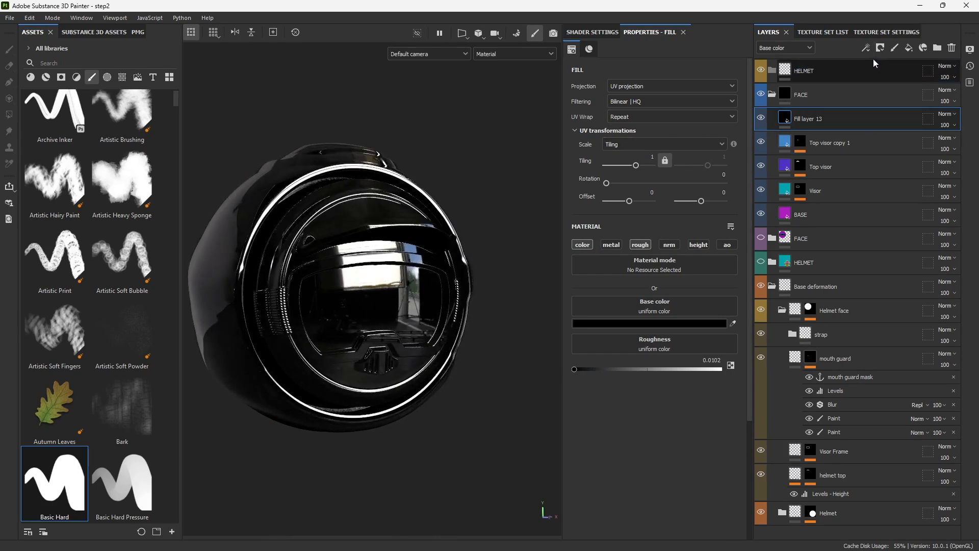
# Add a black mask to the new black fill layer and choose the Paint tool with the Basic Hard brush
pyautogui.click(880, 48)
pyautogui.click(897, 73)
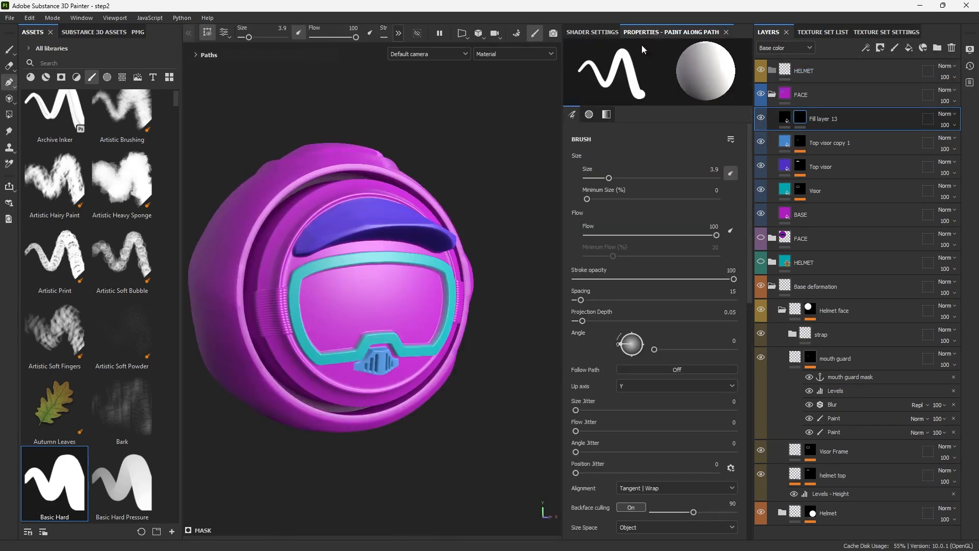
pyautogui.click(71, 478)
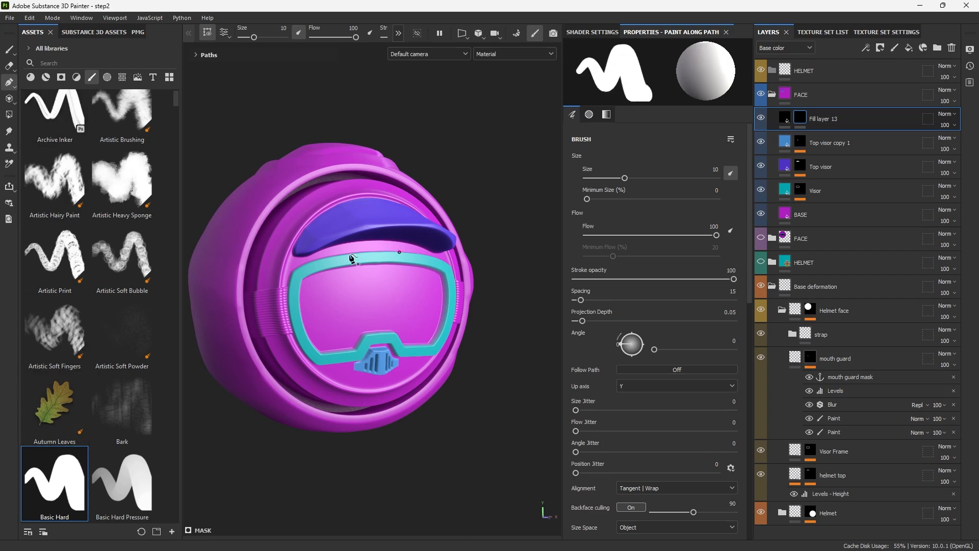
pyautogui.moveTo(250, 169)
pyautogui.keyDown('alt'); pyautogui.mouseDown()
pyautogui.moveTo(193, 138)
pyautogui.moveTo(278, 108)
pyautogui.mouseUp(); pyautogui.keyUp('alt')
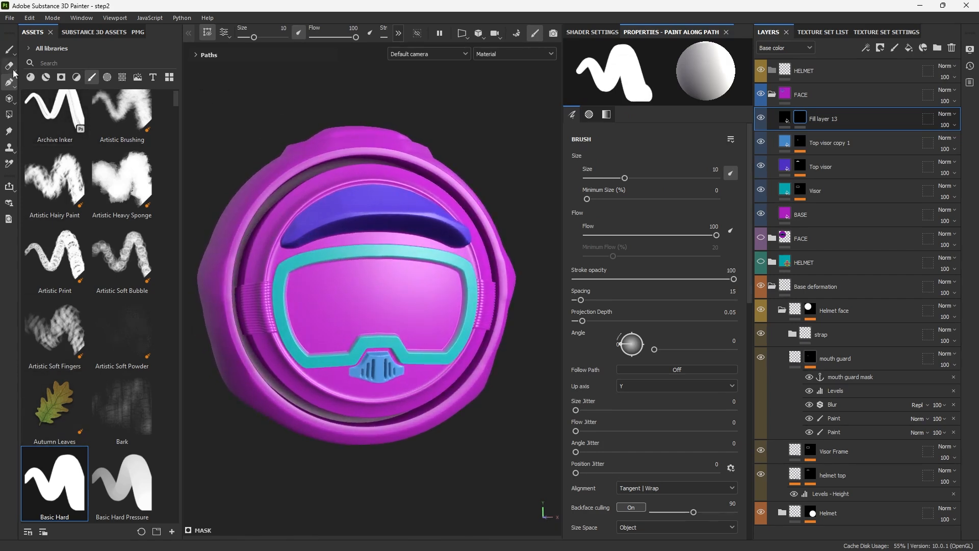
pyautogui.click(8, 49)
# Paint the visor glass inside the teal frame into the black fill layer's mask with a brush size of 10.77
pyautogui.scroll(3, 349, 251)
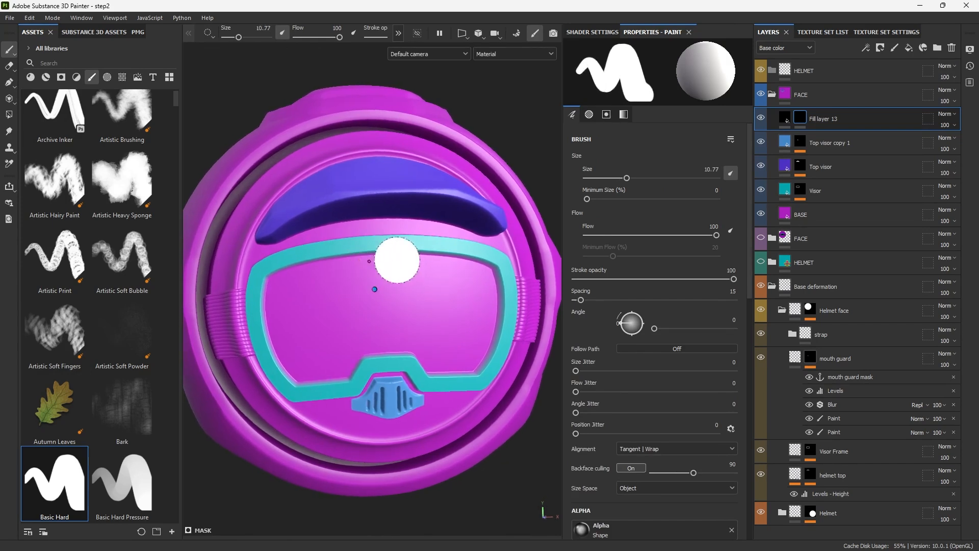
pyautogui.moveTo(396, 258)
pyautogui.mouseDown()
pyautogui.moveTo(363, 250)
pyautogui.moveTo(271, 268)
pyautogui.moveTo(275, 331)
pyautogui.moveTo(332, 377)
pyautogui.moveTo(305, 347)
pyautogui.moveTo(326, 352)
pyautogui.mouseUp()
pyautogui.moveTo(402, 342); pyautogui.dragTo(398, 337)
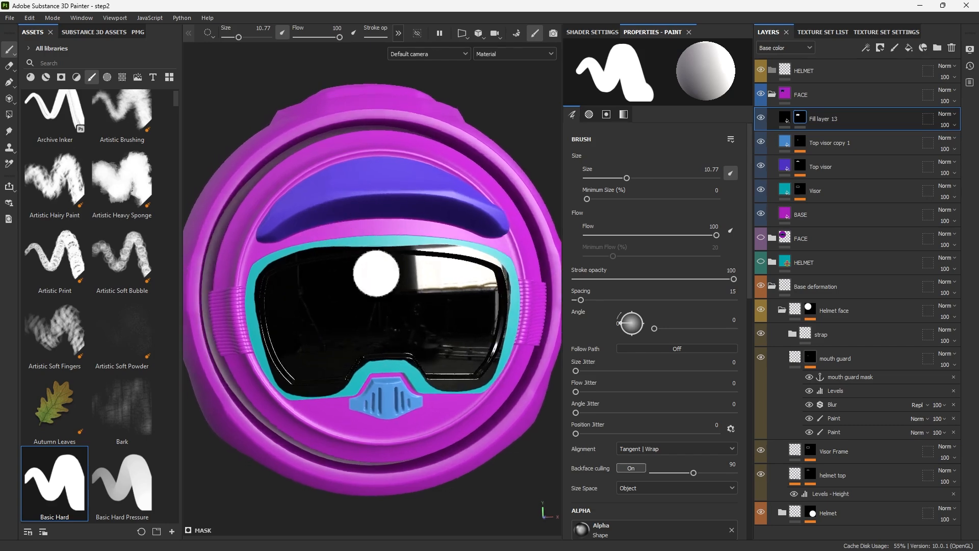
# Set the brush size to 4.09 and check the painted mask's edges around the visor glass from several angles
pyautogui.keyDown('ctrl'); pyautogui.moveTo(484, 140); pyautogui.dragTo(468, 140, button='right'); pyautogui.keyUp('ctrl')
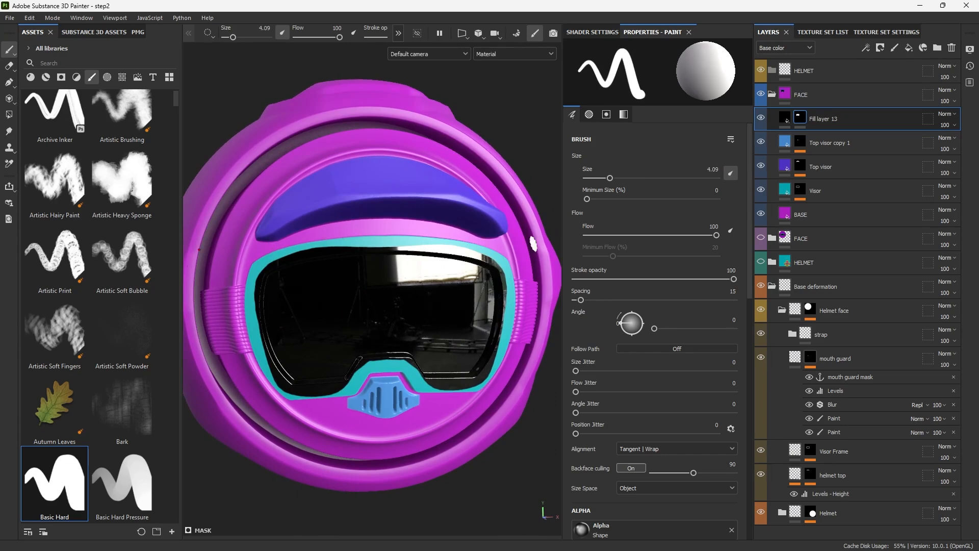
pyautogui.keyDown('alt'); pyautogui.moveTo(465, 270); pyautogui.dragTo(421, 376); pyautogui.keyUp('alt')
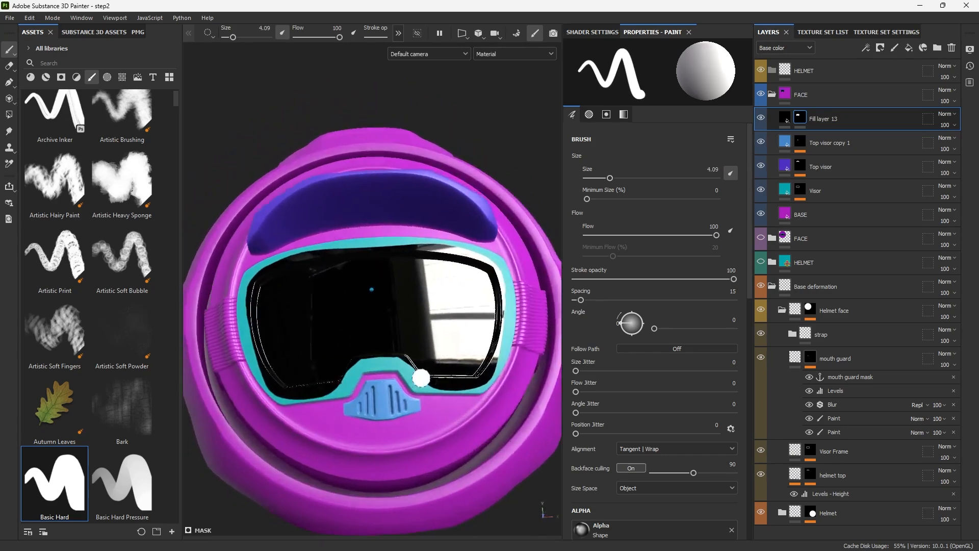
pyautogui.keyDown('alt'); pyautogui.moveTo(421, 375); pyautogui.dragTo(462, 400, button='right'); pyautogui.keyUp('alt')
pyautogui.keyDown('alt'); pyautogui.moveTo(462, 400); pyautogui.dragTo(507, 419); pyautogui.keyUp('alt')
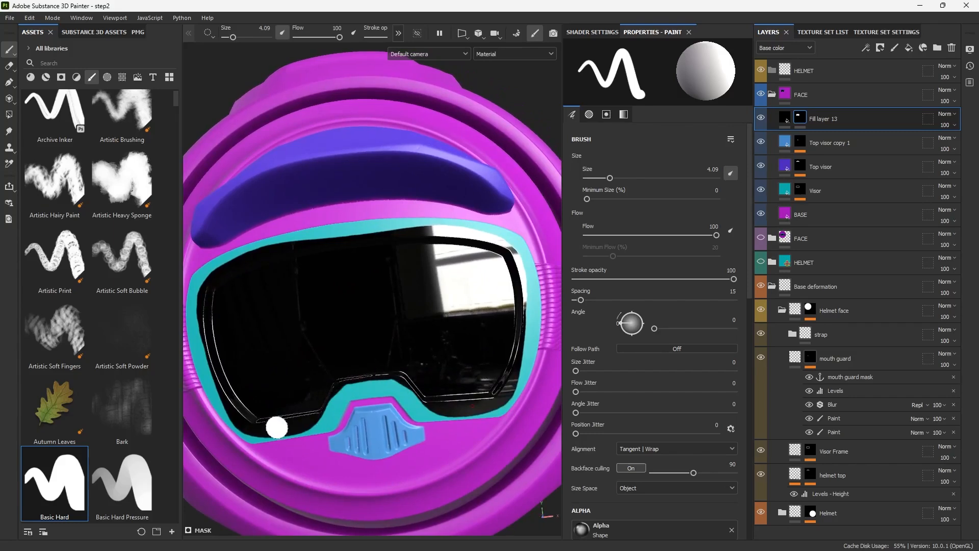
pyautogui.keyDown('alt'); pyautogui.moveTo(500, 380); pyautogui.dragTo(492, 355); pyautogui.keyUp('alt')
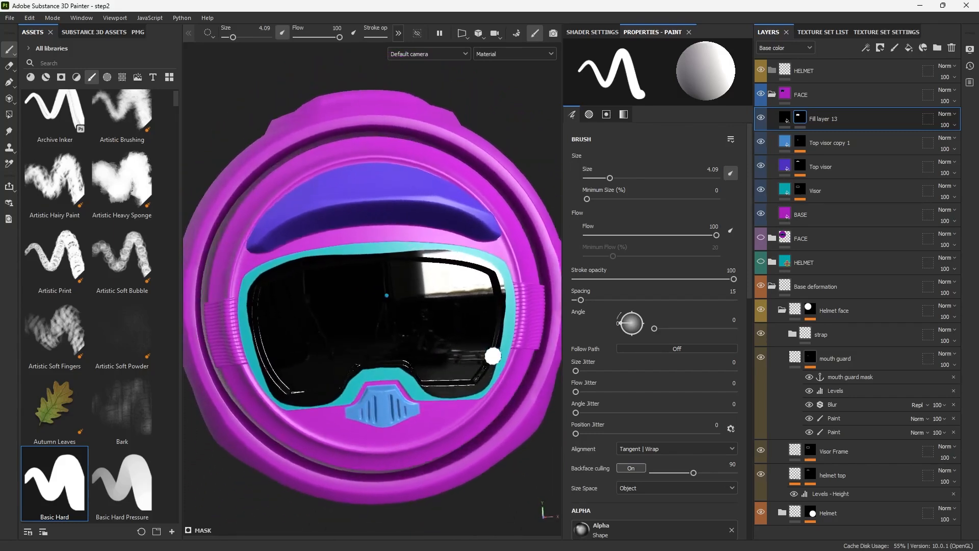
pyautogui.keyDown('alt'); pyautogui.moveTo(366, 352); pyautogui.dragTo(451, 313); pyautogui.keyUp('alt')
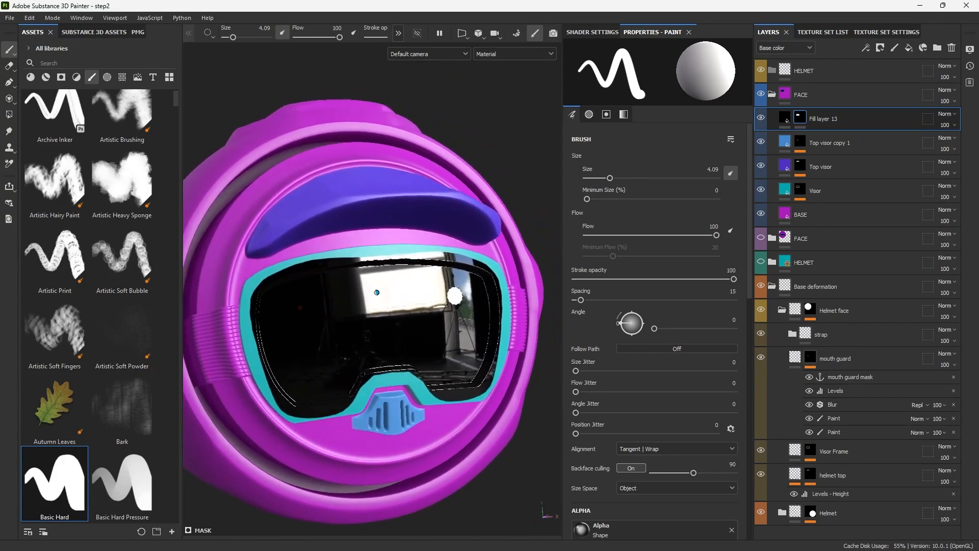
# Select the black fill layer's material, then hide and show the layer to compare the visor with and without it
pyautogui.click(785, 120)
pyautogui.click(761, 117)
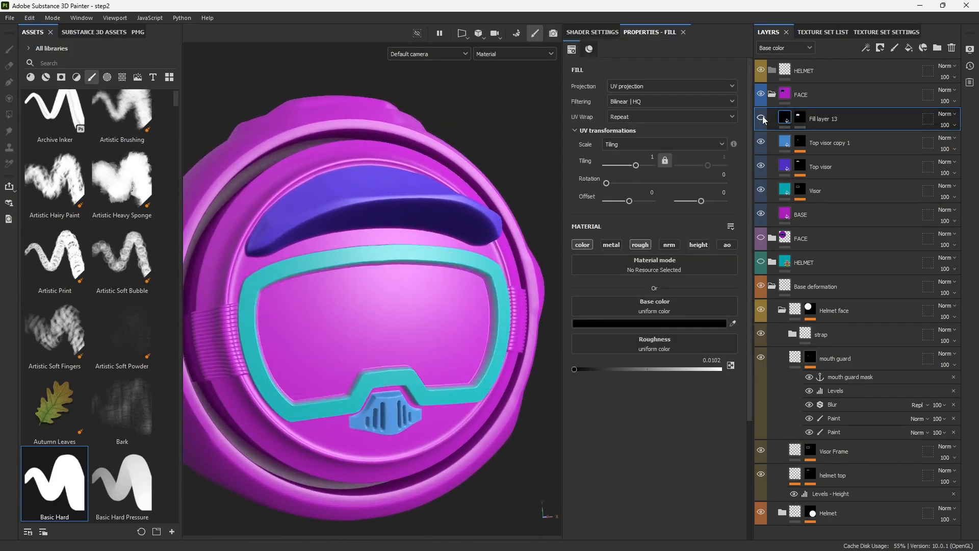
pyautogui.click(761, 118)
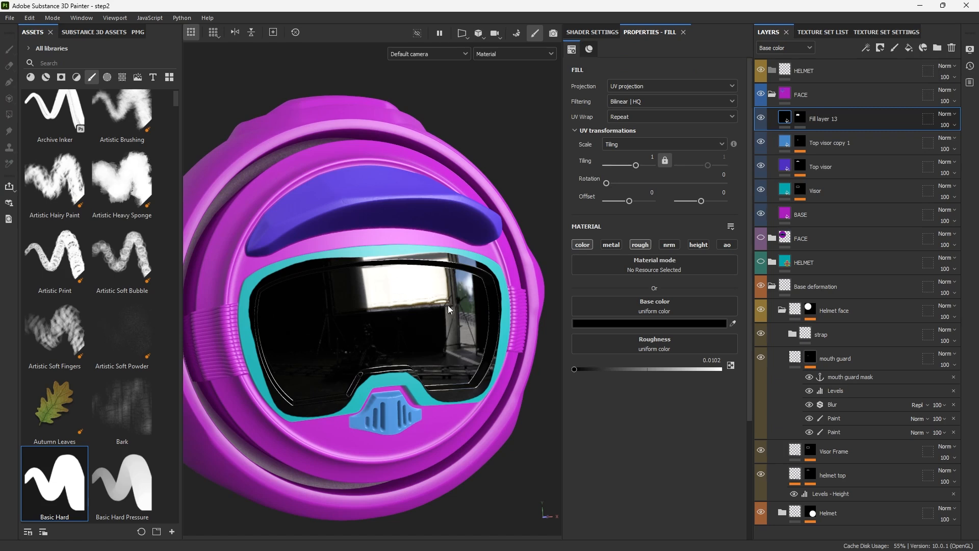
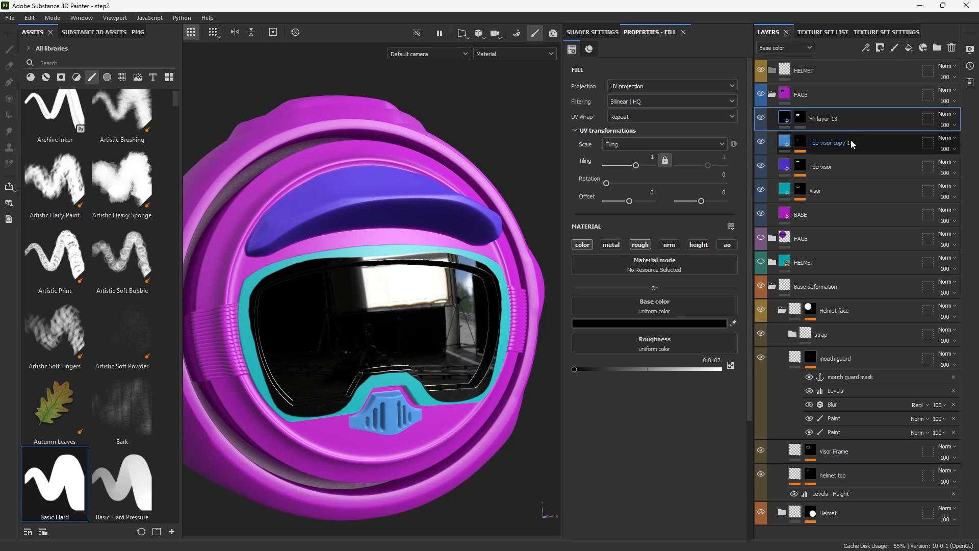
# Inspect the mask of Fill layer 13 in the FACE folder and clear it
pyautogui.click(798, 120)
pyautogui.keyDown('alt'); pyautogui.click(800, 121); pyautogui.keyUp('alt')
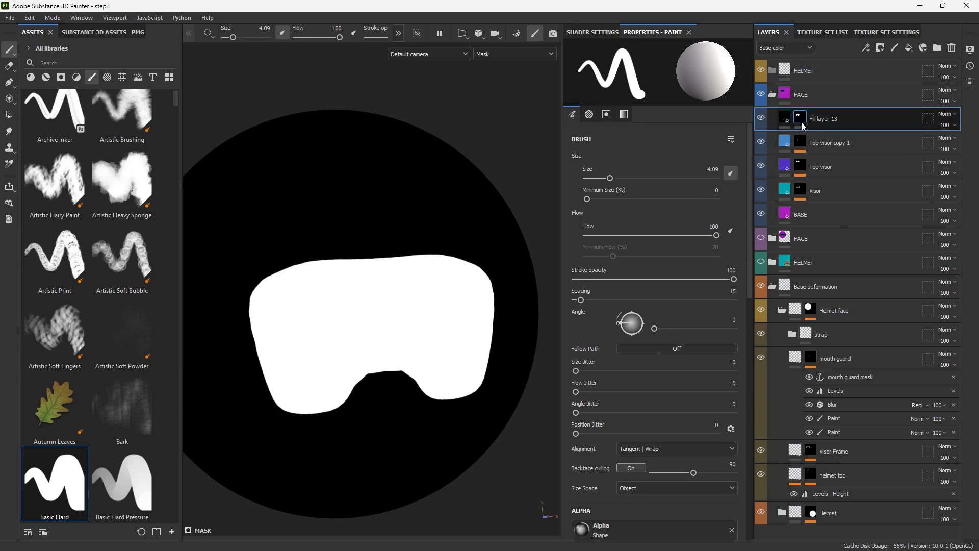
pyautogui.moveTo(800, 121)
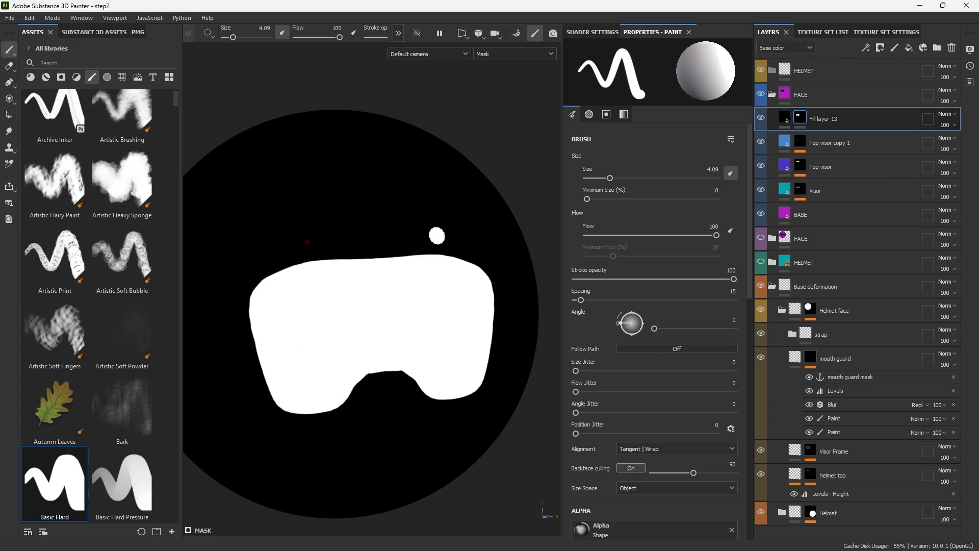
pyautogui.rightClick(801, 114)
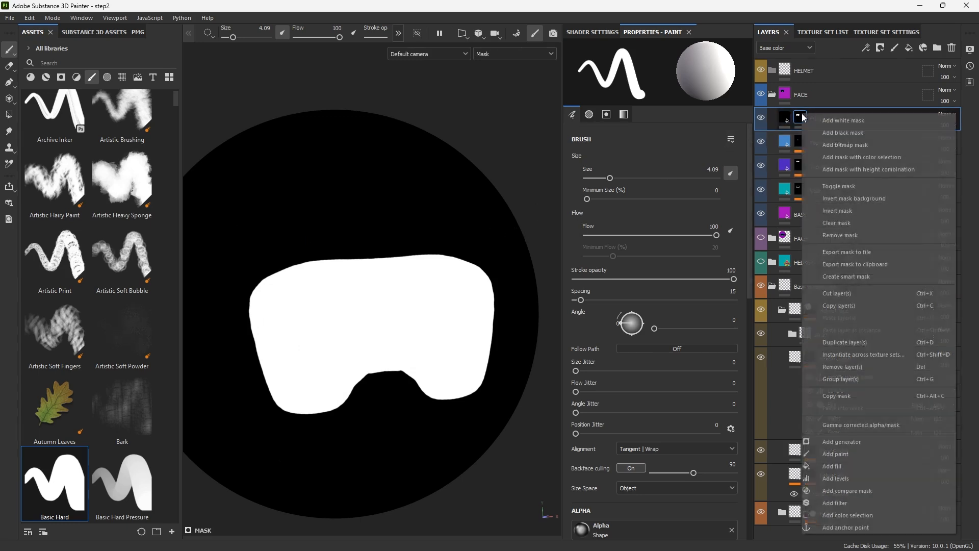
pyautogui.click(842, 223)
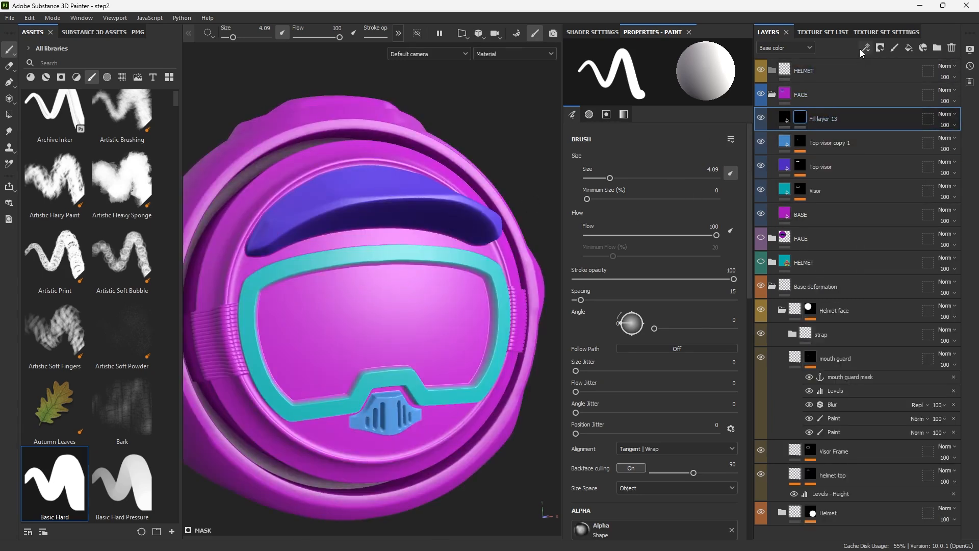
# Add a paint effect to the Fill layer 13 mask and paint in the visor glass with a size 9.24 brush, undoing the stray stroke
pyautogui.click(865, 48)
pyautogui.click(889, 74)
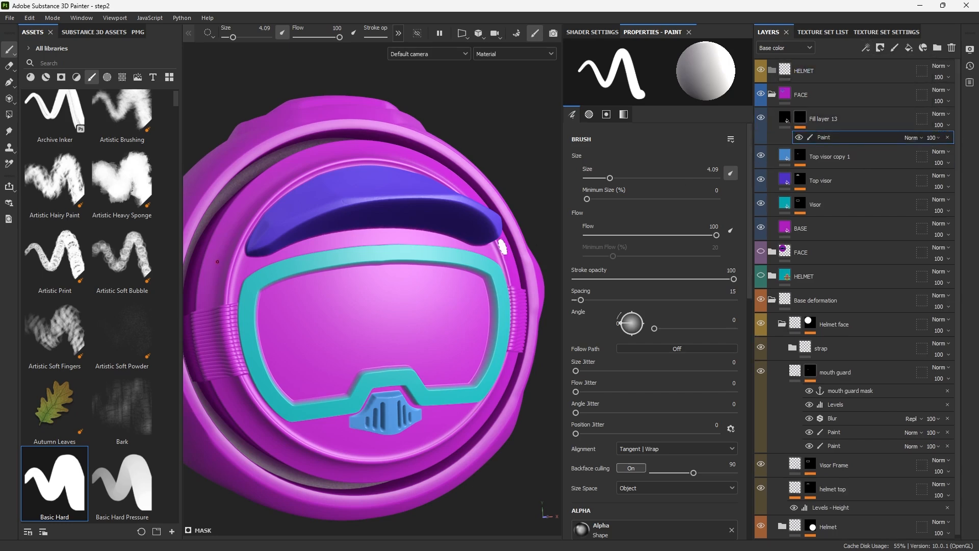
pyautogui.keyDown('ctrl'); pyautogui.moveTo(413, 277); pyautogui.dragTo(444, 278, button='right'); pyautogui.keyUp('ctrl')
pyautogui.moveTo(392, 268)
pyautogui.mouseDown()
pyautogui.moveTo(326, 270)
pyautogui.moveTo(257, 311)
pyautogui.moveTo(343, 383)
pyautogui.moveTo(306, 397)
pyautogui.moveTo(356, 362)
pyautogui.moveTo(316, 316)
pyautogui.moveTo(364, 295)
pyautogui.moveTo(445, 312)
pyautogui.mouseUp()
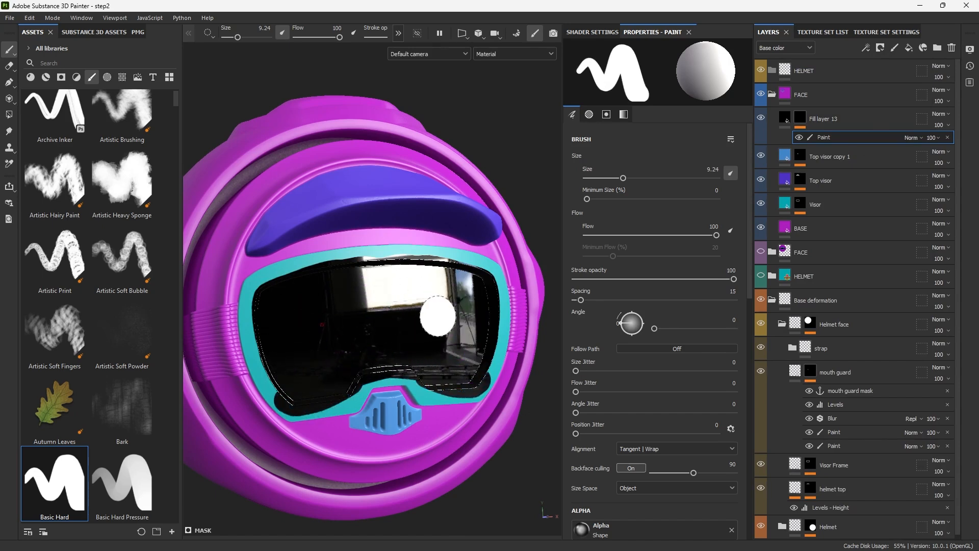
pyautogui.moveTo(269, 225); pyautogui.dragTo(311, 276)
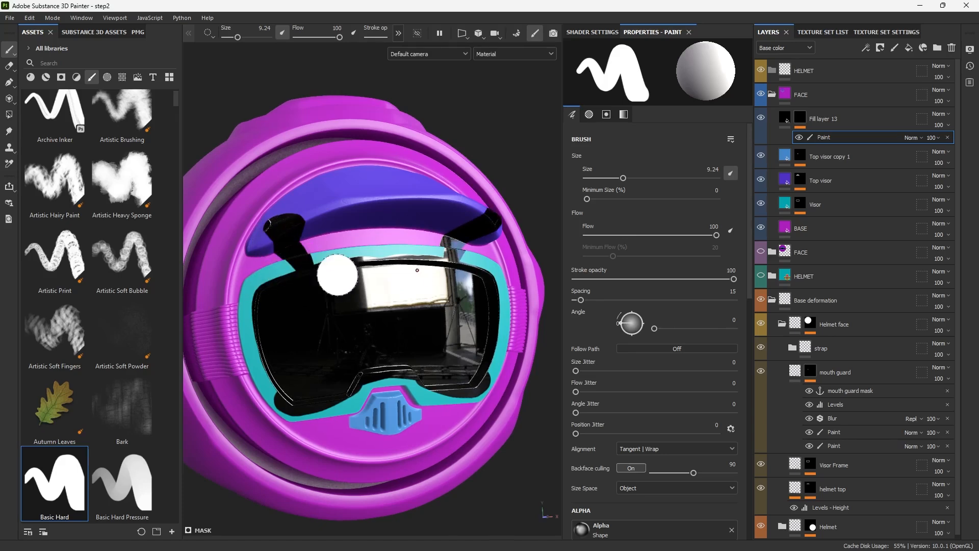
pyautogui.hotkey('ctrl', 'z')
pyautogui.moveTo(423, 269)
pyautogui.mouseDown()
pyautogui.moveTo(326, 270)
pyautogui.moveTo(265, 293)
pyautogui.moveTo(277, 366)
pyautogui.mouseUp()
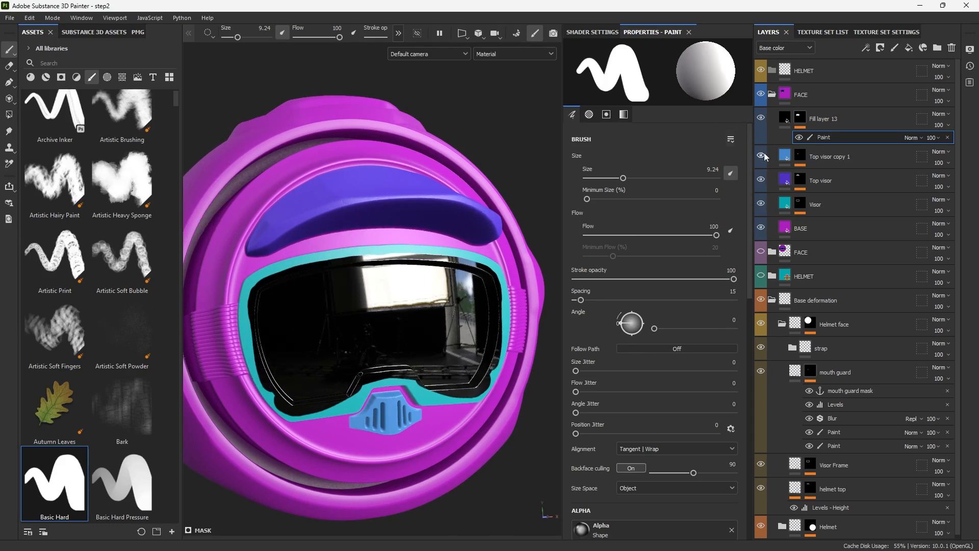
# Compare the Fill layer 13 mask with its paint effect hidden and shown, on the material and in mask view
pyautogui.click(799, 137)
pyautogui.click(799, 138)
pyautogui.click(799, 138)
pyautogui.click(799, 137)
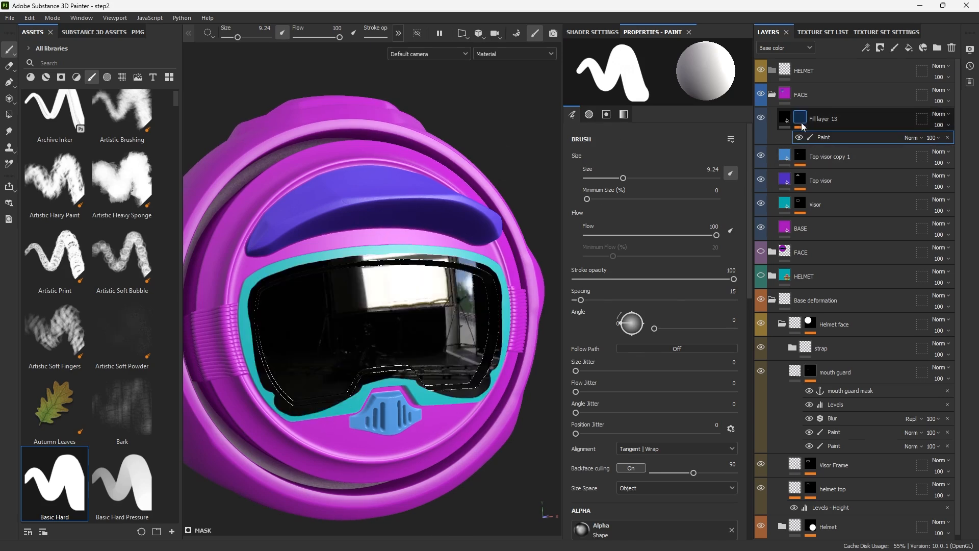
pyautogui.keyDown('alt'); pyautogui.click(800, 119); pyautogui.keyUp('alt')
pyautogui.click(798, 137)
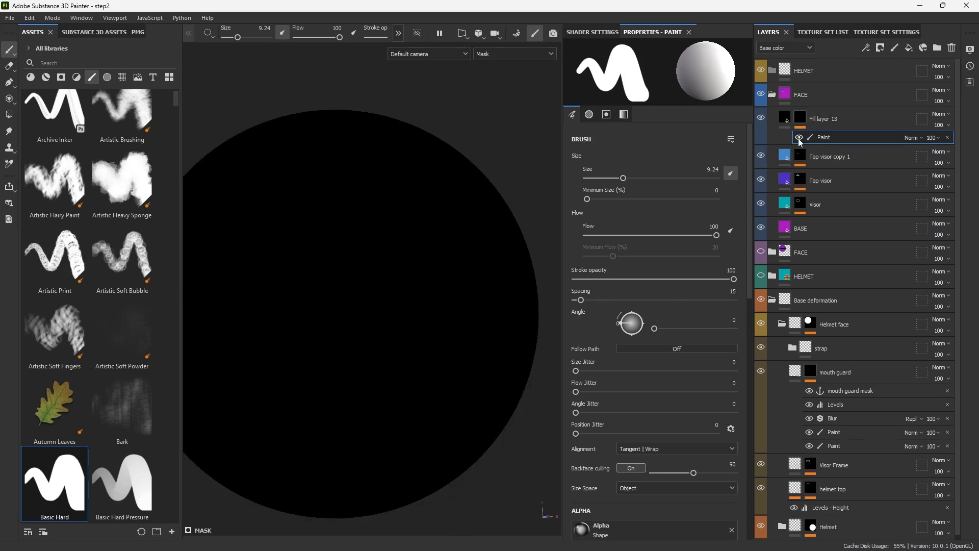
pyautogui.click(798, 137)
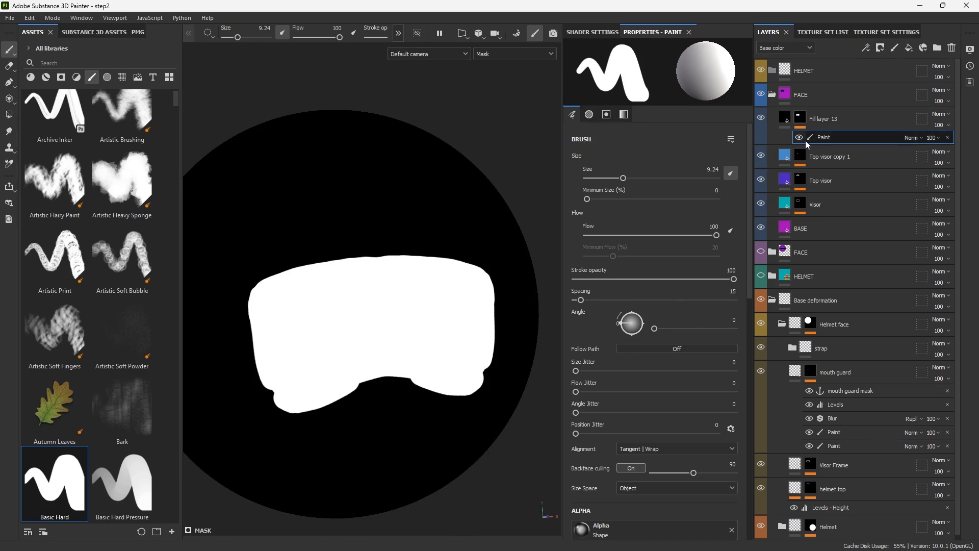
# Add a fill effect above the paint in the Fill layer 13 mask, using the Visor Frame mask anchor point as its grayscale source
pyautogui.click(865, 49)
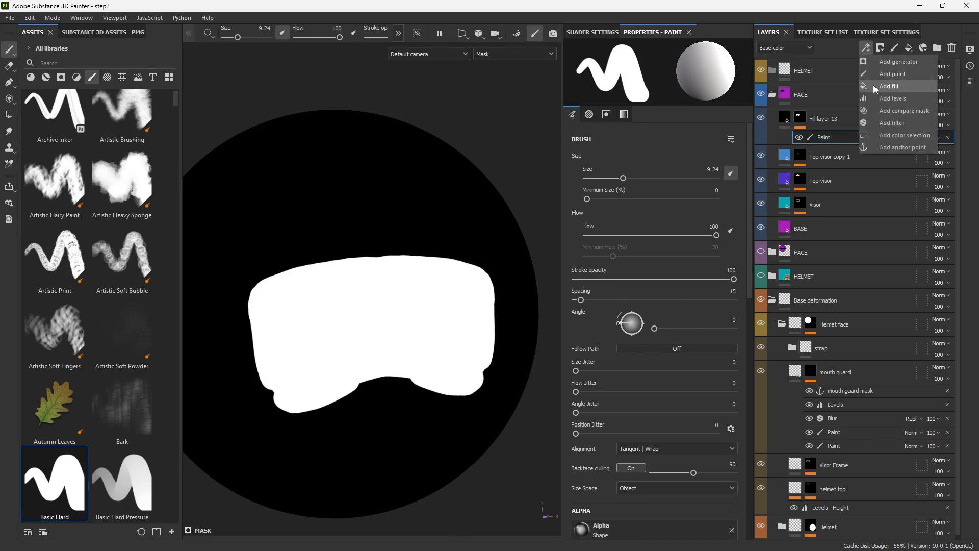
pyautogui.click(896, 85)
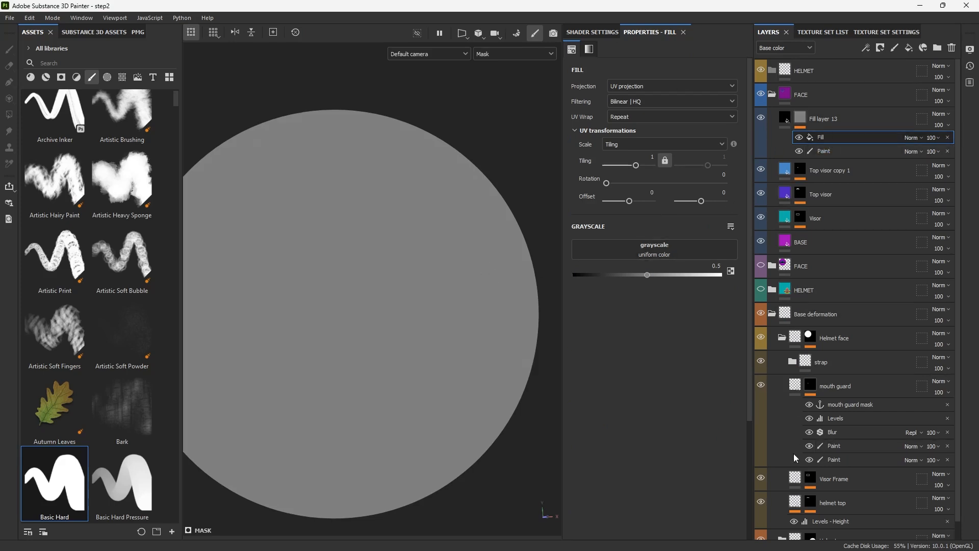
pyautogui.click(653, 249)
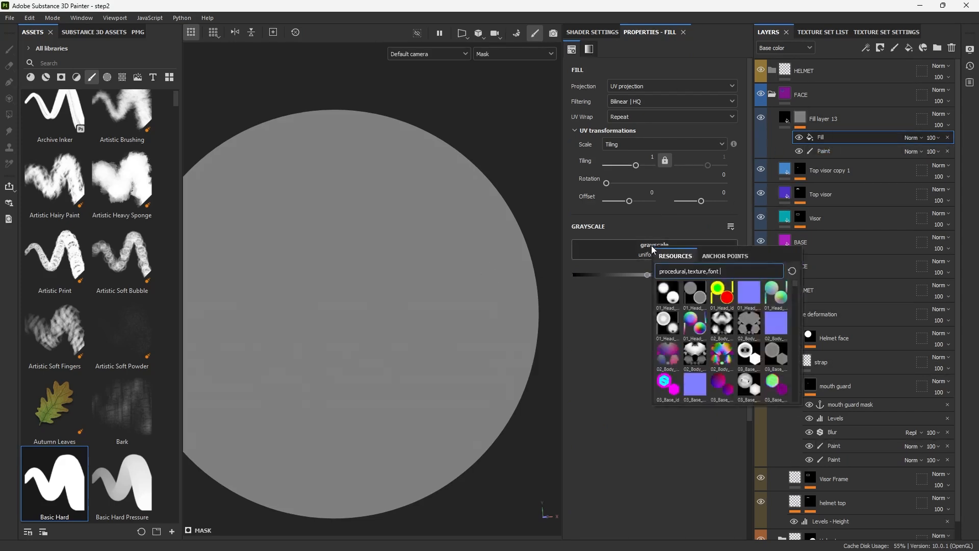
pyautogui.click(714, 257)
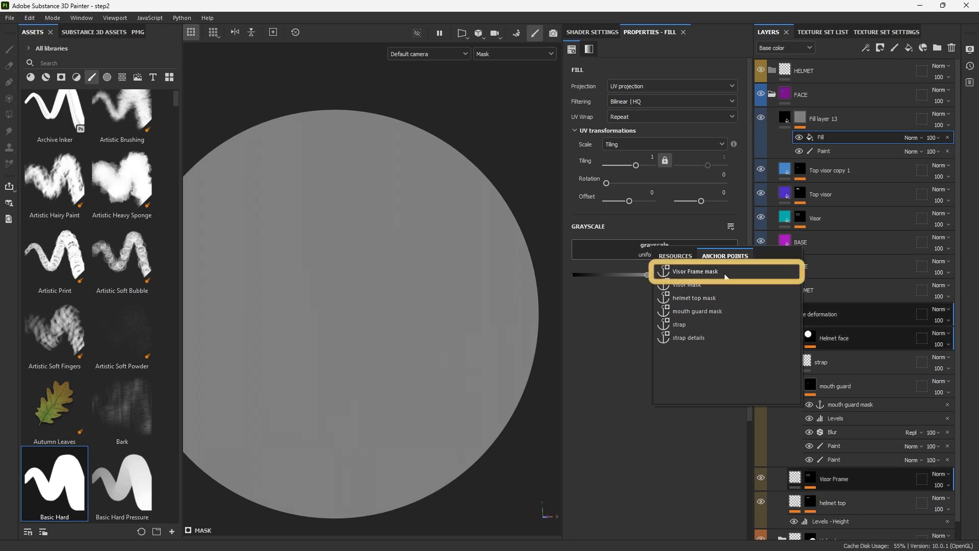
pyautogui.click(702, 272)
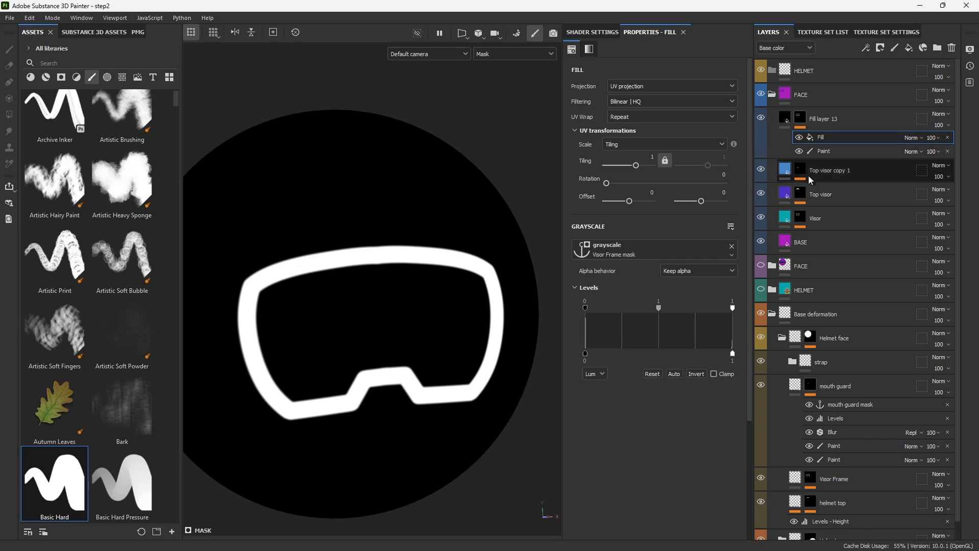
# Set the mask fill's blend mode to Subtract and compare the mask with the effect off and on before returning to the material view
pyautogui.click(799, 138)
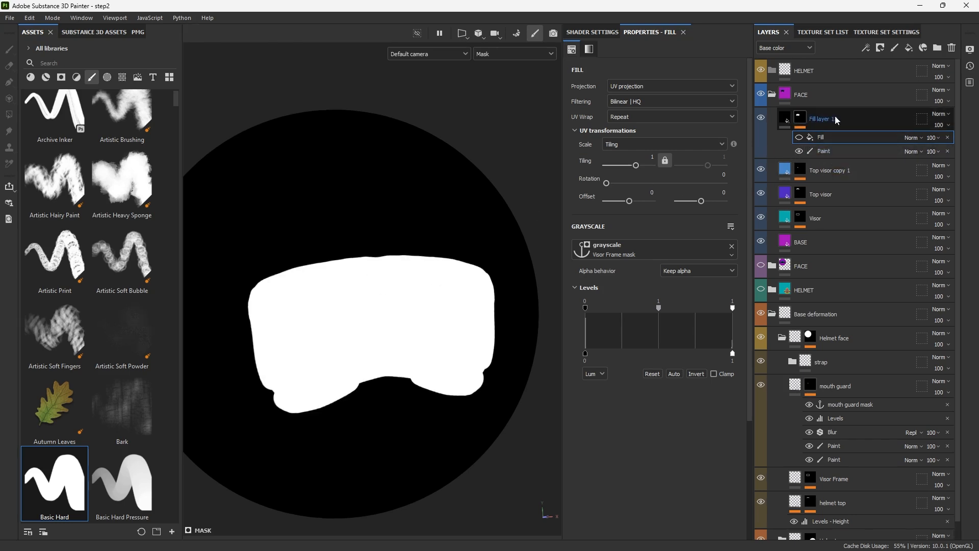
pyautogui.click(800, 139)
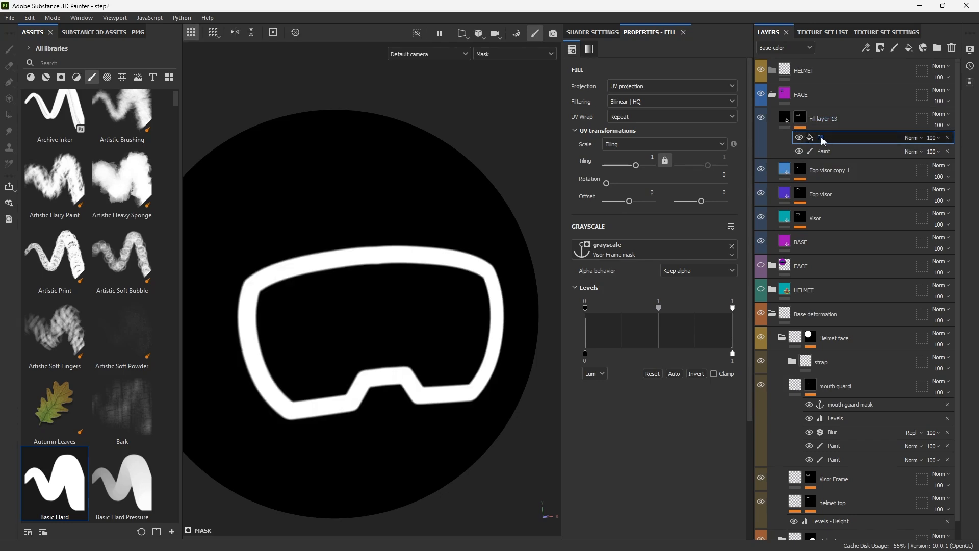
pyautogui.click(914, 136)
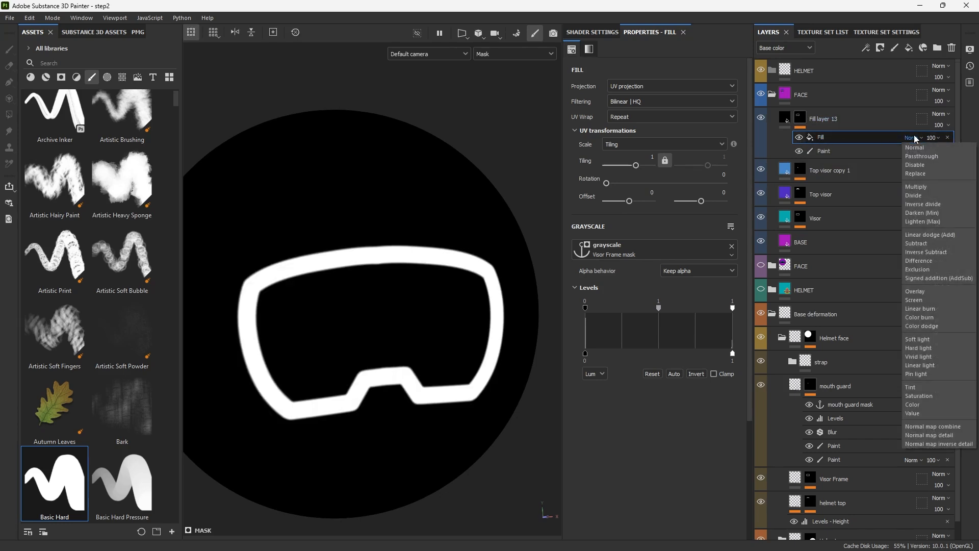
pyautogui.click(924, 244)
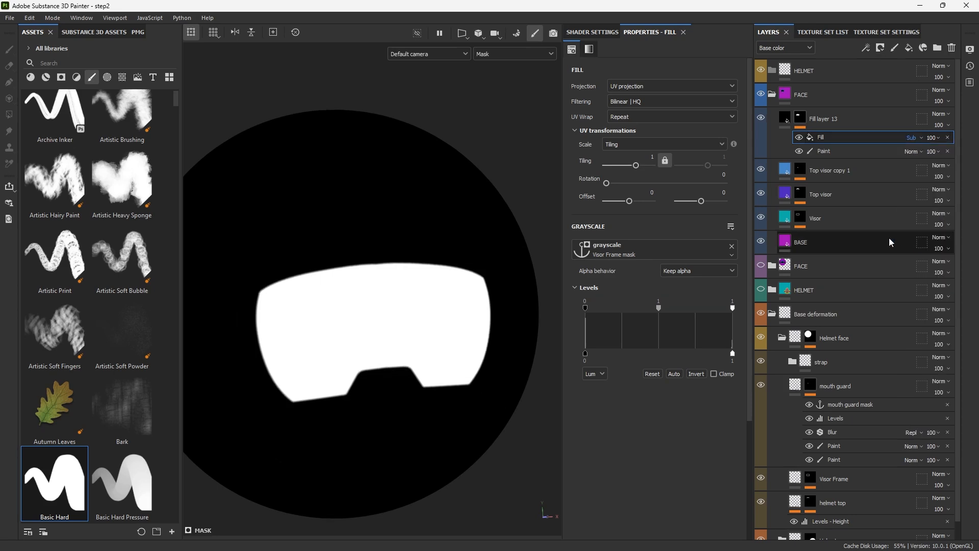
pyautogui.click(799, 137)
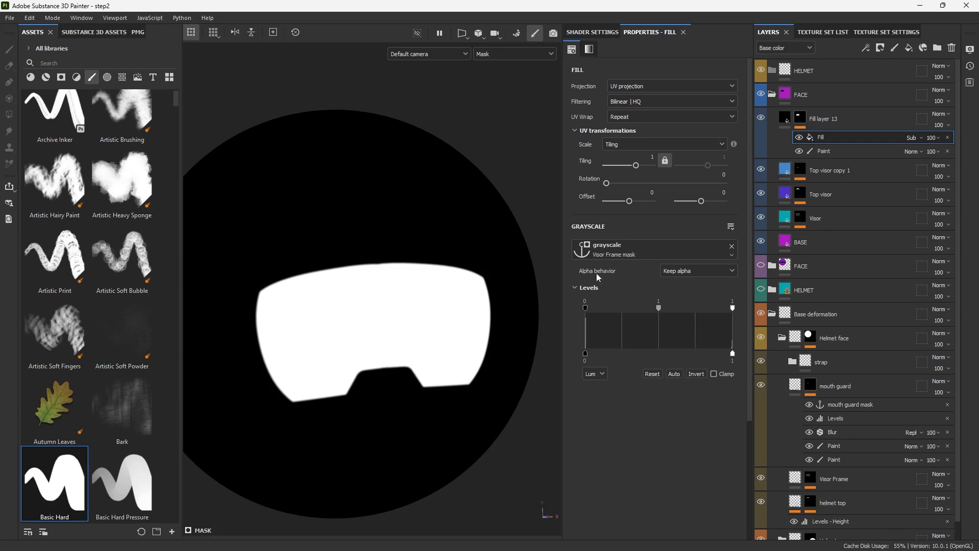
pyautogui.click(799, 138)
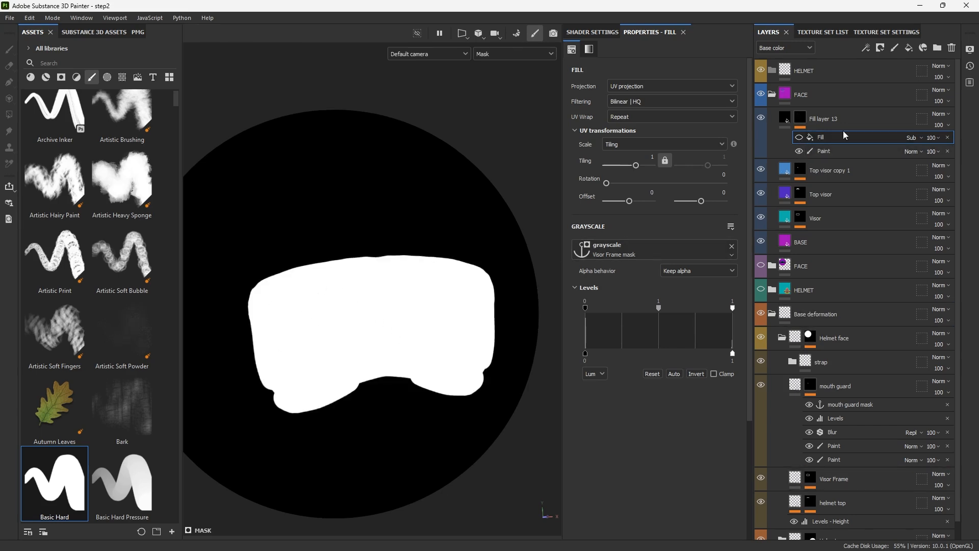
pyautogui.click(799, 137)
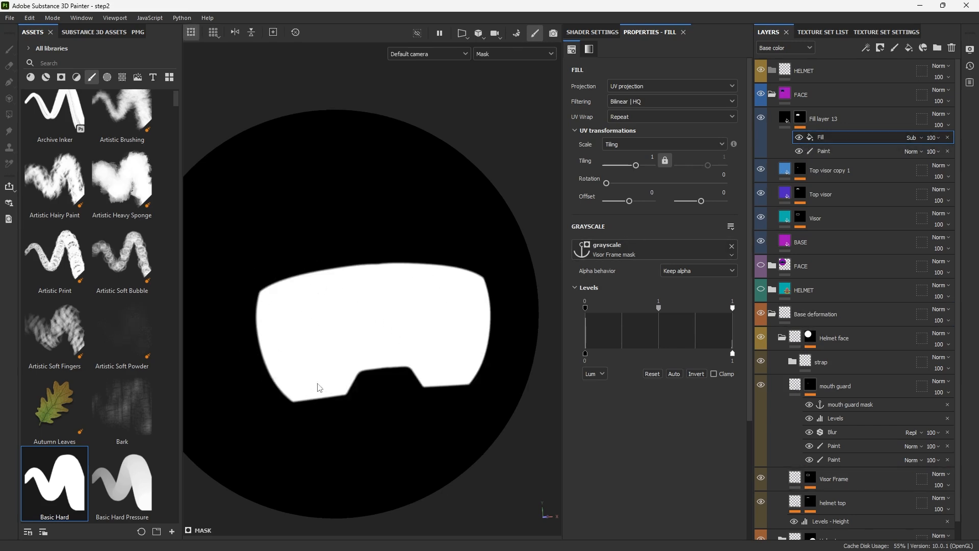
pyautogui.click(791, 119)
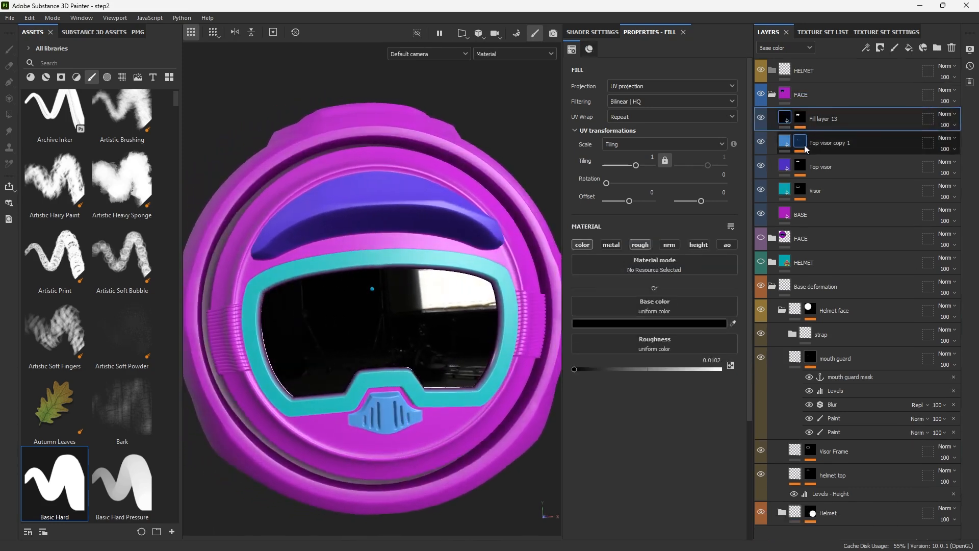
# Lower the white input level of the anchor fill in the Visor layer's mask to about 0.069
pyautogui.click(799, 190)
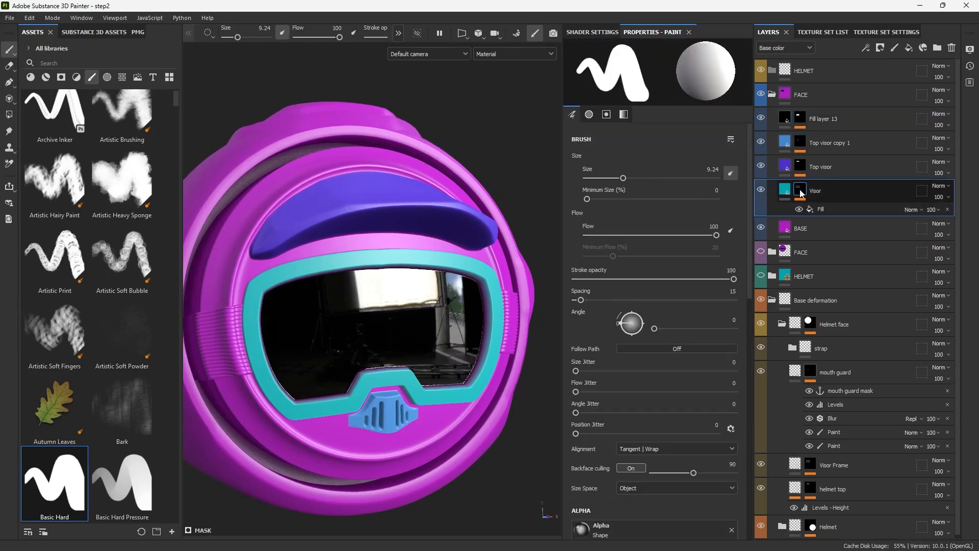
pyautogui.click(823, 210)
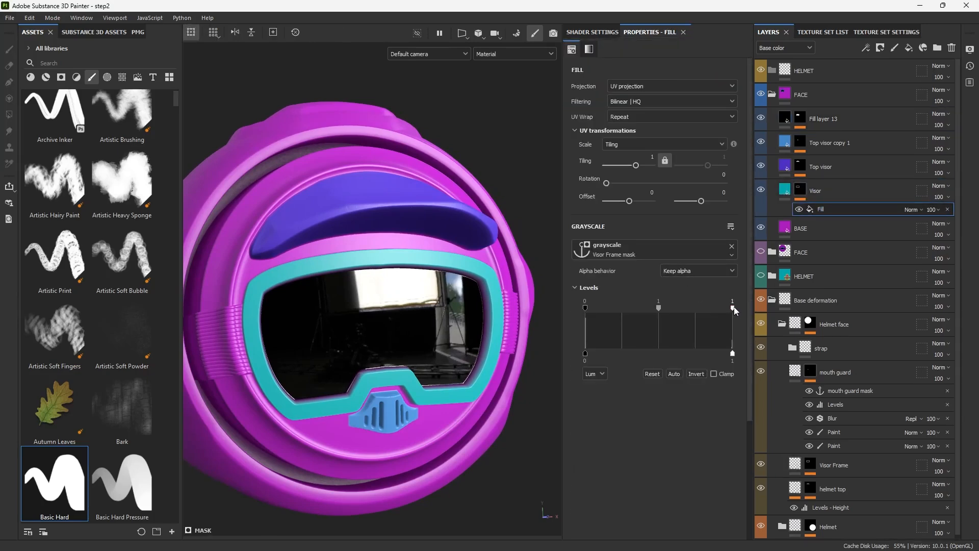
pyautogui.moveTo(655, 307); pyautogui.dragTo(596, 317)
pyautogui.press('f')
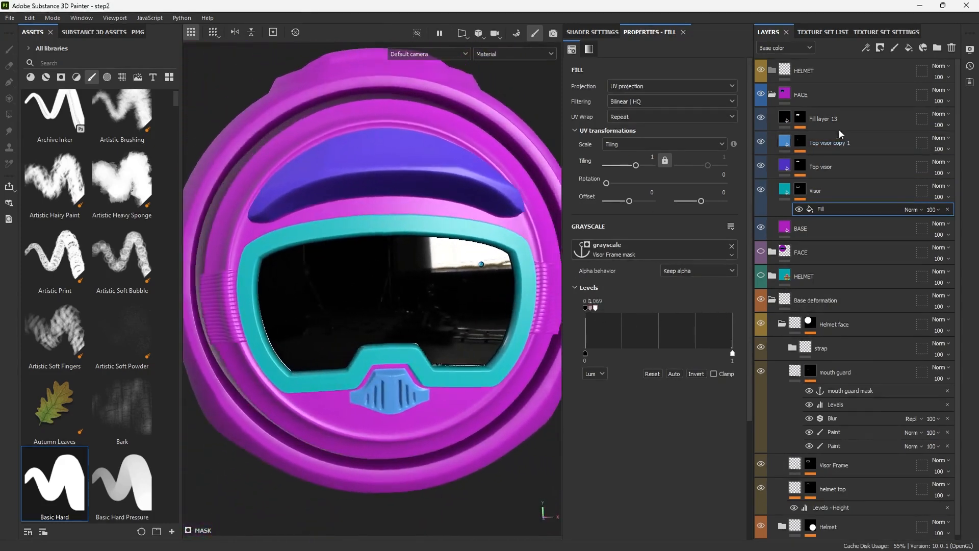
# Add a levels effect on top of the Fill layer 13 mask stack and raise its black input level to about 0.913
pyautogui.click(800, 118)
pyautogui.click(826, 137)
pyautogui.click(866, 49)
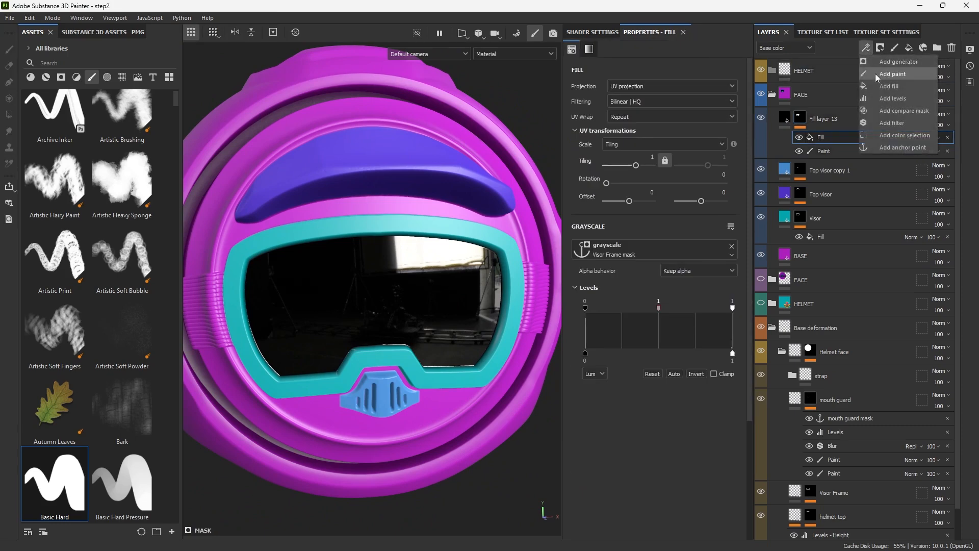
pyautogui.click(881, 94)
pyautogui.moveTo(578, 76); pyautogui.dragTo(727, 87)
pyautogui.scroll(-5, 422, 262)
pyautogui.keyDown('alt'); pyautogui.moveTo(418, 288); pyautogui.dragTo(494, 241); pyautogui.keyUp('alt')
pyautogui.scroll(-2, 450, 283)
pyautogui.scroll(-1, 491, 253)
pyautogui.moveTo(493, 241)
pyautogui.keyDown('alt'); pyautogui.mouseDown(button='middle')
pyautogui.moveTo(491, 253)
pyautogui.moveTo(502, 254)
pyautogui.mouseUp(button='middle'); pyautogui.keyUp('alt')
pyautogui.scroll(-2, 491, 253)
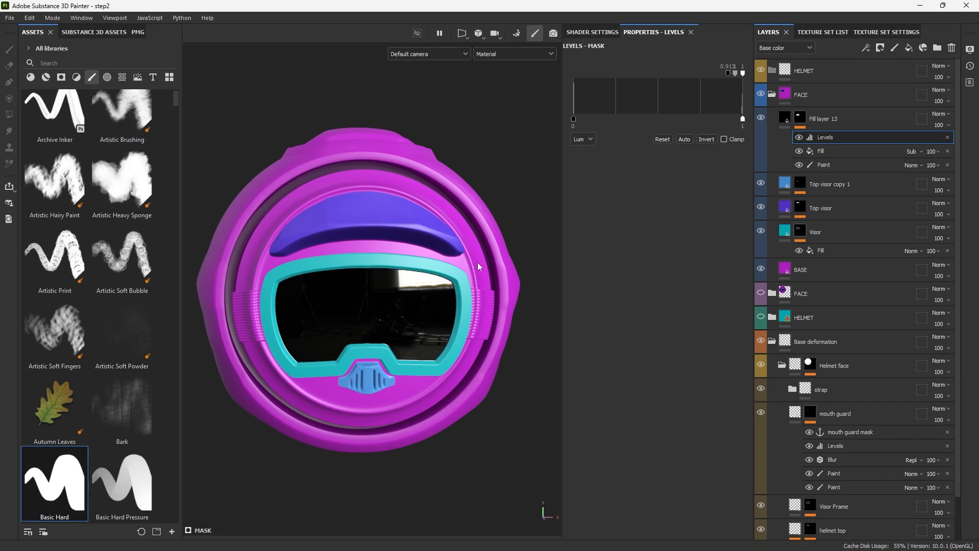
# Inspect Fill layer 13's mask on the visor glass with its Levels and Subtract fill effects hidden, toggling the paint effect off and on
pyautogui.click(846, 123)
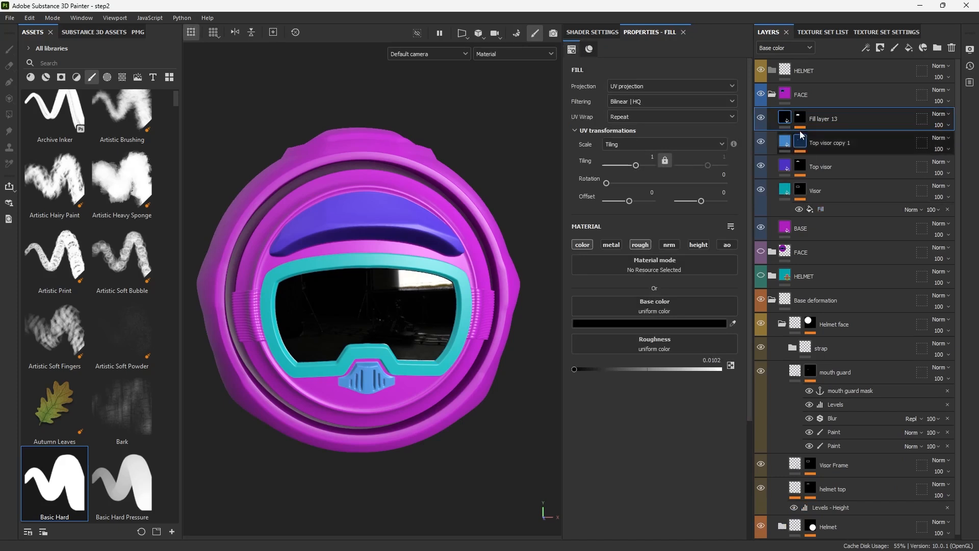
pyautogui.click(786, 194)
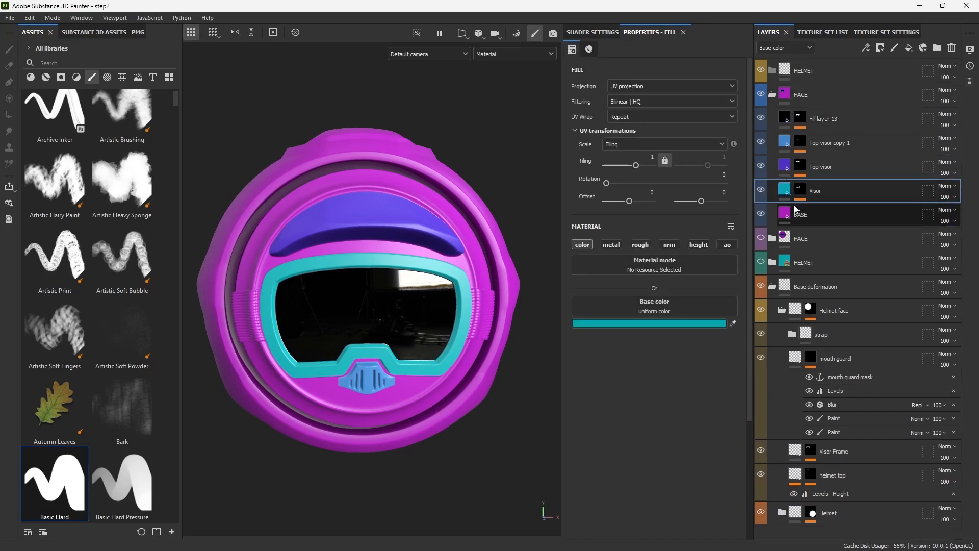
pyautogui.click(801, 120)
pyautogui.moveTo(506, 204)
pyautogui.keyDown('alt'); pyautogui.mouseDown()
pyautogui.moveTo(516, 214)
pyautogui.moveTo(771, 167)
pyautogui.moveTo(799, 138)
pyautogui.moveTo(755, 163)
pyautogui.mouseUp(); pyautogui.keyUp('alt')
pyautogui.keyDown('alt'); pyautogui.moveTo(357, 254); pyautogui.dragTo(323, 258); pyautogui.keyUp('alt')
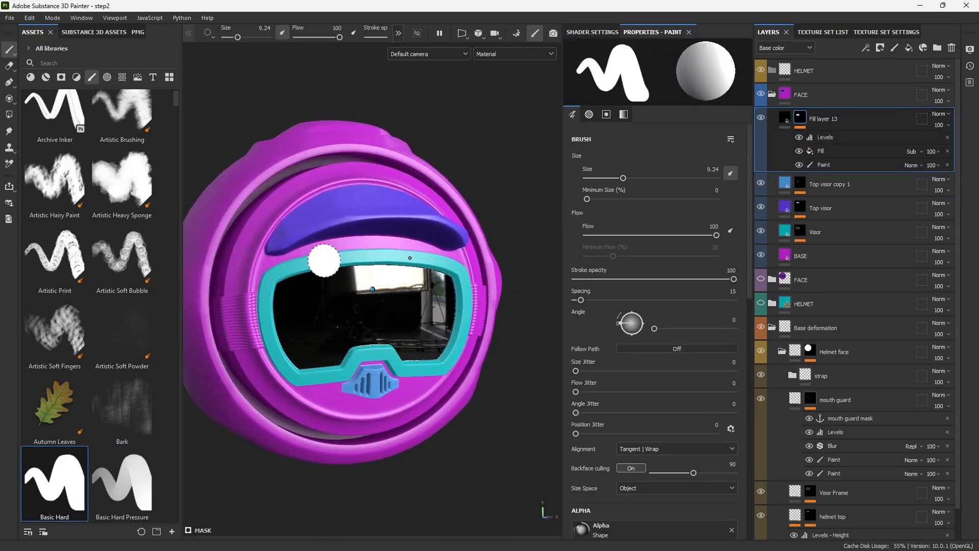
pyautogui.click(799, 151)
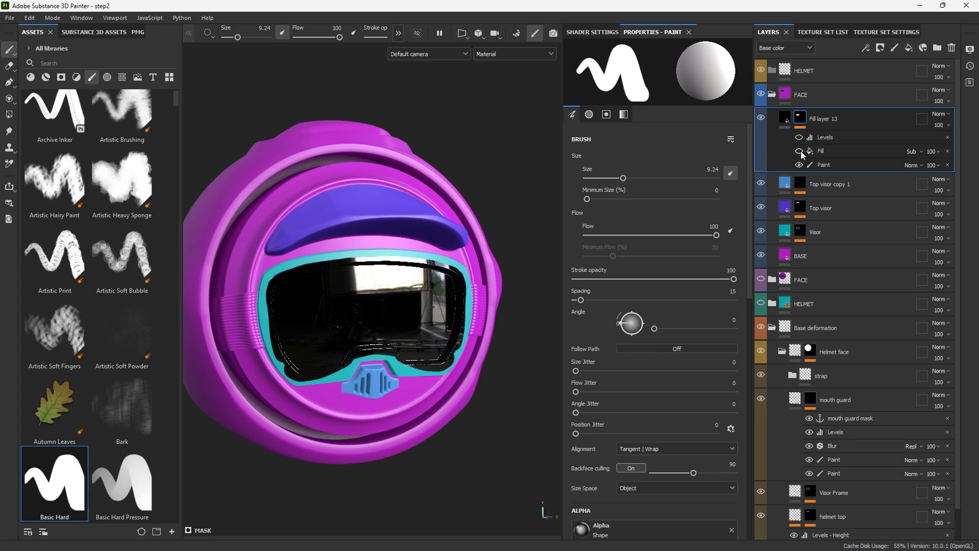
pyautogui.click(799, 165)
pyautogui.click(799, 164)
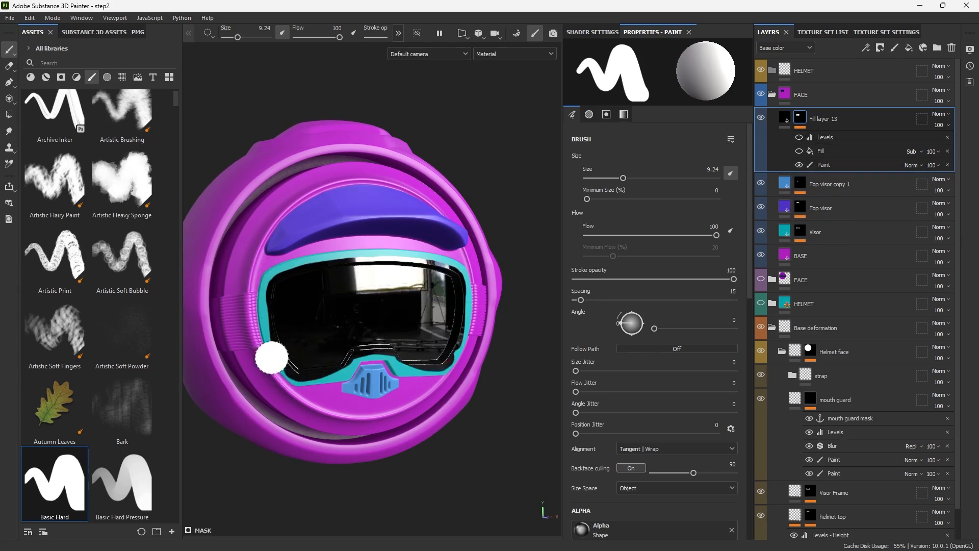
# Compare Fill layer 13's mask with the Subtract fill off and on, check its blend mode, and show the Levels effect again
pyautogui.click(799, 151)
pyautogui.click(804, 152)
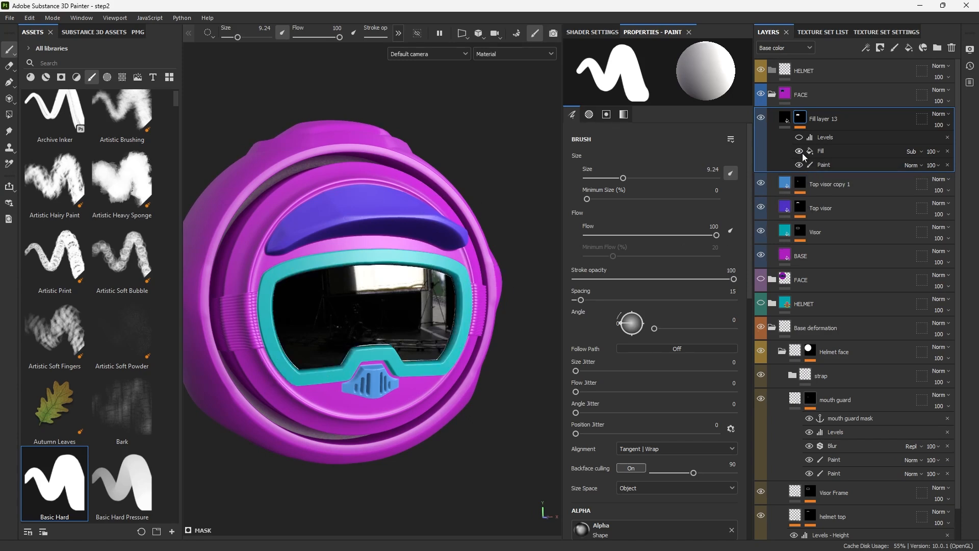
pyautogui.click(912, 151)
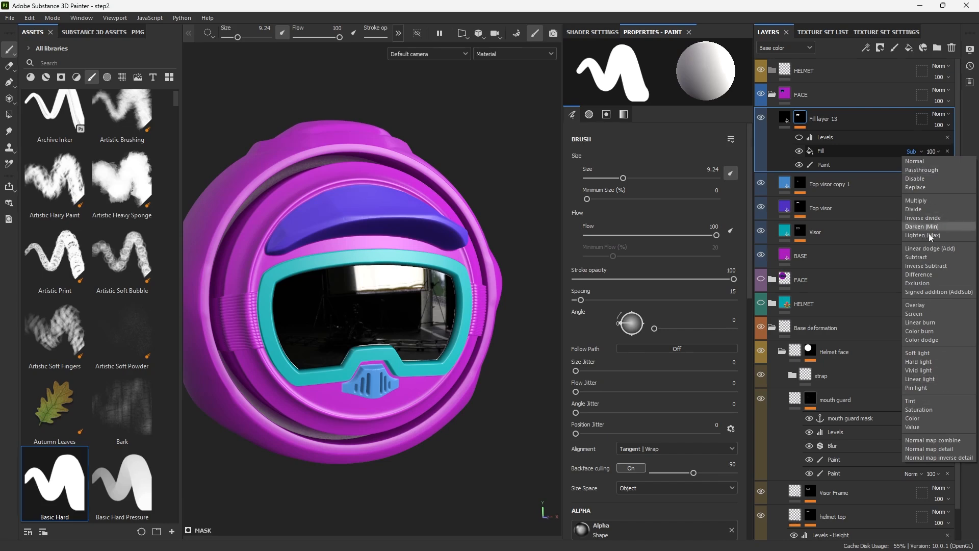
pyautogui.click(921, 150)
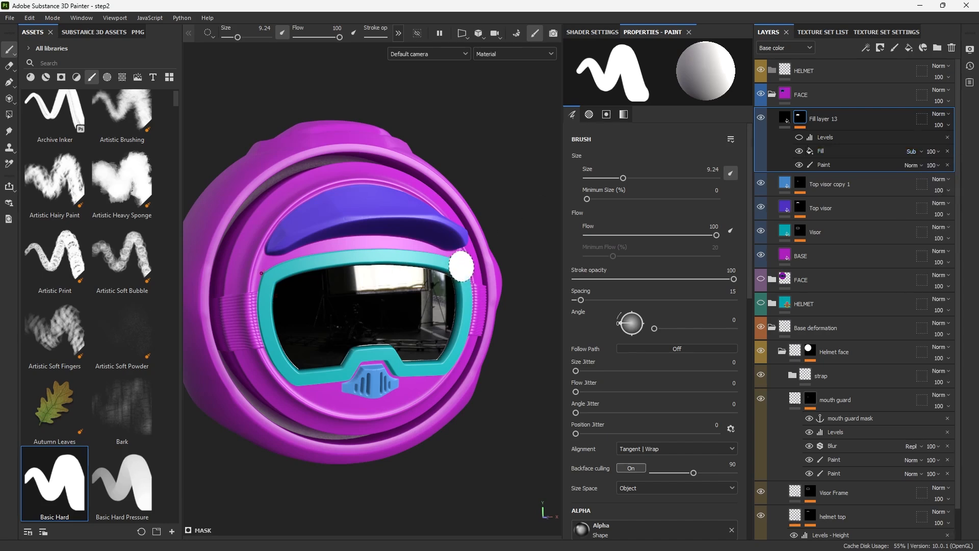
pyautogui.click(799, 151)
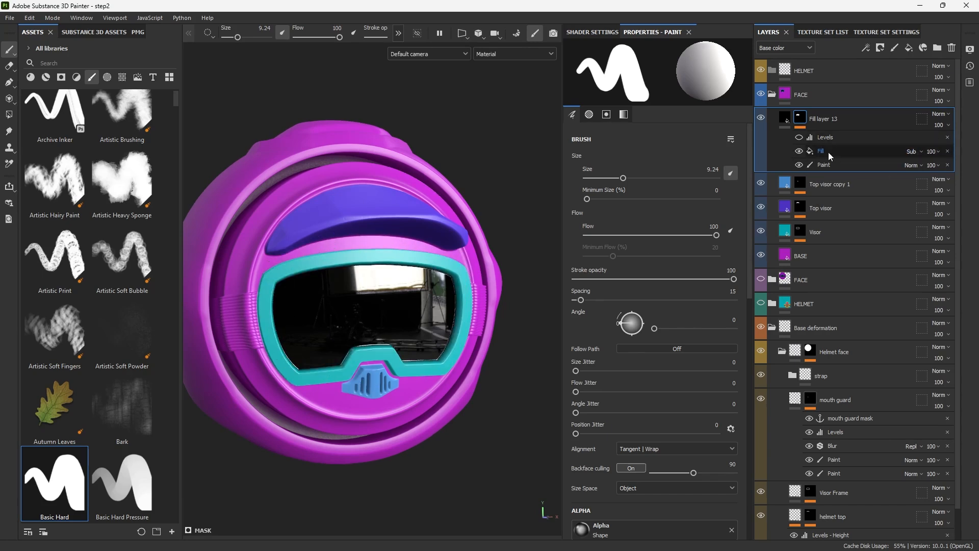
pyautogui.click(799, 137)
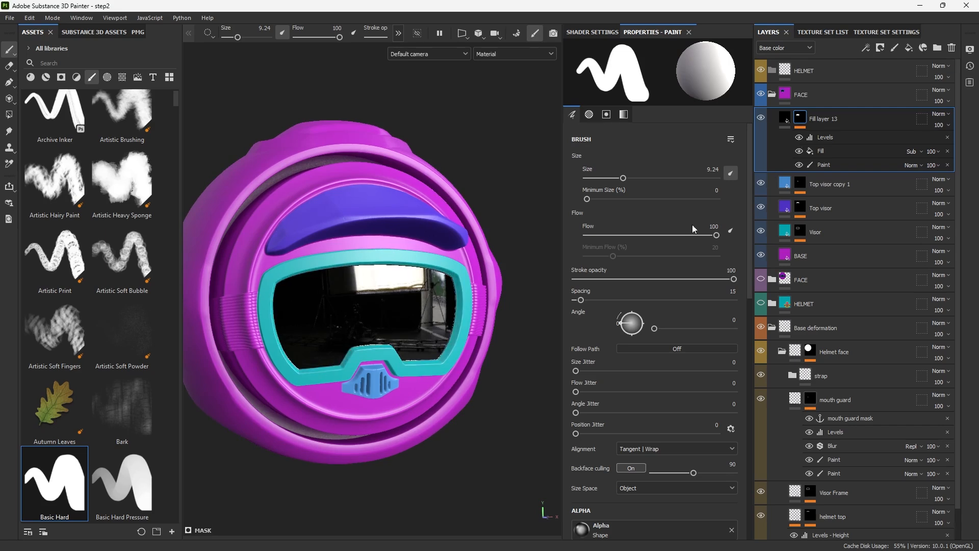
# Collapse the FACE and Base deformation groups to tidy the layer stack, with the top HELMET group selected
pyautogui.scroll(-5, 516, 330)
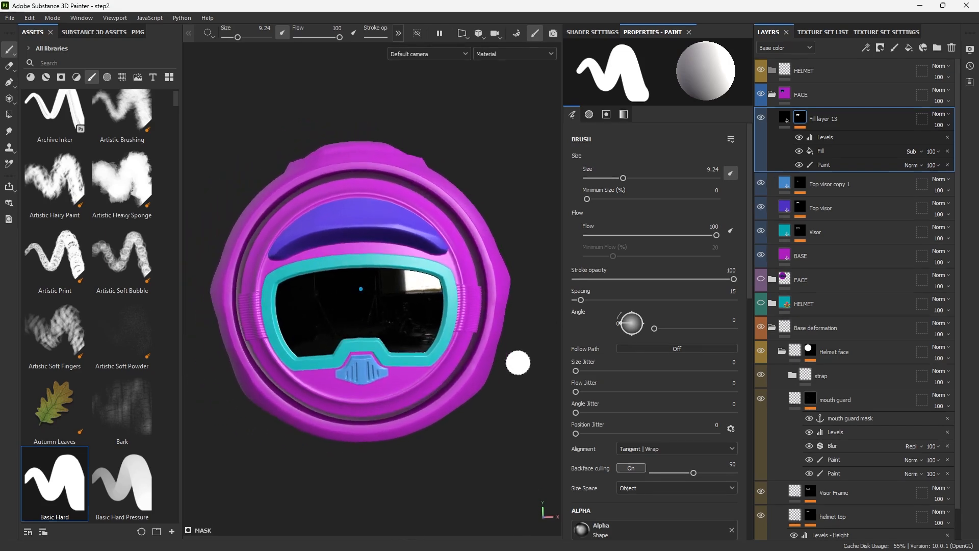
pyautogui.keyDown('alt'); pyautogui.moveTo(482, 202); pyautogui.dragTo(399, 233); pyautogui.keyUp('alt')
pyautogui.keyDown('alt'); pyautogui.moveTo(482, 197); pyautogui.dragTo(438, 146); pyautogui.keyUp('alt')
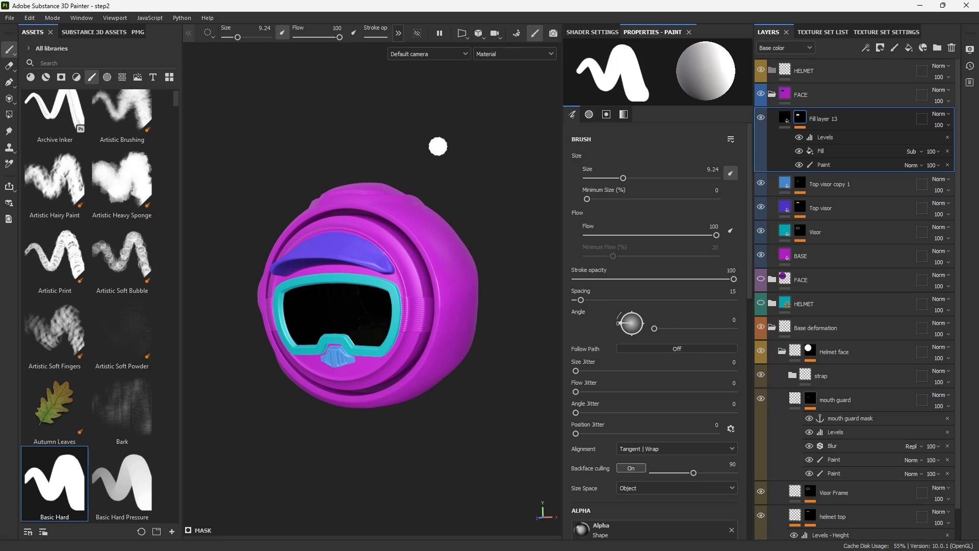
pyautogui.click(773, 94)
pyautogui.click(773, 70)
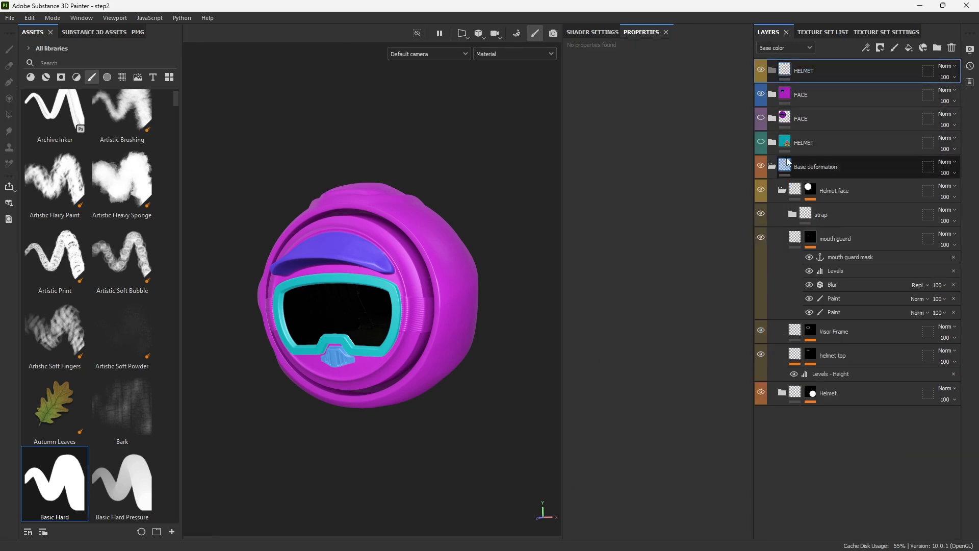
pyautogui.click(772, 167)
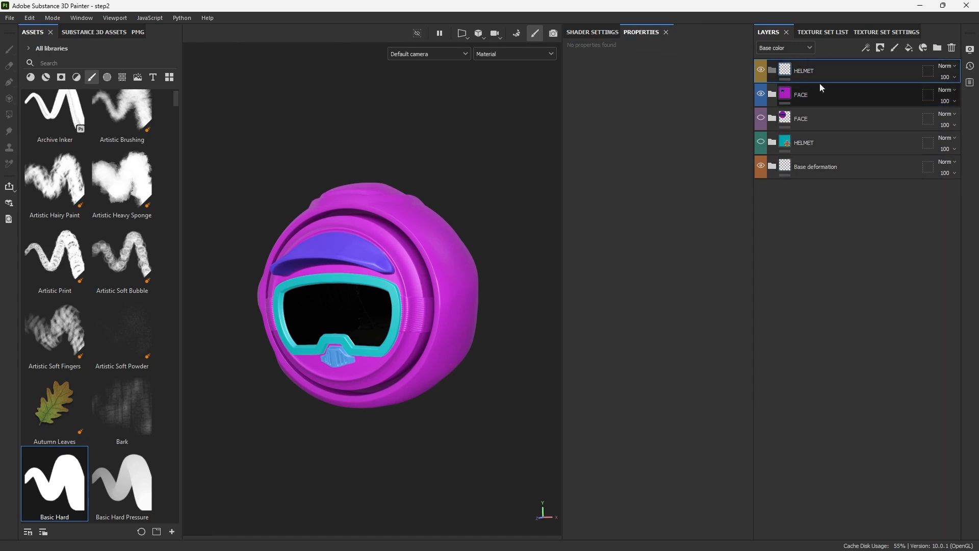
# Add a fill layer in the top HELMET group with only the color channel active and its teal base color sampled from the lower HELMET group
pyautogui.click(909, 47)
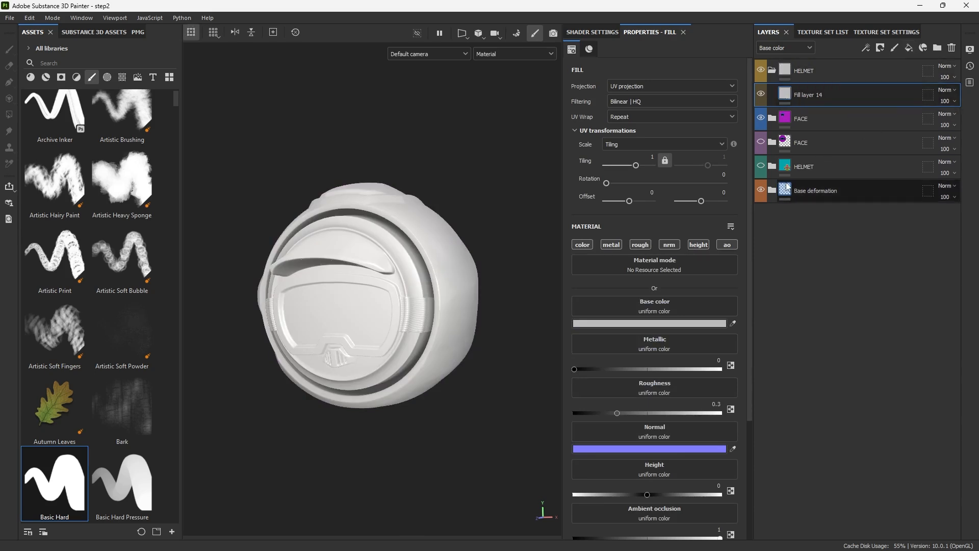
pyautogui.click(733, 324)
pyautogui.click(786, 163)
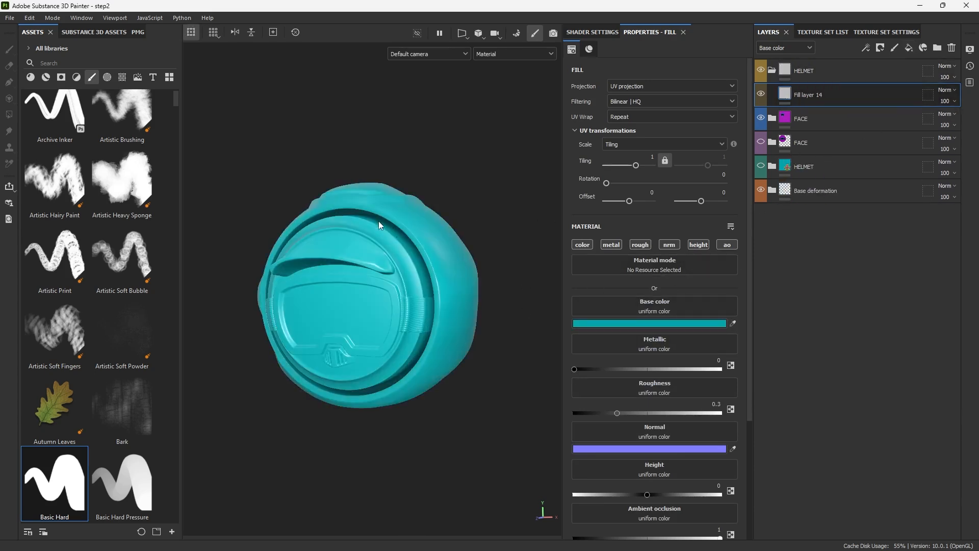
pyautogui.click(582, 245)
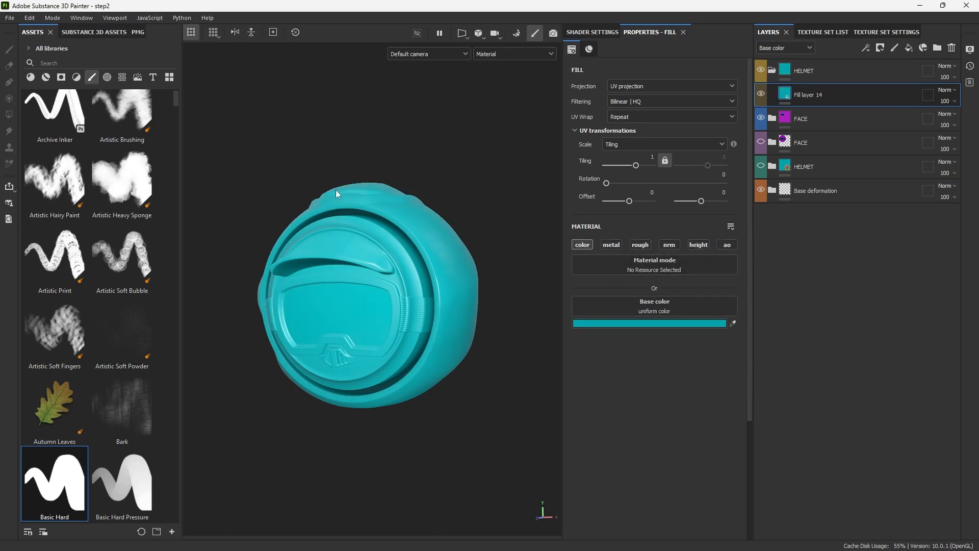
# Add a black mask with a paint effect to the top HELMET group
pyautogui.keyDown('alt'); pyautogui.moveTo(417, 226); pyautogui.dragTo(429, 225); pyautogui.keyUp('alt')
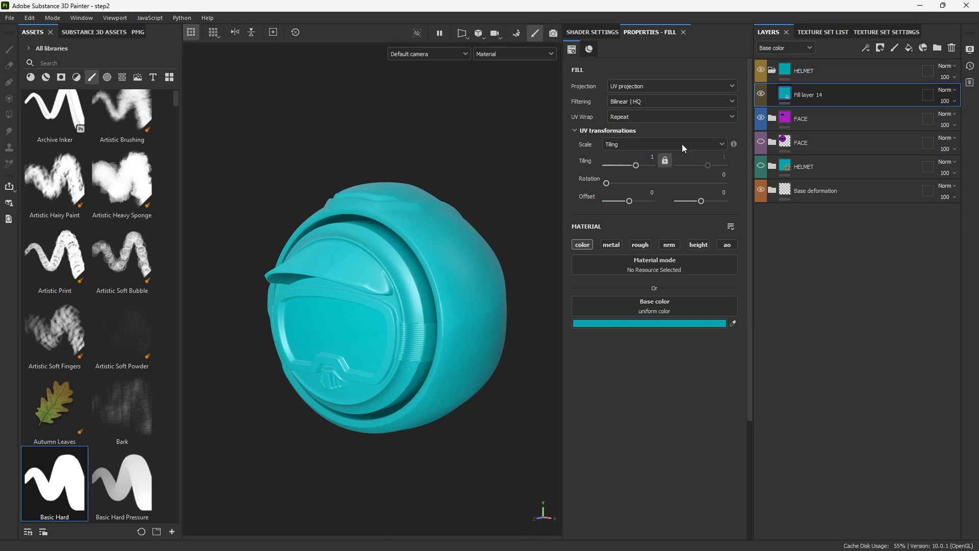
pyautogui.keyDown('alt'); pyautogui.moveTo(509, 183); pyautogui.dragTo(345, 203); pyautogui.keyUp('alt')
pyautogui.keyDown('alt'); pyautogui.moveTo(434, 179); pyautogui.dragTo(528, 153); pyautogui.keyUp('alt')
pyautogui.click(813, 72)
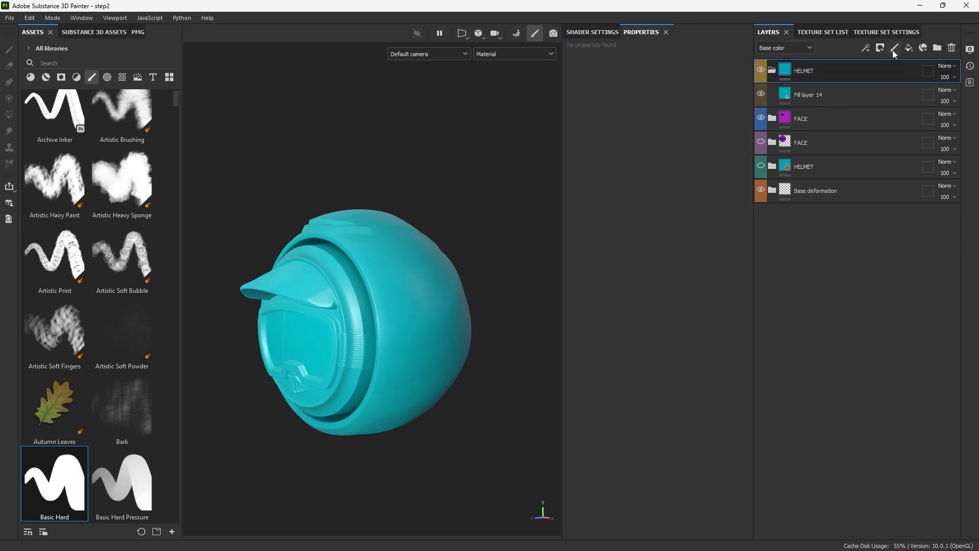
pyautogui.click(880, 46)
pyautogui.click(901, 73)
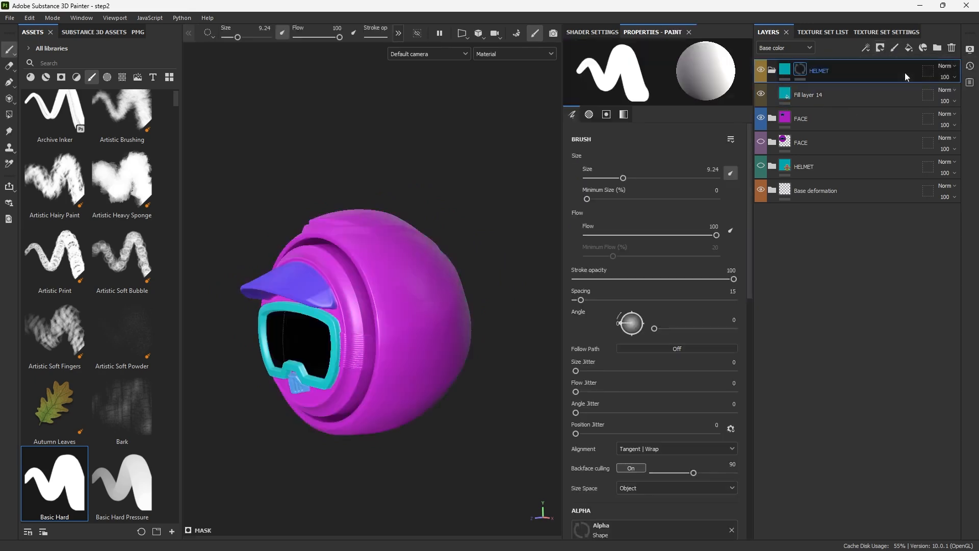
pyautogui.click(865, 47)
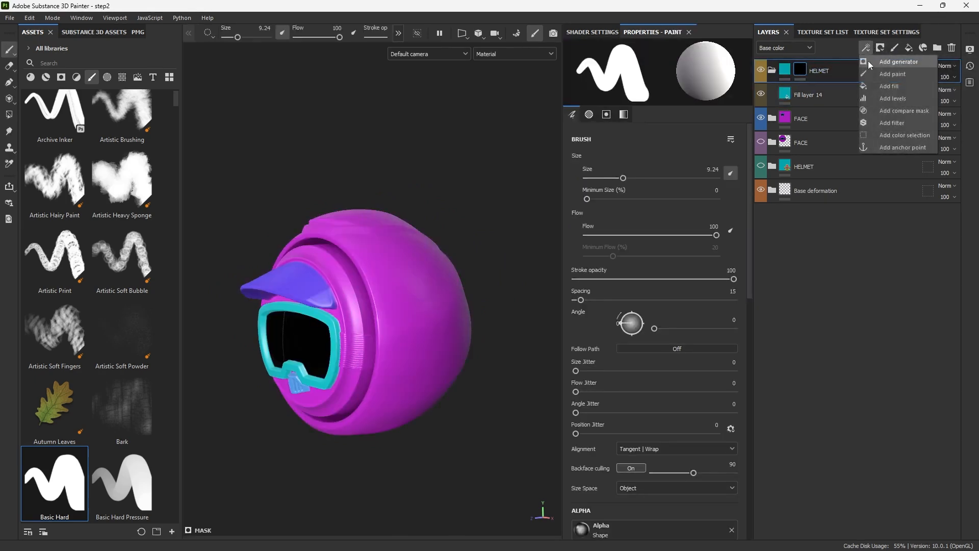
pyautogui.click(889, 74)
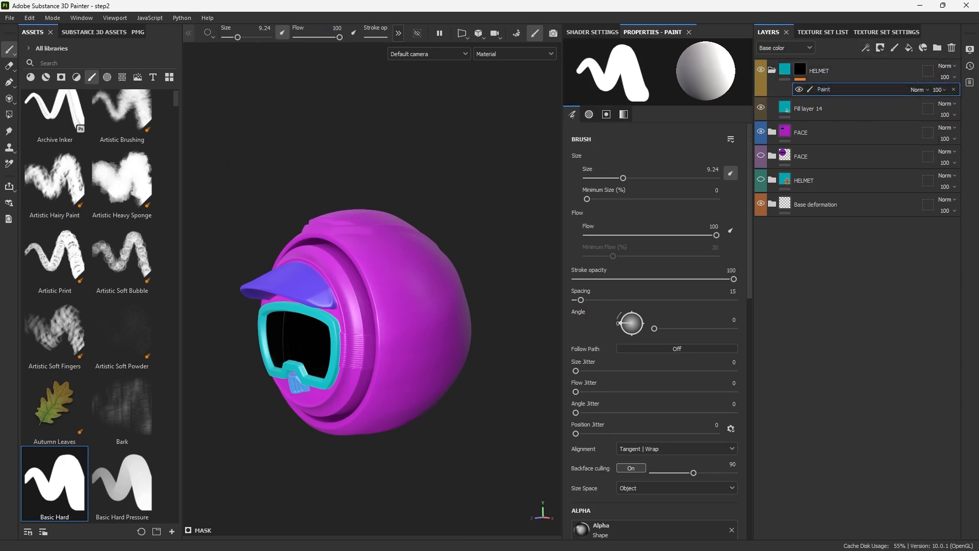
# Fill the helmet shell's UV islands with white in the HELMET group's mask using Polygon Fill in UV chunk mode, and return to the Paint tool
pyautogui.click(9, 115)
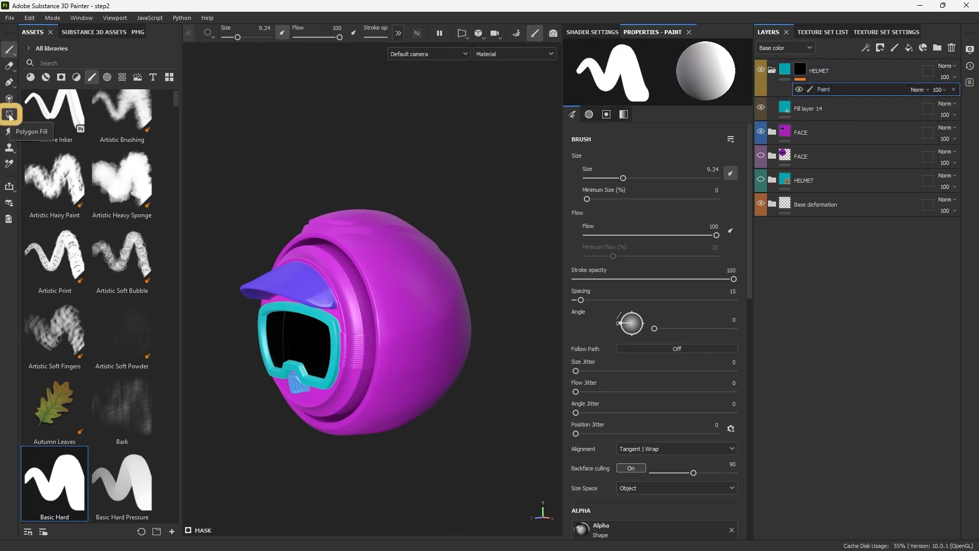
pyautogui.click(9, 115)
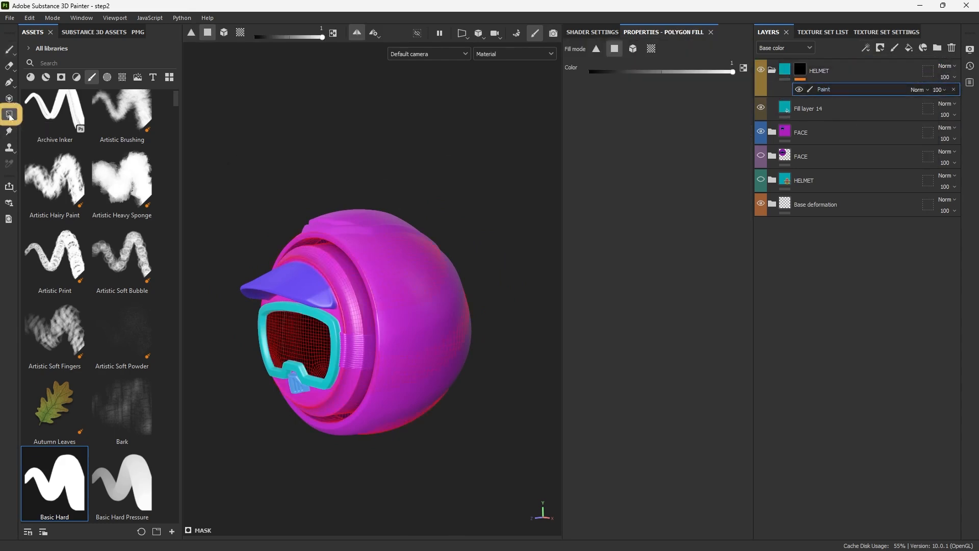
pyautogui.click(241, 34)
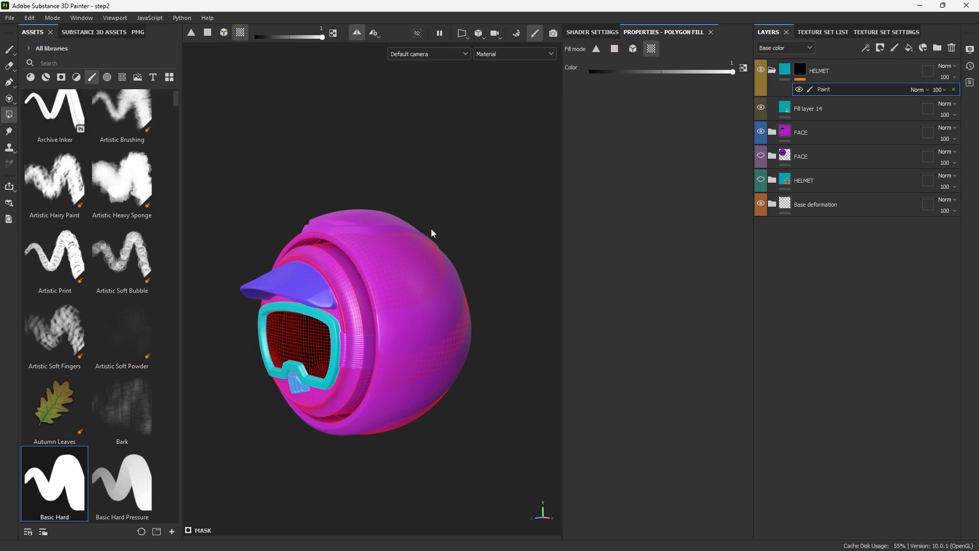
pyautogui.keyDown('alt'); pyautogui.moveTo(431, 228); pyautogui.dragTo(456, 87); pyautogui.keyUp('alt')
pyautogui.keyDown('alt'); pyautogui.moveTo(455, 87); pyautogui.dragTo(458, 158, button='right'); pyautogui.keyUp('alt')
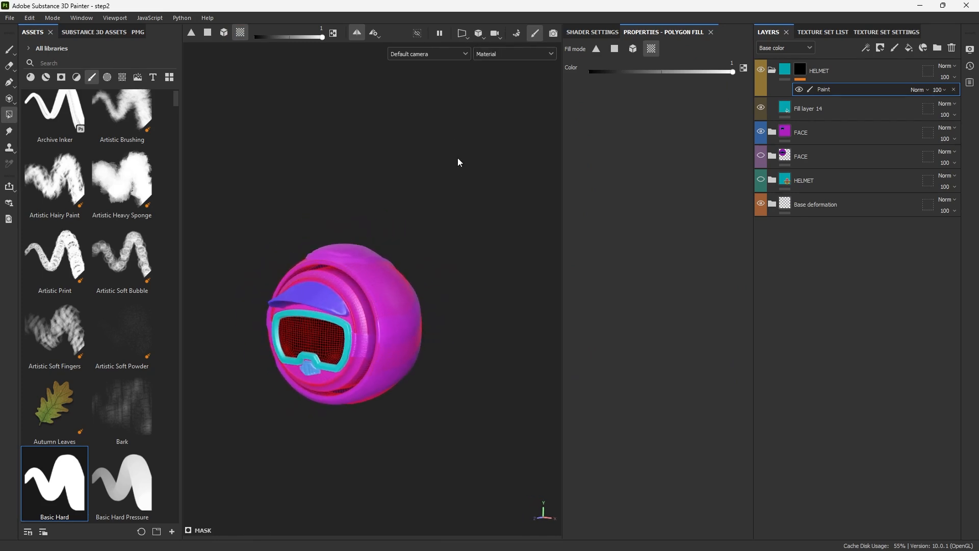
pyautogui.press('F3')
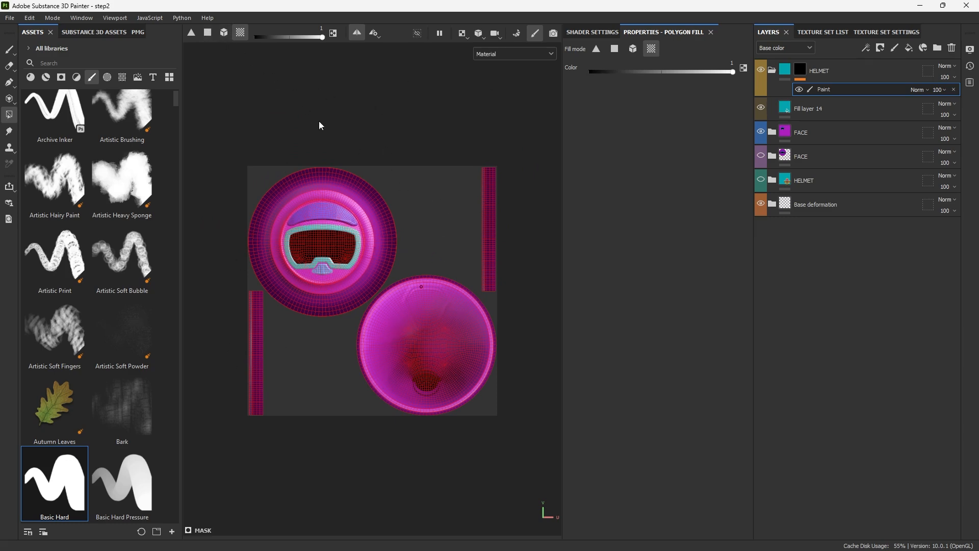
pyautogui.press('F2')
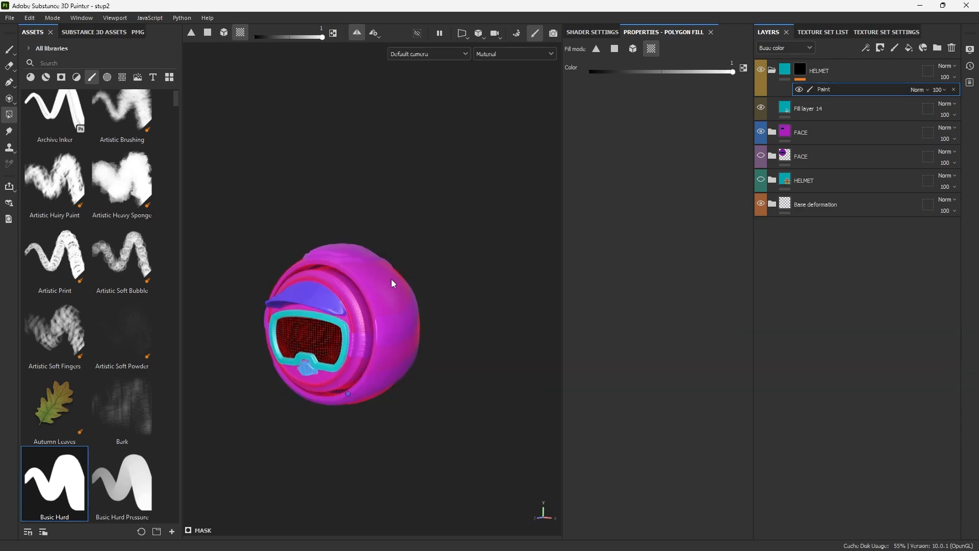
pyautogui.keyDown('alt'); pyautogui.moveTo(390, 279); pyautogui.dragTo(476, 267); pyautogui.keyUp('alt')
pyautogui.scroll(-4, 418, 252)
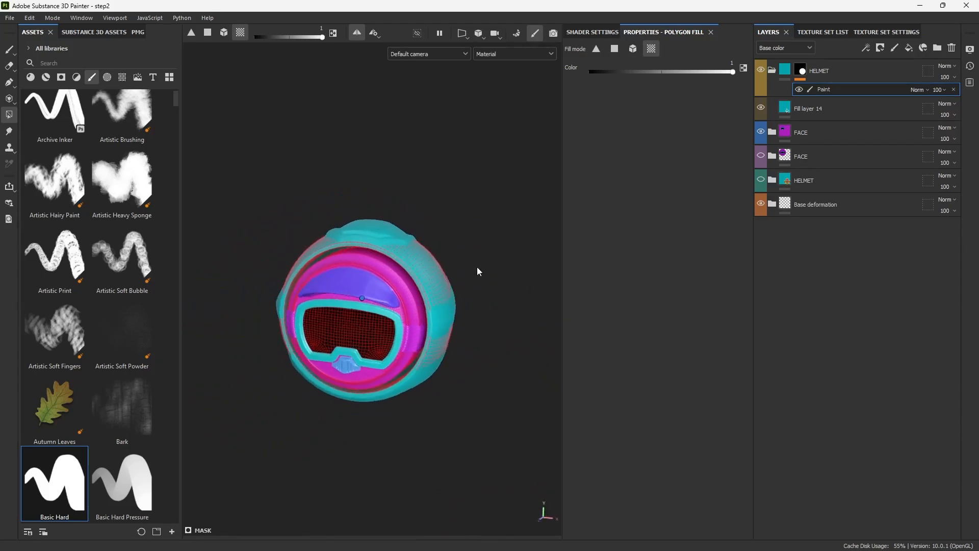
pyautogui.scroll(1, 477, 267)
pyautogui.click(9, 50)
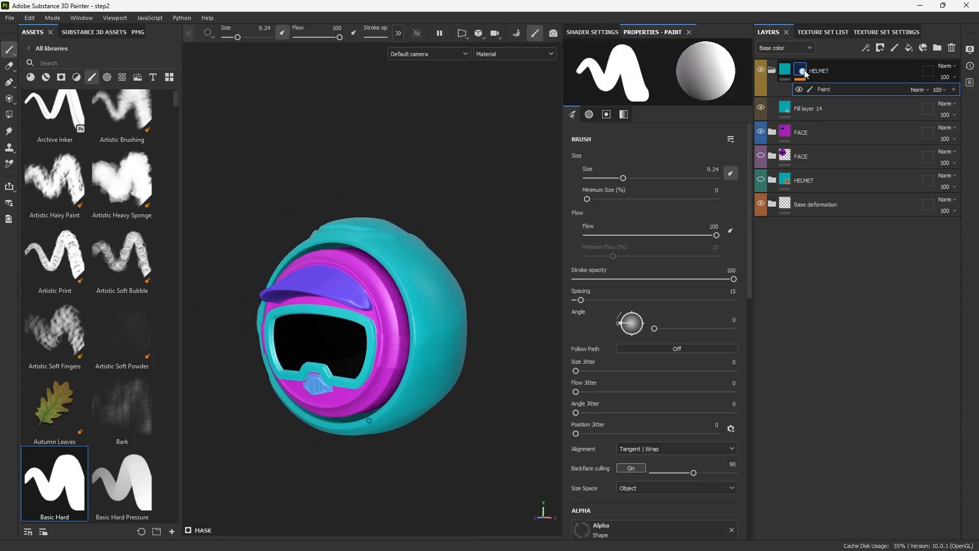
pyautogui.moveTo(521, 201)
pyautogui.keyDown('alt'); pyautogui.mouseDown()
pyautogui.moveTo(402, 224)
pyautogui.moveTo(380, 213)
pyautogui.mouseUp(); pyautogui.keyUp('alt')
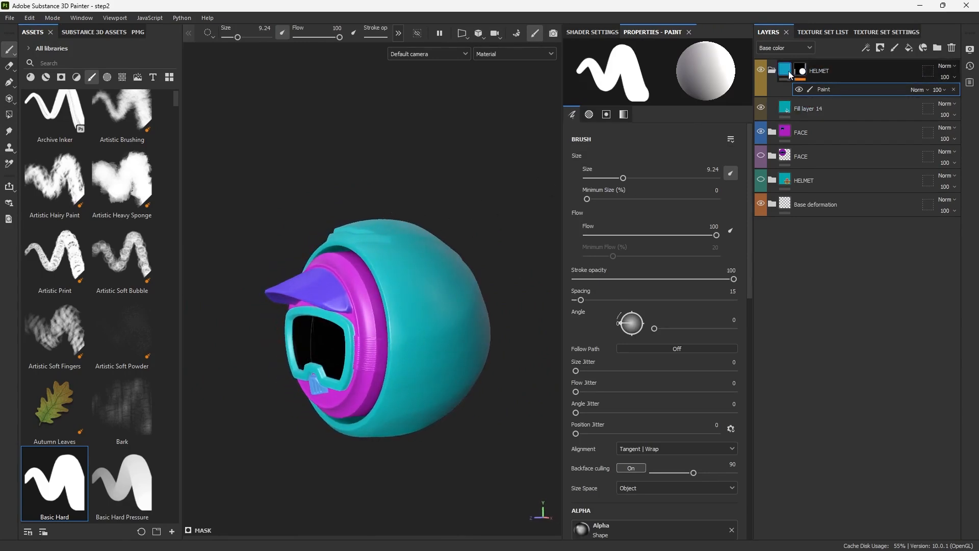
# Test the HELMET group's mask by adding a red FF0000 fill layer and moving it into the group, then delete that layer and select Fill layer 14
pyautogui.press('Delete')
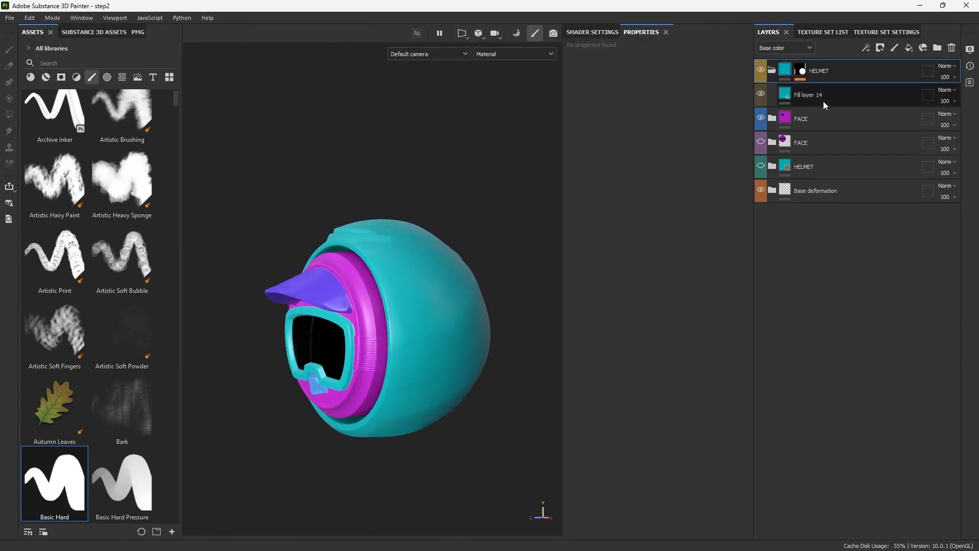
pyautogui.click(908, 48)
pyautogui.click(704, 323)
pyautogui.click(761, 350)
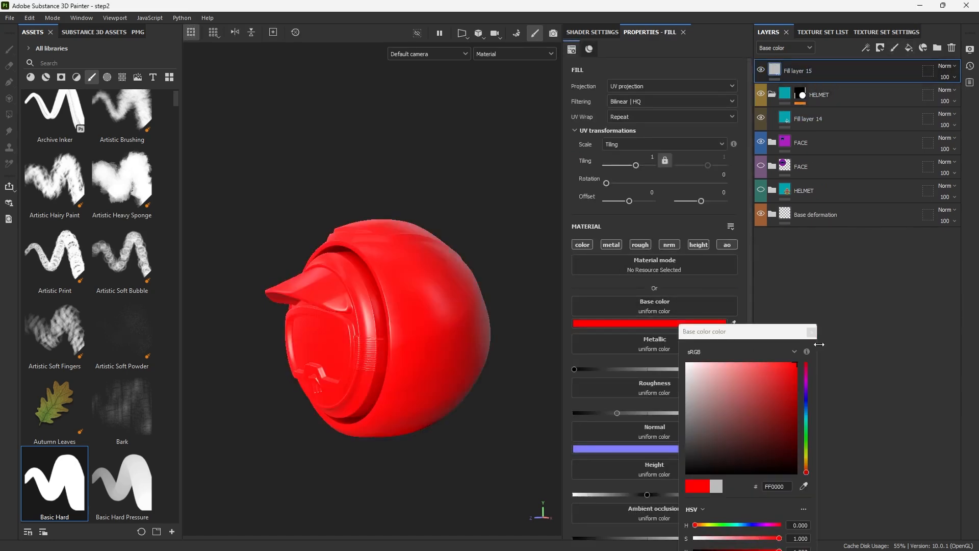
pyautogui.moveTo(820, 70); pyautogui.dragTo(825, 94)
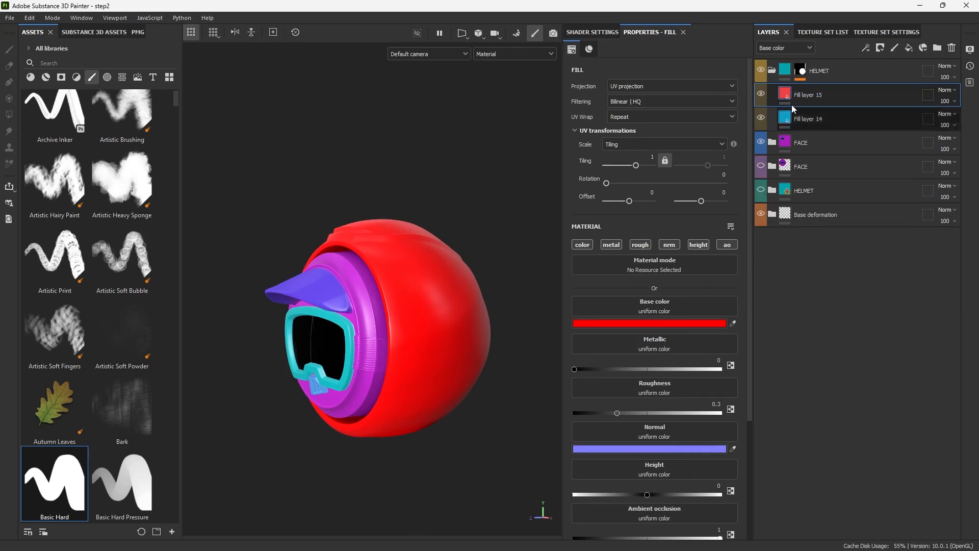
pyautogui.press('Delete')
pyautogui.doubleClick(812, 93)
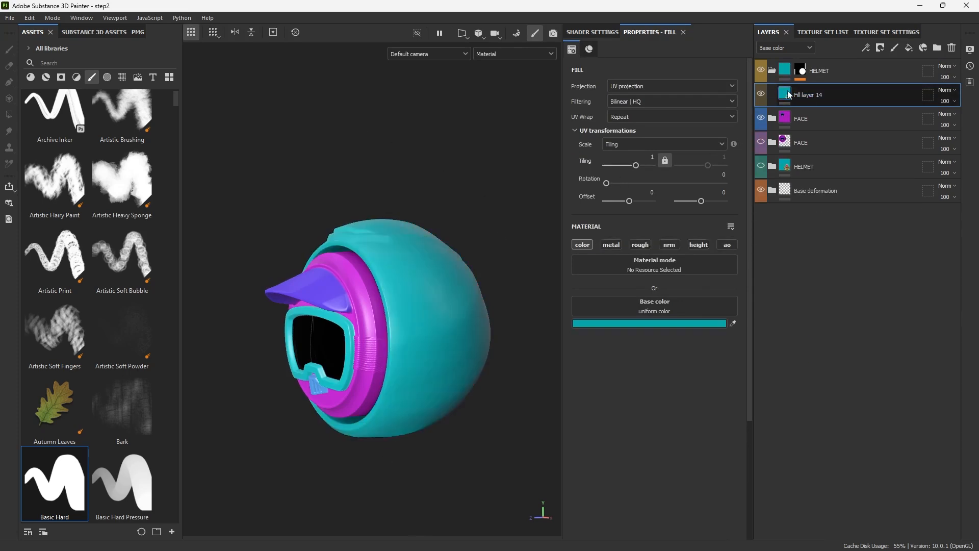
# Rename Fill layer 14 as HELMET BASE
pyautogui.write('HELMET_BASE')
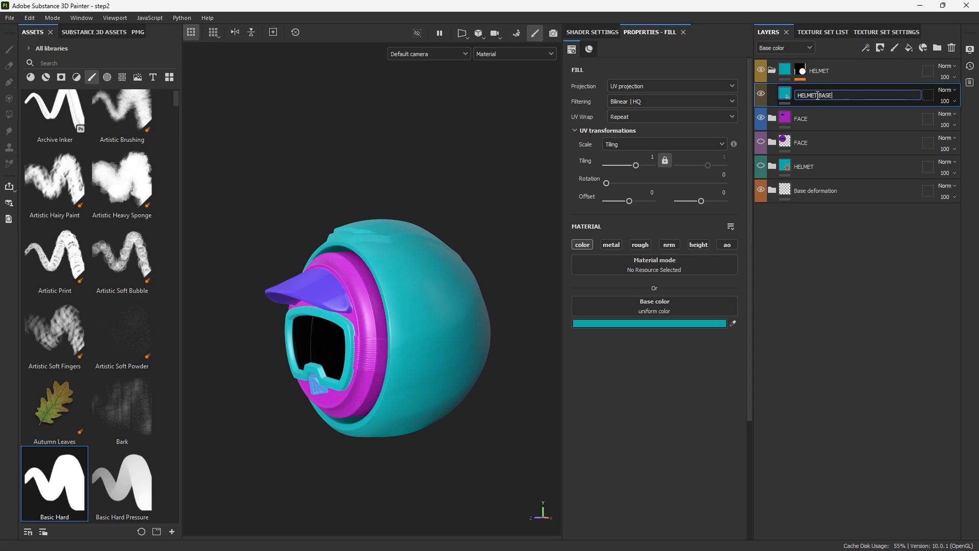
pyautogui.press('Return')
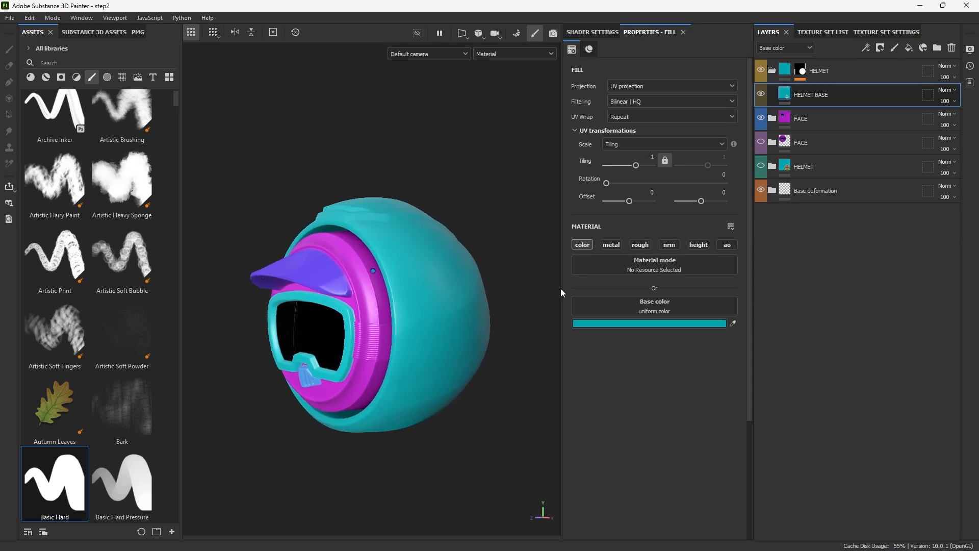
pyautogui.keyDown('alt'); pyautogui.moveTo(293, 264); pyautogui.dragTo(290, 265, button='middle'); pyautogui.keyUp('alt')
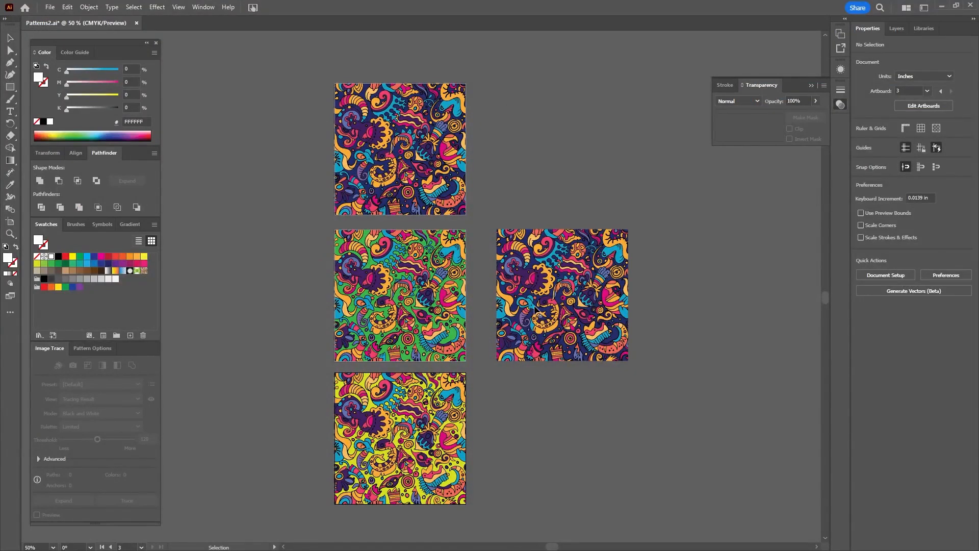
# Switch to Illustrator and examine the blue, green and yellow pattern artboards in Patterns2.ai up close
pyautogui.keyDown('alt'); pyautogui.scroll(3, 420, 254); pyautogui.keyUp('alt')
pyautogui.keyDown('alt'); pyautogui.scroll(-1, 437, 274); pyautogui.keyUp('alt')
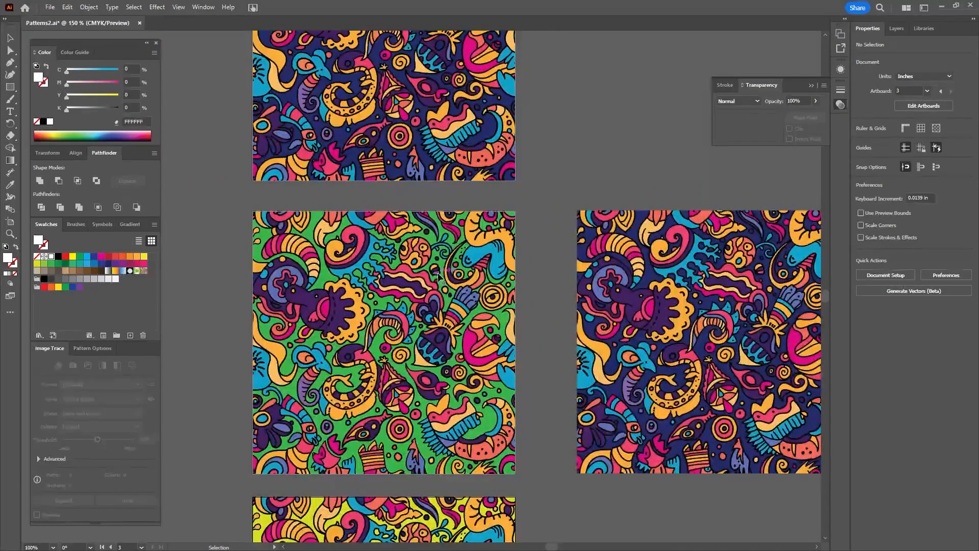
pyautogui.scroll(5, 420, 147)
pyautogui.keyDown('alt'); pyautogui.scroll(2, 386, 160); pyautogui.keyUp('alt')
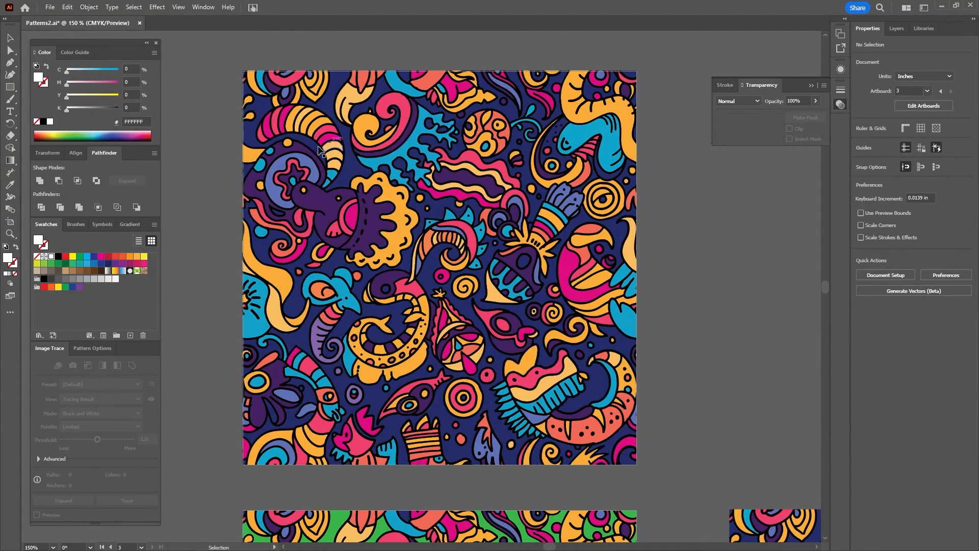
pyautogui.moveTo(480, 396); pyautogui.dragTo(423, 402)
pyautogui.moveTo(475, 291); pyautogui.dragTo(492, 306)
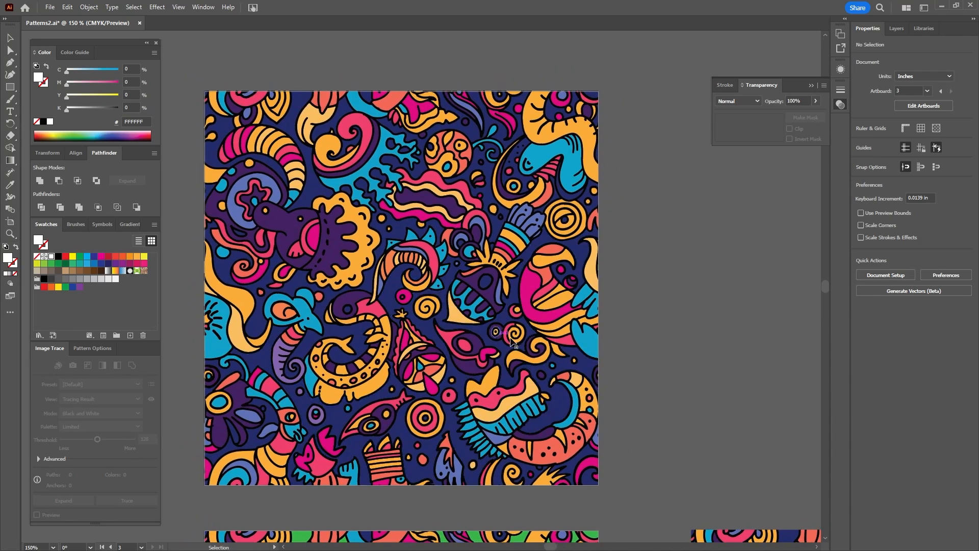
pyautogui.keyDown('alt'); pyautogui.scroll(-3, 635, 286); pyautogui.keyUp('alt')
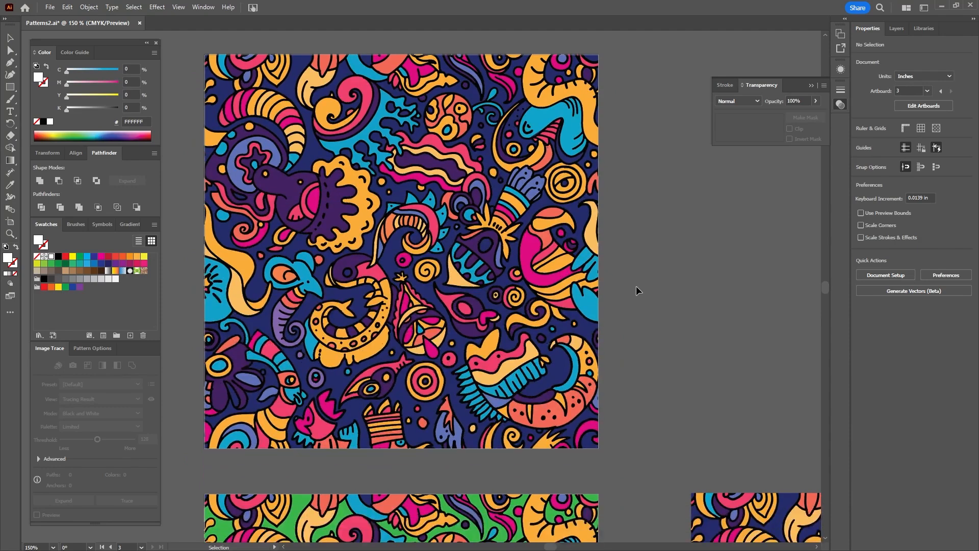
pyautogui.moveTo(635, 286); pyautogui.dragTo(510, 206)
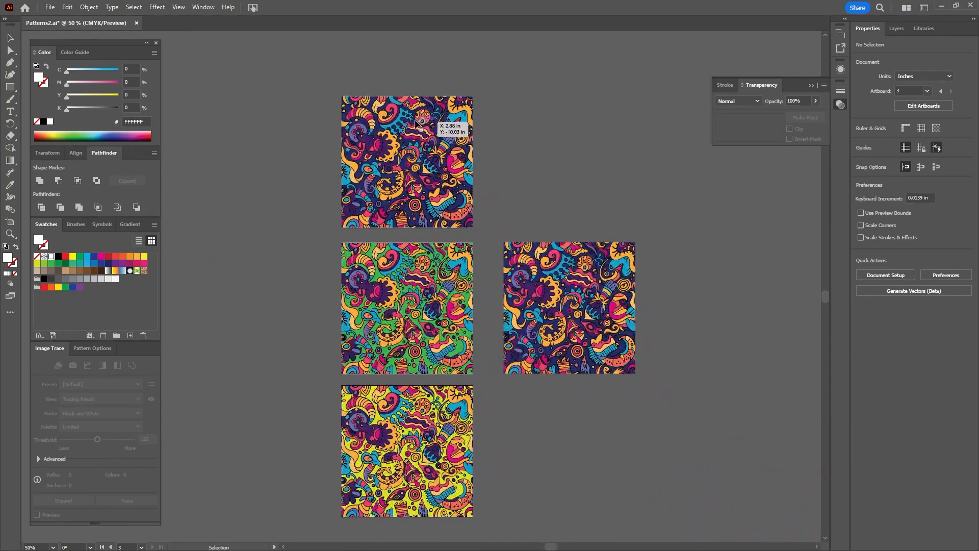
pyautogui.moveTo(448, 125)
pyautogui.mouseDown()
pyautogui.moveTo(417, 103)
pyautogui.moveTo(441, 131)
pyautogui.mouseUp()
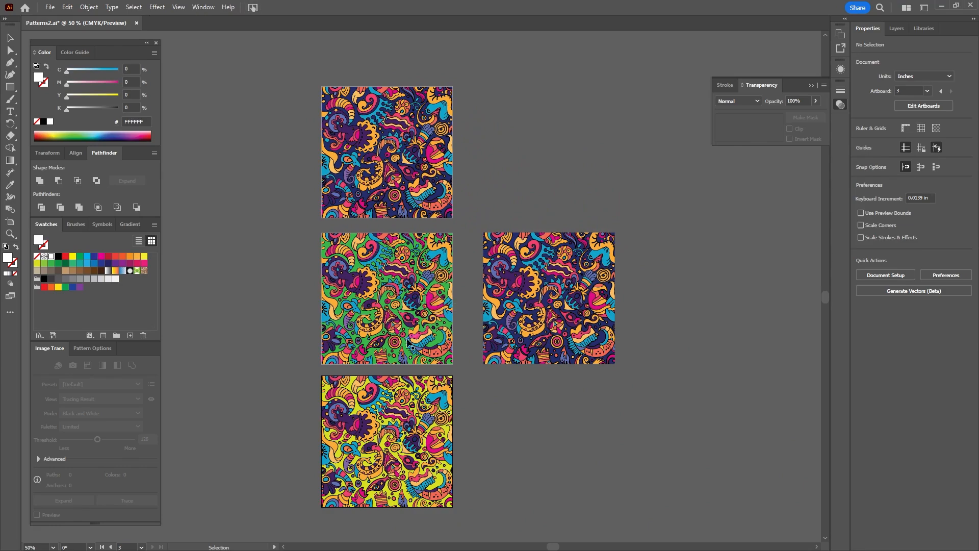
pyautogui.keyDown('alt'); pyautogui.scroll(2, 408, 342); pyautogui.keyUp('alt')
pyautogui.scroll(-4, 408, 341)
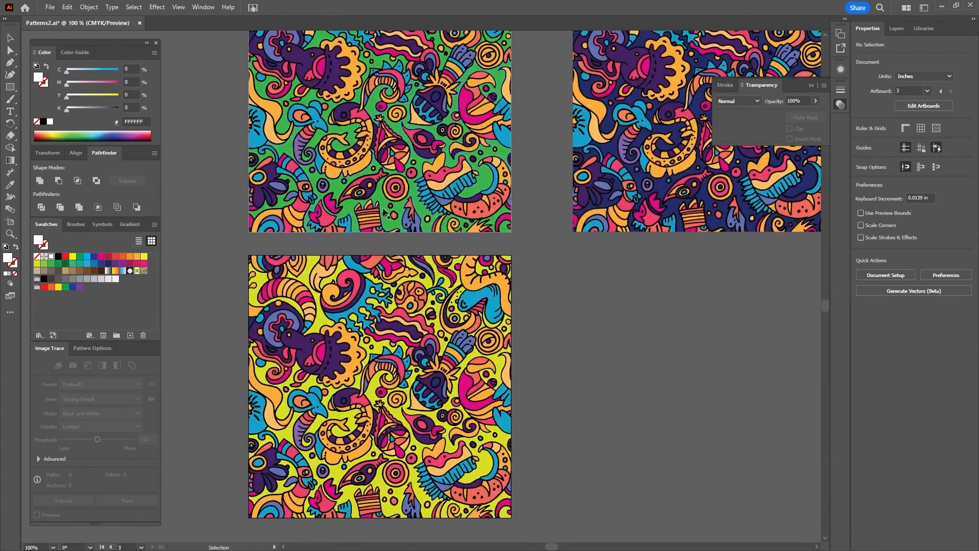
pyautogui.keyDown('alt'); pyautogui.scroll(-1, 403, 207); pyautogui.keyUp('alt')
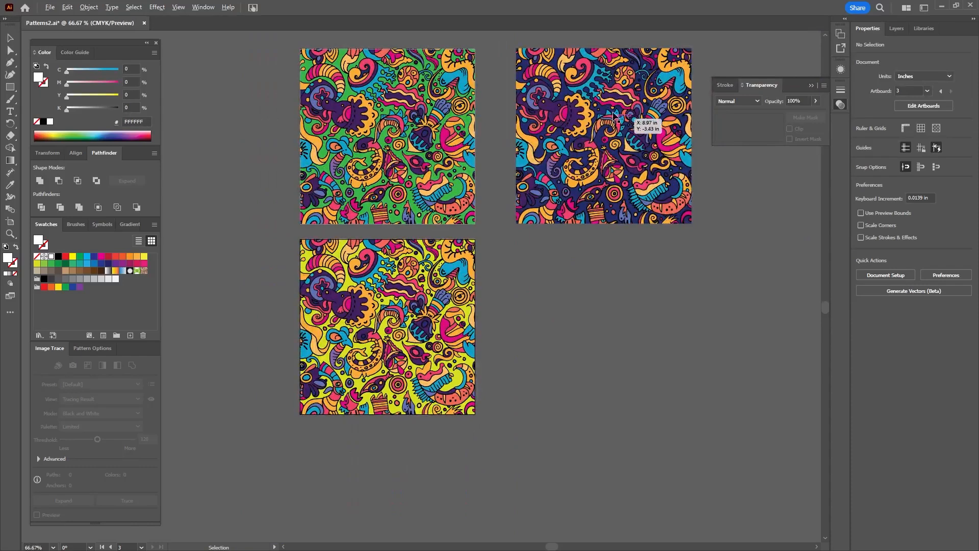
# Duplicate the loose blue pattern artwork beside the yellow artboard and recolor one navy background path of the copy orange F15A29
pyautogui.keyDown('alt'); pyautogui.moveTo(616, 118); pyautogui.dragTo(621, 290); pyautogui.keyUp('alt')
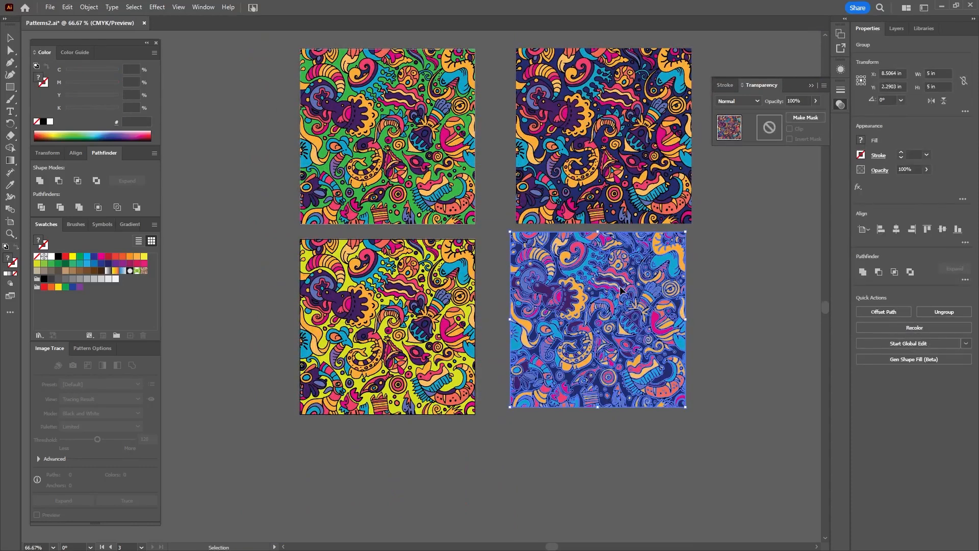
pyautogui.doubleClick(621, 289)
pyautogui.doubleClick(621, 290)
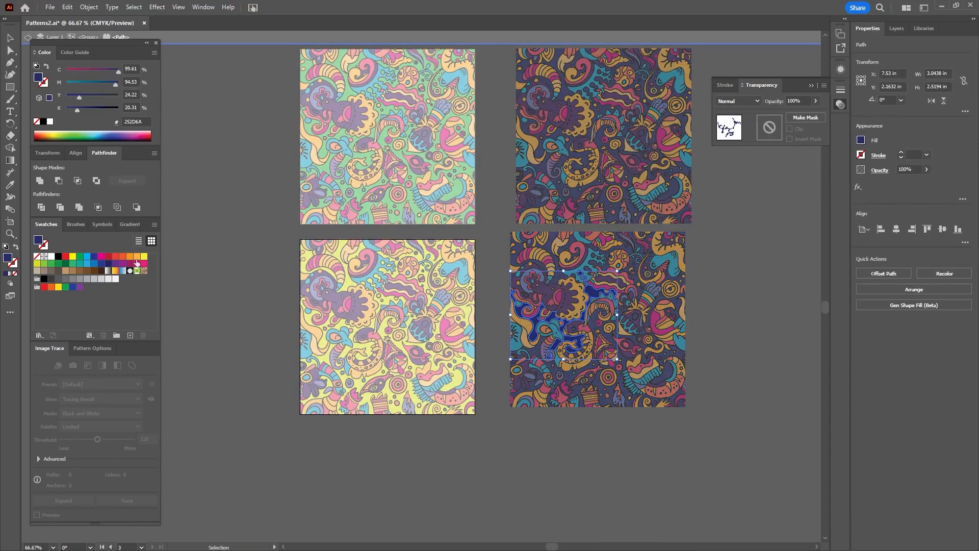
pyautogui.click(123, 257)
pyautogui.doubleClick(744, 308)
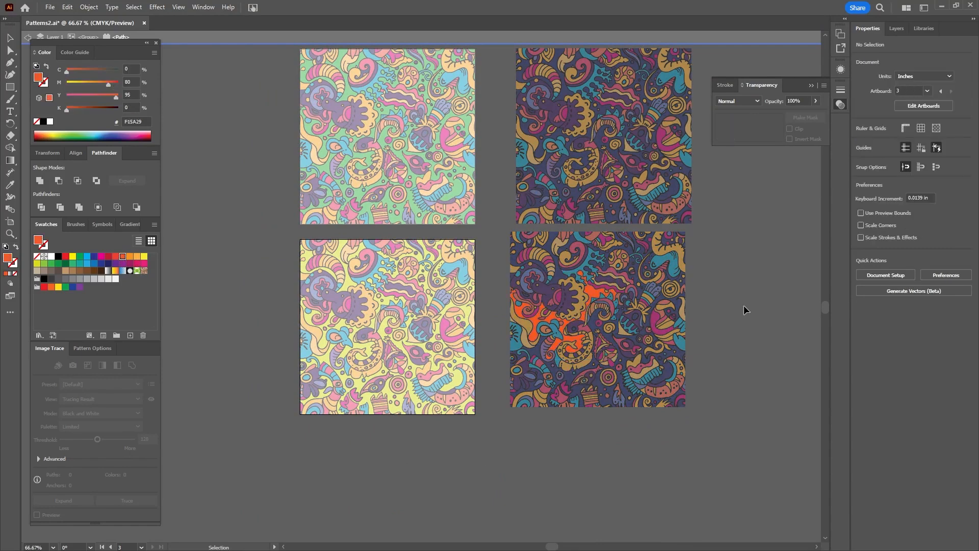
# Rename the artboard of the blue pattern, Artboard 1, as PATTER BLUE
pyautogui.keyDown('alt'); pyautogui.scroll(-1, 541, 191); pyautogui.keyUp('alt')
pyautogui.scroll(2, 541, 189)
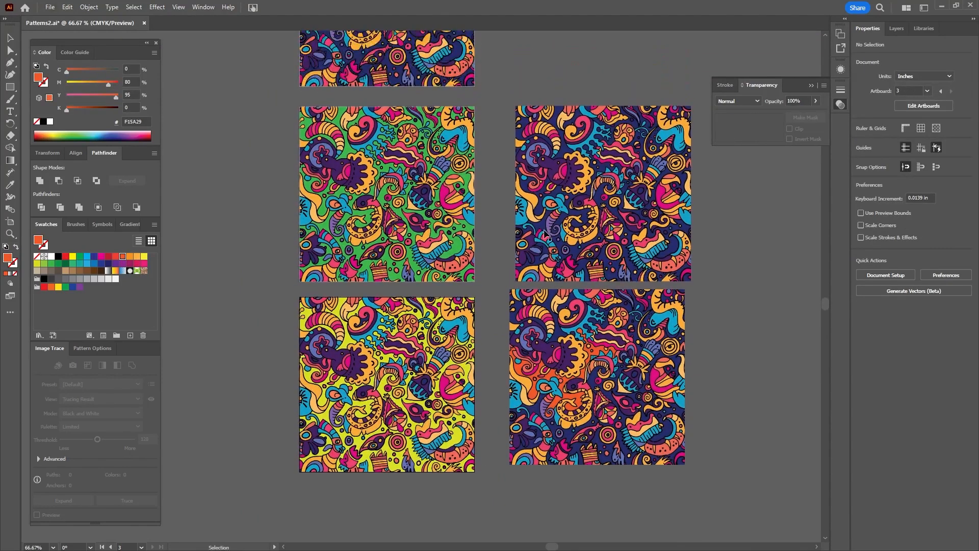
pyautogui.moveTo(540, 190); pyautogui.dragTo(519, 242)
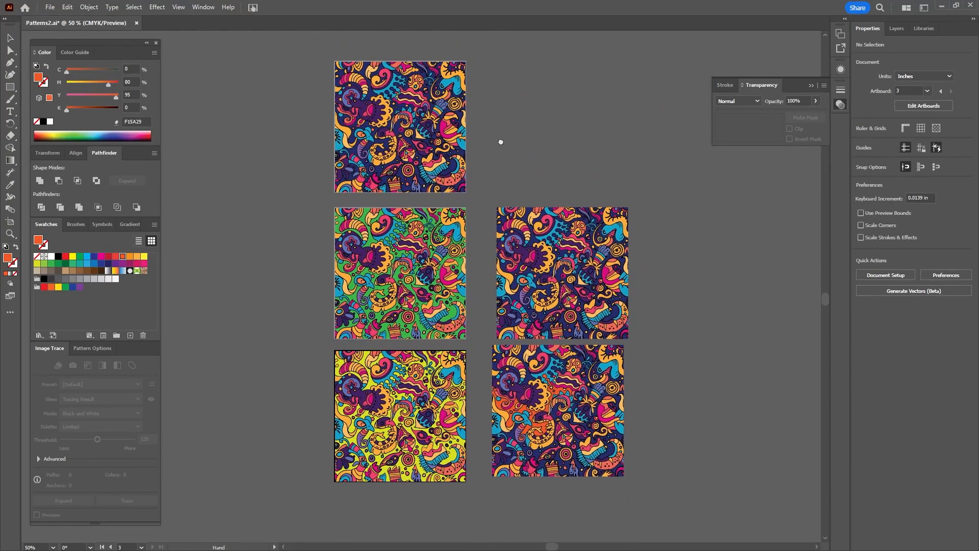
pyautogui.moveTo(498, 123); pyautogui.dragTo(493, 141)
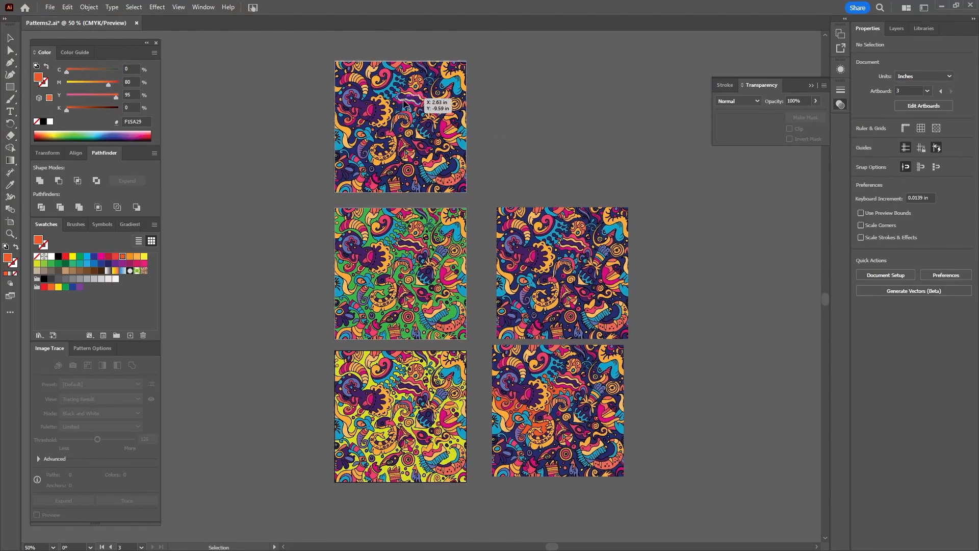
pyautogui.click(10, 222)
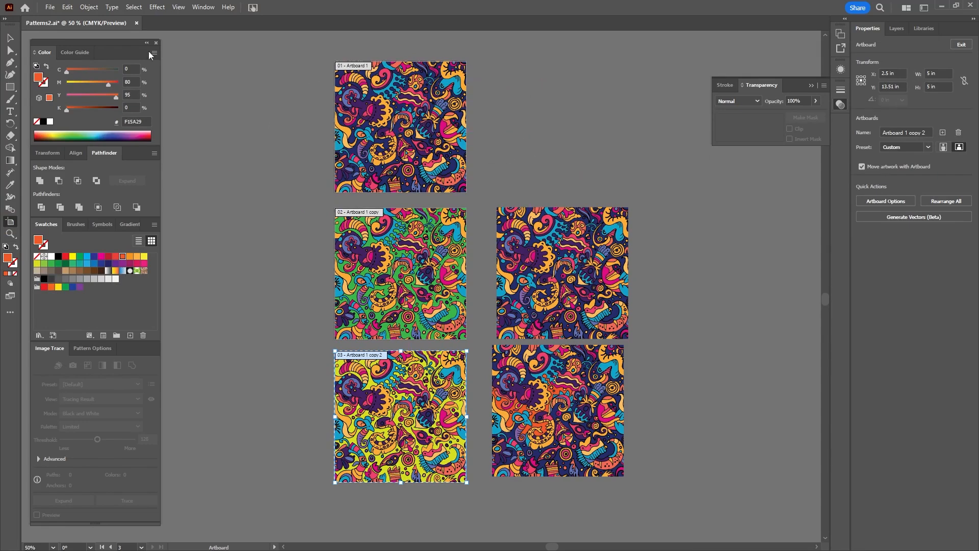
pyautogui.click(398, 127)
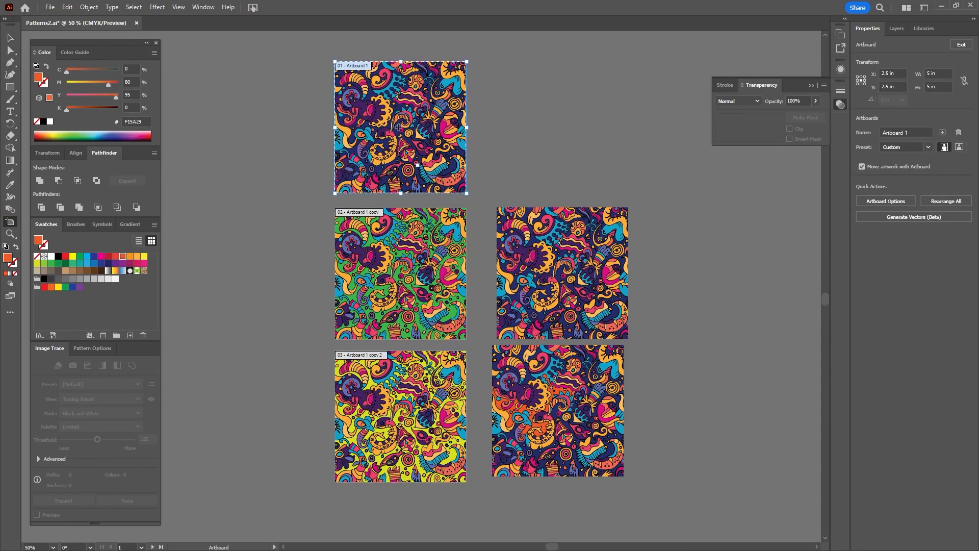
pyautogui.click(915, 131)
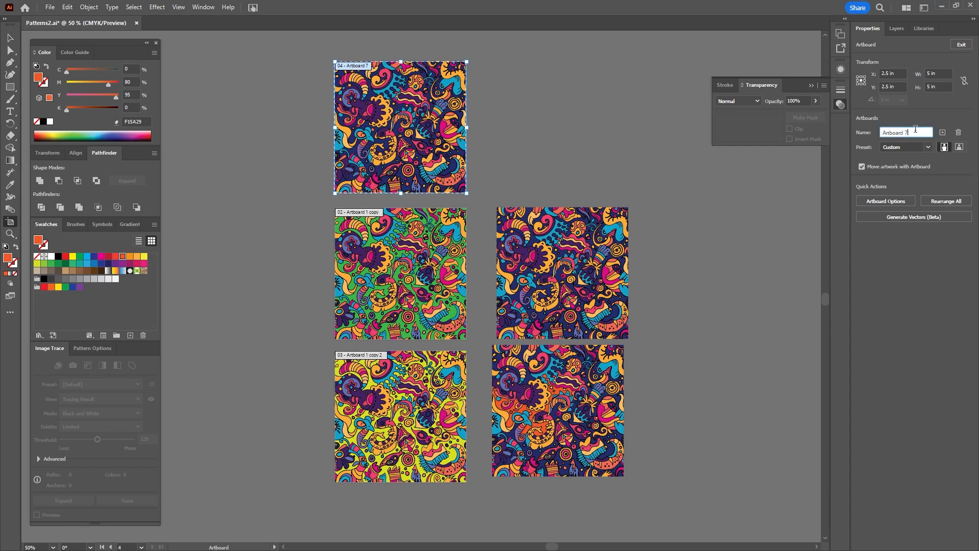
pyautogui.write('PATTER BLUE')
pyautogui.press('Return')
# Copy the blue artboard's name and reuse it to rename the green pattern's artboard as PATTERN GREEN
pyautogui.click(900, 131)
pyautogui.moveTo(908, 132); pyautogui.dragTo(862, 131)
pyautogui.hotkey('ctrl', 'c')
pyautogui.click(445, 274)
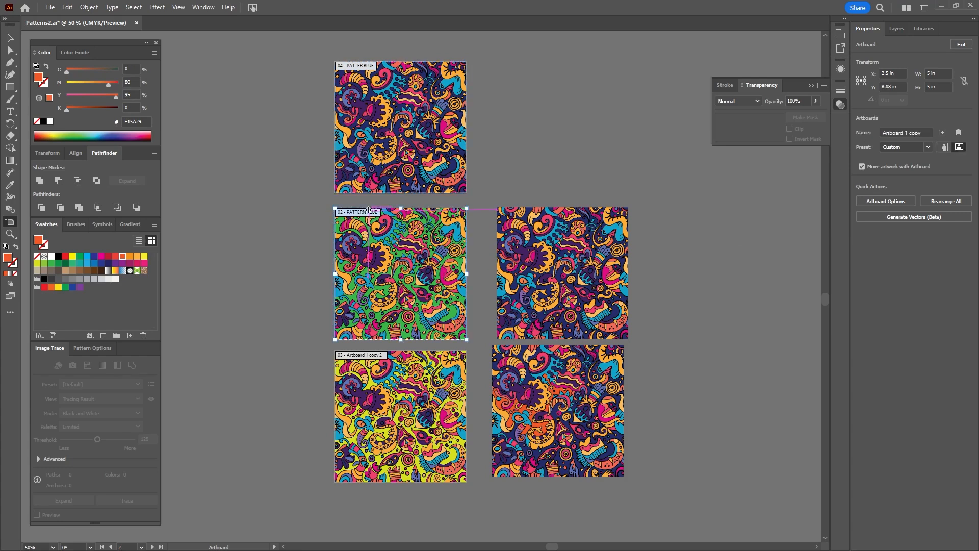
pyautogui.click(906, 132)
pyautogui.hotkey('ctrl', 'v')
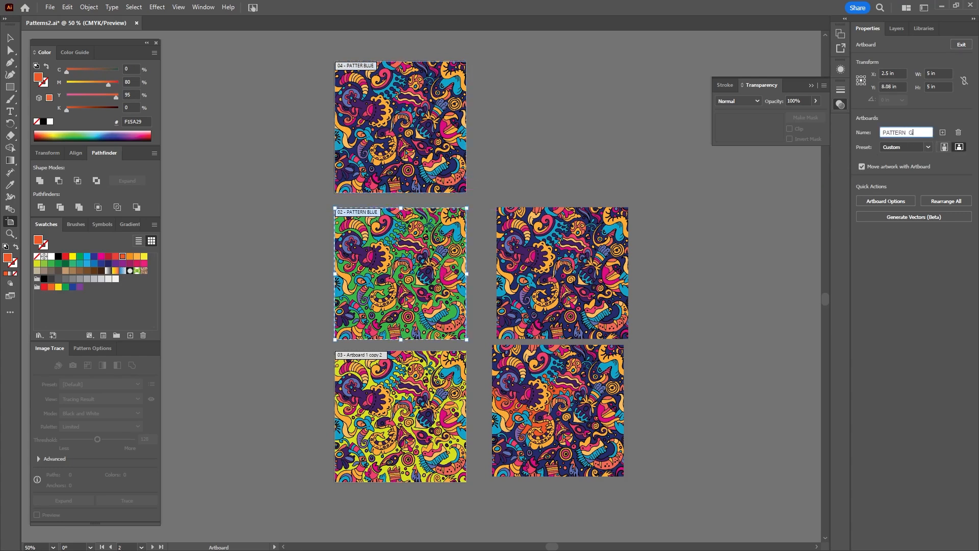
pyautogui.press('Return')
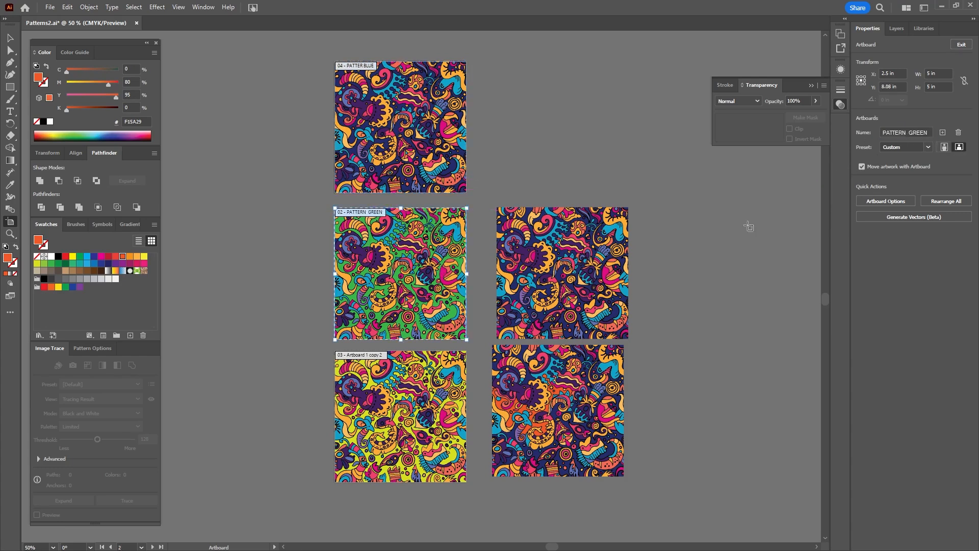
# Rename the yellow pattern's artboard by reusing the copied name, with PATTERN followed by its background color
pyautogui.click(370, 362)
pyautogui.click(904, 132)
pyautogui.hotkey('ctrl', 'v')
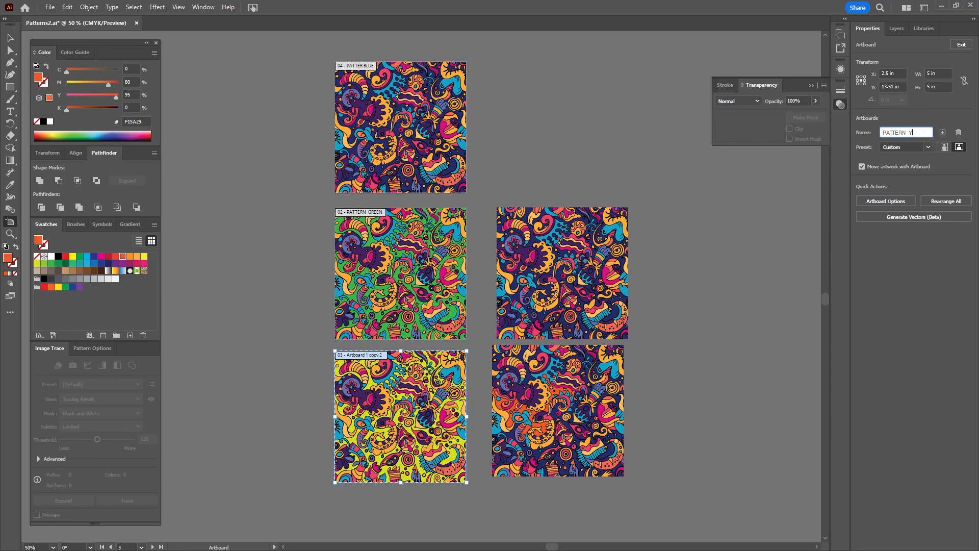
pyautogui.press('Return')
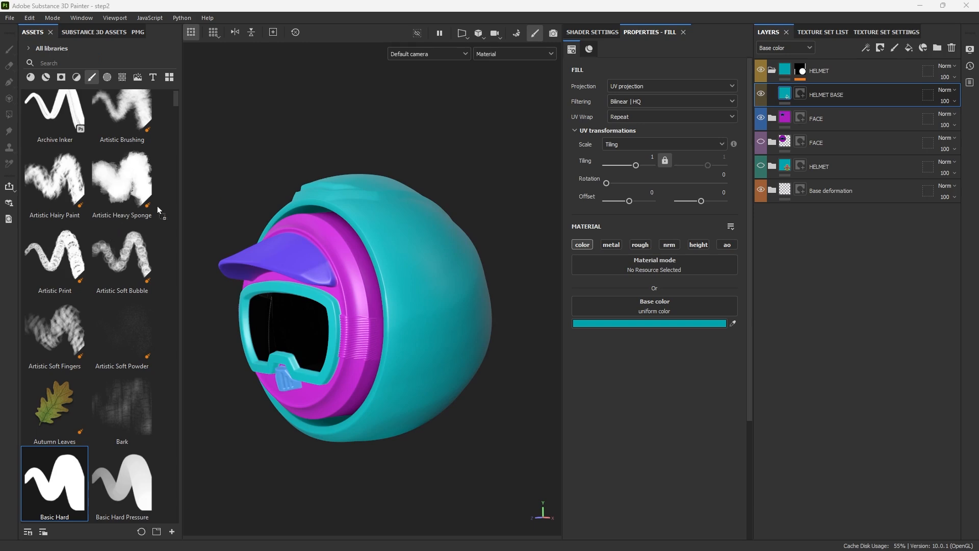
# Switch to Substance 3D Painter and place the Patterns2 artwork as a warp-projected decal on the side of the helmet shell
pyautogui.moveTo(158, 206); pyautogui.dragTo(329, 236)
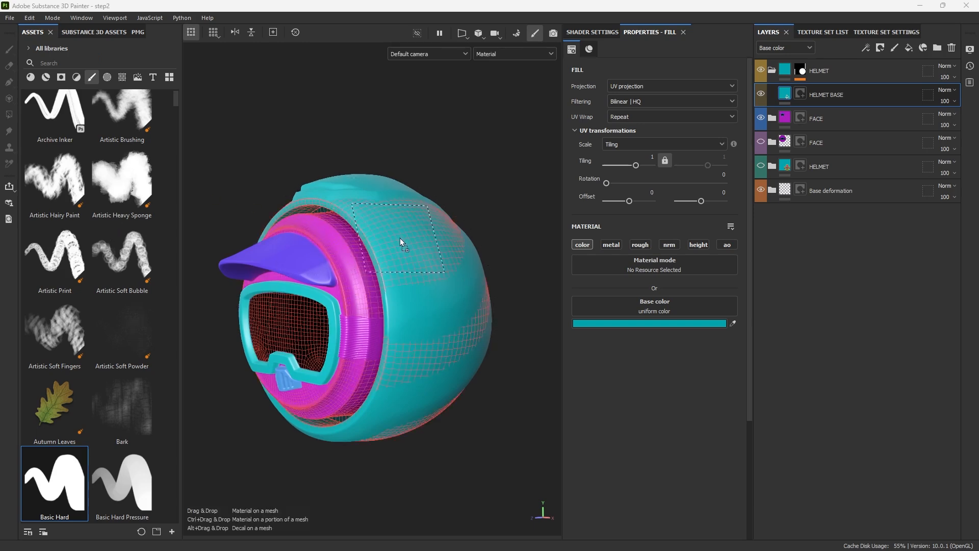
pyautogui.moveTo(399, 328); pyautogui.dragTo(416, 264)
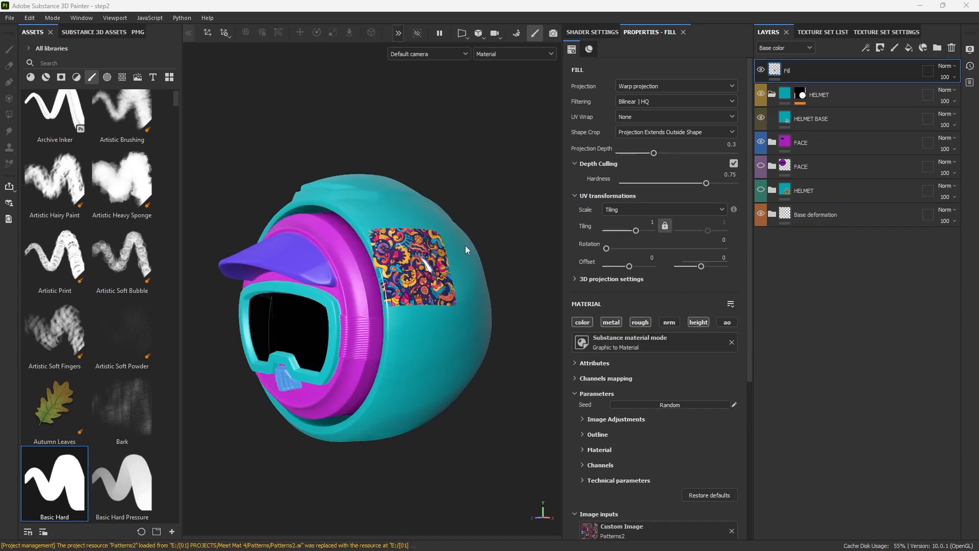
pyautogui.click(472, 227)
# Examine the pattern decal's detail and sharpness up close on the helmet shell
pyautogui.keyDown('alt'); pyautogui.moveTo(472, 228); pyautogui.dragTo(421, 305); pyautogui.keyUp('alt')
pyautogui.scroll(4, 439, 269)
pyautogui.scroll(5, 401, 307)
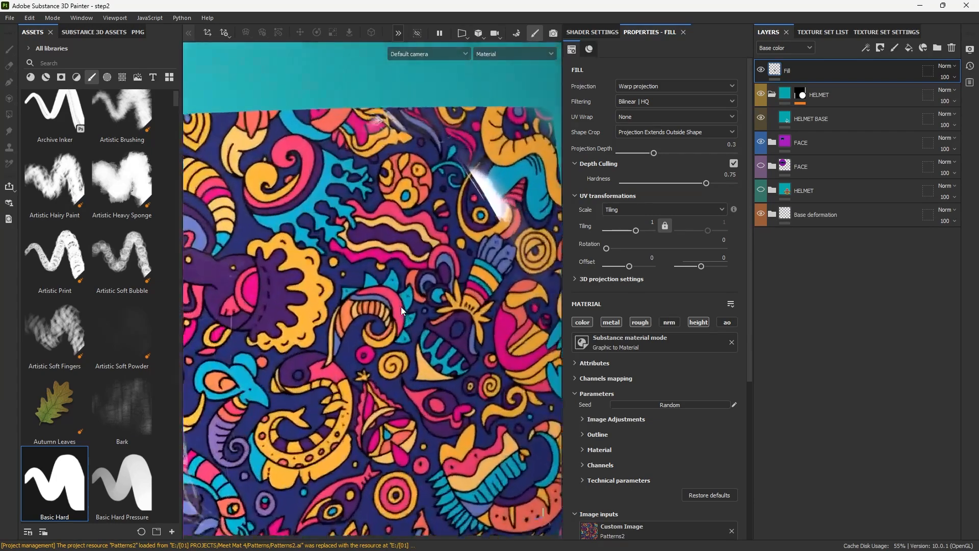
pyautogui.scroll(-3, 401, 307)
pyautogui.scroll(5, 344, 293)
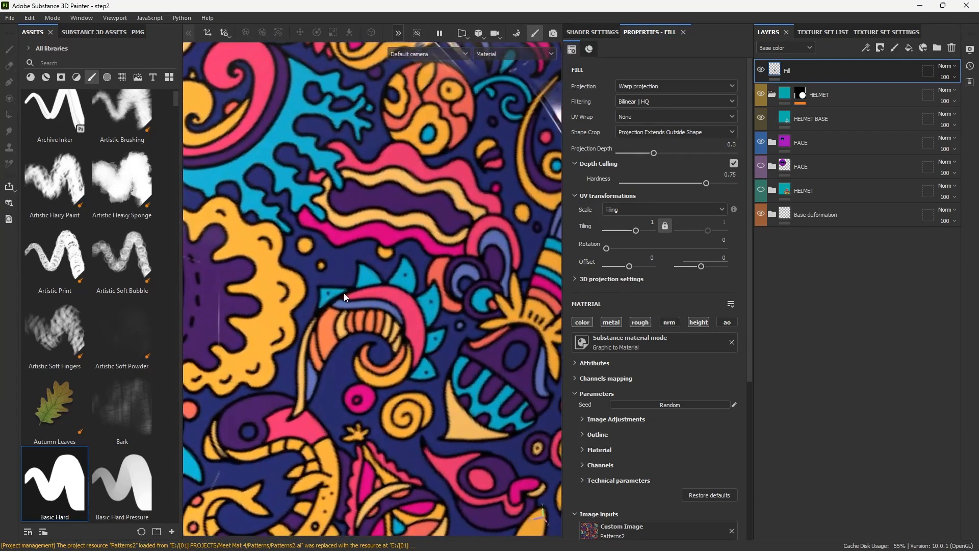
pyautogui.keyDown('alt'); pyautogui.moveTo(400, 148); pyautogui.dragTo(385, 317, button='right'); pyautogui.keyUp('alt')
pyautogui.keyDown('alt'); pyautogui.moveTo(386, 317); pyautogui.dragTo(385, 318); pyautogui.keyUp('alt')
pyautogui.scroll(-4, 384, 318)
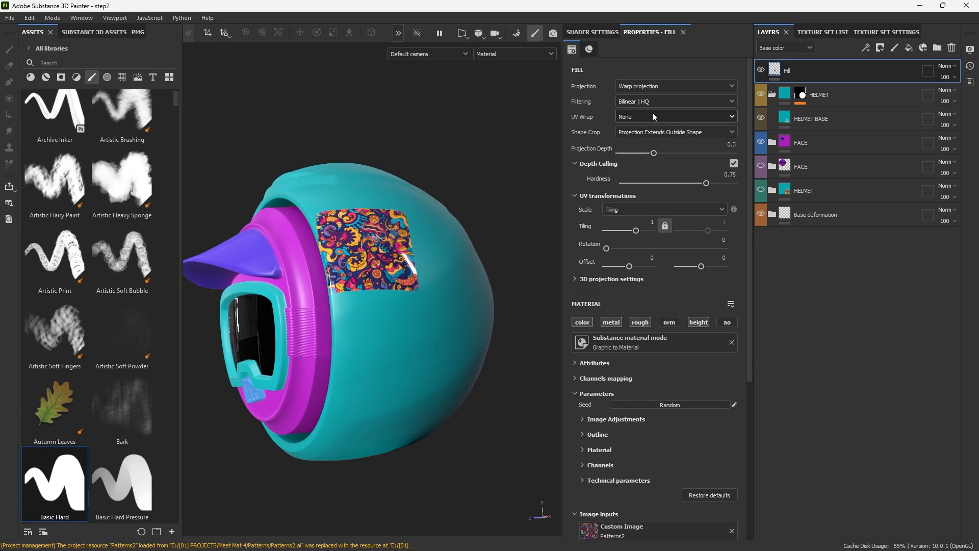
# Set the pattern decal layer's UV wrap to Repeat and shift its projection slightly across the helmet shell
pyautogui.click(627, 118)
pyautogui.click(634, 162)
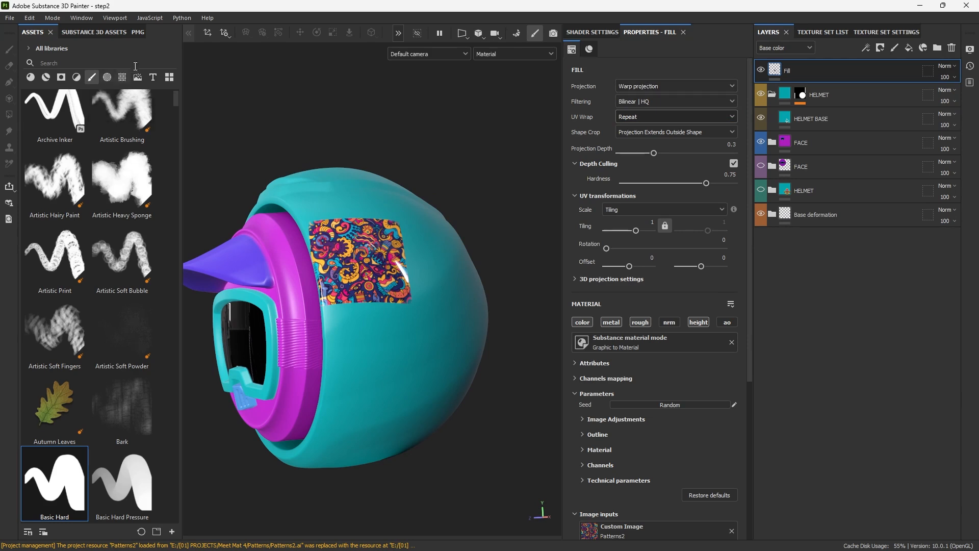
pyautogui.click(207, 32)
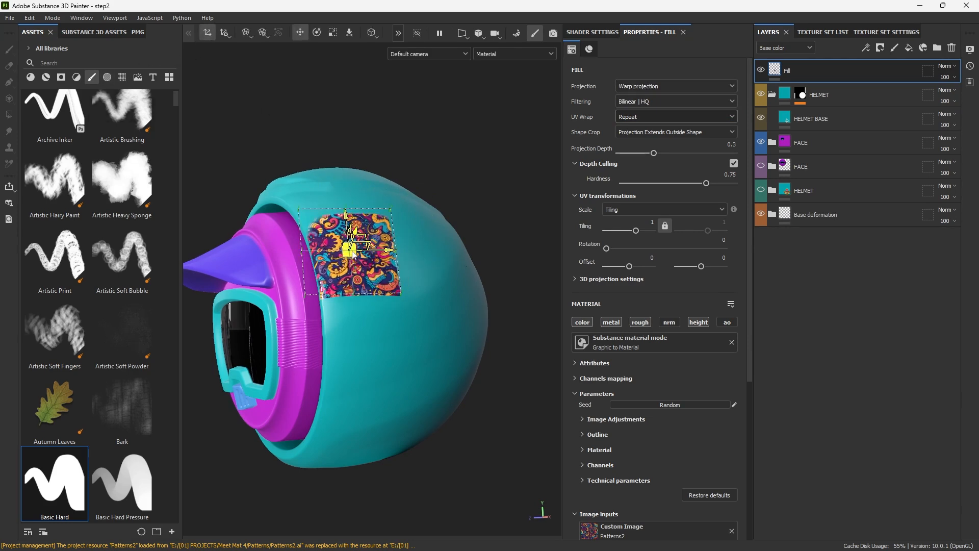
pyautogui.moveTo(374, 258); pyautogui.dragTo(361, 265)
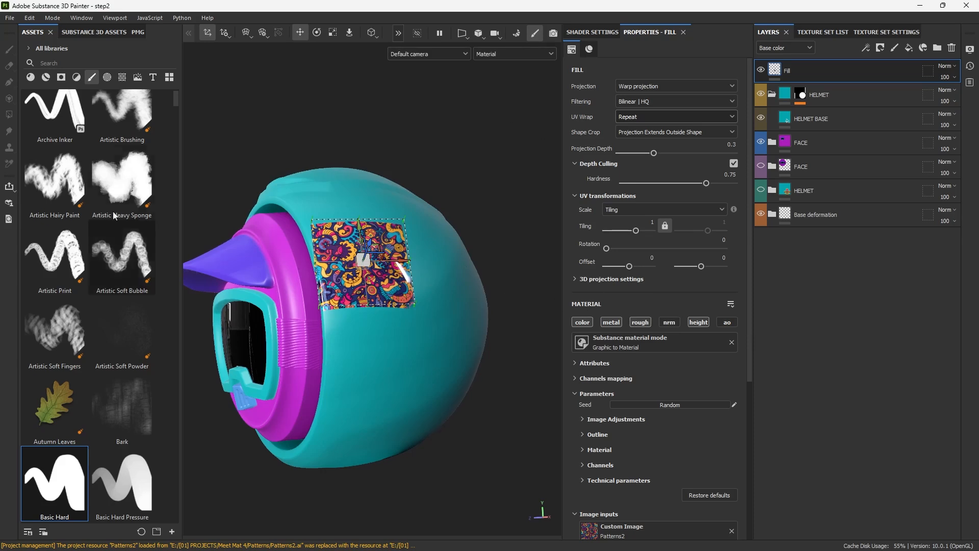
pyautogui.click(207, 32)
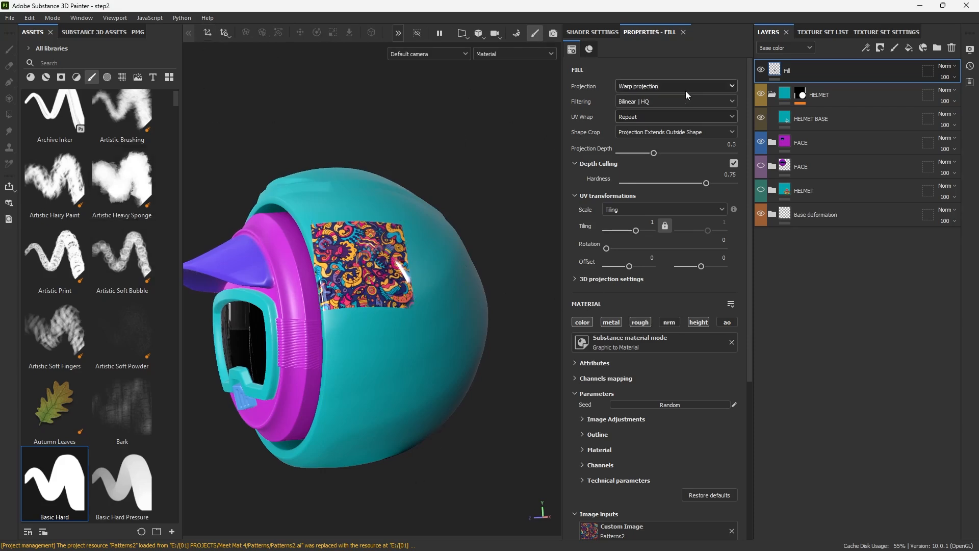
# Change the pattern fill layer's projection to Tri-planar projection
pyautogui.click(658, 86)
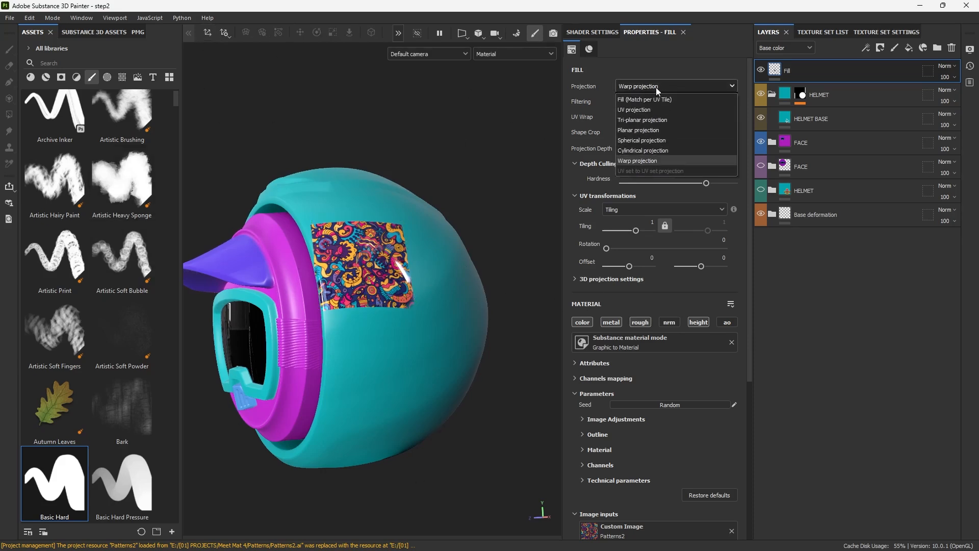
pyautogui.click(642, 120)
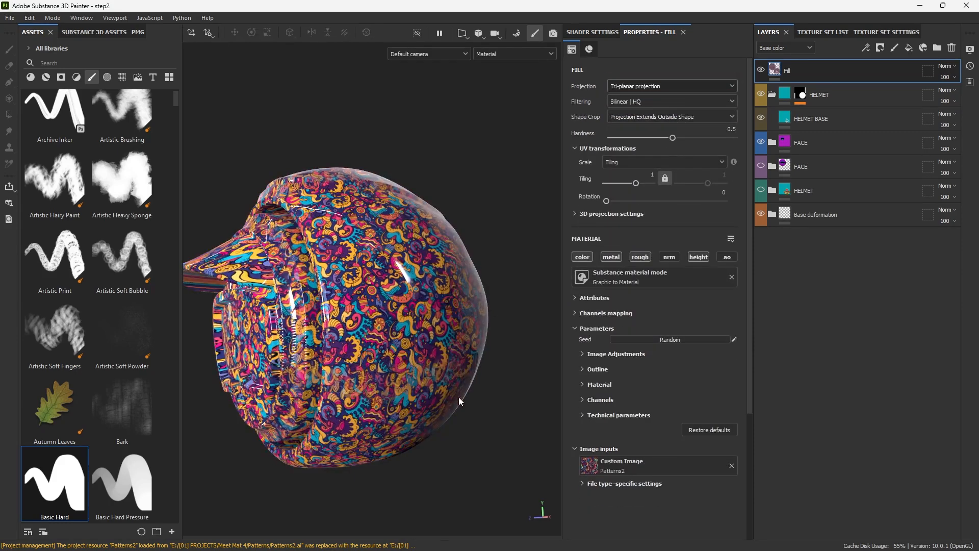
pyautogui.keyDown('alt'); pyautogui.moveTo(458, 397); pyautogui.dragTo(428, 289); pyautogui.keyUp('alt')
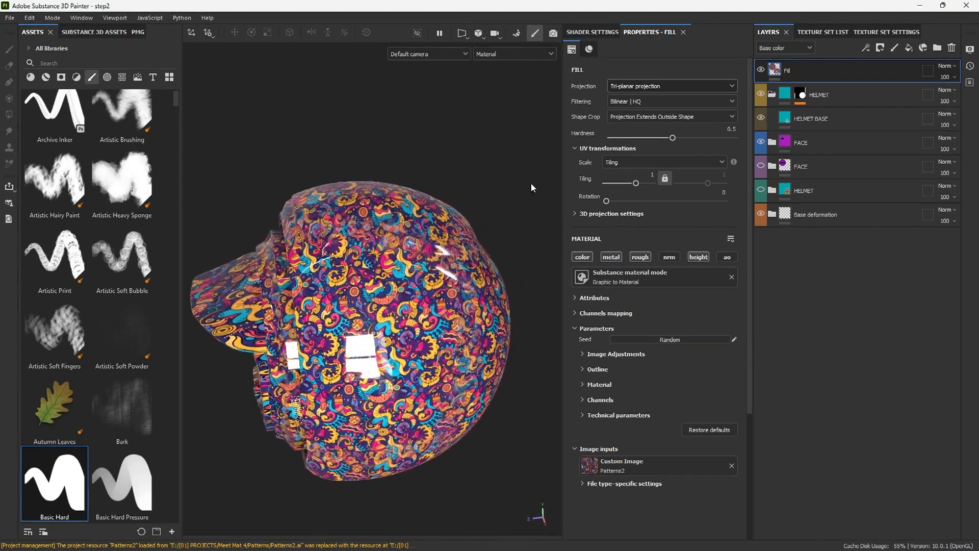
pyautogui.scroll(-5, 516, 171)
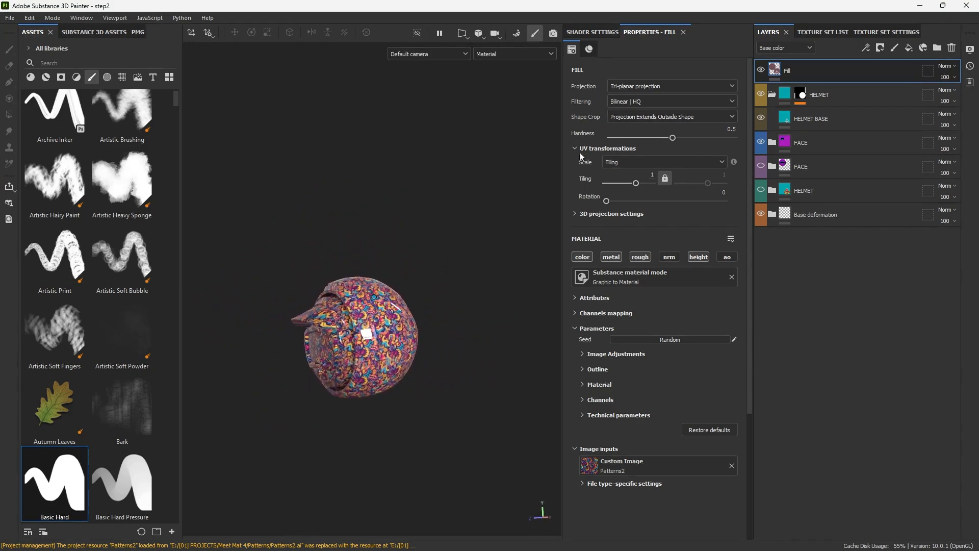
# Show the projection manipulator and enlarge the tri-planar projection uniformly to a scale of about 0.67 around the helmet
pyautogui.click(196, 35)
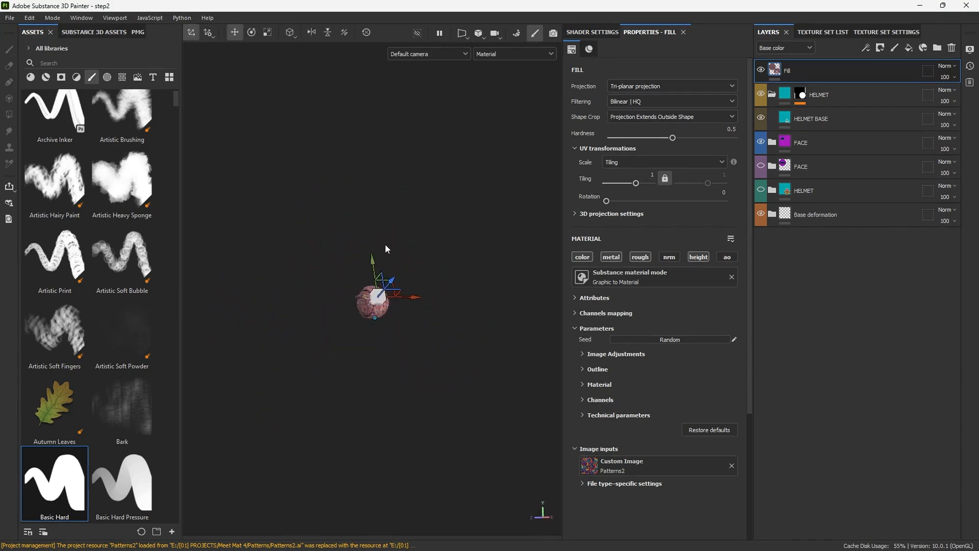
pyautogui.scroll(5, 393, 278)
pyautogui.press('r')
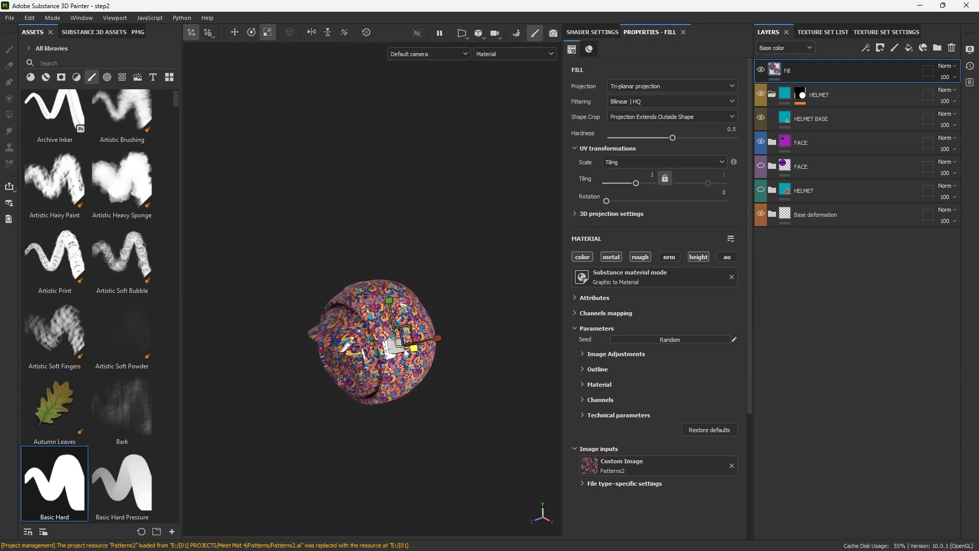
pyautogui.moveTo(394, 349); pyautogui.dragTo(898, 205)
pyautogui.keyDown('alt'); pyautogui.moveTo(425, 280); pyautogui.dragTo(487, 272); pyautogui.keyUp('alt')
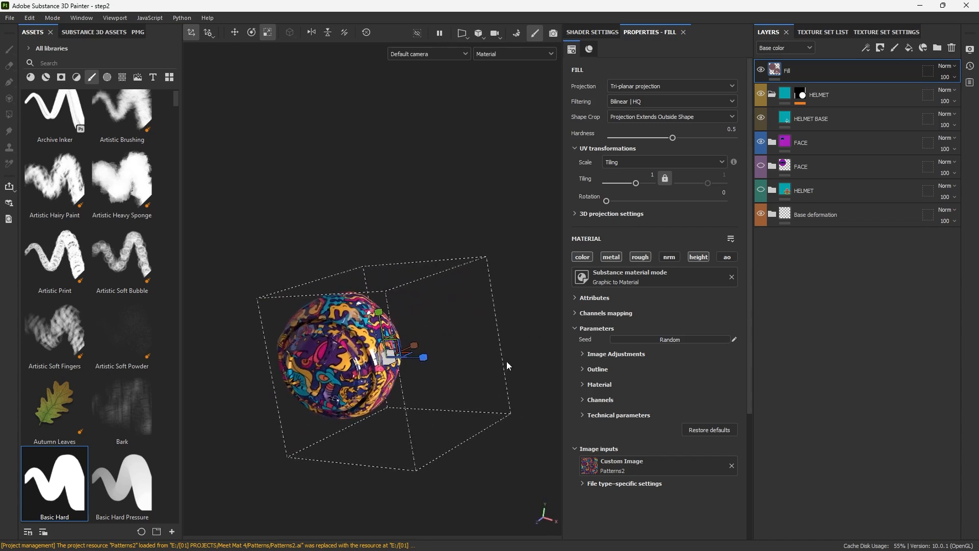
pyautogui.keyDown('alt'); pyautogui.moveTo(442, 321); pyautogui.dragTo(325, 338); pyautogui.keyUp('alt')
# Inspect the blended pattern seams on the helmet shell and set the tri-planar projection's hardness to 1
pyautogui.press('w')
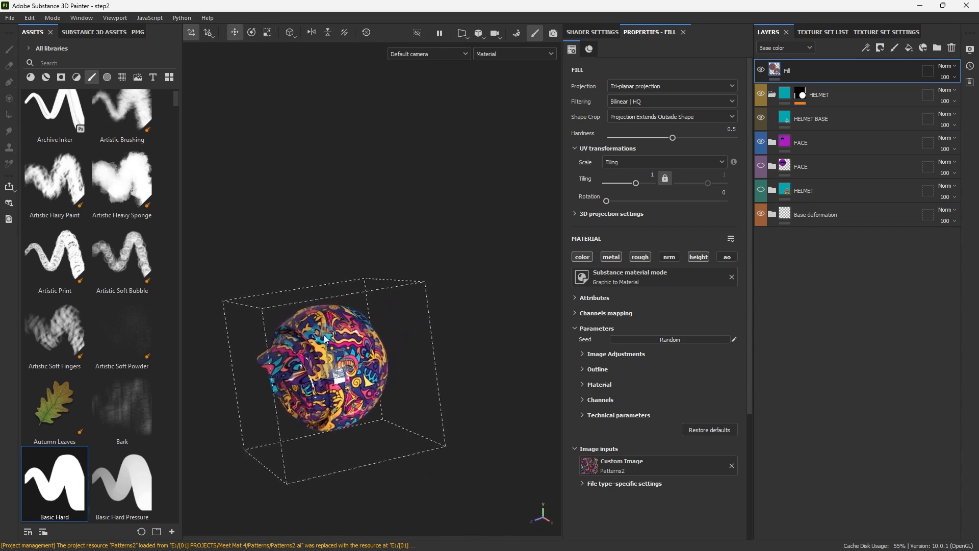
pyautogui.keyDown('alt'); pyautogui.moveTo(325, 338); pyautogui.dragTo(373, 350, button='right'); pyautogui.keyUp('alt')
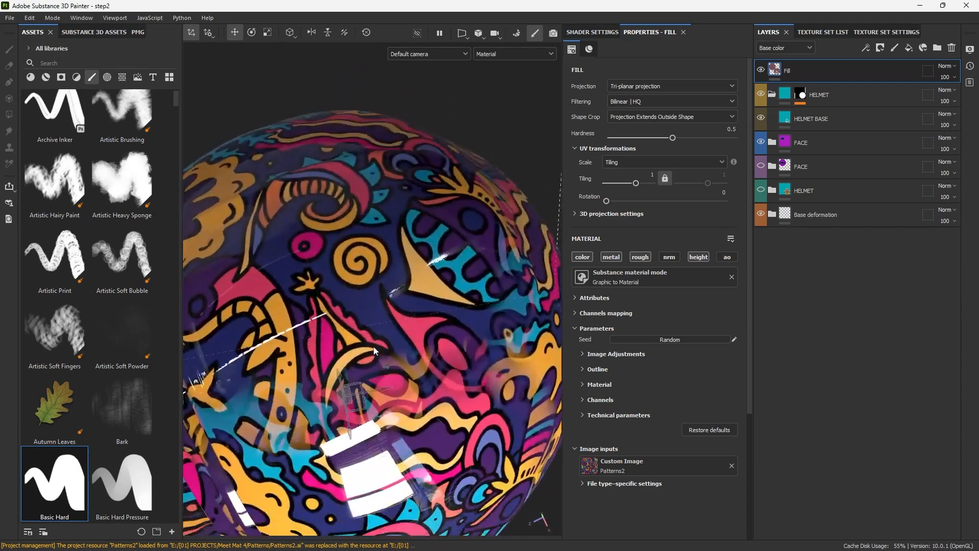
pyautogui.keyDown('alt'); pyautogui.moveTo(373, 350); pyautogui.dragTo(467, 235); pyautogui.keyUp('alt')
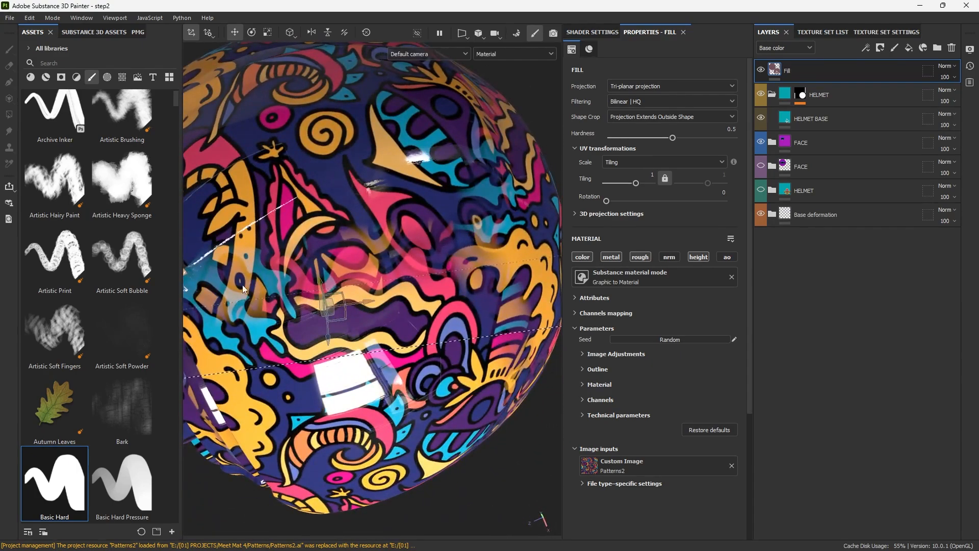
pyautogui.keyDown('alt'); pyautogui.moveTo(243, 284); pyautogui.dragTo(310, 159); pyautogui.keyUp('alt')
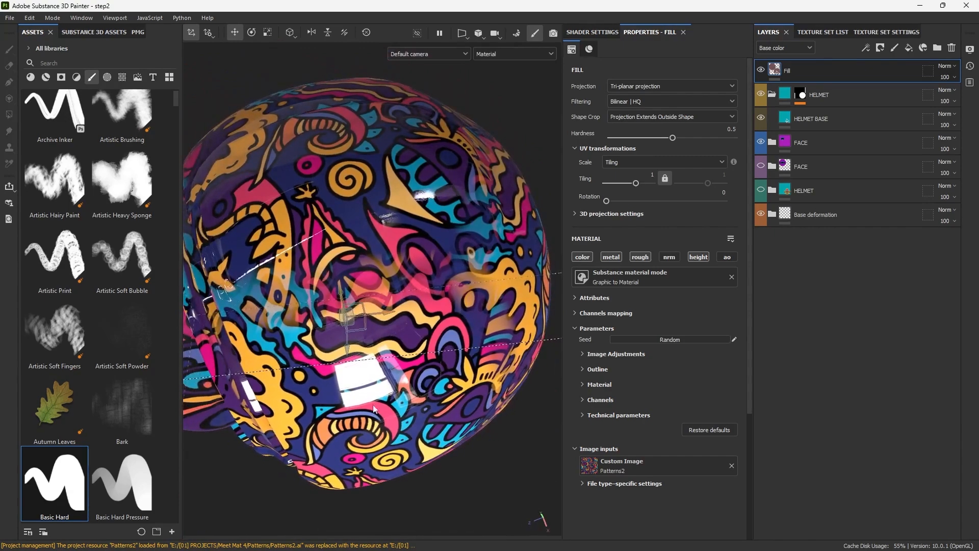
pyautogui.keyDown('alt'); pyautogui.moveTo(389, 360); pyautogui.dragTo(445, 261); pyautogui.keyUp('alt')
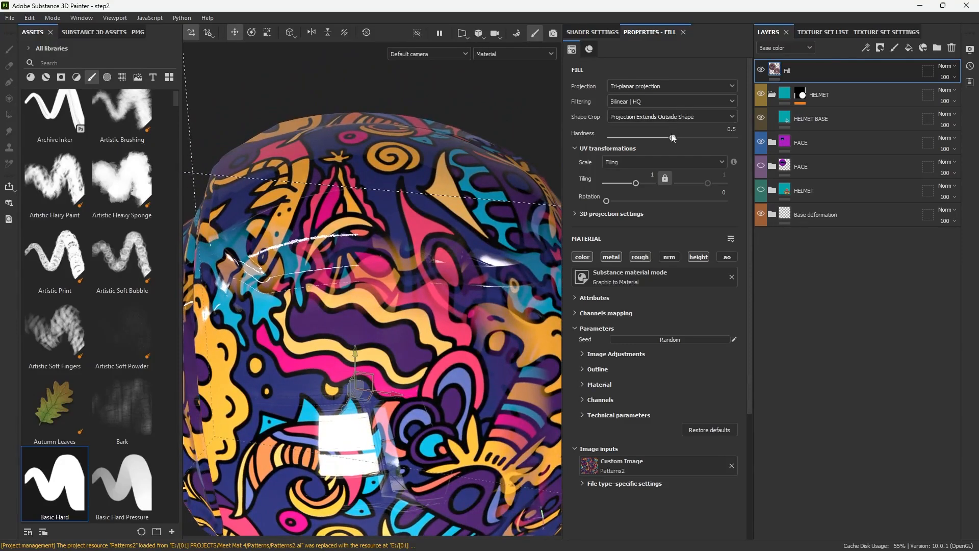
pyautogui.moveTo(671, 136); pyautogui.dragTo(567, 147)
pyautogui.moveTo(650, 144); pyautogui.dragTo(737, 140)
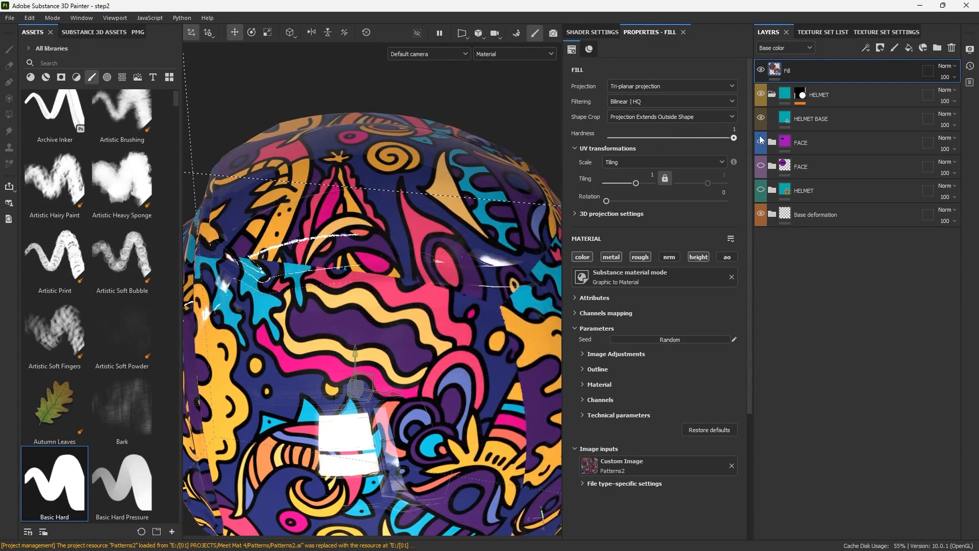
pyautogui.keyDown('alt'); pyautogui.moveTo(500, 289); pyautogui.dragTo(426, 306, button='right'); pyautogui.keyUp('alt')
pyautogui.keyDown('alt'); pyautogui.moveTo(427, 309); pyautogui.dragTo(302, 270); pyautogui.keyUp('alt')
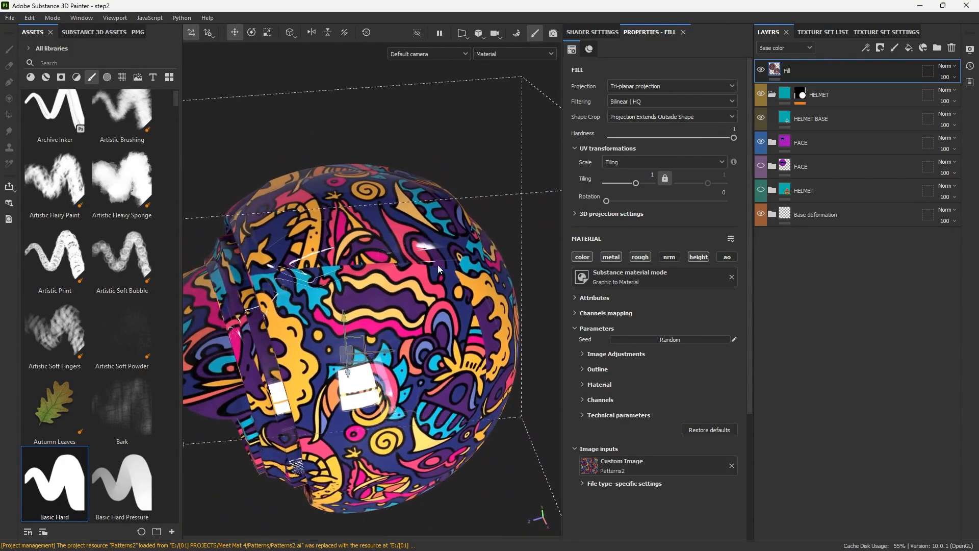
pyautogui.scroll(-5, 358, 265)
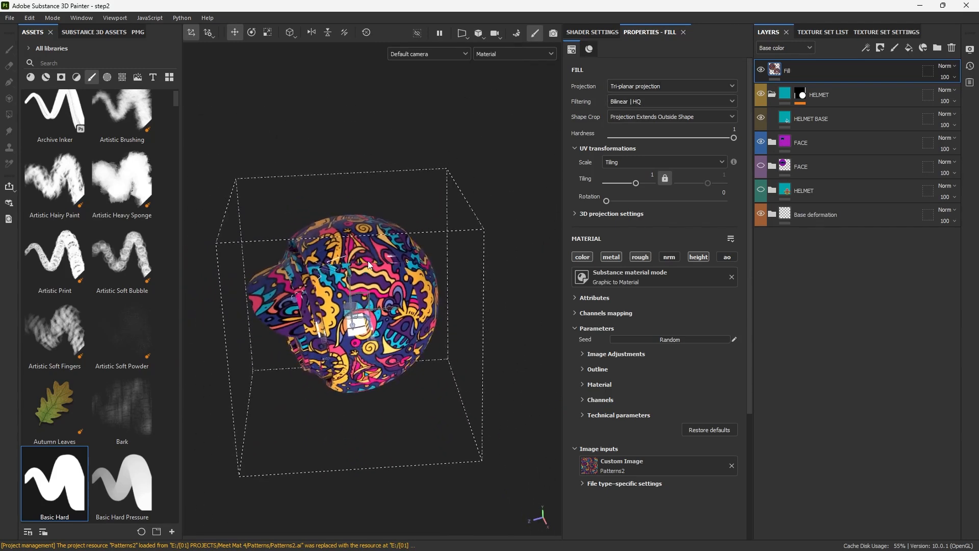
# Change the pattern fill layer's projection to Spherical projection and inspect the wrapped pattern on the helmet
pyautogui.keyDown('alt'); pyautogui.moveTo(369, 264); pyautogui.dragTo(526, 201); pyautogui.keyUp('alt')
pyautogui.click(676, 86)
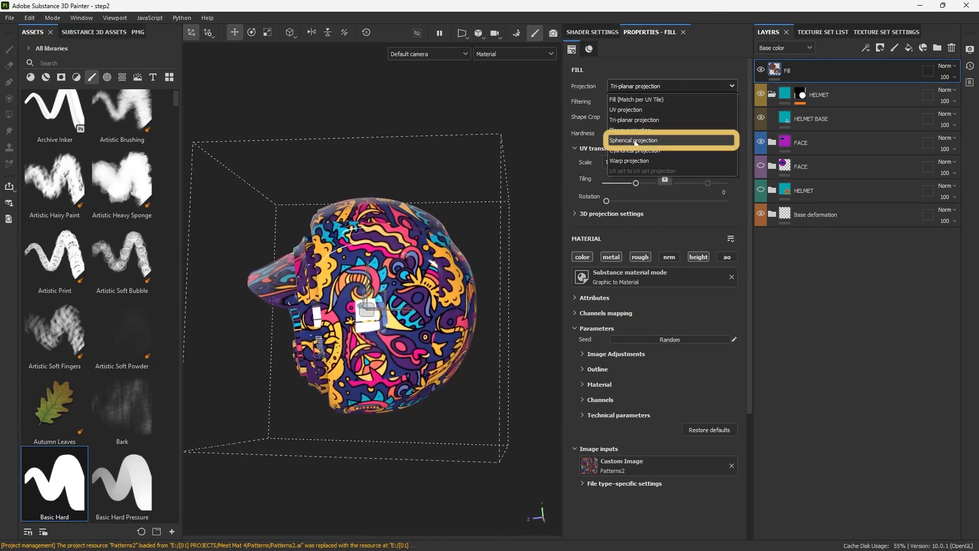
pyautogui.click(634, 142)
pyautogui.keyDown('alt'); pyautogui.moveTo(334, 242); pyautogui.dragTo(442, 142); pyautogui.keyUp('alt')
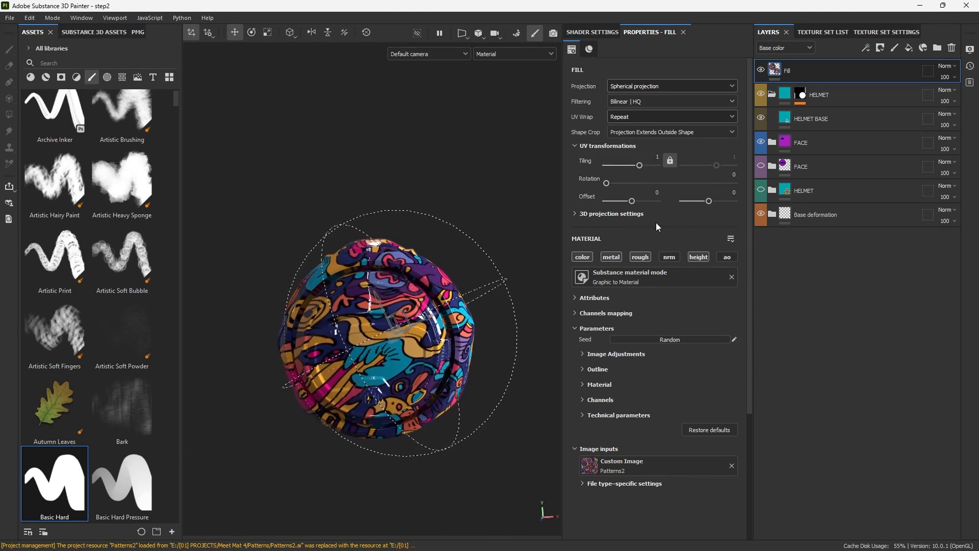
# Set the X, Y and Z offset and rotation in the fill's 3D projection settings to 1
pyautogui.click(599, 214)
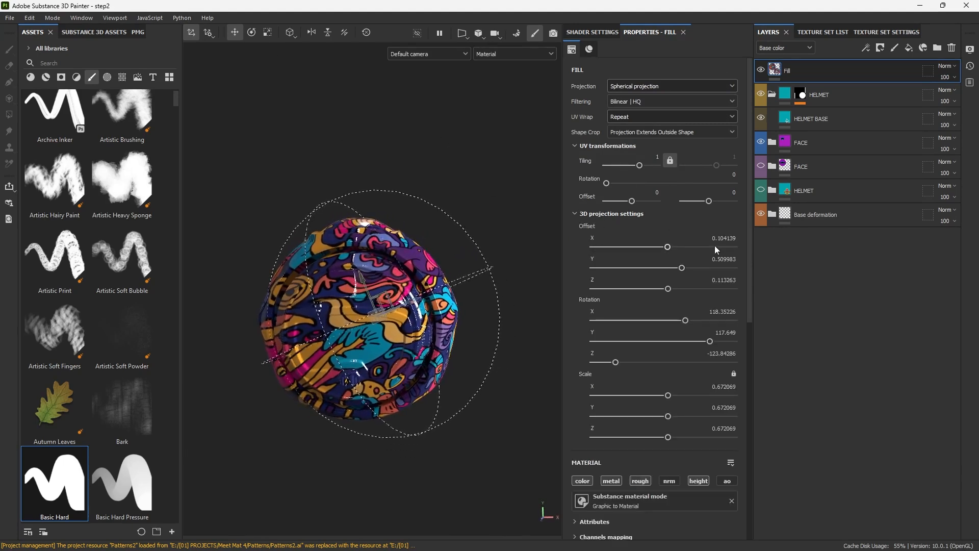
pyautogui.write('1')
pyautogui.press('Return')
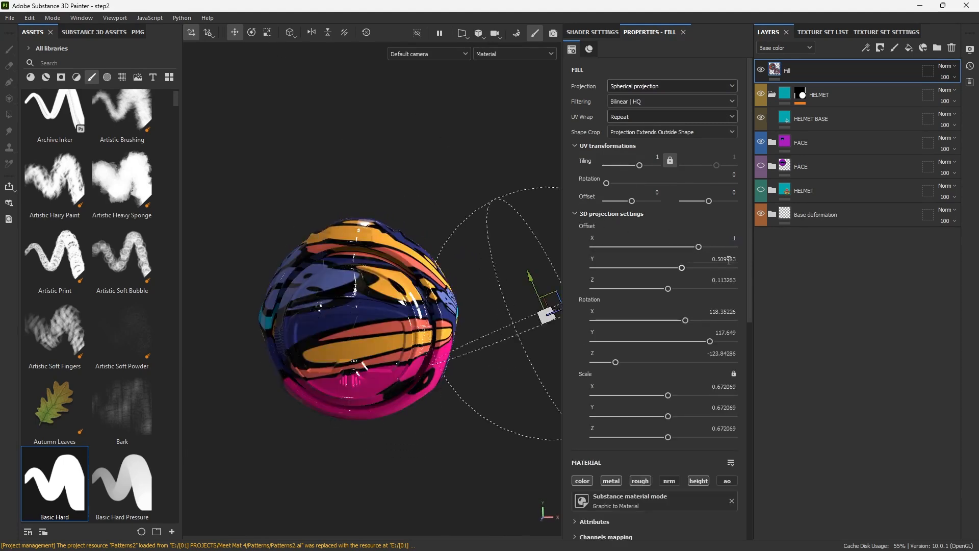
pyautogui.click(728, 260)
pyautogui.write('1')
pyautogui.press('Return')
pyautogui.click(723, 280)
pyautogui.write('1')
pyautogui.press('Return')
pyautogui.click(727, 356)
pyautogui.write('1')
pyautogui.press('Return')
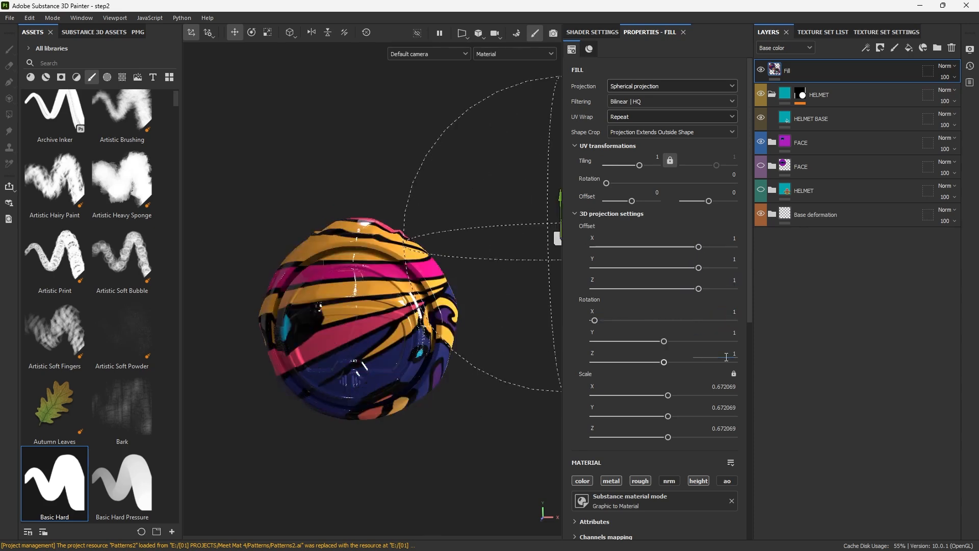
pyautogui.write('4')
pyautogui.click(725, 407)
pyautogui.write('1000')
pyautogui.press('Return')
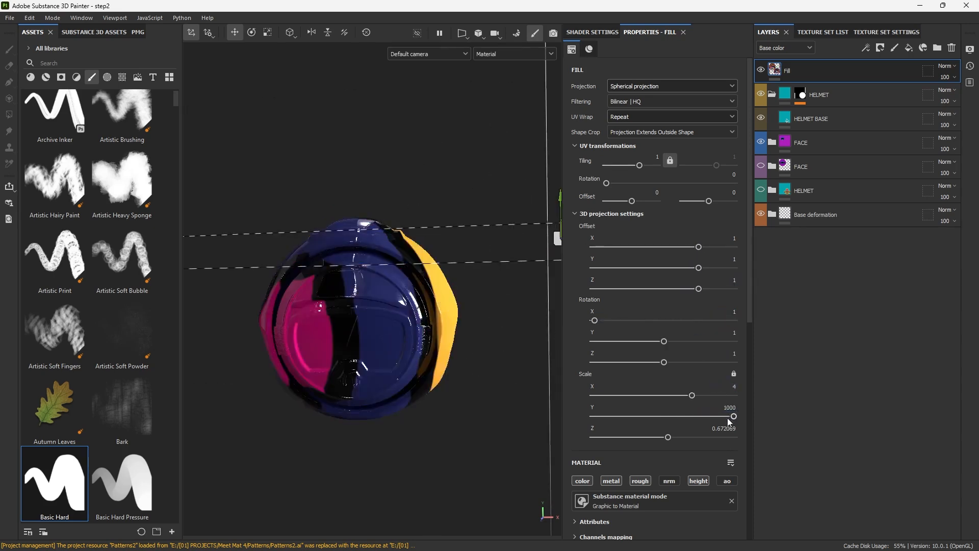
pyautogui.click(727, 427)
pyautogui.write('4')
pyautogui.press('Return')
# Set the spherical projection's X, Y and Z scale to 1
pyautogui.click(727, 388)
pyautogui.write('1')
pyautogui.press('Return')
pyautogui.click(725, 407)
pyautogui.write('1')
pyautogui.press('Return')
pyautogui.click(727, 427)
pyautogui.write('14')
pyautogui.press('Return')
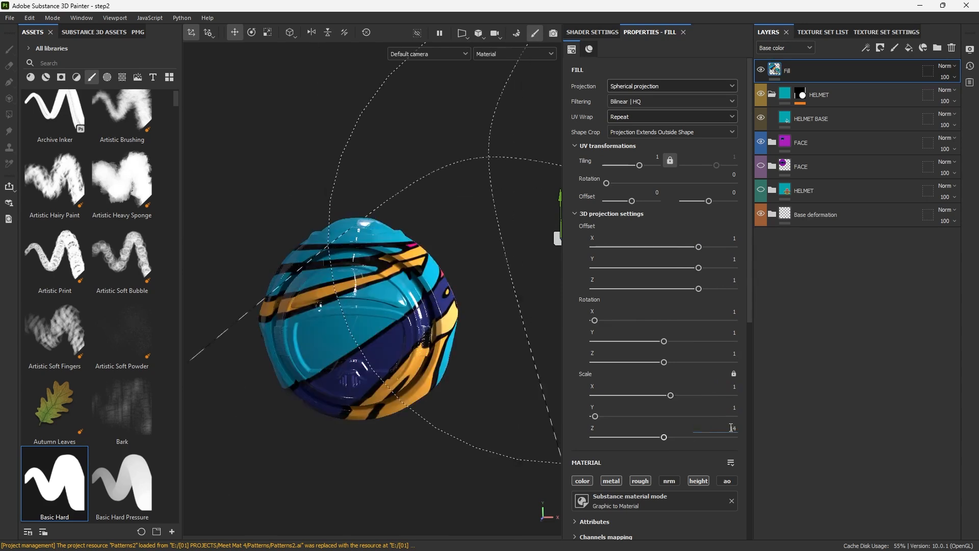
pyautogui.scroll(-5, 456, 276)
pyautogui.keyDown('alt'); pyautogui.moveTo(454, 277); pyautogui.dragTo(627, 273); pyautogui.keyUp('alt')
pyautogui.press('Return')
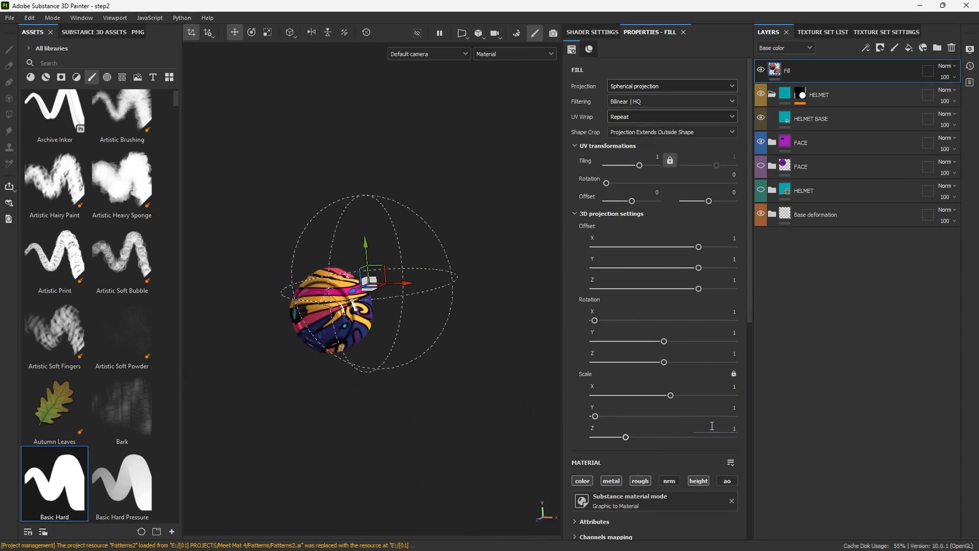
# Move the spherical projection onto the helmet, with offsets of about X 0.009, Y 0.514 and Z 0.076
pyautogui.keyDown('alt'); pyautogui.moveTo(503, 285); pyautogui.dragTo(636, 233); pyautogui.keyUp('alt')
pyautogui.moveTo(457, 254); pyautogui.dragTo(362, 301)
pyautogui.moveTo(362, 301)
pyautogui.keyDown('alt'); pyautogui.mouseDown()
pyautogui.moveTo(251, 321)
pyautogui.moveTo(350, 331)
pyautogui.mouseUp(); pyautogui.keyUp('alt')
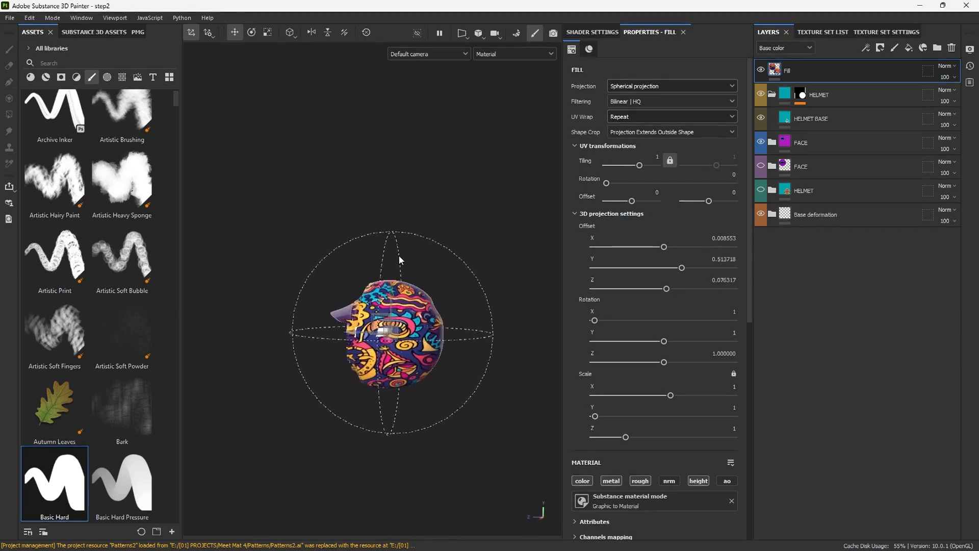
# Examine how the spherical pattern wraps and distorts over the crown and sides of the helmet shell
pyautogui.keyDown('alt'); pyautogui.moveTo(400, 260); pyautogui.dragTo(380, 270); pyautogui.keyUp('alt')
pyautogui.keyDown('alt'); pyautogui.moveTo(380, 270); pyautogui.dragTo(372, 321, button='right'); pyautogui.keyUp('alt')
pyautogui.click(344, 351)
pyautogui.keyDown('alt'); pyautogui.moveTo(345, 351); pyautogui.dragTo(366, 363); pyautogui.keyUp('alt')
pyautogui.keyDown('alt'); pyautogui.moveTo(366, 363); pyautogui.dragTo(417, 212, button='right'); pyautogui.keyUp('alt')
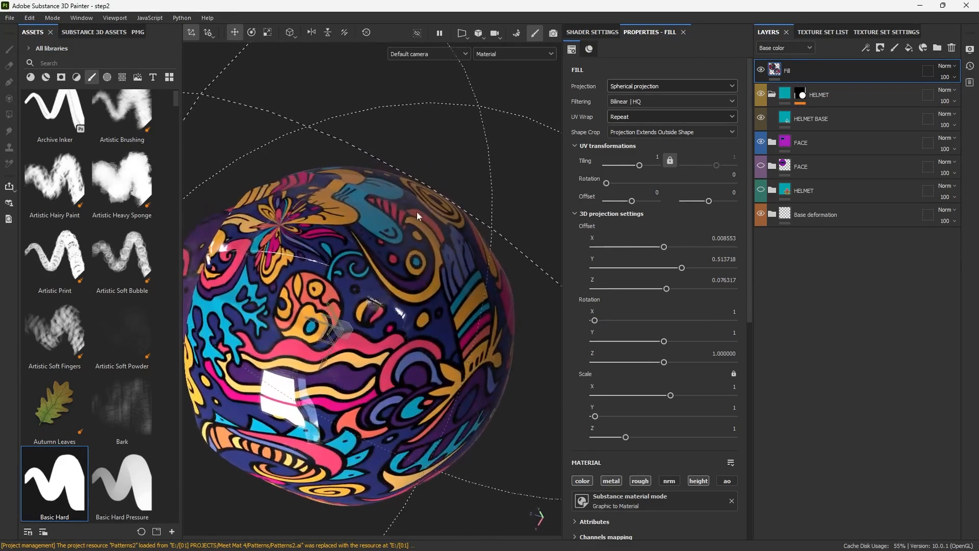
pyautogui.keyDown('alt'); pyautogui.moveTo(417, 212); pyautogui.dragTo(348, 280); pyautogui.keyUp('alt')
pyautogui.keyDown('alt'); pyautogui.moveTo(350, 279); pyautogui.dragTo(353, 253, button='right'); pyautogui.keyUp('alt')
# Scale the spherical projection down uniformly to about 0.69 on all three axes
pyautogui.press('e')
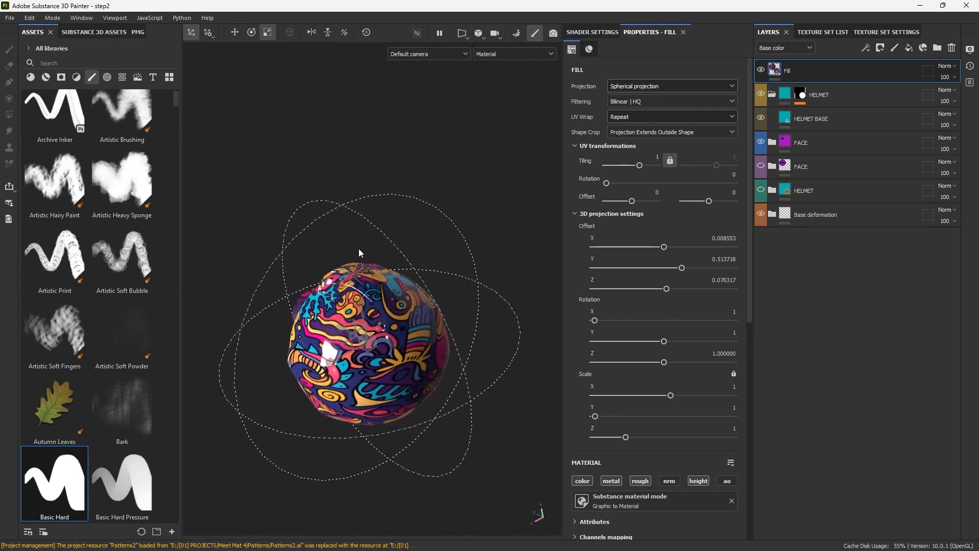
pyautogui.moveTo(328, 302); pyautogui.dragTo(329, 353)
pyautogui.hotkey('ctrl', 'z')
pyautogui.press('r')
pyautogui.keyDown('alt'); pyautogui.moveTo(337, 352); pyautogui.dragTo(403, 339); pyautogui.keyUp('alt')
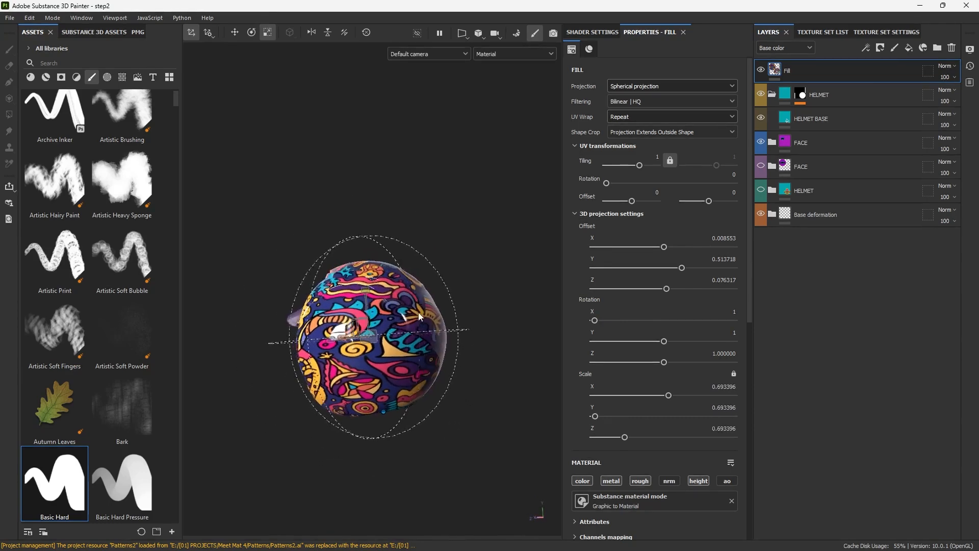
pyautogui.keyDown('alt'); pyautogui.moveTo(403, 339); pyautogui.dragTo(448, 341, button='right'); pyautogui.keyUp('alt')
pyautogui.keyDown('alt'); pyautogui.moveTo(449, 341); pyautogui.dragTo(405, 409); pyautogui.keyUp('alt')
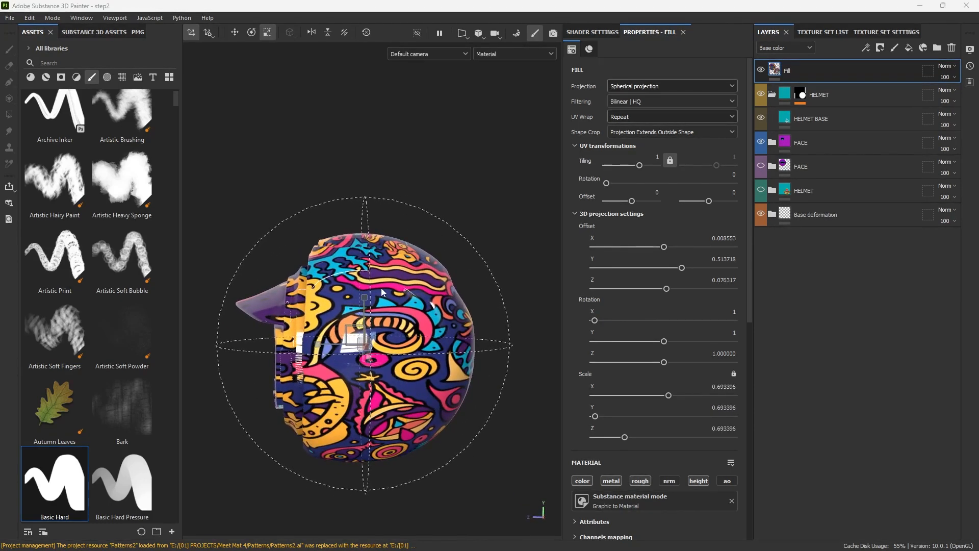
# Set the pattern fill's UV tiling to 3.42 so the artwork repeats smaller across the helmet
pyautogui.keyDown('alt'); pyautogui.moveTo(417, 197); pyautogui.dragTo(452, 229); pyautogui.keyUp('alt')
pyautogui.keyDown('alt'); pyautogui.moveTo(451, 230); pyautogui.dragTo(489, 219, button='right'); pyautogui.keyUp('alt')
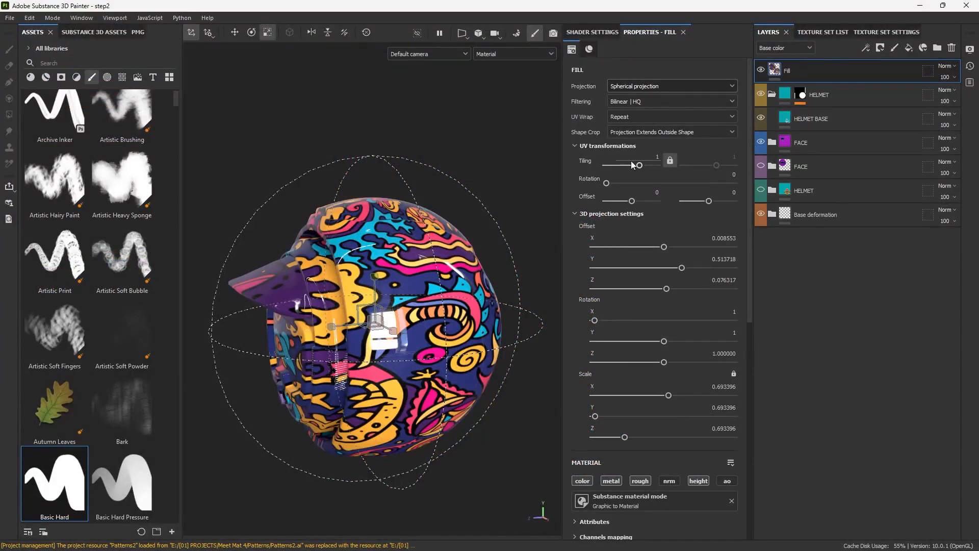
pyautogui.moveTo(639, 165); pyautogui.dragTo(643, 166)
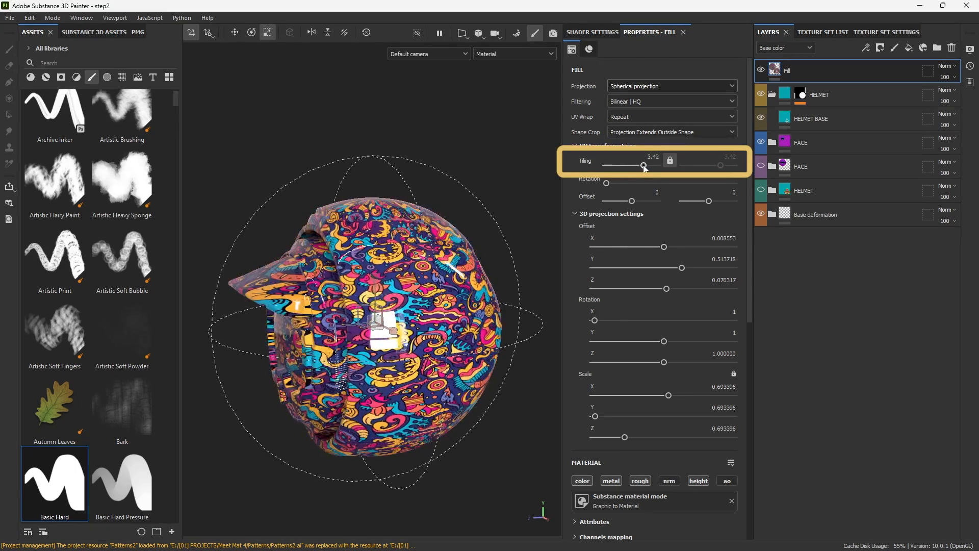
pyautogui.keyDown('alt'); pyautogui.moveTo(411, 323); pyautogui.dragTo(401, 268, button='middle'); pyautogui.keyUp('alt')
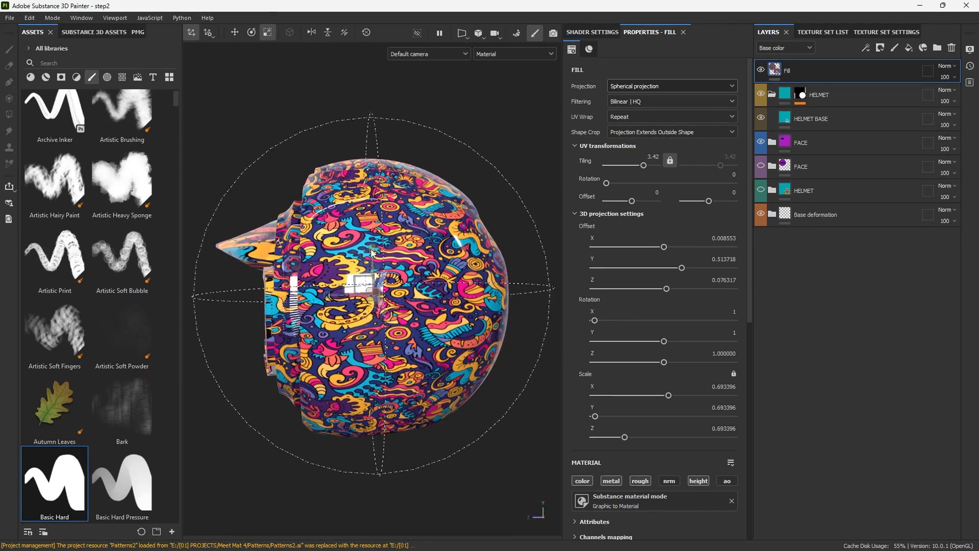
# Stretch the spherical projection vertically to a Y scale of about 0.89, with an X scale of about 0.70
pyautogui.moveTo(372, 252); pyautogui.dragTo(373, 241)
pyautogui.moveTo(431, 283)
pyautogui.keyDown('alt'); pyautogui.mouseDown()
pyautogui.moveTo(386, 281)
pyautogui.moveTo(374, 289)
pyautogui.moveTo(383, 292)
pyautogui.mouseUp(); pyautogui.keyUp('alt')
pyautogui.keyDown('alt'); pyautogui.moveTo(388, 290); pyautogui.dragTo(397, 268); pyautogui.keyUp('alt')
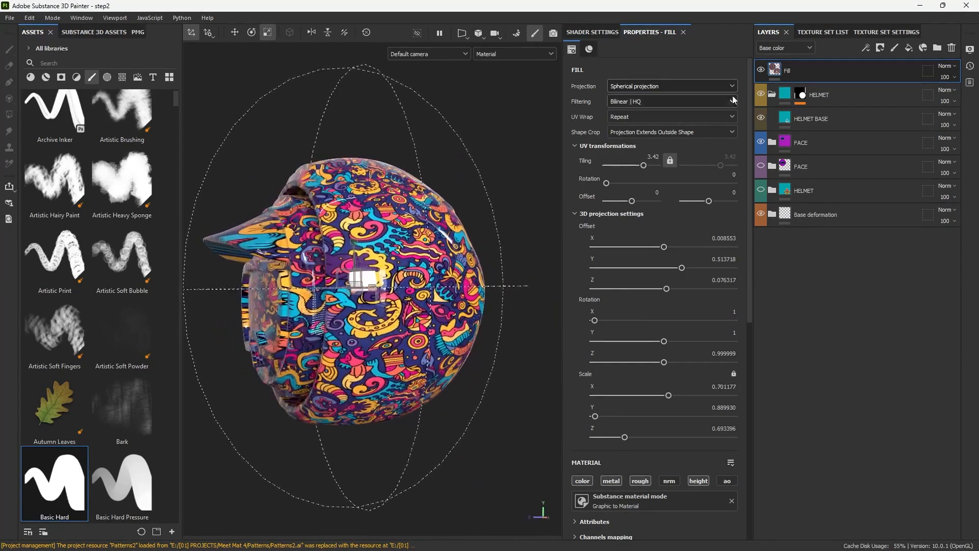
# Hide the projection manipulator, check the tiled pattern around the helmet, and collapse the fill's 3D projection settings
pyautogui.click(197, 32)
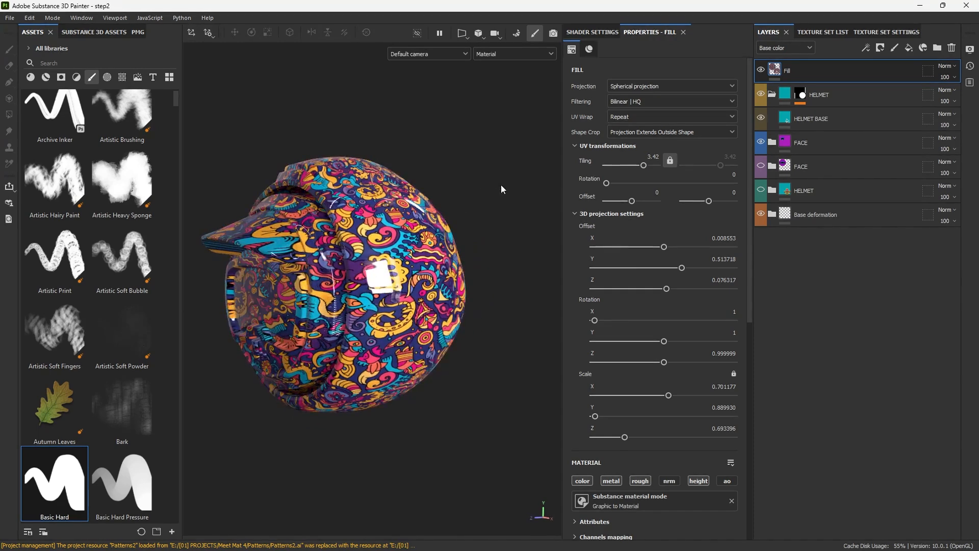
pyautogui.keyDown('alt'); pyautogui.moveTo(501, 184); pyautogui.dragTo(519, 188); pyautogui.keyUp('alt')
pyautogui.keyDown('alt'); pyautogui.moveTo(433, 274); pyautogui.dragTo(405, 266); pyautogui.keyUp('alt')
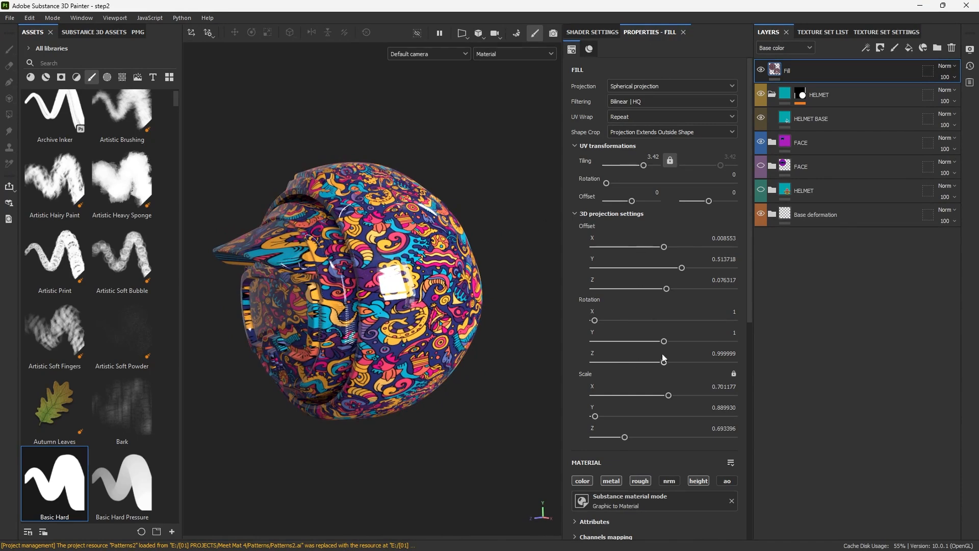
pyautogui.click(575, 214)
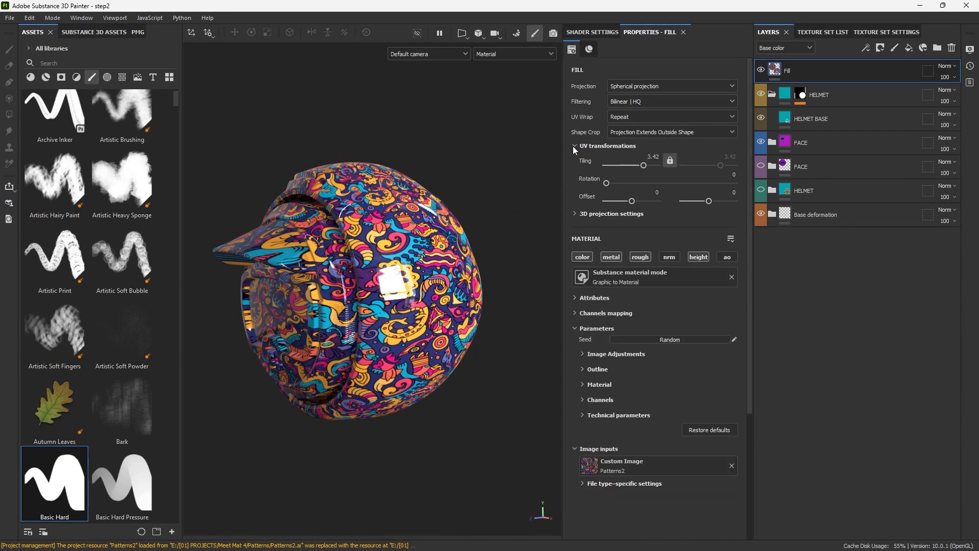
# Switch the Patterns2 image input's artboard to Artboard 1 copy in its file type-specific settings and check the helmet
pyautogui.scroll(-3, 574, 146)
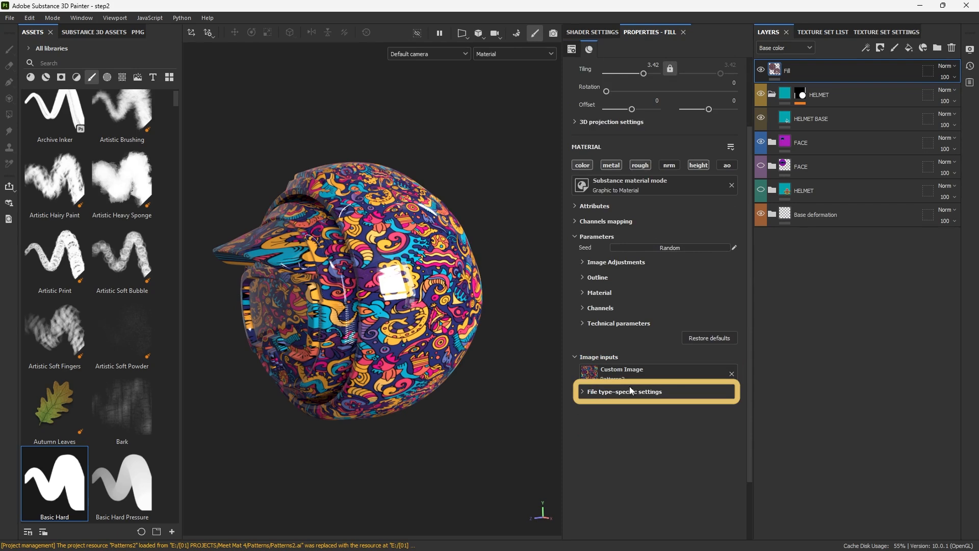
pyautogui.click(617, 393)
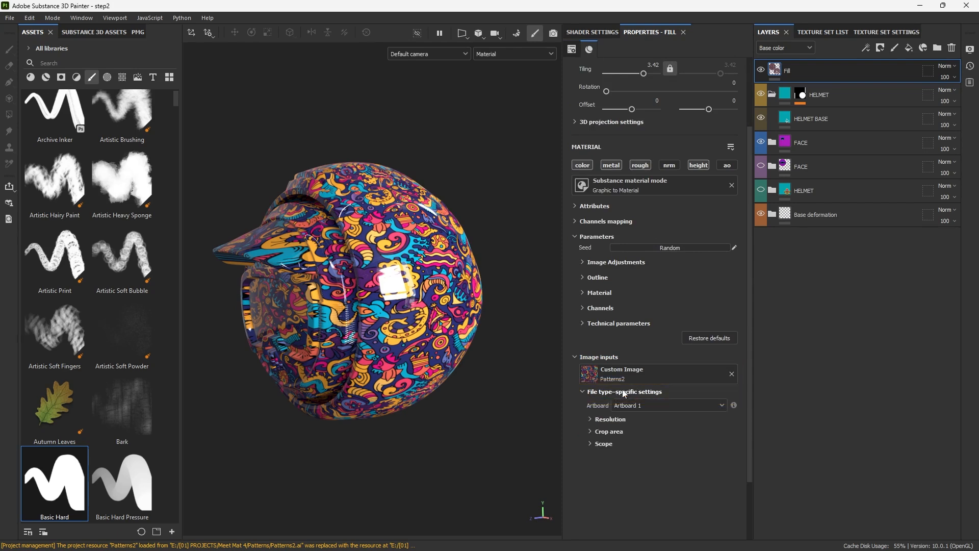
pyautogui.click(663, 405)
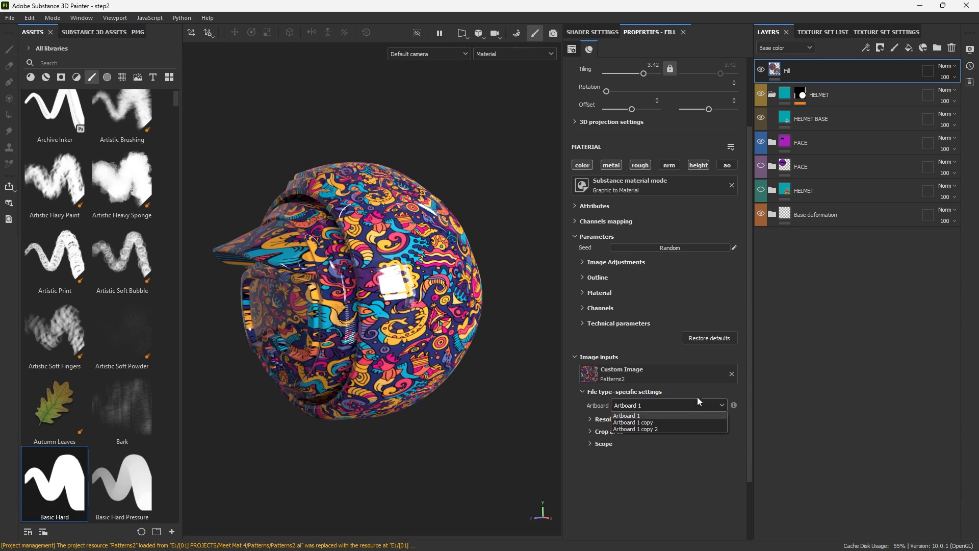
pyautogui.click(650, 423)
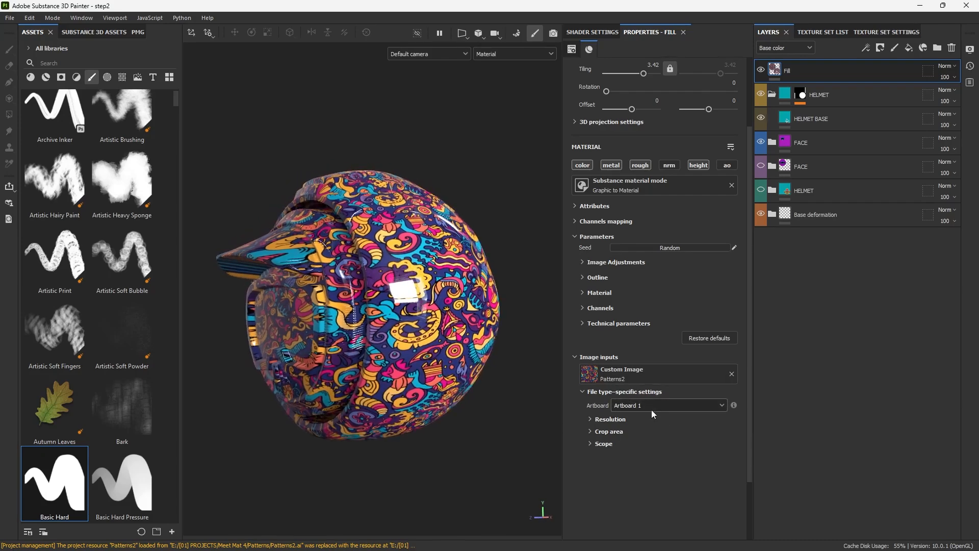
pyautogui.click(671, 406)
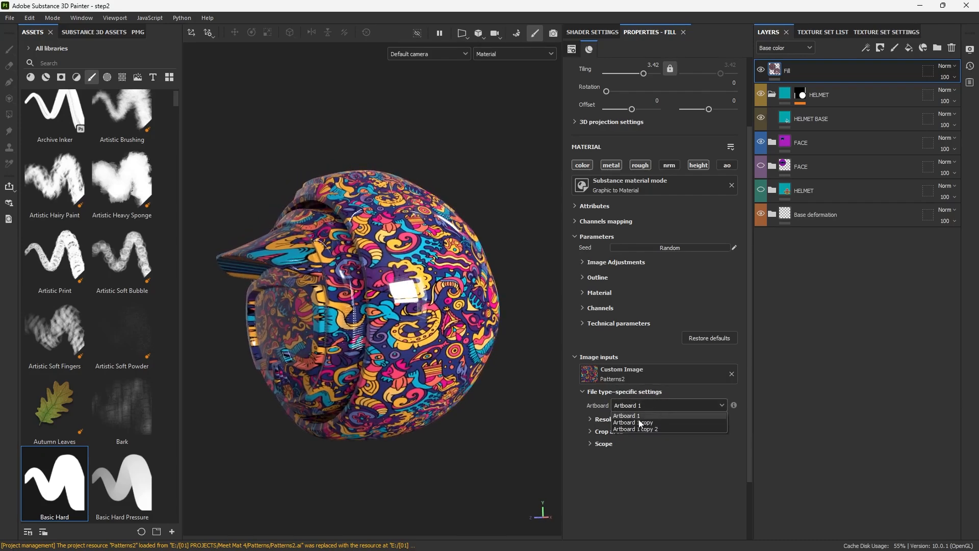
pyautogui.click(643, 423)
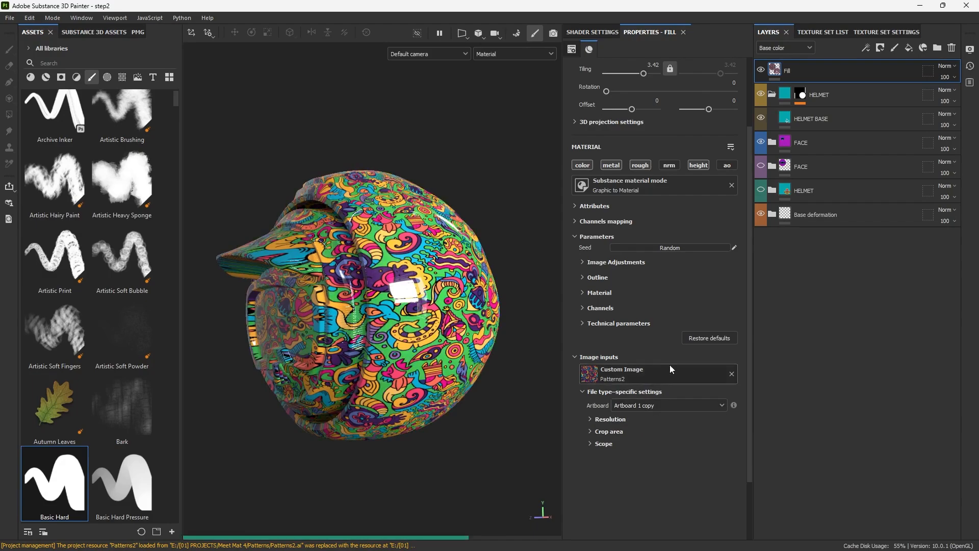
pyautogui.keyDown('alt'); pyautogui.moveTo(489, 327); pyautogui.dragTo(418, 316); pyautogui.keyUp('alt')
pyautogui.keyDown('alt'); pyautogui.moveTo(418, 316); pyautogui.dragTo(586, 388, button='right'); pyautogui.keyUp('alt')
pyautogui.keyDown('alt'); pyautogui.moveTo(586, 387); pyautogui.dragTo(704, 421); pyautogui.keyUp('alt')
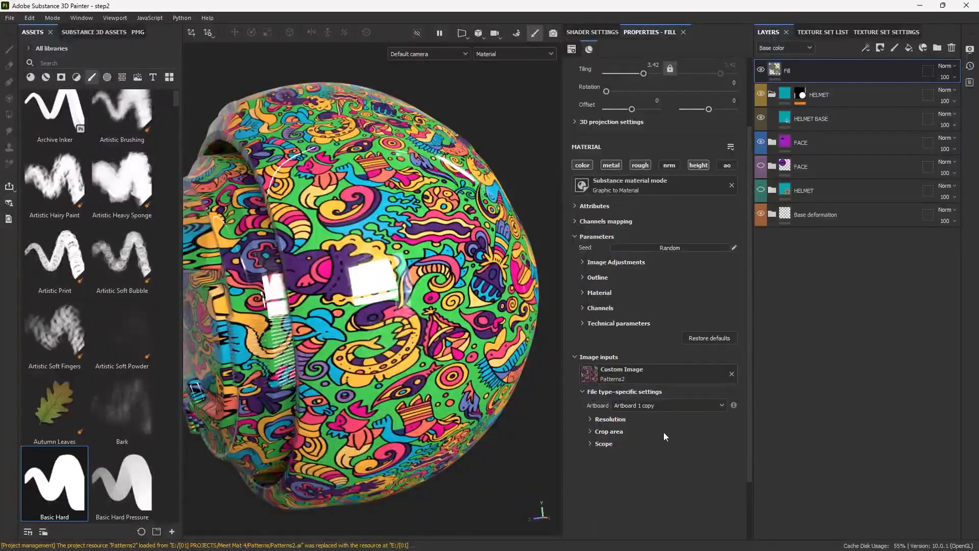
# Switch the Patterns2 image input to Artboard 1 copy 2 and view the recolored pattern around the helmet
pyautogui.click(668, 406)
pyautogui.click(660, 429)
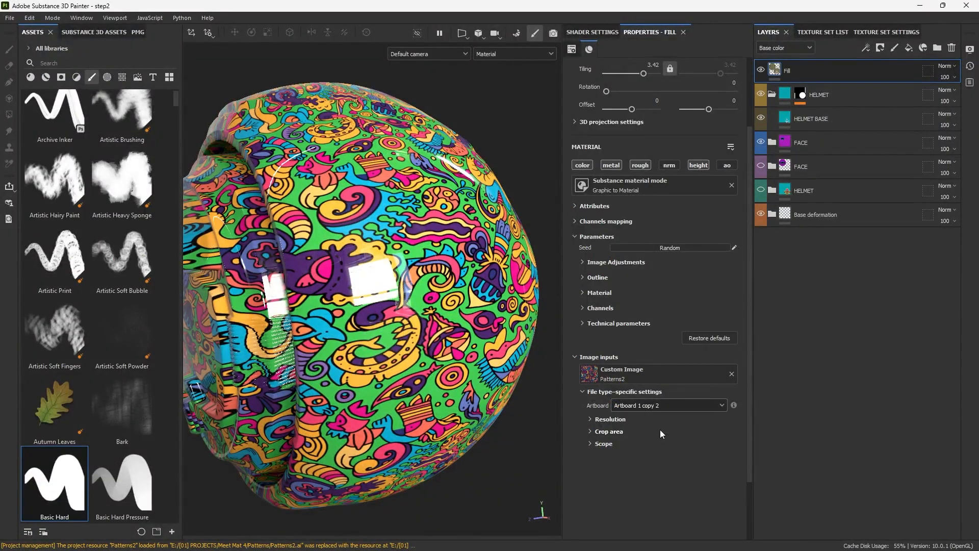
pyautogui.keyDown('alt'); pyautogui.moveTo(463, 322); pyautogui.dragTo(486, 346, button='right'); pyautogui.keyUp('alt')
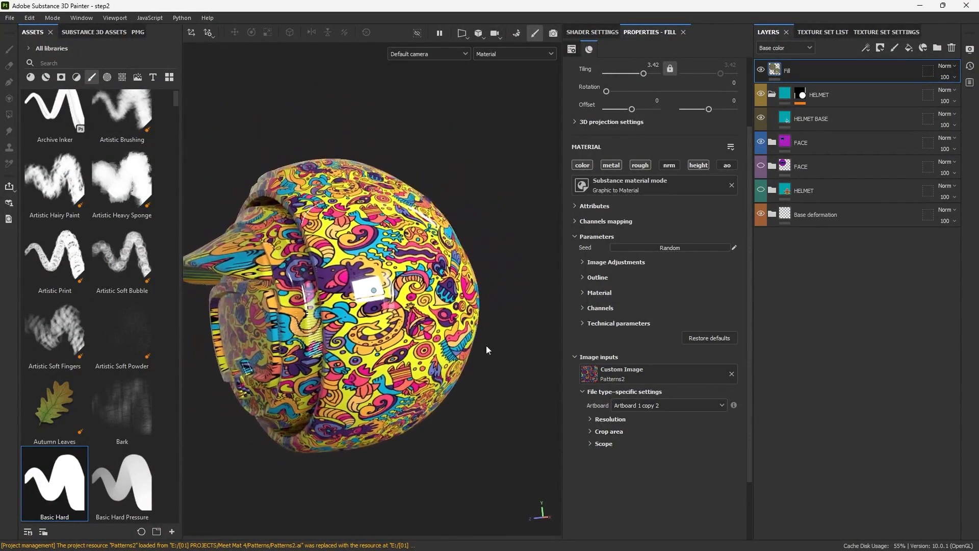
pyautogui.keyDown('alt'); pyautogui.moveTo(485, 345); pyautogui.dragTo(378, 222); pyautogui.keyUp('alt')
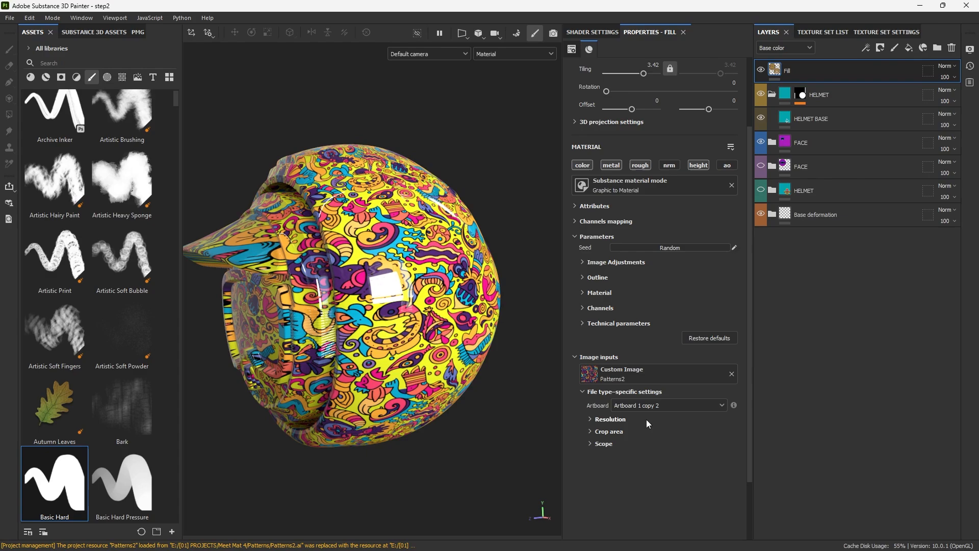
# Examine the pattern's sharpness up close on the helmet shell with the image resolution on Auto
pyautogui.keyDown('alt'); pyautogui.moveTo(438, 298); pyautogui.dragTo(430, 327); pyautogui.keyUp('alt')
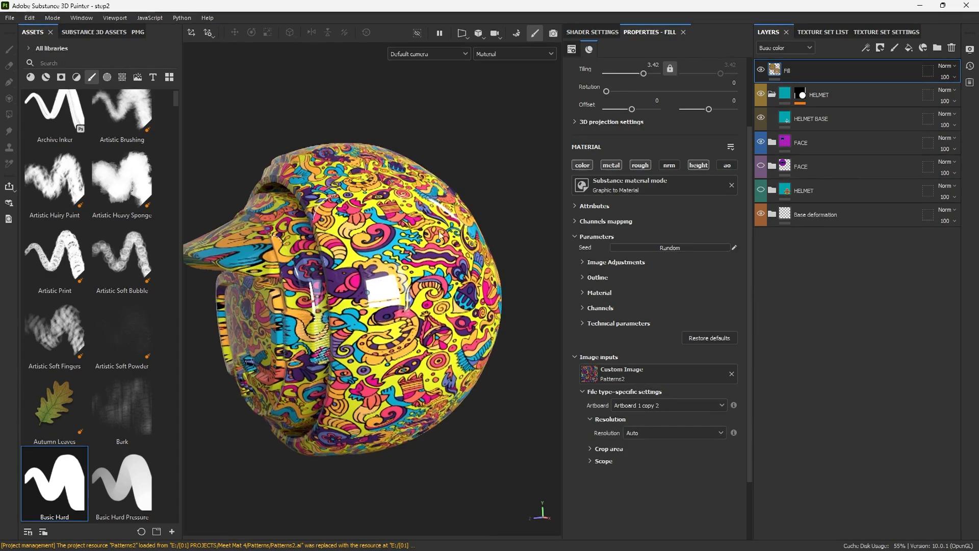
pyautogui.keyDown('alt'); pyautogui.moveTo(431, 327); pyautogui.dragTo(475, 362, button='right'); pyautogui.keyUp('alt')
pyautogui.keyDown('alt'); pyautogui.moveTo(433, 352); pyautogui.dragTo(430, 323); pyautogui.keyUp('alt')
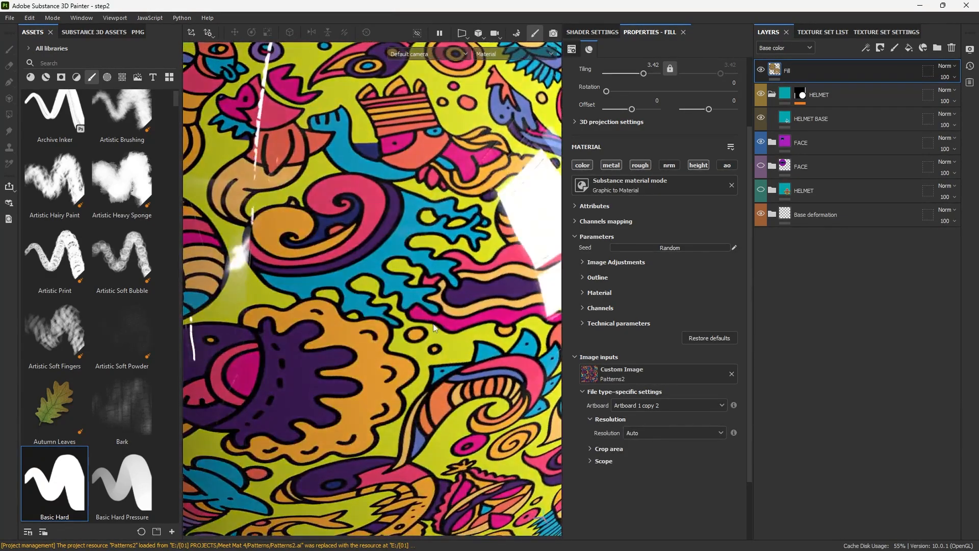
pyautogui.keyDown('alt'); pyautogui.moveTo(490, 357); pyautogui.dragTo(459, 331, button='right'); pyautogui.keyUp('alt')
pyautogui.keyDown('alt'); pyautogui.moveTo(505, 367); pyautogui.dragTo(562, 425); pyautogui.keyUp('alt')
pyautogui.scroll(6, 418, 345)
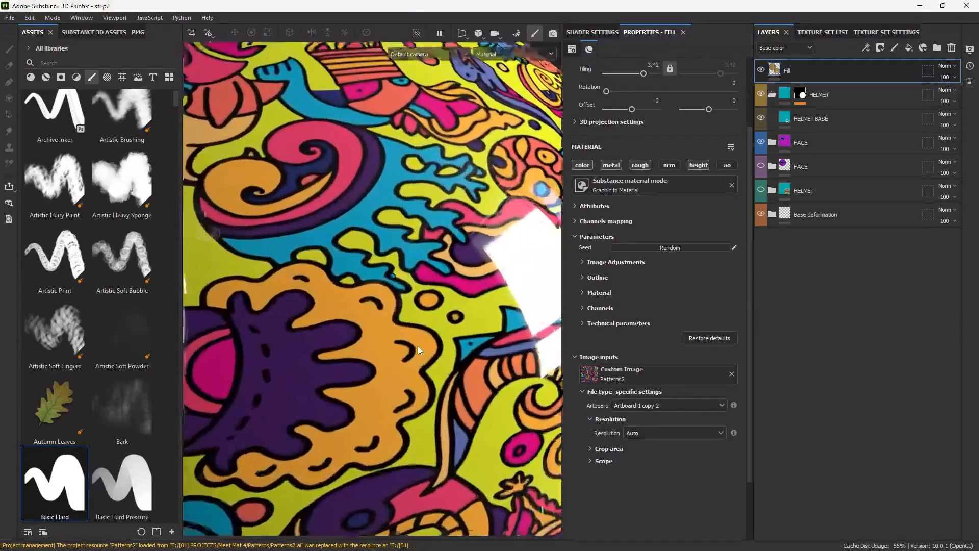
pyautogui.scroll(-7, 418, 346)
pyautogui.keyDown('alt'); pyautogui.moveTo(417, 346); pyautogui.dragTo(509, 377); pyautogui.keyUp('alt')
# Set the Patterns2 image resolution to Asset and check the pattern's sharpness up close
pyautogui.click(655, 434)
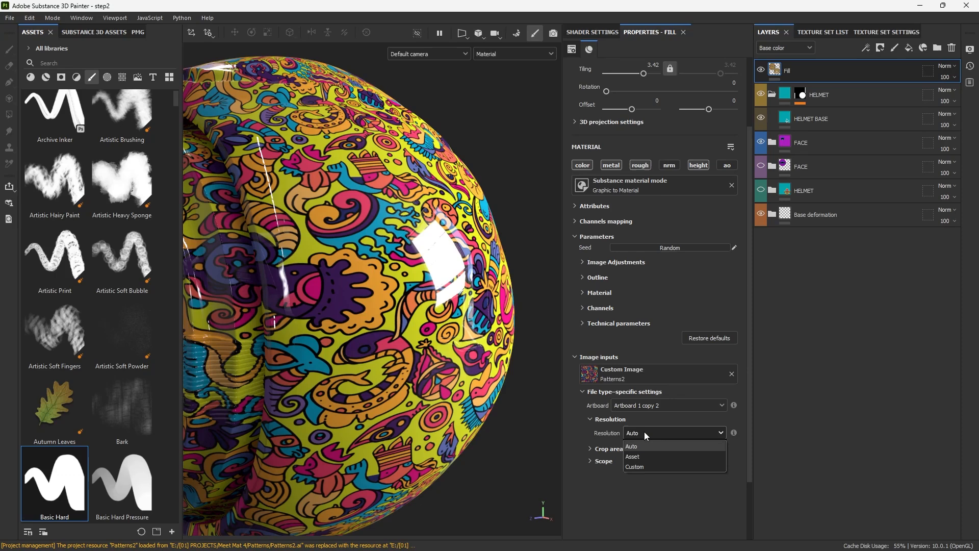
pyautogui.click(646, 431)
pyautogui.scroll(4, 380, 319)
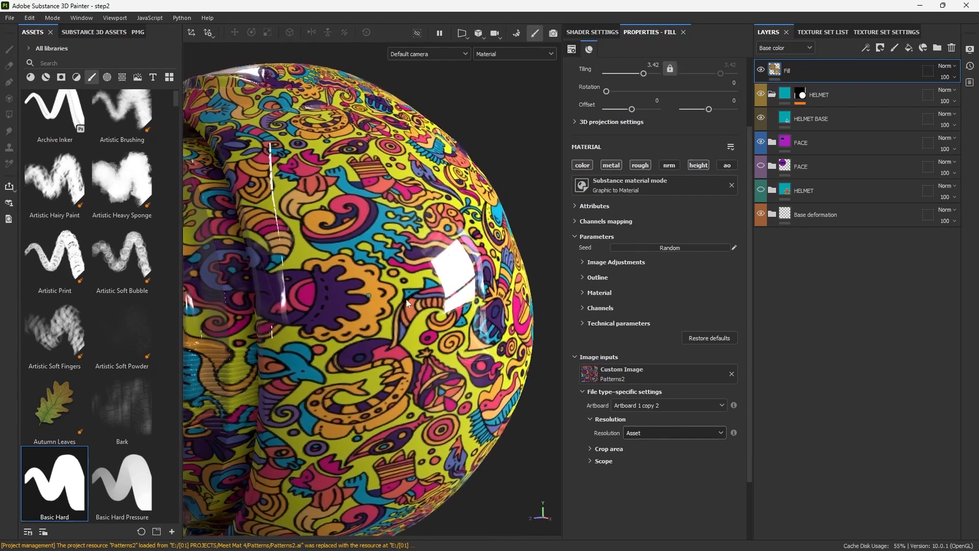
# Set the Patterns2 image resolution to Custom at 4096 and check the pattern on the helmet
pyautogui.click(668, 433)
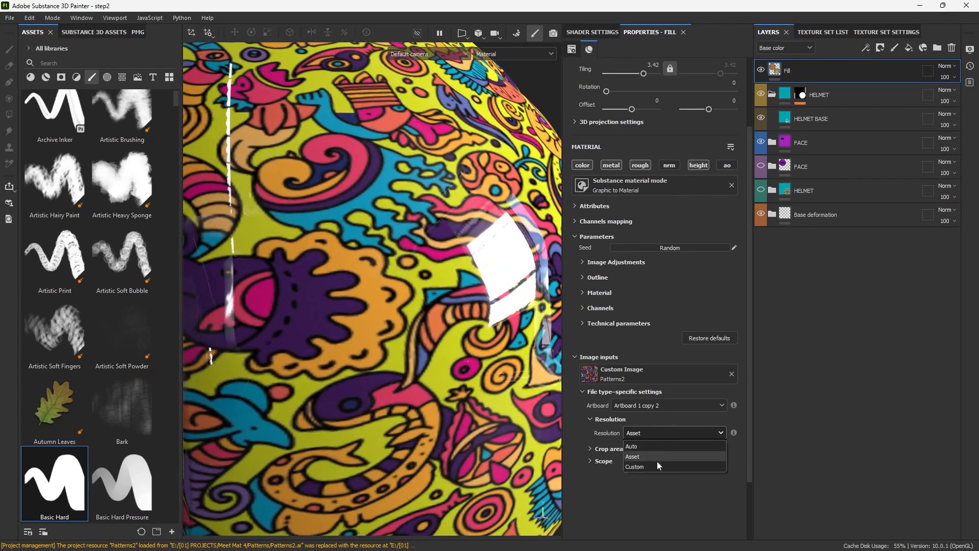
pyautogui.click(657, 461)
pyautogui.click(656, 450)
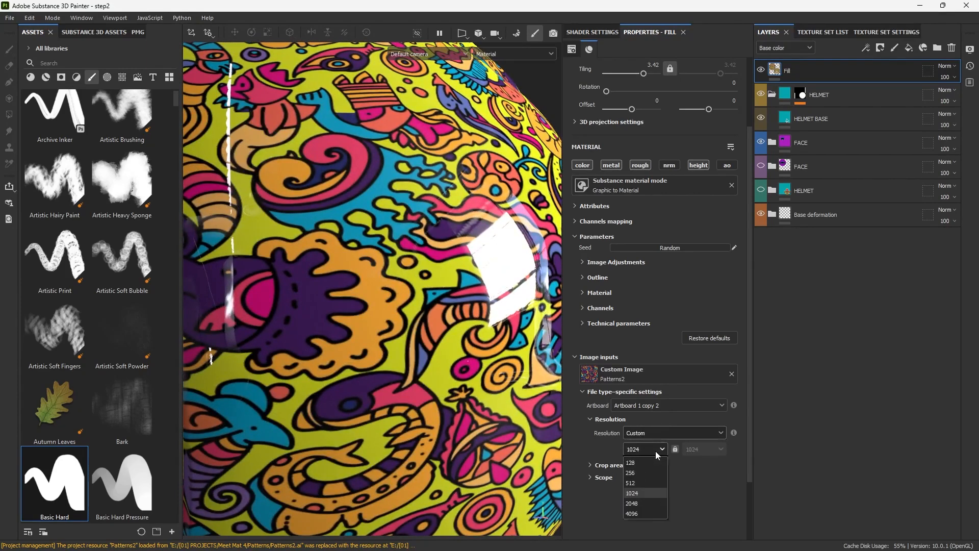
pyautogui.click(646, 510)
pyautogui.scroll(-6, 331, 201)
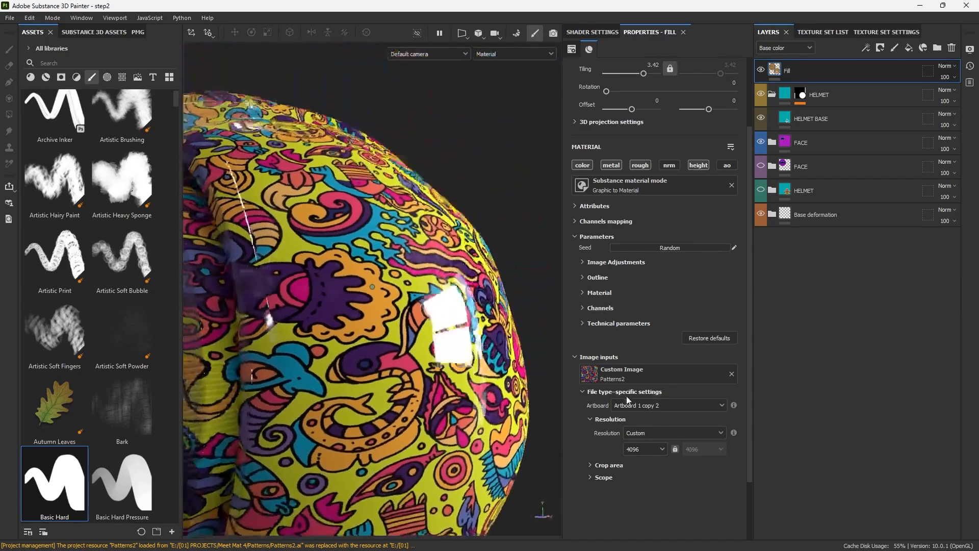
# Review the image input's crop area and scope settings, and compare the helmet with the pattern fill hidden and shown
pyautogui.click(610, 466)
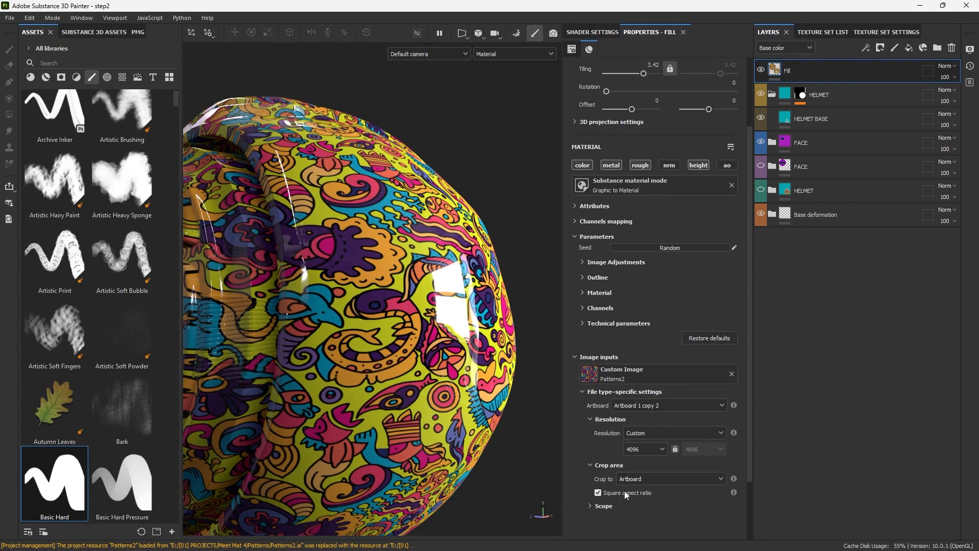
pyautogui.click(604, 506)
pyautogui.scroll(-1, 605, 506)
pyautogui.click(606, 477)
pyautogui.keyDown('alt'); pyautogui.moveTo(516, 393); pyautogui.dragTo(519, 390); pyautogui.keyUp('alt')
pyautogui.scroll(-3, 519, 390)
pyautogui.click(761, 70)
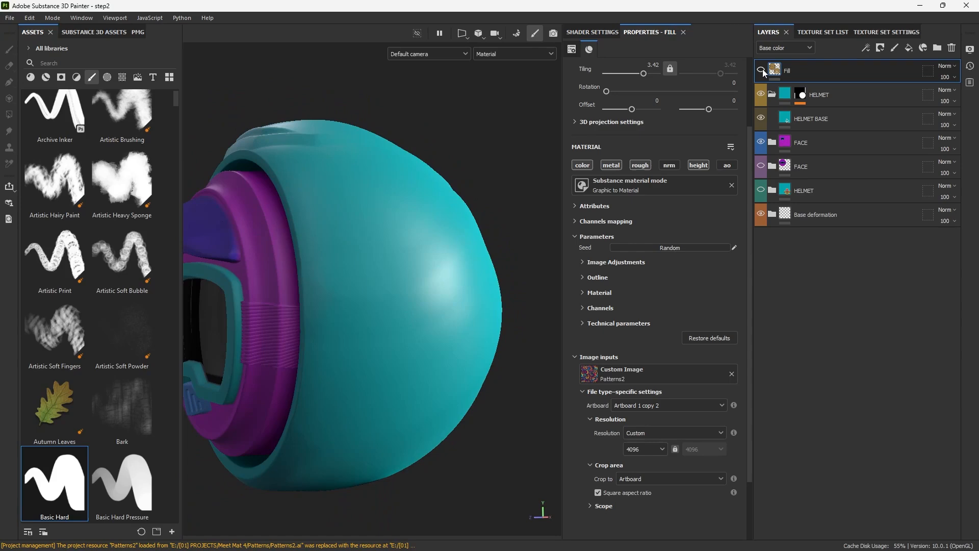
pyautogui.click(761, 70)
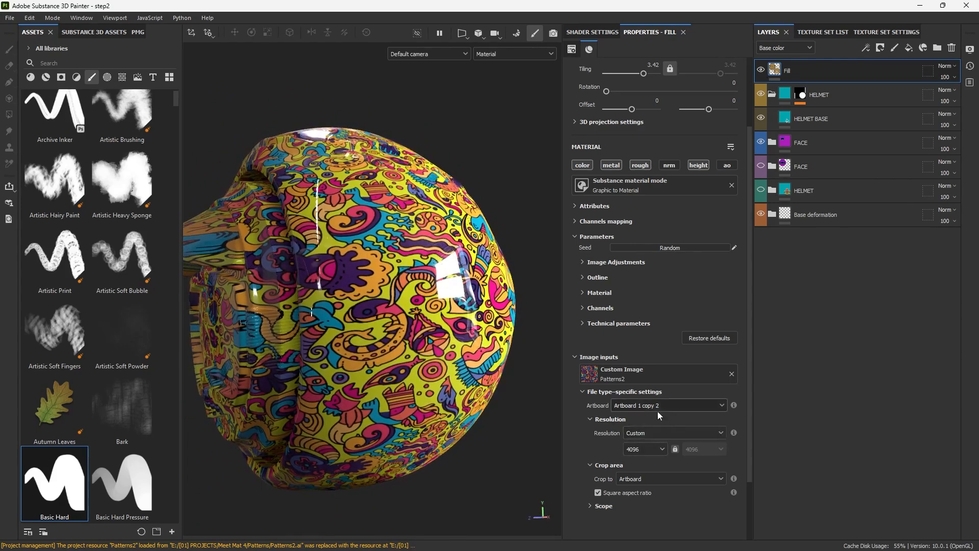
# Set the Patterns2 image resolution back to Auto
pyautogui.click(647, 433)
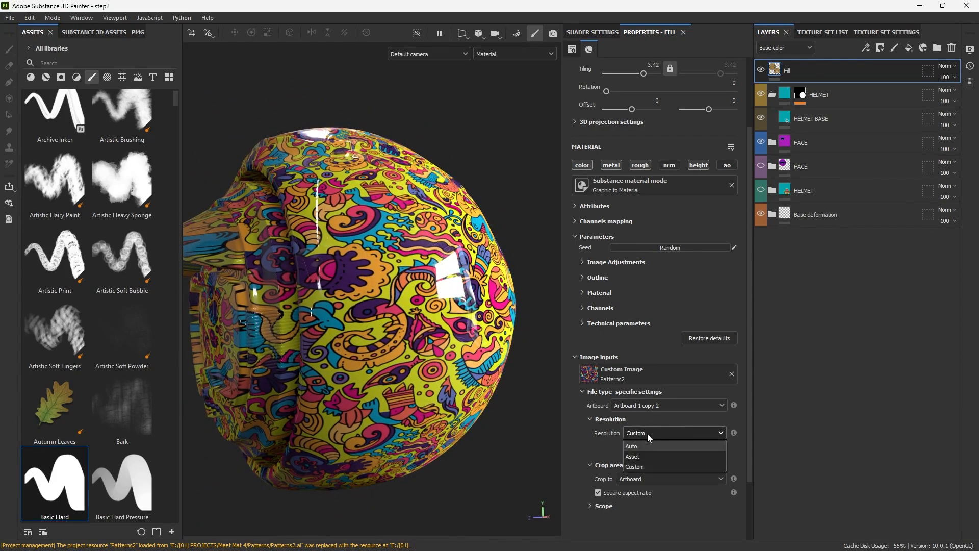
pyautogui.click(647, 446)
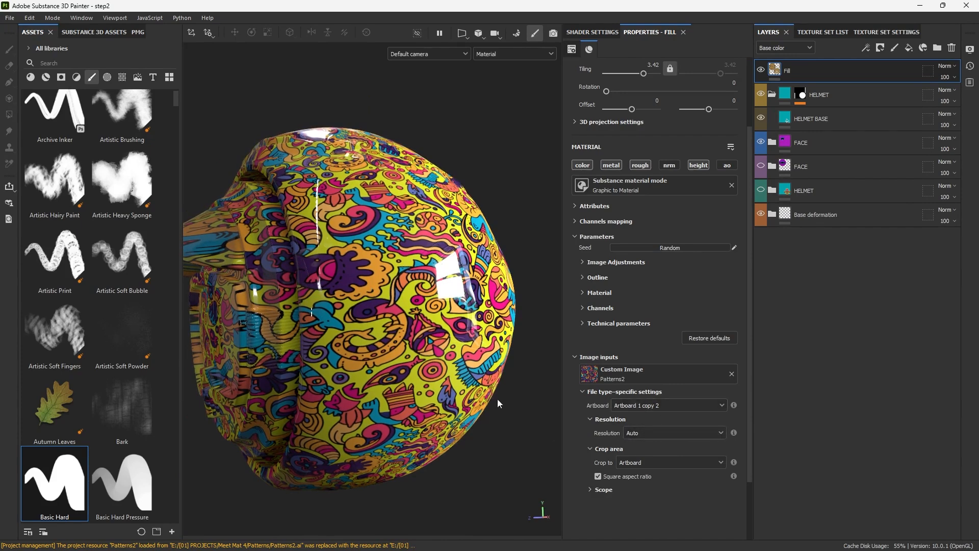
pyautogui.keyDown('alt'); pyautogui.moveTo(439, 131); pyautogui.dragTo(452, 139); pyautogui.keyUp('alt')
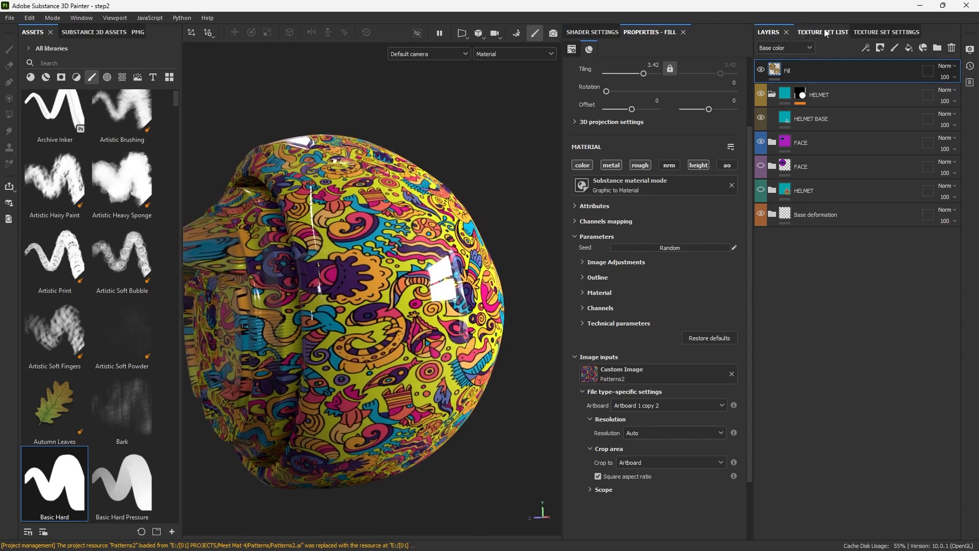
# Set the Patterns2 image input's artboard back to Artboard 1
pyautogui.scroll(3, 649, 108)
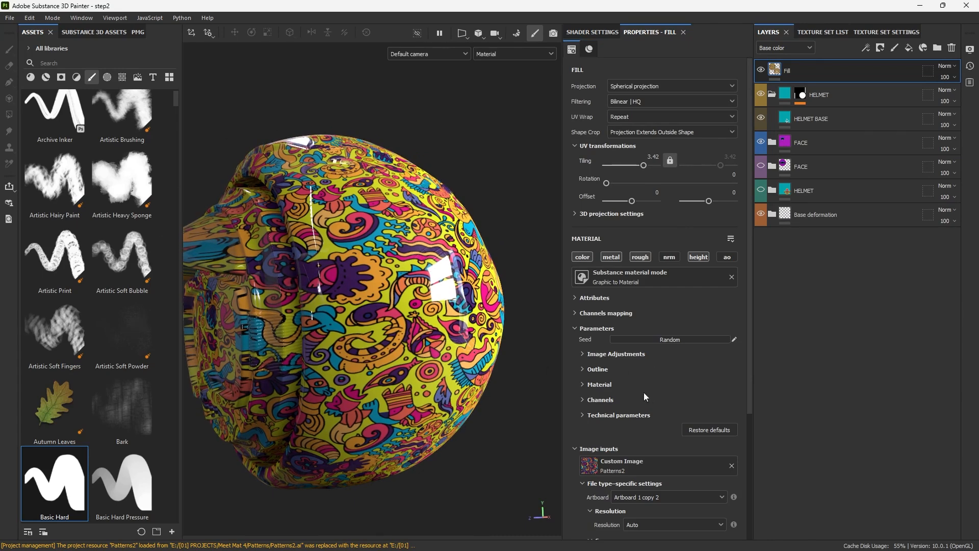
pyautogui.scroll(-1, 661, 379)
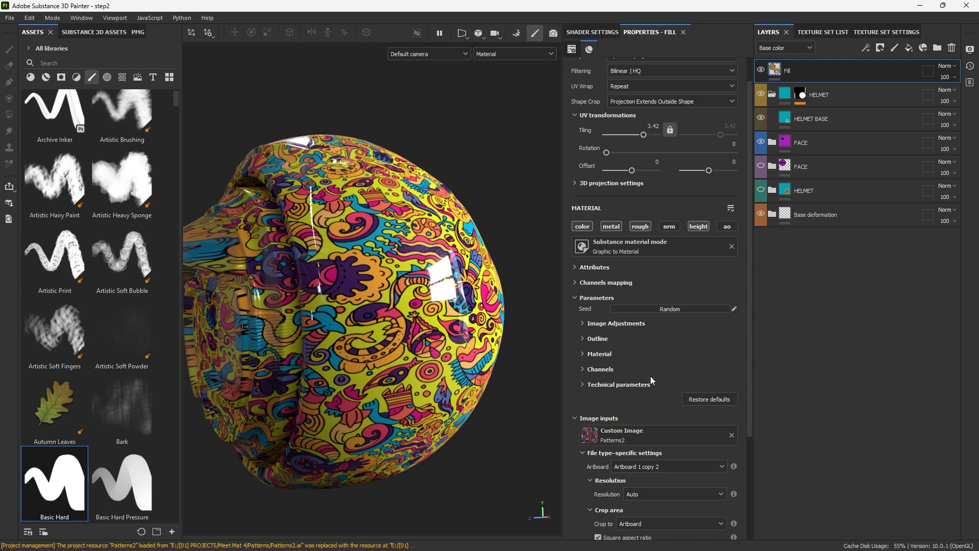
pyautogui.scroll(1, 667, 378)
pyautogui.scroll(-3, 662, 387)
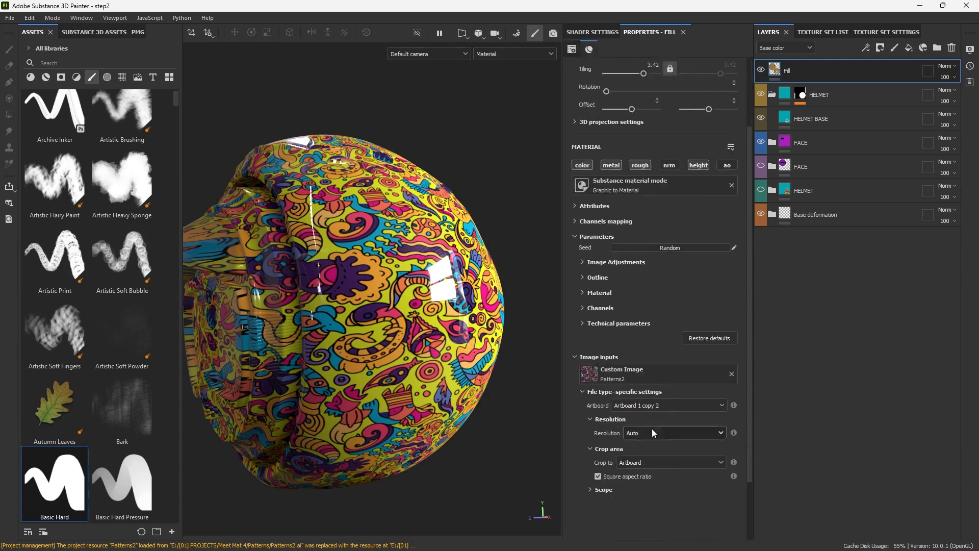
pyautogui.click(641, 405)
pyautogui.click(643, 416)
pyautogui.scroll(-2, 549, 261)
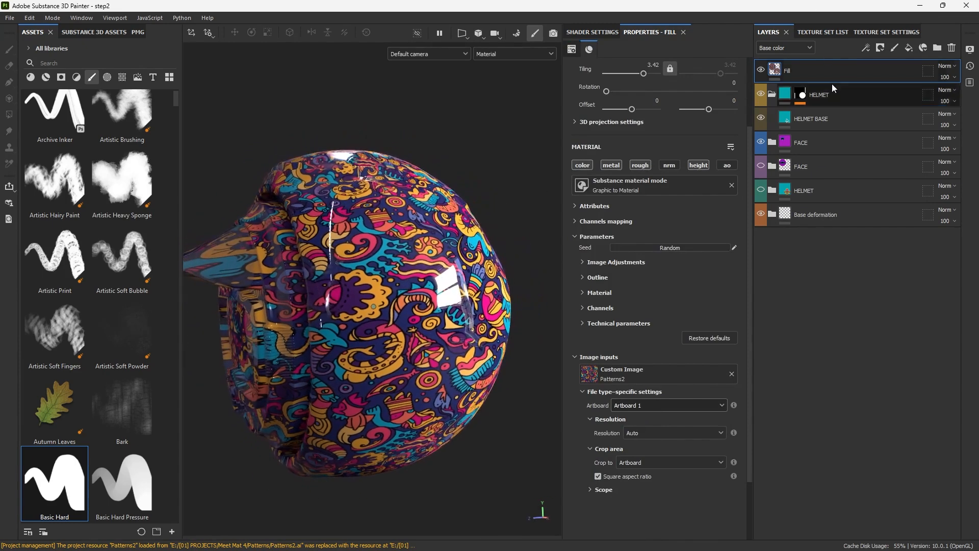
# Move the pattern fill layer into the masked HELMET group, directly above HELMET BASE
pyautogui.keyDown('alt'); pyautogui.moveTo(486, 352); pyautogui.dragTo(329, 275); pyautogui.keyUp('alt')
pyautogui.scroll(-1, 509, 364)
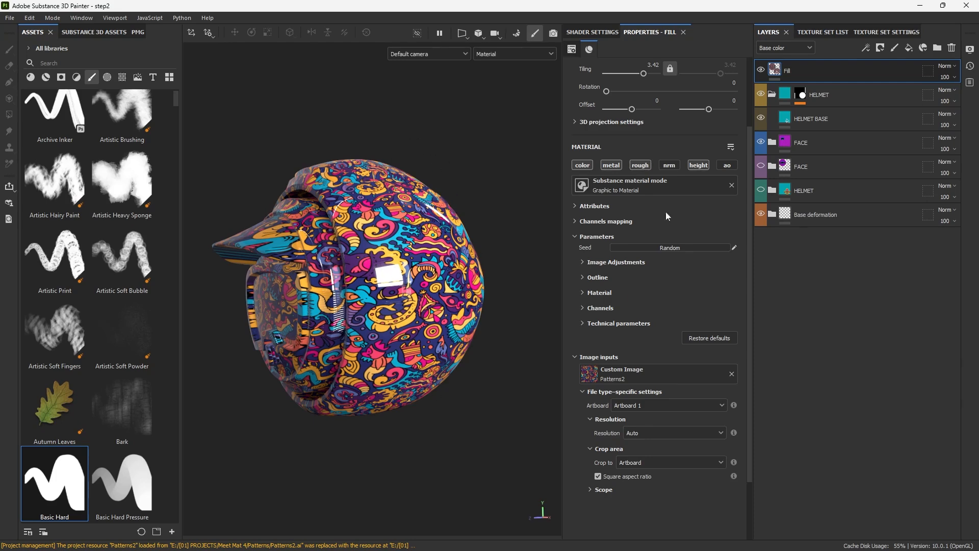
pyautogui.moveTo(796, 68); pyautogui.dragTo(840, 94)
pyautogui.keyDown('alt'); pyautogui.moveTo(429, 255); pyautogui.dragTo(480, 251); pyautogui.keyUp('alt')
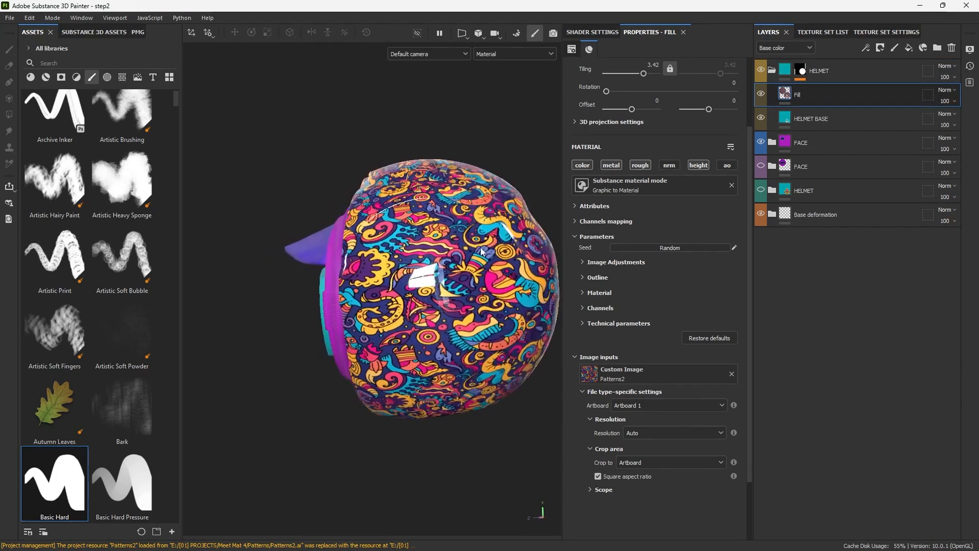
# Rename the pattern fill layer as GRAPHICS PATTERN
pyautogui.doubleClick(797, 95)
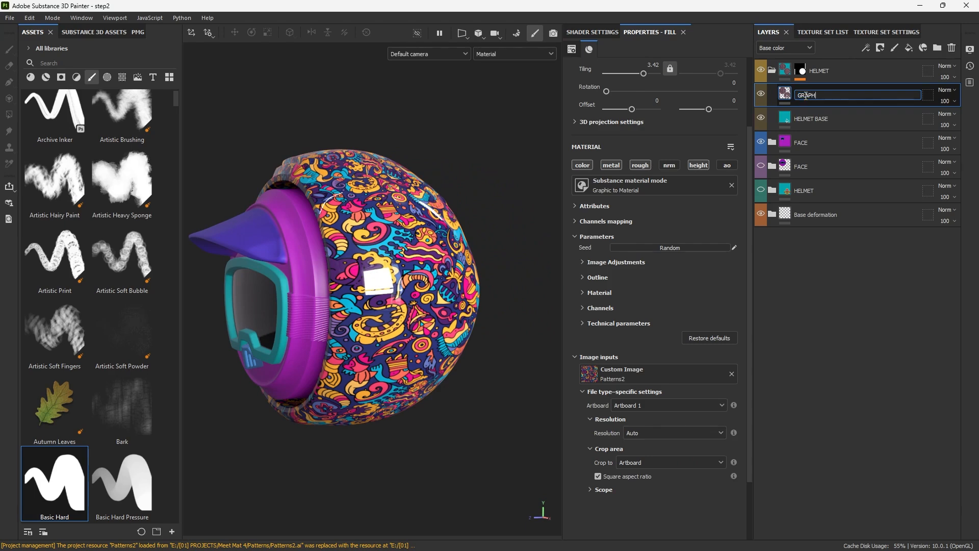
pyautogui.write('GRAPHICS PATTERN')
pyautogui.press('Return')
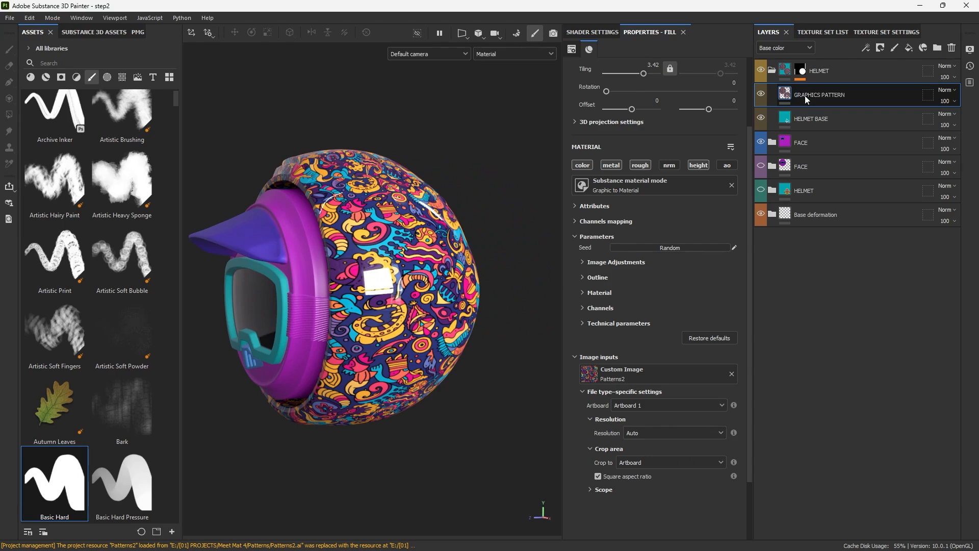
# Add a black mask to the GRAPHICS PATTERN layer and a paint effect in that mask
pyautogui.click(880, 48)
pyautogui.click(890, 75)
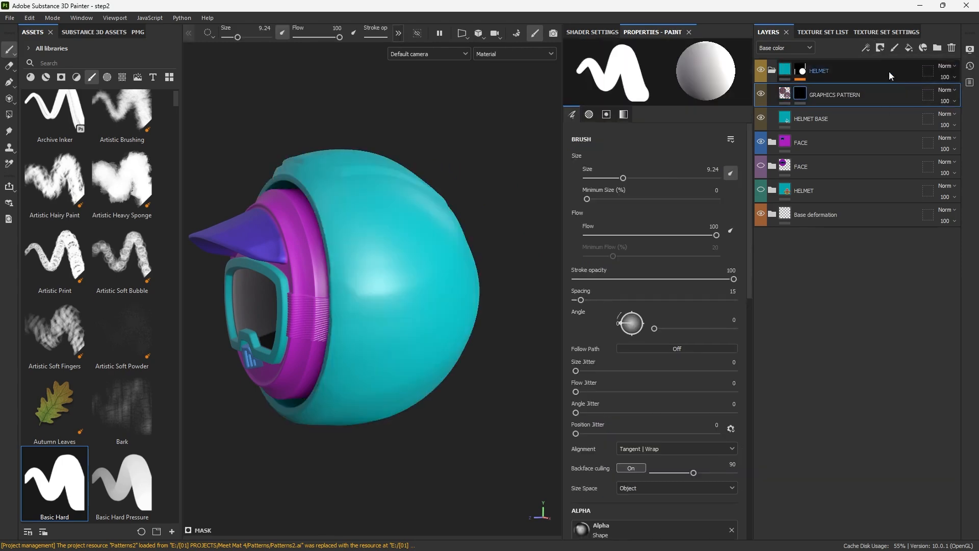
pyautogui.click(866, 47)
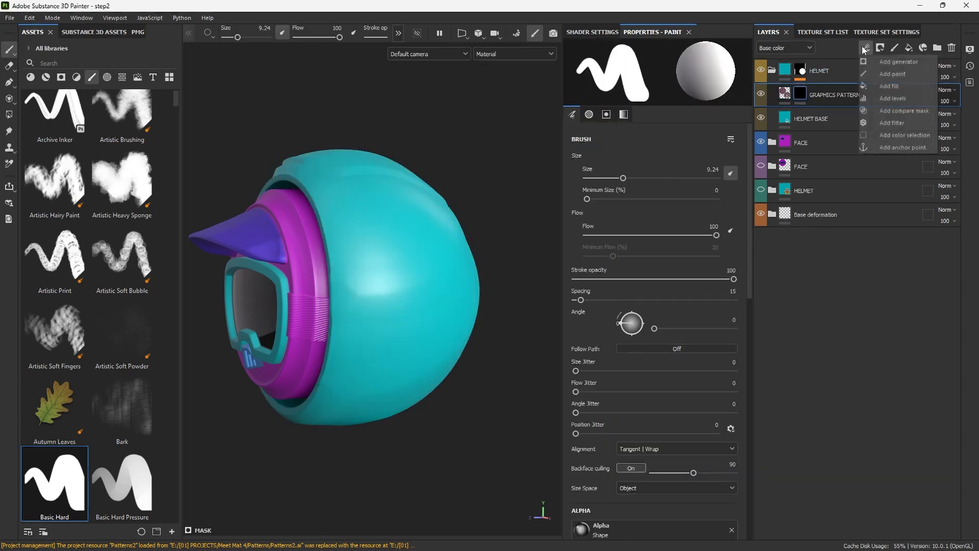
pyautogui.click(892, 75)
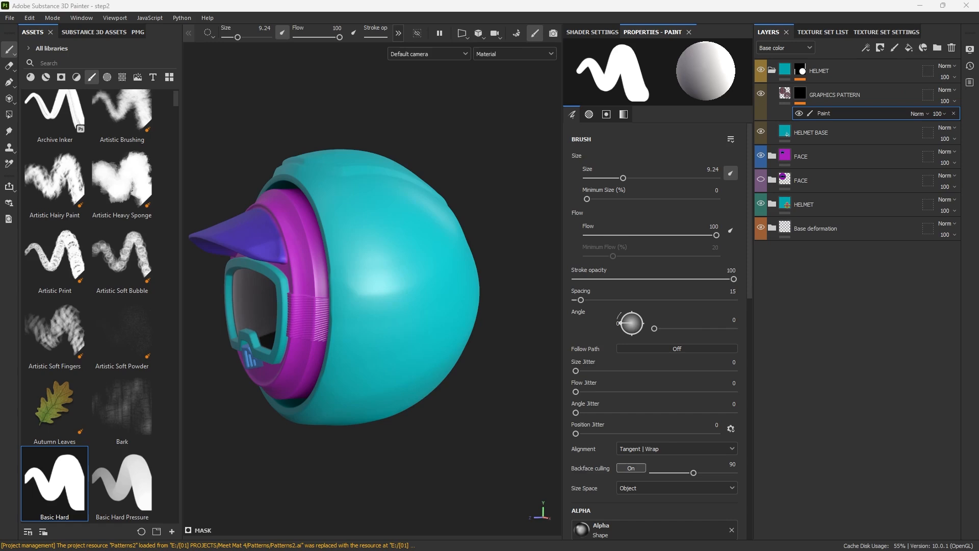
# Draw a multi-point path with Paint Along Path across the helmet shell's side in the GRAPHICS PATTERN mask, revealing a pattern stripe
pyautogui.click(399, 33)
pyautogui.click(395, 34)
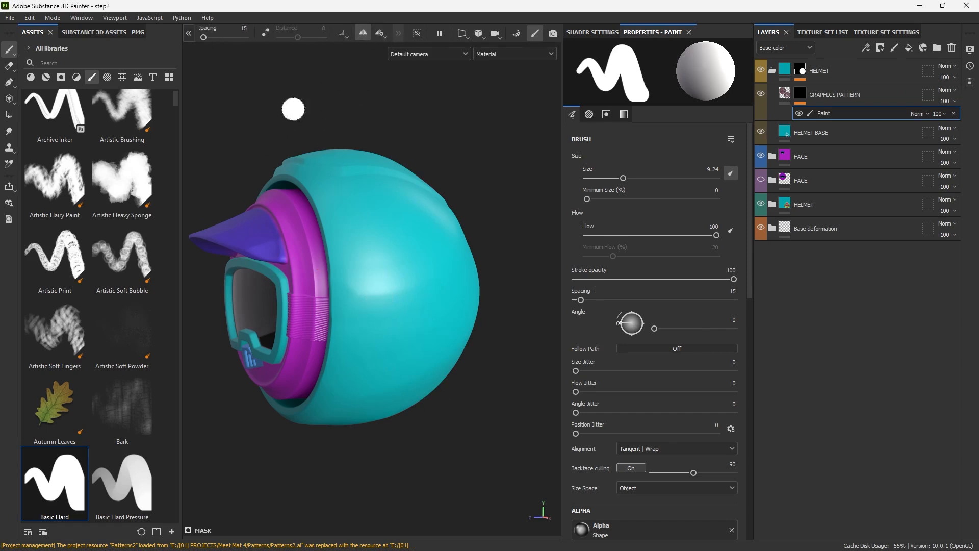
pyautogui.click(9, 83)
pyautogui.moveTo(339, 306)
pyautogui.keyDown('alt'); pyautogui.mouseDown()
pyautogui.moveTo(344, 356)
pyautogui.moveTo(332, 341)
pyautogui.mouseUp(); pyautogui.keyUp('alt')
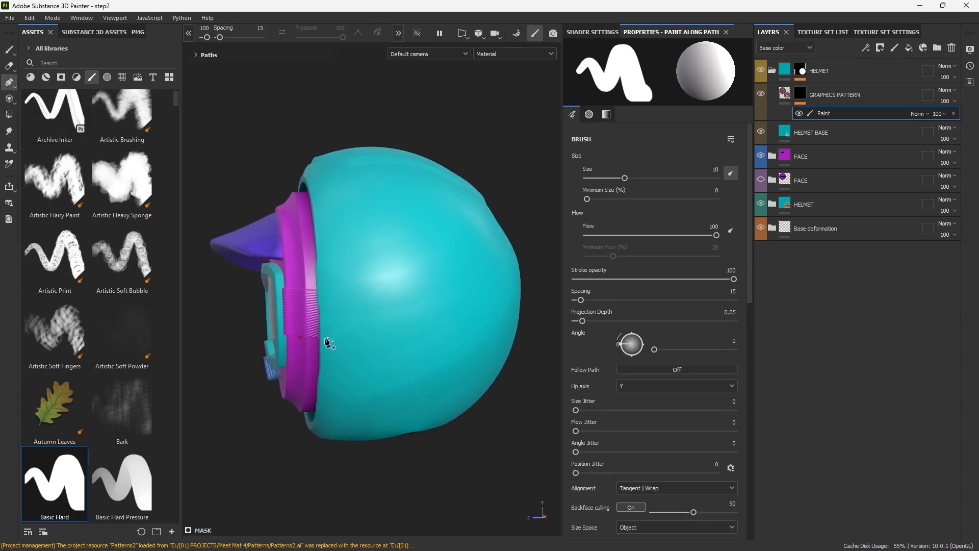
pyautogui.click(324, 342)
pyautogui.click(418, 326)
pyautogui.keyDown('alt'); pyautogui.moveTo(420, 325); pyautogui.dragTo(404, 312); pyautogui.keyUp('alt')
pyautogui.click(401, 294)
pyautogui.click(442, 245)
pyautogui.moveTo(443, 246)
pyautogui.keyDown('alt'); pyautogui.mouseDown()
pyautogui.moveTo(465, 250)
pyautogui.moveTo(400, 274)
pyautogui.moveTo(383, 271)
pyautogui.moveTo(360, 325)
pyautogui.moveTo(326, 348)
pyautogui.moveTo(239, 352)
pyautogui.moveTo(402, 348)
pyautogui.moveTo(257, 352)
pyautogui.moveTo(408, 313)
pyautogui.mouseUp(); pyautogui.keyUp('alt')
pyautogui.click(482, 244)
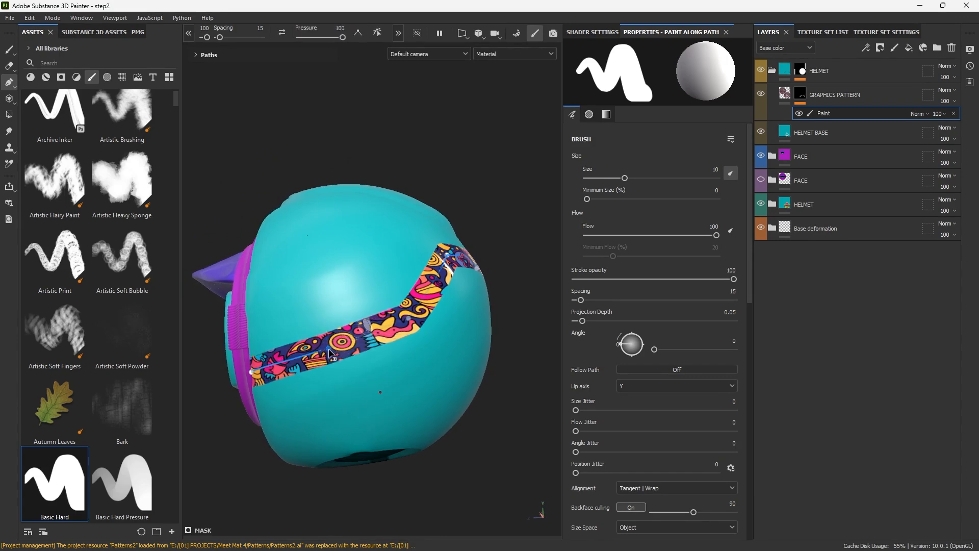
pyautogui.moveTo(357, 352)
pyautogui.keyDown('alt'); pyautogui.mouseDown()
pyautogui.moveTo(492, 378)
pyautogui.moveTo(380, 324)
pyautogui.mouseUp(); pyautogui.keyUp('alt')
pyautogui.keyDown('alt'); pyautogui.moveTo(413, 289); pyautogui.dragTo(487, 267); pyautogui.keyUp('alt')
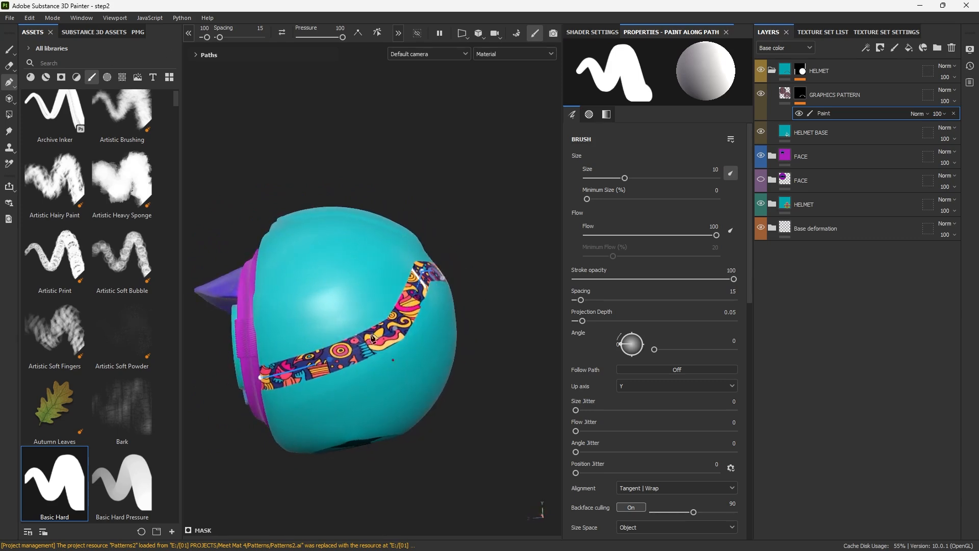
# Add a second paint effect to the GRAPHICS PATTERN mask and enlarge the regular paint brush to size 15.35
pyautogui.click(865, 47)
pyautogui.click(890, 75)
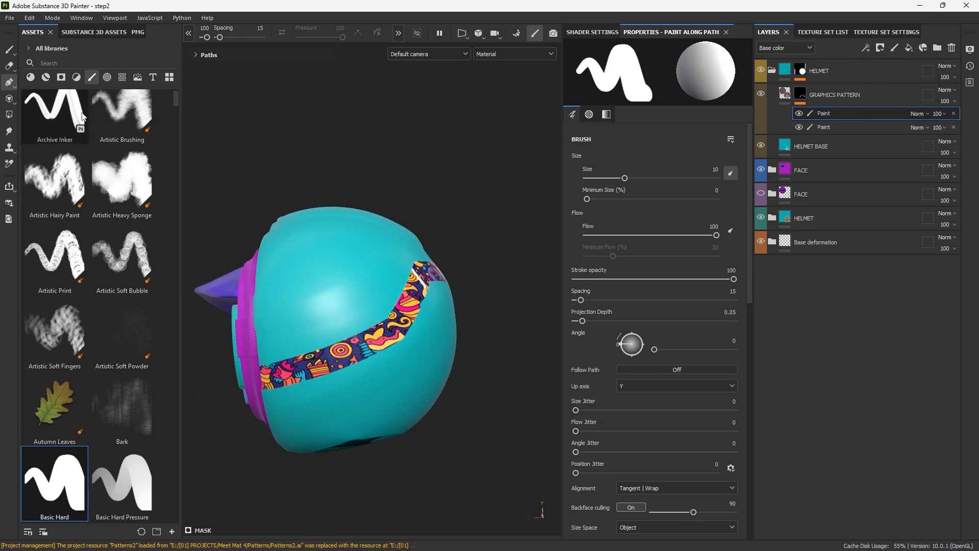
pyautogui.scroll(2, 373, 322)
pyautogui.keyDown('alt'); pyautogui.moveTo(373, 322); pyautogui.dragTo(381, 314, button='right'); pyautogui.keyUp('alt')
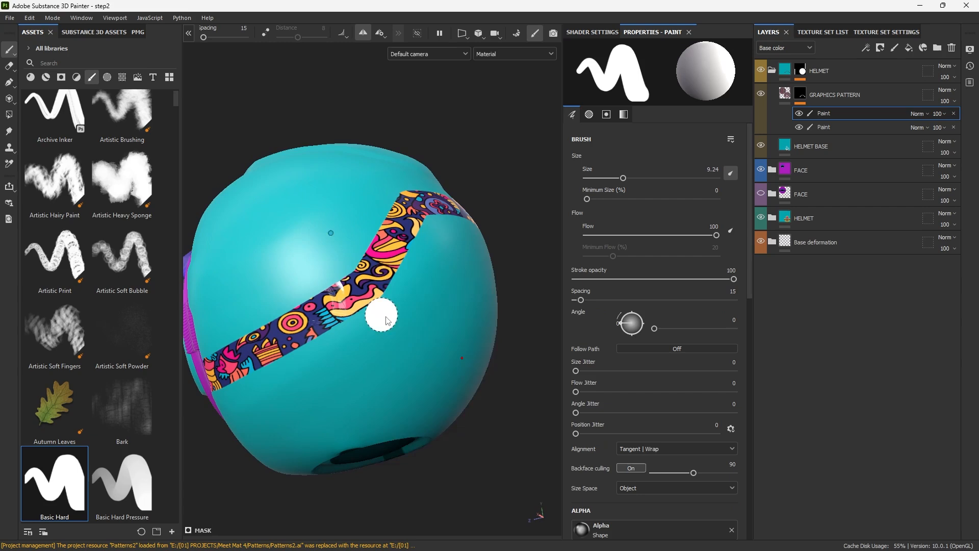
pyautogui.rightClick(381, 315)
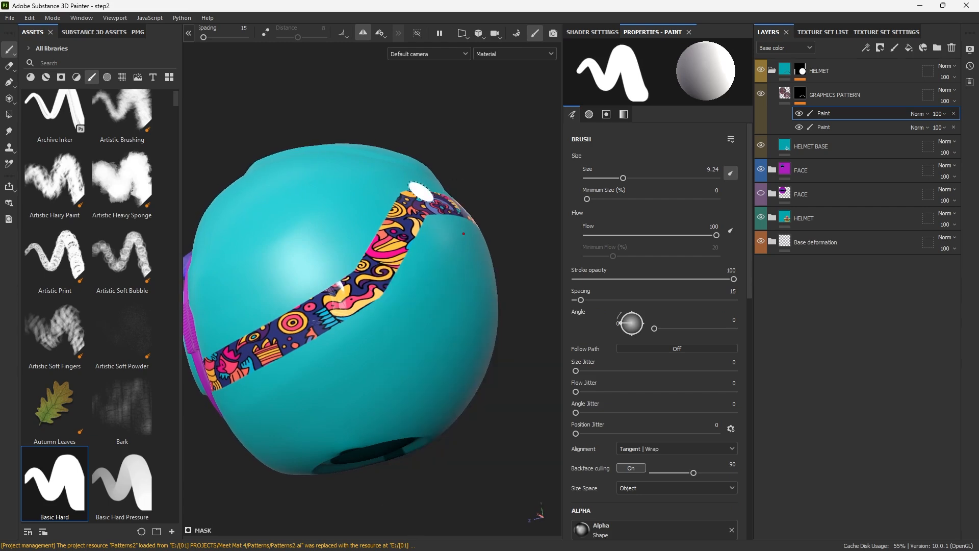
pyautogui.keyDown('ctrl'); pyautogui.moveTo(421, 191); pyautogui.dragTo(438, 191, button='right'); pyautogui.keyUp('ctrl')
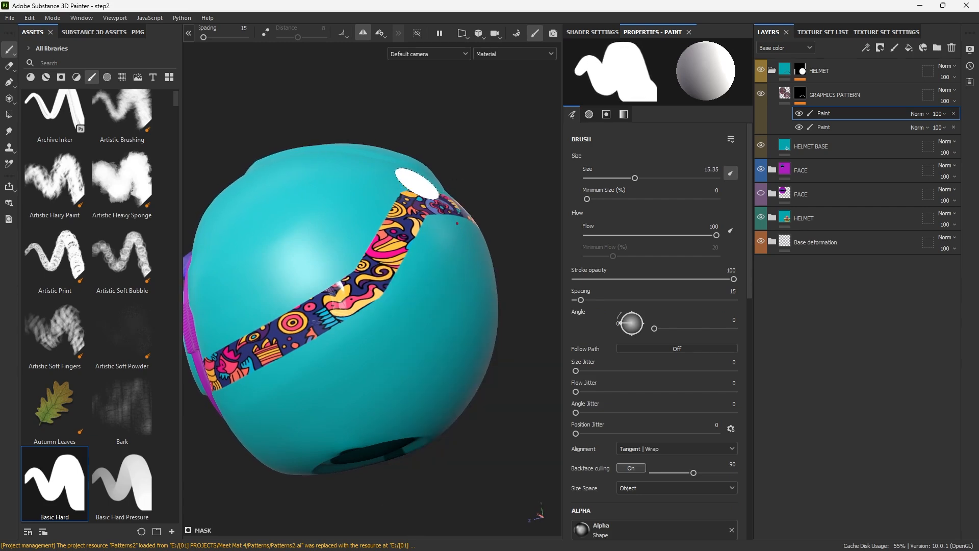
# Paint the shell area below the path stripe white in the mask to reveal the pattern over the lower helmet
pyautogui.keyDown('alt'); pyautogui.moveTo(417, 184); pyautogui.dragTo(406, 310); pyautogui.keyUp('alt')
pyautogui.moveTo(421, 233); pyautogui.dragTo(451, 231)
pyautogui.keyDown('alt'); pyautogui.moveTo(460, 241); pyautogui.dragTo(442, 268); pyautogui.keyUp('alt')
pyautogui.moveTo(494, 230)
pyautogui.mouseDown()
pyautogui.moveTo(471, 223)
pyautogui.moveTo(400, 259)
pyautogui.moveTo(315, 366)
pyautogui.moveTo(364, 366)
pyautogui.moveTo(429, 329)
pyautogui.moveTo(286, 358)
pyautogui.moveTo(368, 324)
pyautogui.mouseUp()
pyautogui.moveTo(274, 386)
pyautogui.mouseDown()
pyautogui.moveTo(259, 396)
pyautogui.moveTo(287, 407)
pyautogui.moveTo(277, 440)
pyautogui.moveTo(317, 438)
pyautogui.mouseUp()
pyautogui.moveTo(403, 408)
pyautogui.keyDown('alt'); pyautogui.mouseDown()
pyautogui.moveTo(364, 377)
pyautogui.moveTo(319, 422)
pyautogui.moveTo(450, 327)
pyautogui.moveTo(380, 390)
pyautogui.moveTo(426, 377)
pyautogui.moveTo(415, 393)
pyautogui.moveTo(357, 408)
pyautogui.moveTo(338, 389)
pyautogui.moveTo(334, 406)
pyautogui.mouseUp(); pyautogui.keyUp('alt')
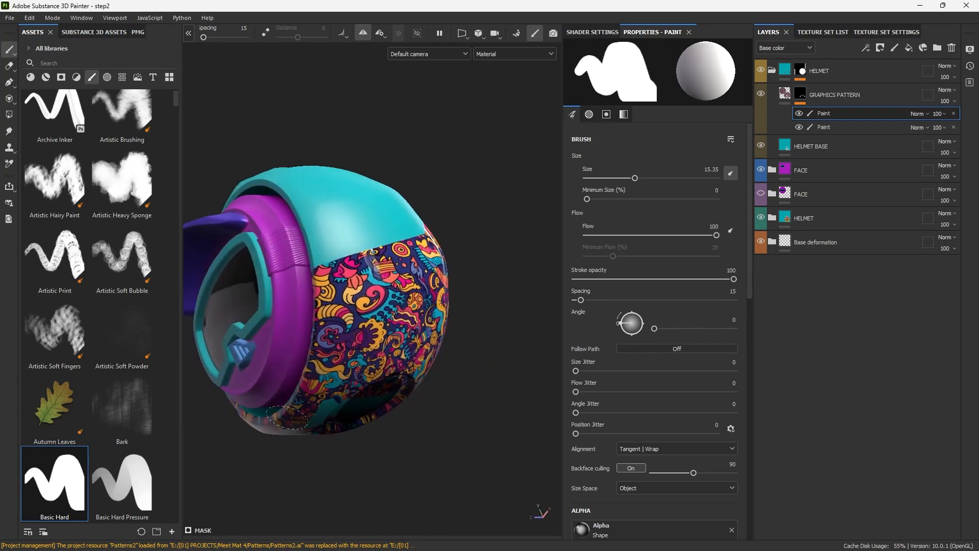
# Compare the helmet with the upper paint effect of the GRAPHICS PATTERN mask hidden and shown
pyautogui.moveTo(338, 357)
pyautogui.keyDown('alt'); pyautogui.mouseDown()
pyautogui.moveTo(290, 327)
pyautogui.moveTo(301, 344)
pyautogui.mouseUp(); pyautogui.keyUp('alt')
pyautogui.moveTo(337, 306)
pyautogui.keyDown('alt'); pyautogui.mouseDown()
pyautogui.moveTo(350, 320)
pyautogui.moveTo(338, 313)
pyautogui.moveTo(388, 314)
pyautogui.mouseUp(); pyautogui.keyUp('alt')
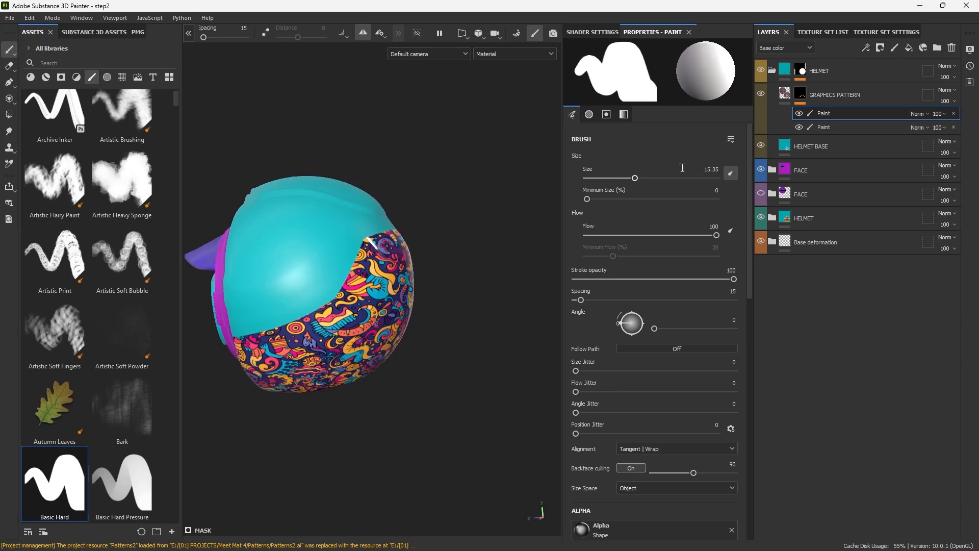
pyautogui.click(798, 114)
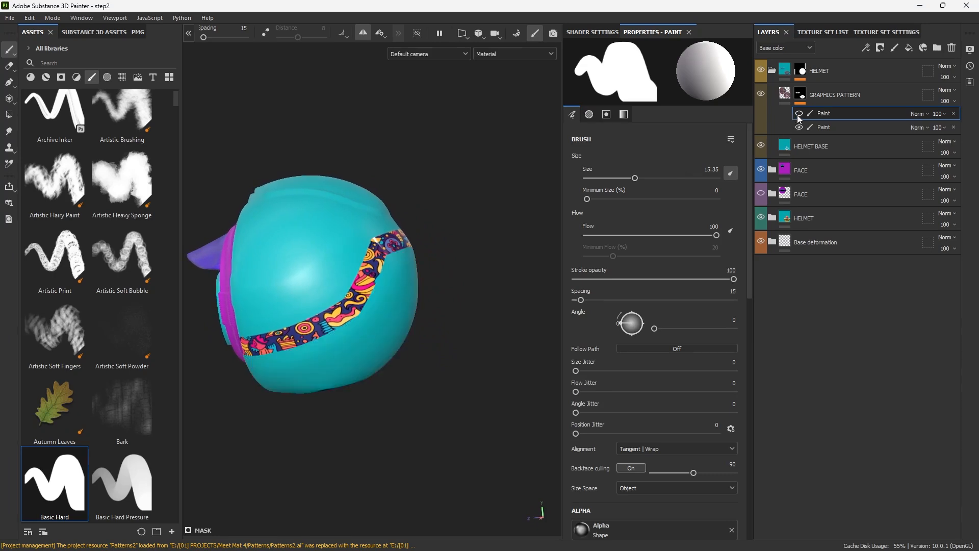
pyautogui.click(799, 113)
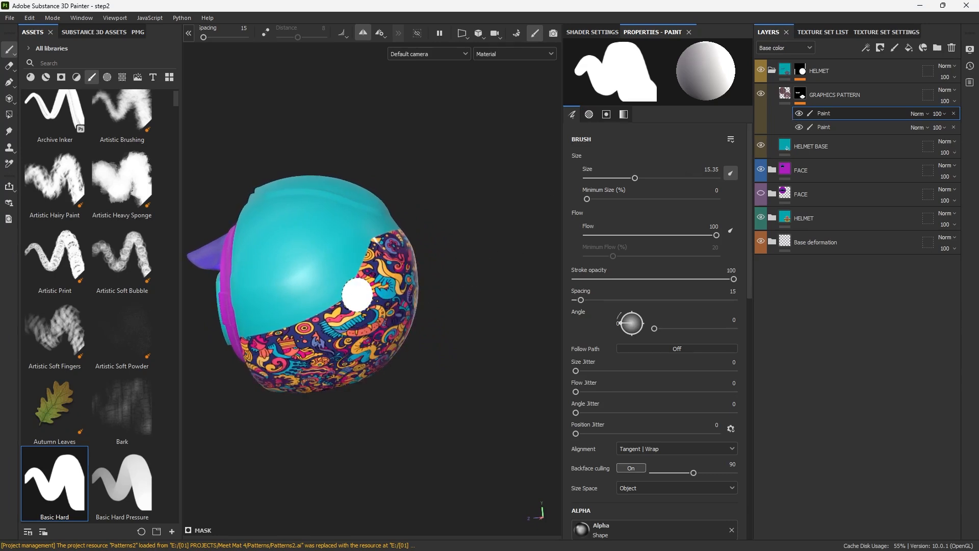
# Reshape the path in the lower paint effect by moving its middle point up the shell, away from the brushed area
pyautogui.click(823, 127)
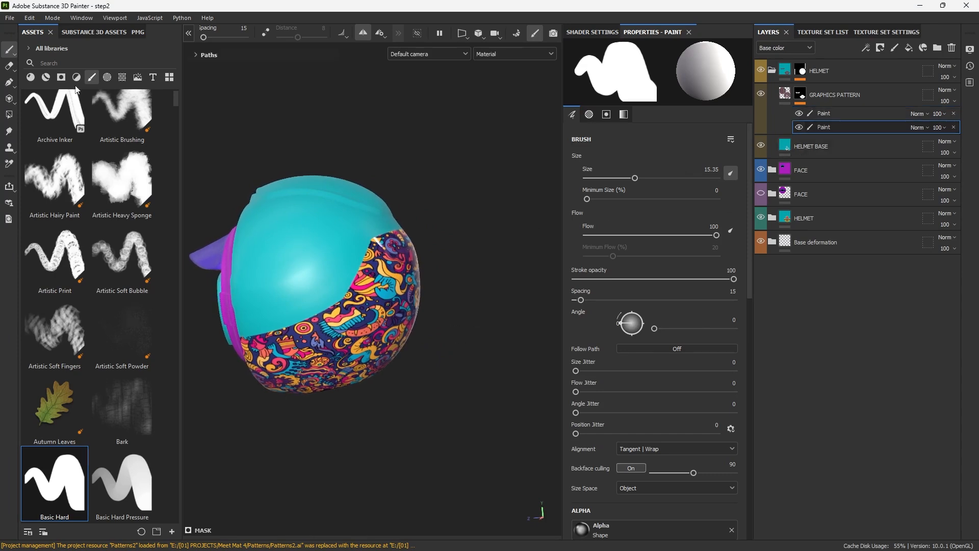
pyautogui.click(9, 82)
pyautogui.keyDown('alt'); pyautogui.moveTo(254, 158); pyautogui.dragTo(230, 153); pyautogui.keyUp('alt')
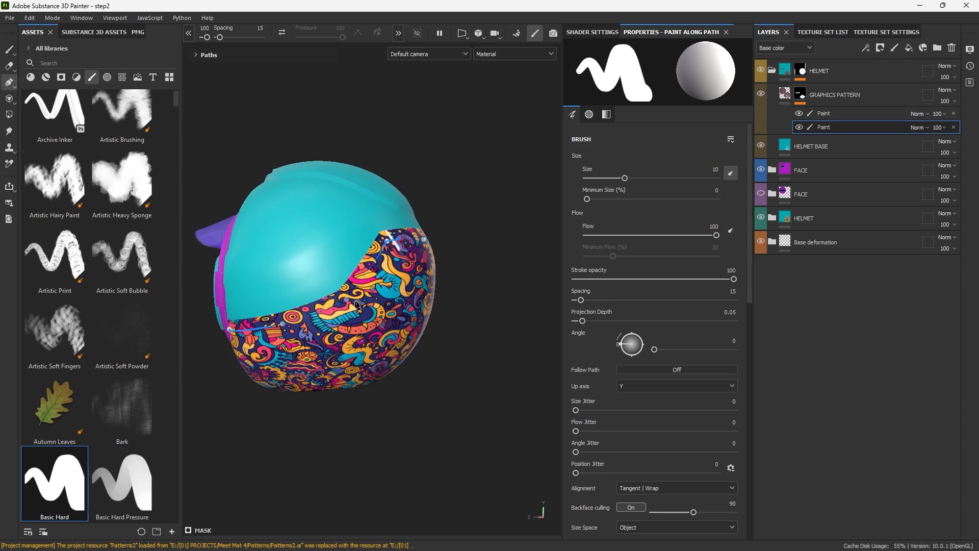
pyautogui.keyDown('alt'); pyautogui.moveTo(357, 304); pyautogui.dragTo(285, 323); pyautogui.keyUp('alt')
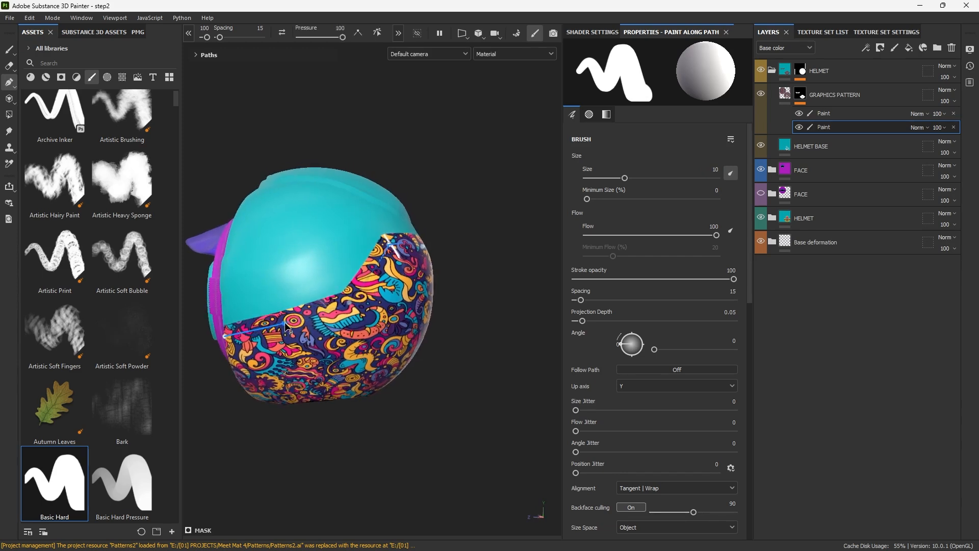
pyautogui.moveTo(350, 303); pyautogui.dragTo(285, 225)
pyautogui.press('1')
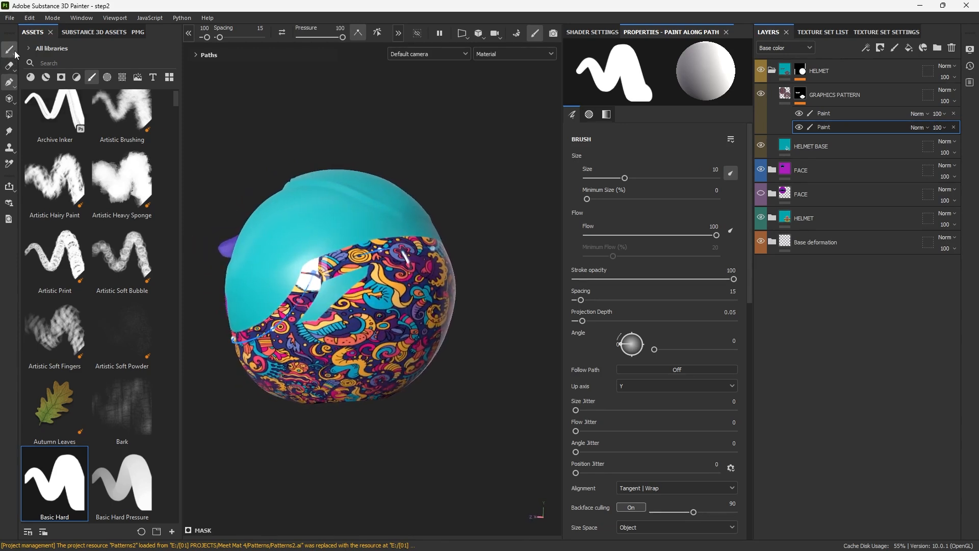
# Fill the gap between the reshaped path and the brushed area with white in the upper paint effect, then reselect the path's paint effect
pyautogui.click(818, 113)
pyautogui.moveTo(339, 306)
pyautogui.keyDown('alt'); pyautogui.mouseDown()
pyautogui.moveTo(376, 291)
pyautogui.moveTo(359, 283)
pyautogui.mouseUp(); pyautogui.keyUp('alt')
pyautogui.keyDown('alt'); pyautogui.moveTo(306, 327); pyautogui.dragTo(308, 343); pyautogui.keyUp('alt')
pyautogui.click(817, 132)
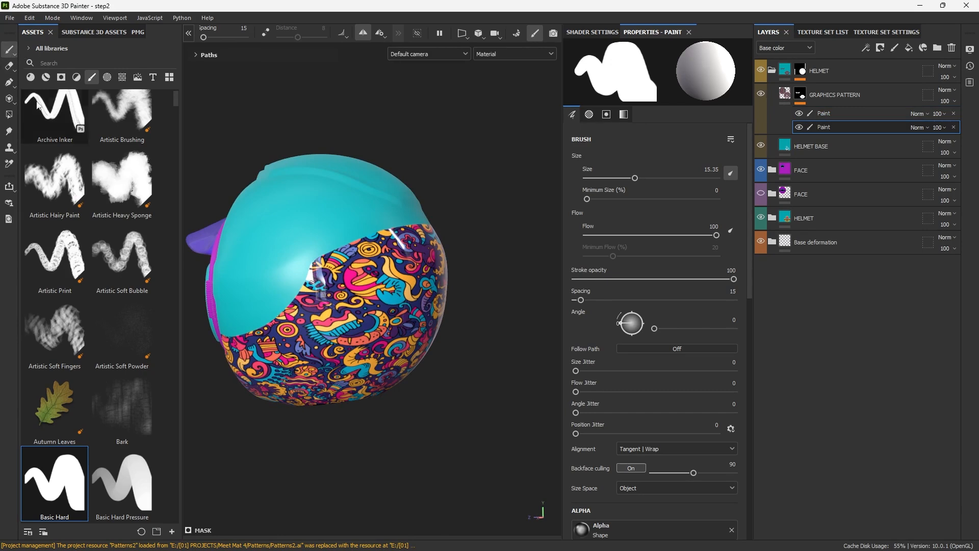
# Move the path's middle point back down the shell to lower the pattern's edge
pyautogui.click(8, 81)
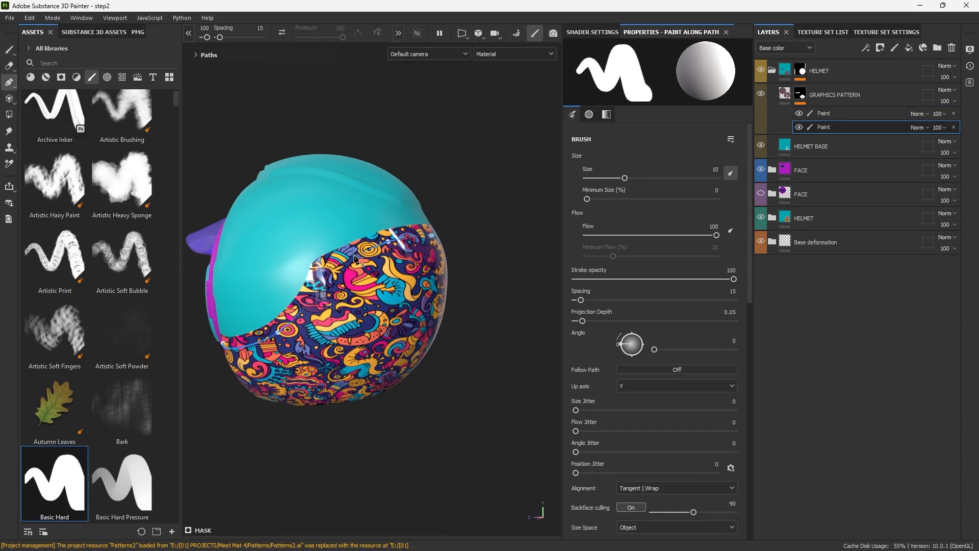
pyautogui.keyDown('alt'); pyautogui.moveTo(355, 259); pyautogui.dragTo(317, 284); pyautogui.keyUp('alt')
pyautogui.click(331, 295)
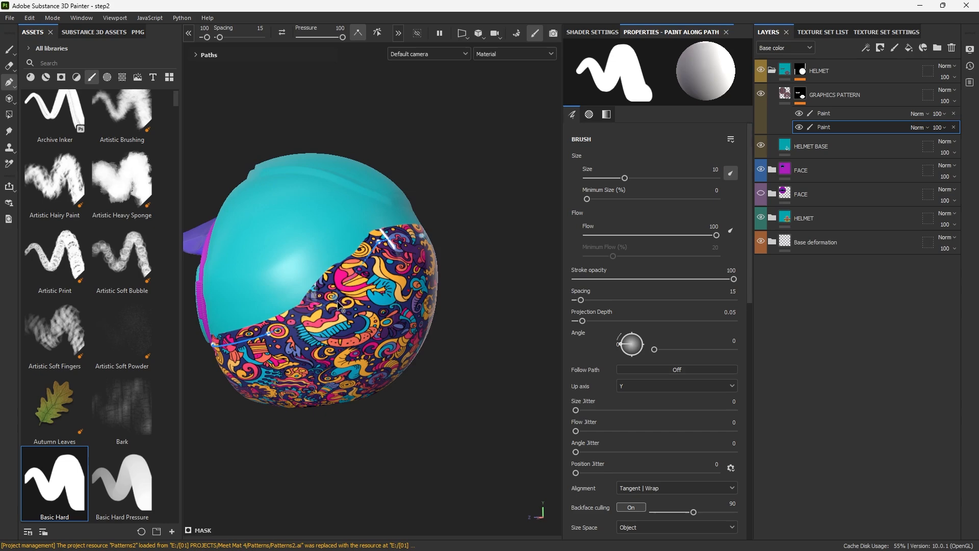
pyautogui.keyDown('alt'); pyautogui.moveTo(341, 305); pyautogui.dragTo(372, 281, button='right'); pyautogui.keyUp('alt')
pyautogui.keyDown('alt'); pyautogui.moveTo(371, 281); pyautogui.dragTo(390, 240); pyautogui.keyUp('alt')
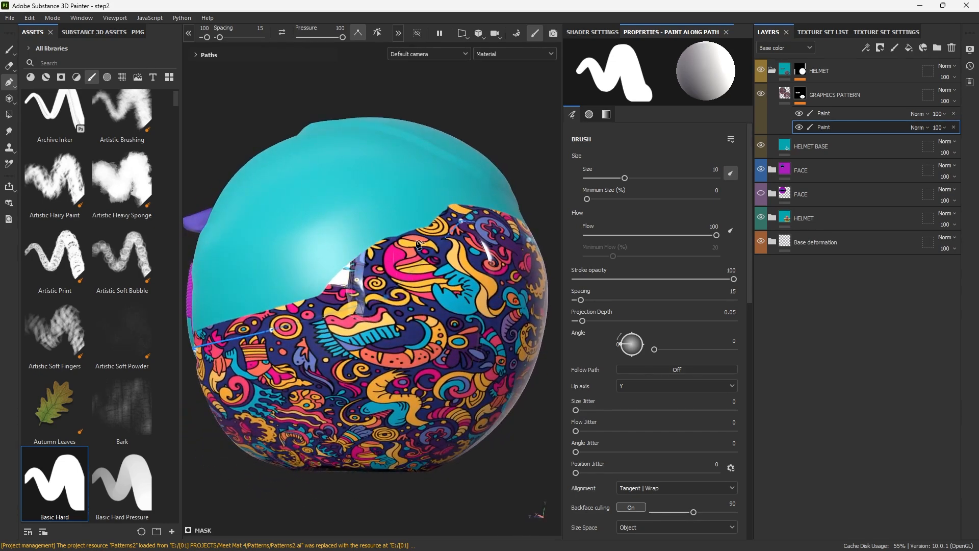
# Erase the excess pattern along the path's edge by painting black in the upper paint effect
pyautogui.click(830, 114)
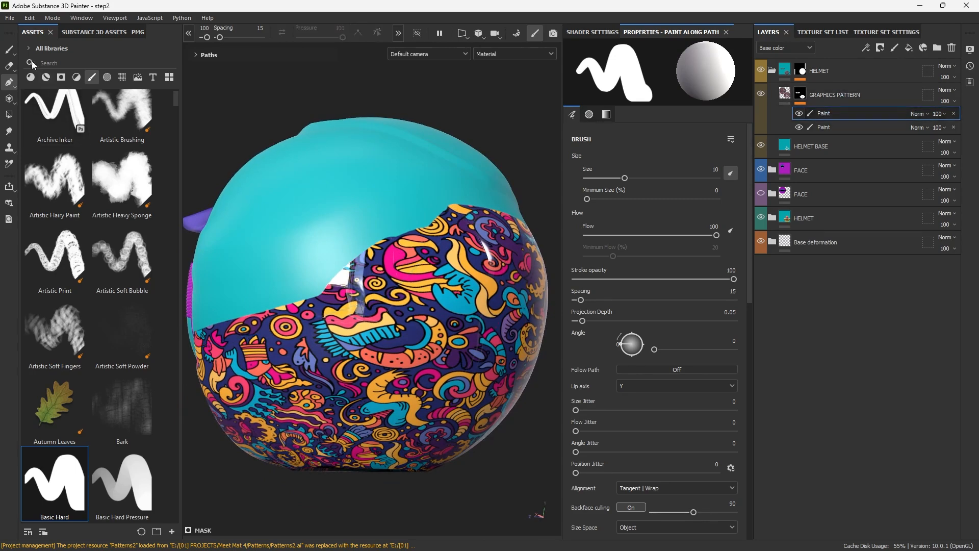
pyautogui.click(8, 52)
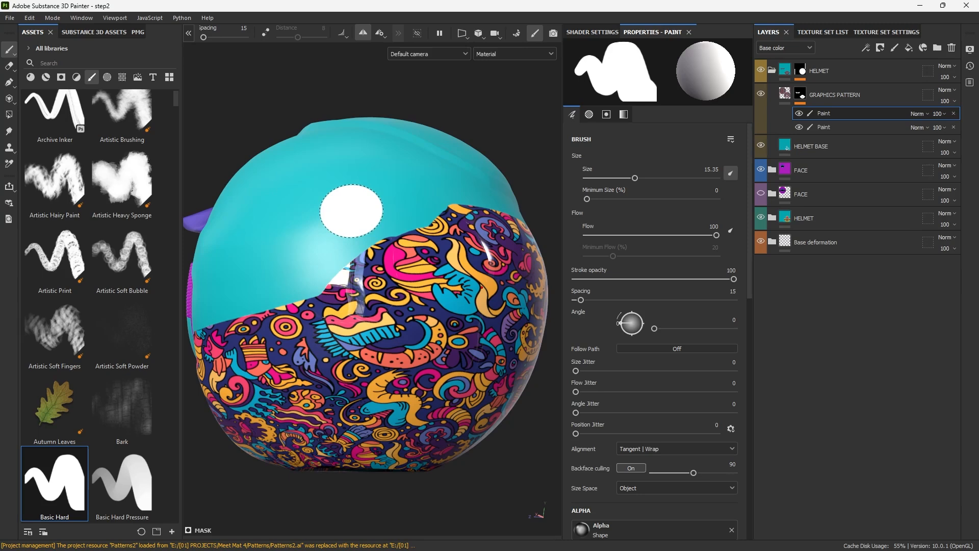
pyautogui.press('x')
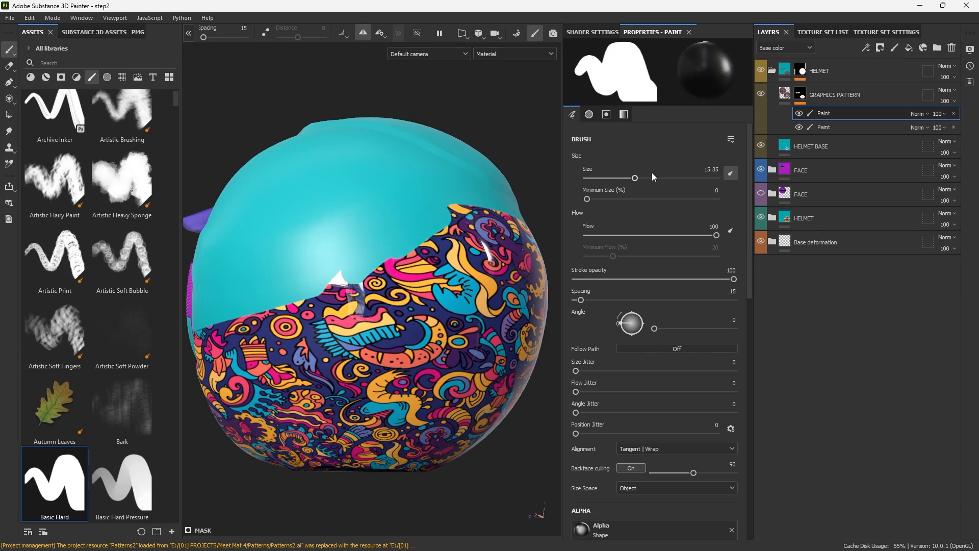
pyautogui.click(799, 113)
pyautogui.click(799, 113)
pyautogui.moveTo(449, 217); pyautogui.dragTo(388, 254)
pyautogui.click(361, 271)
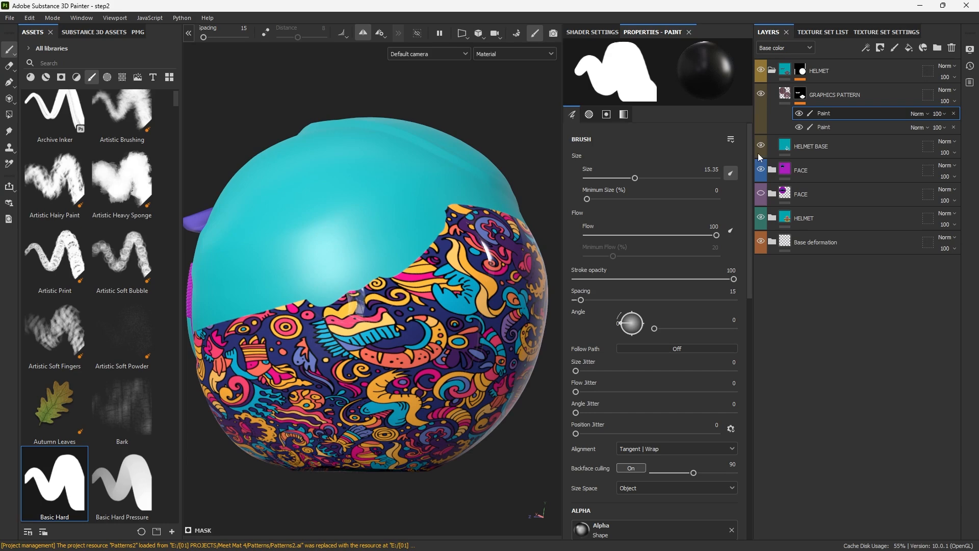
# Move the path's paint effect above the brushed paint effect in the GRAPHICS PATTERN mask stack
pyautogui.click(821, 127)
pyautogui.moveTo(820, 128); pyautogui.dragTo(825, 110)
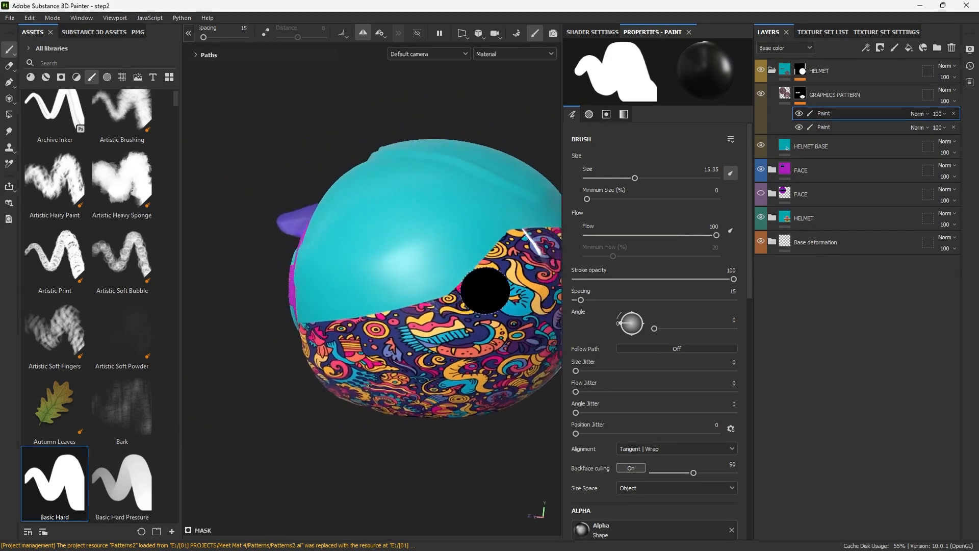
pyautogui.keyDown('alt'); pyautogui.moveTo(419, 357); pyautogui.dragTo(412, 349); pyautogui.keyUp('alt')
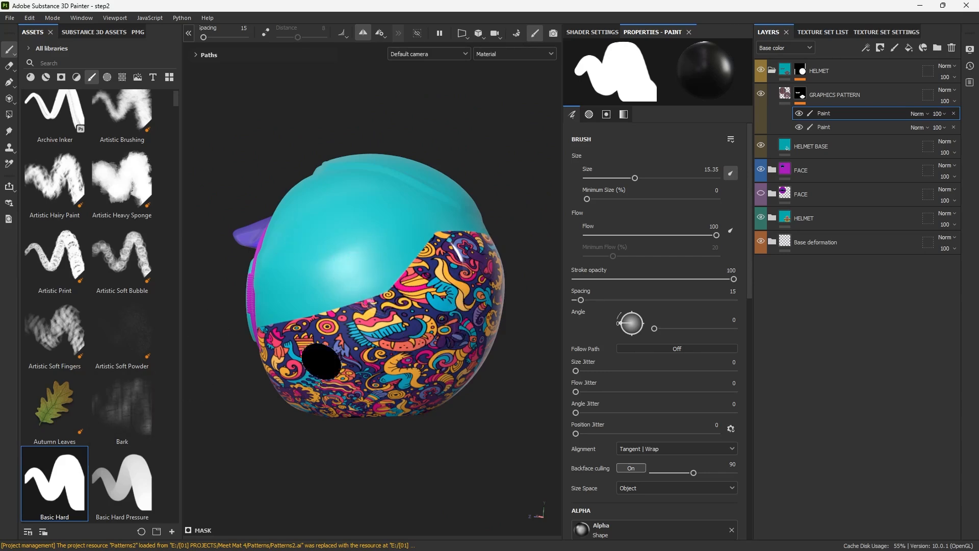
pyautogui.keyDown('alt'); pyautogui.moveTo(321, 362); pyautogui.dragTo(441, 280); pyautogui.keyUp('alt')
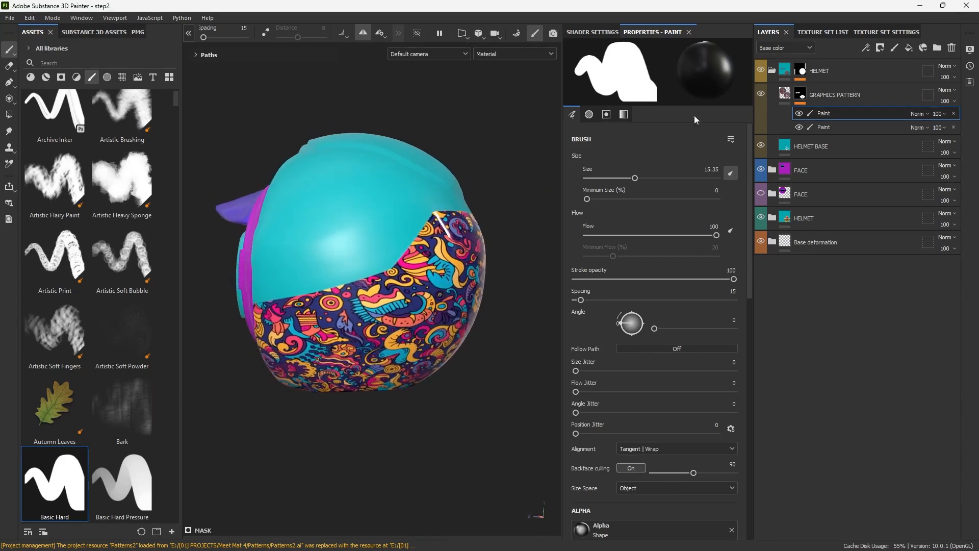
# Inspect the GRAPHICS PATTERN mask in black and white on the helmet, then return to the layer's fill material
pyautogui.keyDown('alt'); pyautogui.click(803, 100); pyautogui.keyUp('alt')
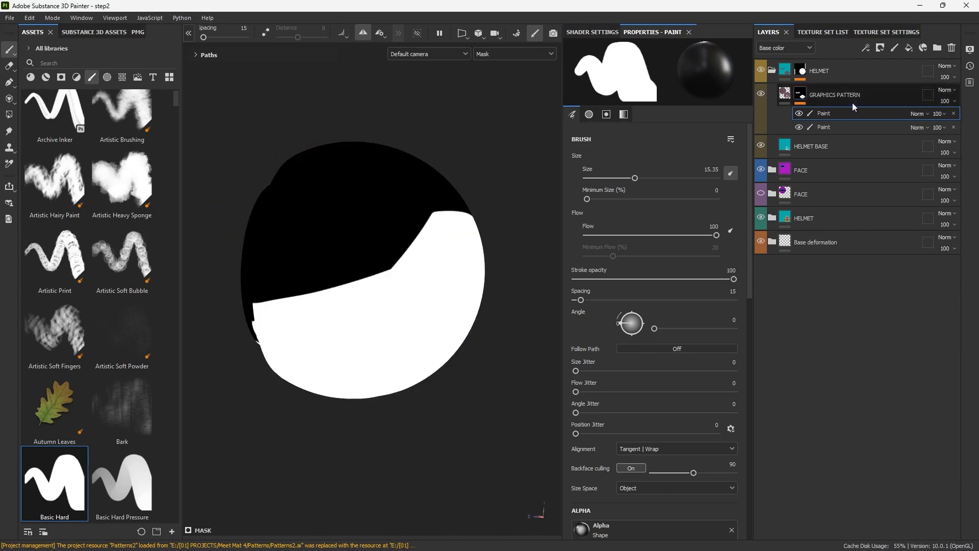
pyautogui.click(784, 96)
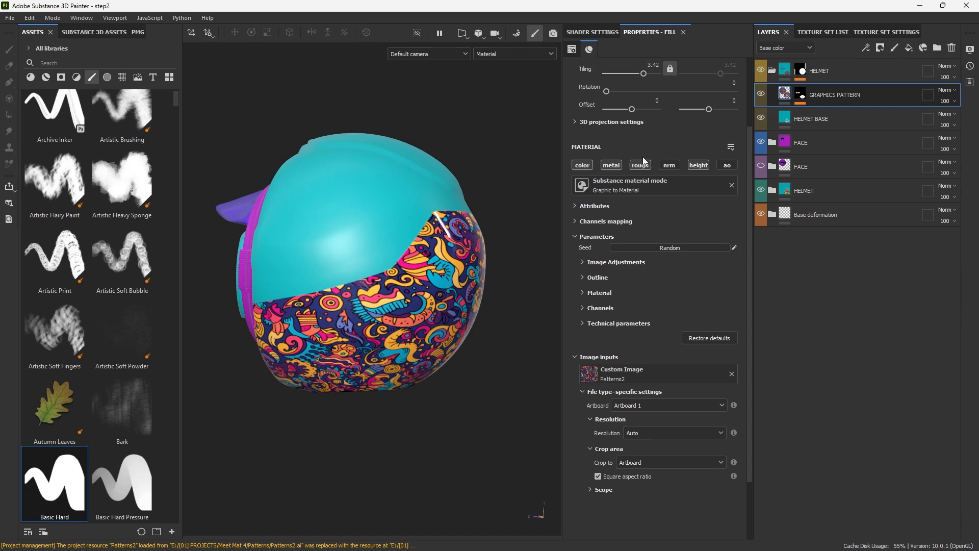
# Hide the masked HELMET group and the visible FACE group to examine the finished reference design on the helmet
pyautogui.keyDown('alt'); pyautogui.moveTo(298, 276); pyautogui.dragTo(334, 259); pyautogui.keyUp('alt')
pyautogui.keyDown('alt'); pyautogui.moveTo(334, 259); pyautogui.dragTo(289, 281, button='right'); pyautogui.keyUp('alt')
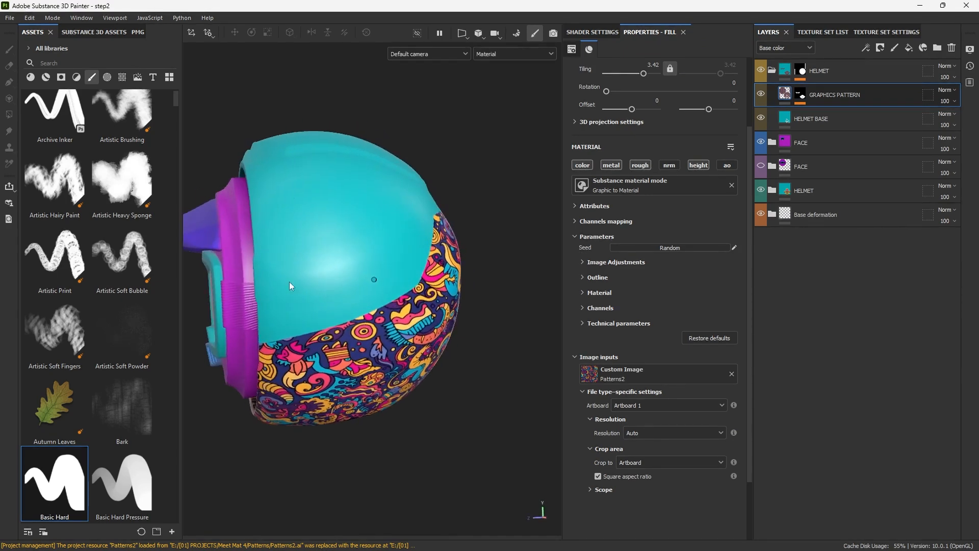
pyautogui.keyDown('alt'); pyautogui.moveTo(378, 284); pyautogui.dragTo(387, 286); pyautogui.keyUp('alt')
pyautogui.click(761, 69)
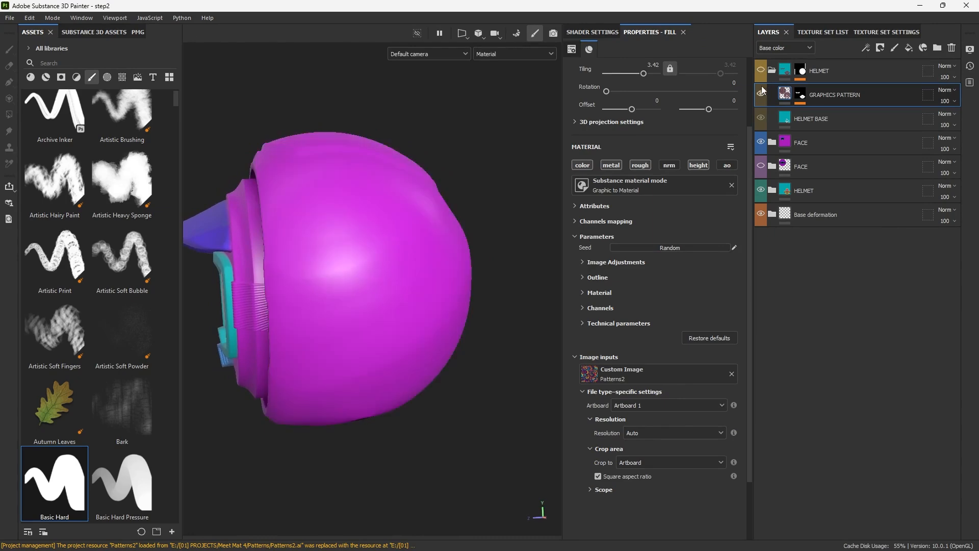
pyautogui.click(761, 142)
pyautogui.keyDown('alt'); pyautogui.moveTo(345, 269); pyautogui.dragTo(319, 269); pyautogui.keyUp('alt')
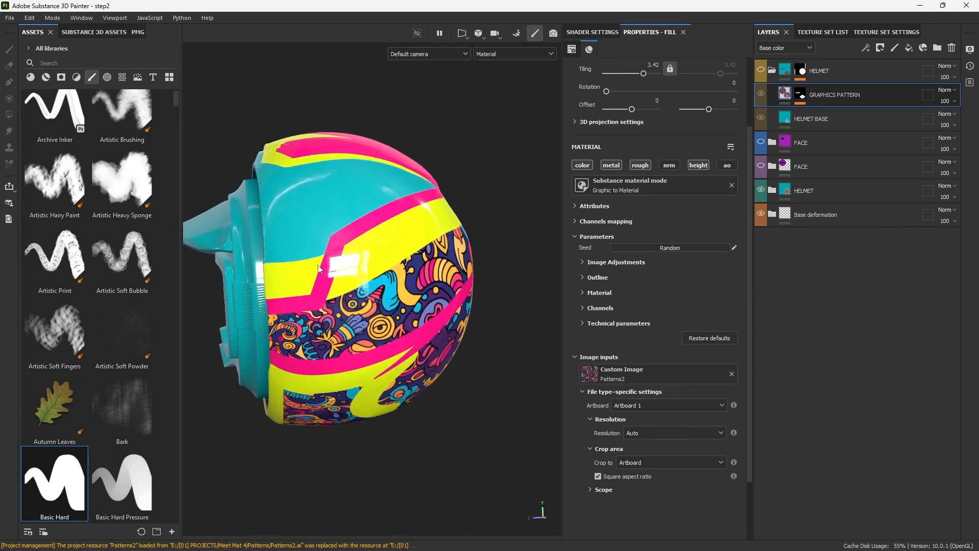
pyautogui.moveTo(417, 247)
pyautogui.keyDown('alt'); pyautogui.mouseDown()
pyautogui.moveTo(371, 209)
pyautogui.moveTo(365, 302)
pyautogui.moveTo(357, 286)
pyautogui.moveTo(354, 304)
pyautogui.moveTo(424, 240)
pyautogui.mouseUp(); pyautogui.keyUp('alt')
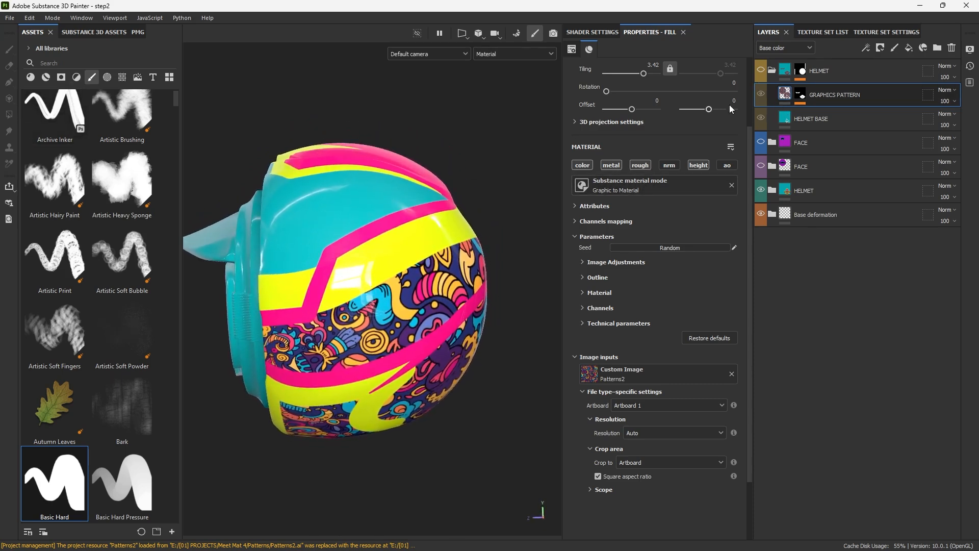
# Hide the reference HELMET group, show the masked HELMET group again, and add a fill layer above GRAPHICS PATTERN
pyautogui.click(761, 190)
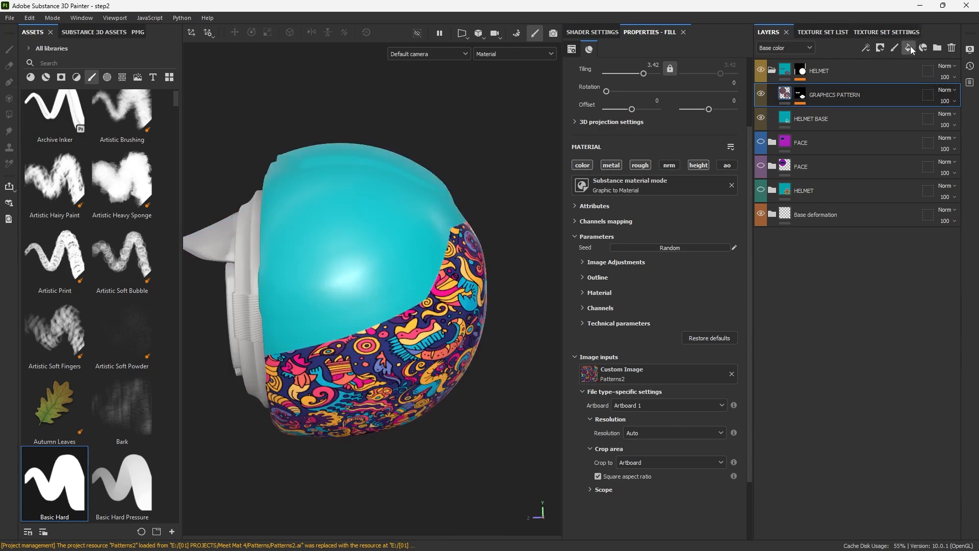
pyautogui.click(909, 47)
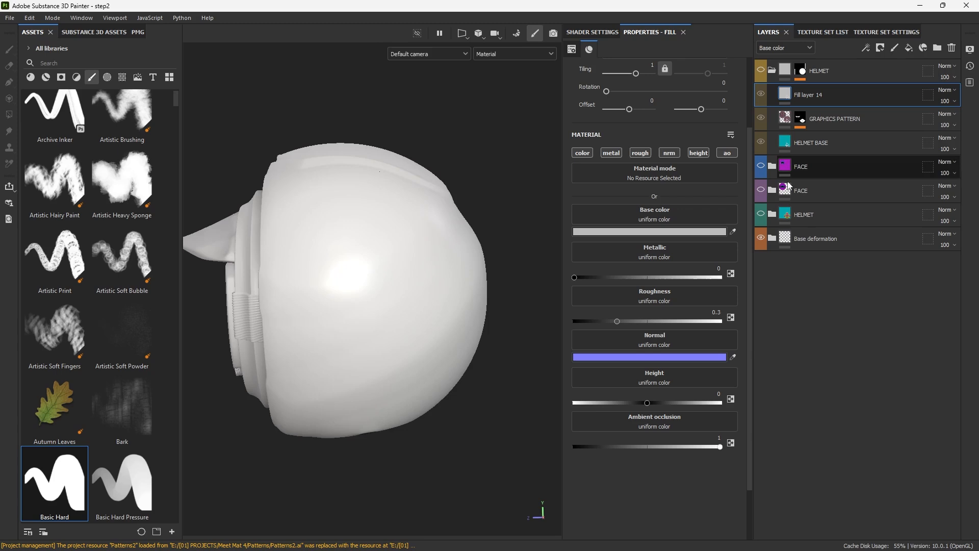
# Sample the reference helmet's yellow as the new fill layer's base color, and duplicate the layer with the reference pink as its base color
pyautogui.click(761, 213)
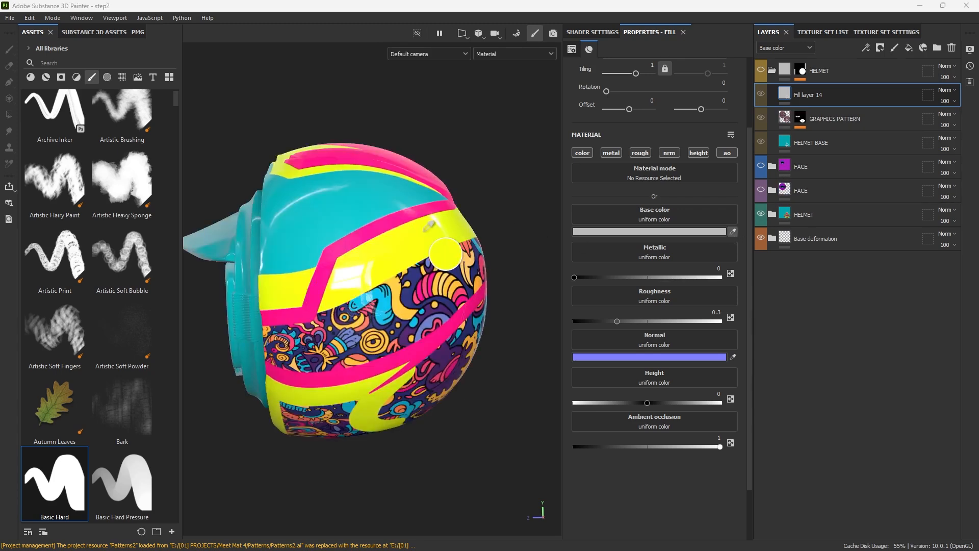
pyautogui.click(407, 252)
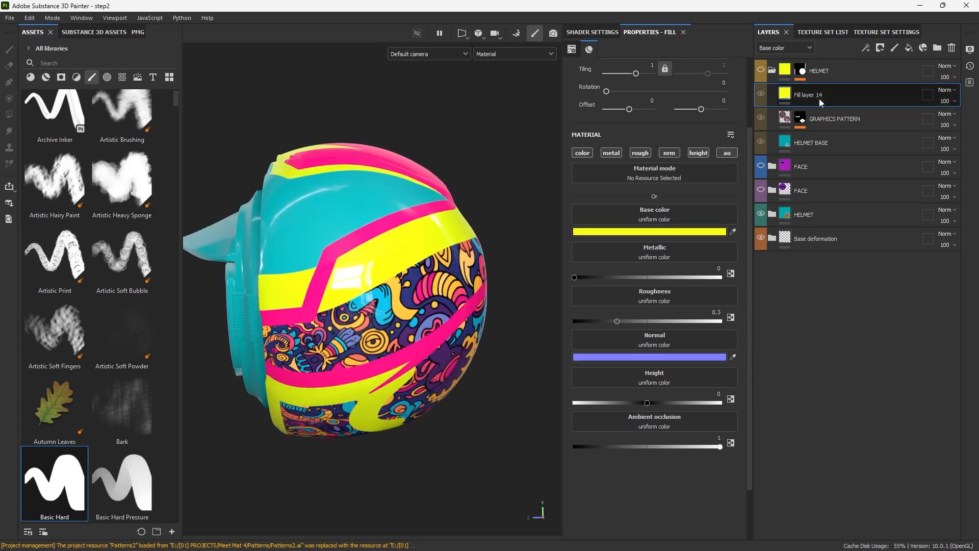
pyautogui.hotkey('ctrl', 'd')
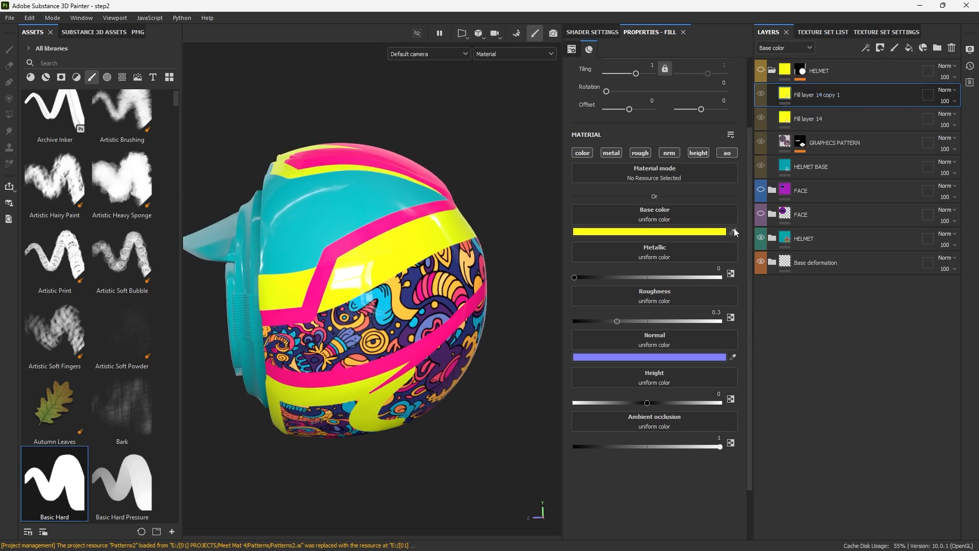
pyautogui.click(380, 221)
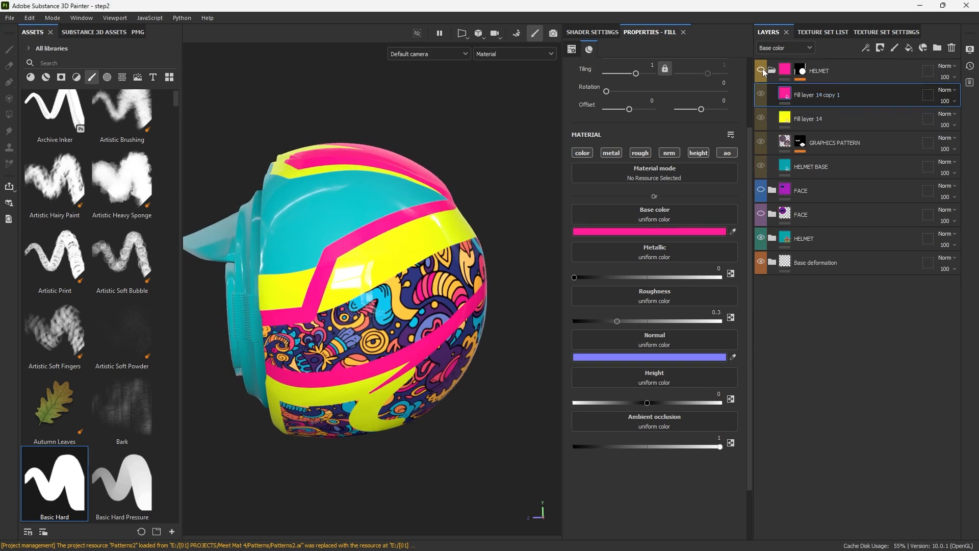
# Show the masked HELMET group, limit the yellow and pink fill layers to the color channel only, and hide the pink layer
pyautogui.click(761, 70)
pyautogui.click(760, 94)
pyautogui.click(810, 117)
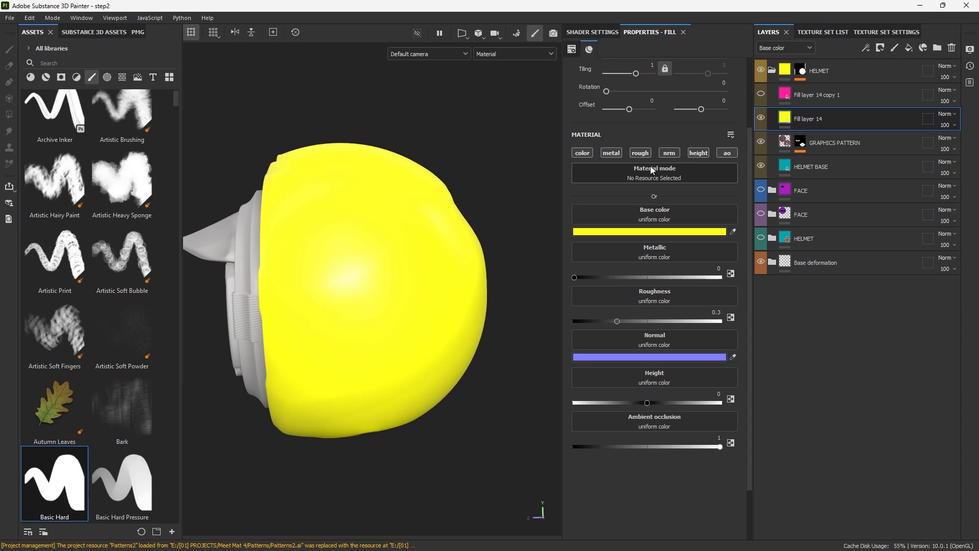
pyautogui.click(582, 153)
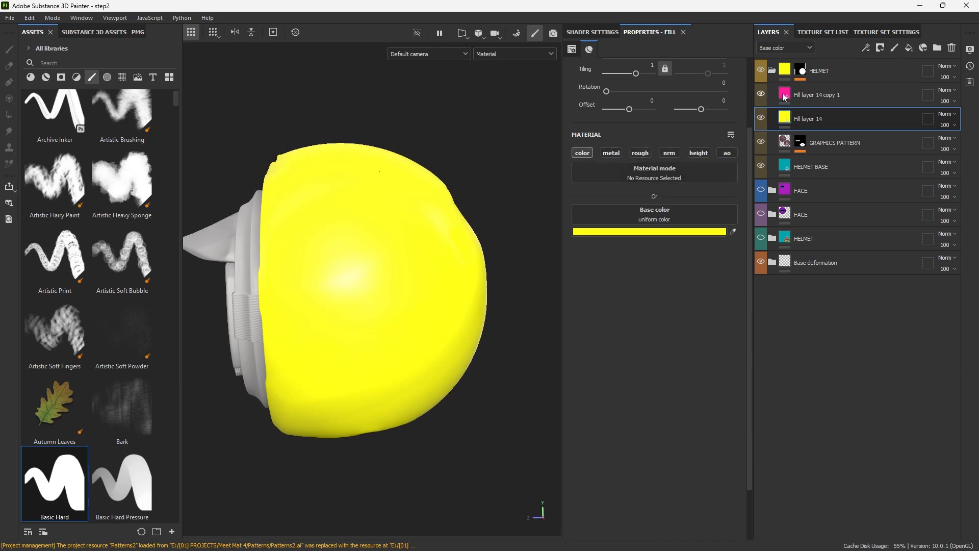
pyautogui.click(784, 97)
pyautogui.click(582, 152)
pyautogui.click(760, 94)
# Add a black mask with a paint effect to the yellow fill layer
pyautogui.click(809, 118)
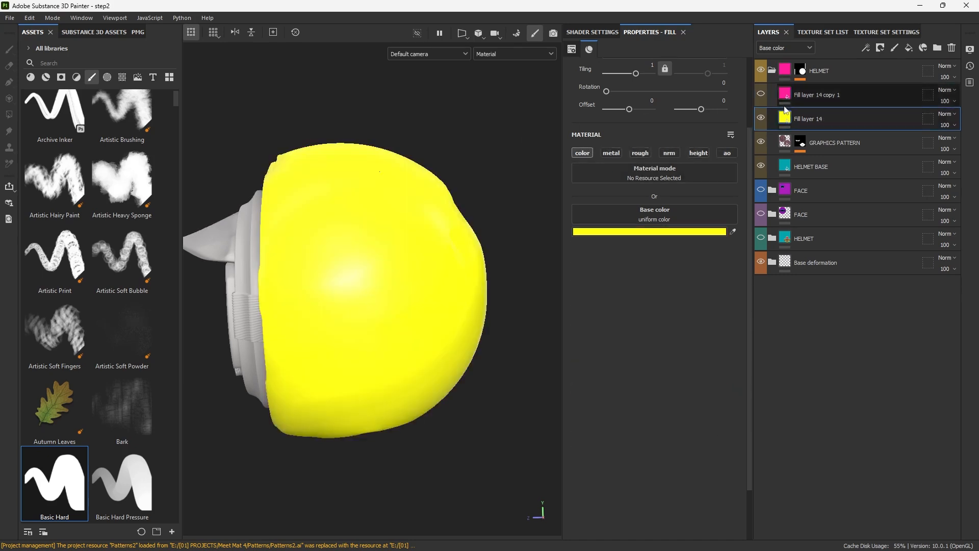
pyautogui.click(880, 48)
pyautogui.click(892, 72)
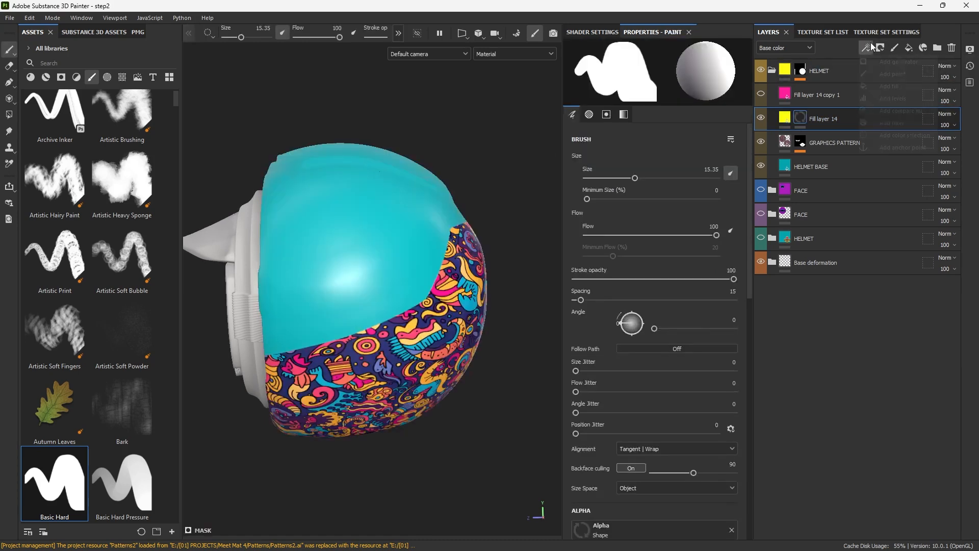
pyautogui.click(886, 77)
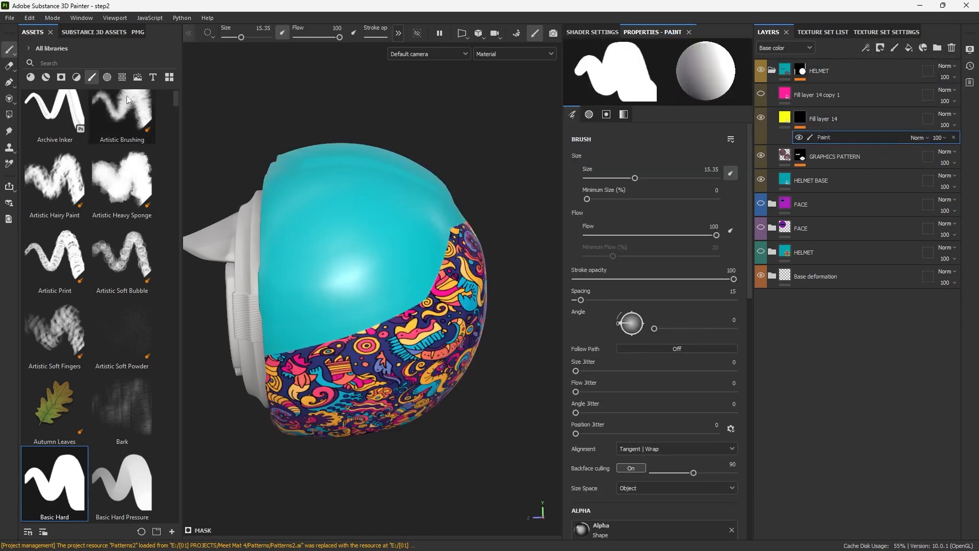
# Draw a size 10 path in the yellow layer's mask along the pattern's upper edge, with a sharp bend toward the back of the helmet
pyautogui.click(9, 82)
pyautogui.keyDown('alt'); pyautogui.moveTo(236, 351); pyautogui.dragTo(275, 361); pyautogui.keyUp('alt')
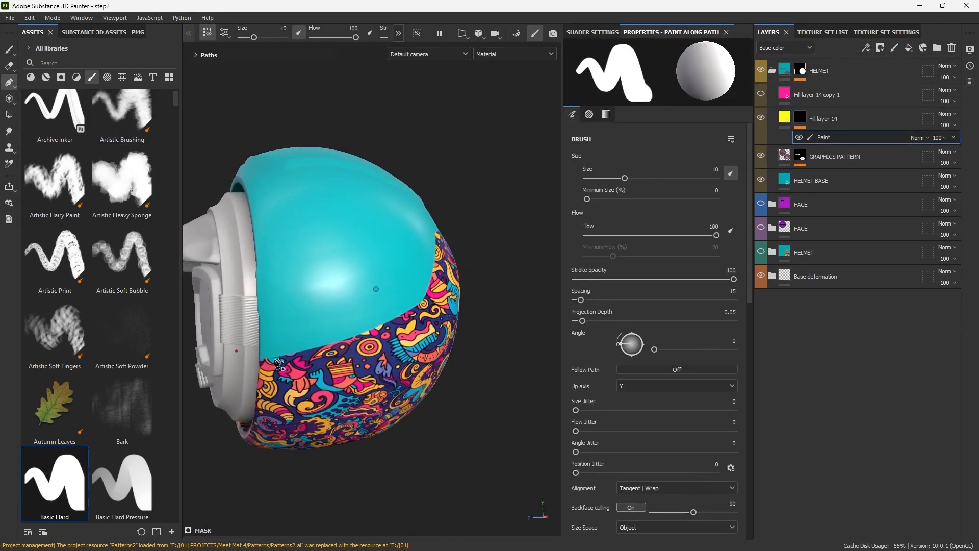
pyautogui.click(363, 330)
pyautogui.keyDown('alt'); pyautogui.moveTo(390, 316); pyautogui.dragTo(354, 324); pyautogui.keyUp('alt')
pyautogui.click(404, 307)
pyautogui.moveTo(457, 239)
pyautogui.keyDown('alt'); pyautogui.mouseDown()
pyautogui.moveTo(402, 259)
pyautogui.moveTo(418, 297)
pyautogui.moveTo(337, 351)
pyautogui.mouseUp(); pyautogui.keyUp('alt')
pyautogui.click(419, 252)
pyautogui.click(491, 234)
pyautogui.doubleClick(396, 261)
pyautogui.moveTo(337, 352)
pyautogui.keyDown('alt'); pyautogui.mouseDown()
pyautogui.moveTo(350, 339)
pyautogui.moveTo(334, 357)
pyautogui.mouseUp(); pyautogui.keyUp('alt')
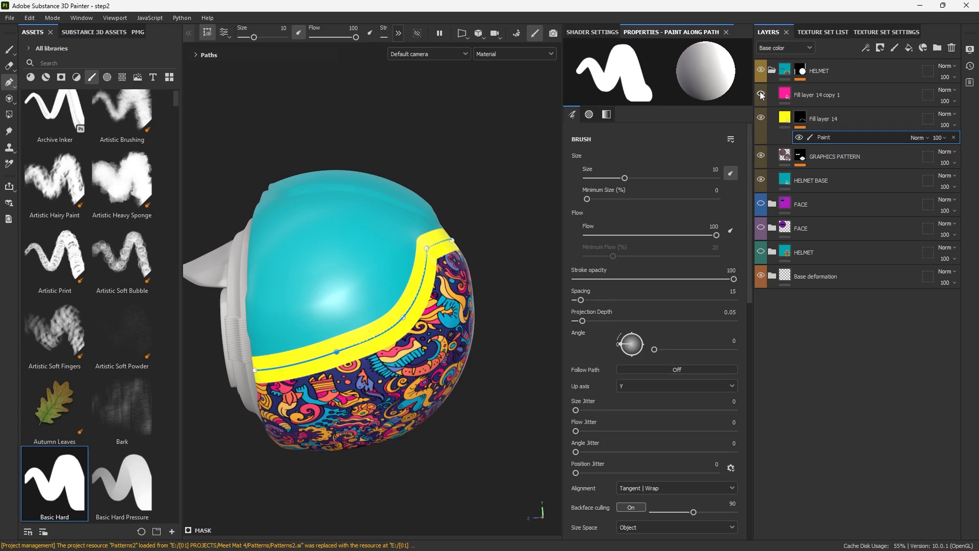
# Add a second paint effect to the yellow layer's mask and draw a path from the front rim over the helmet's crown to the back
pyautogui.click(865, 48)
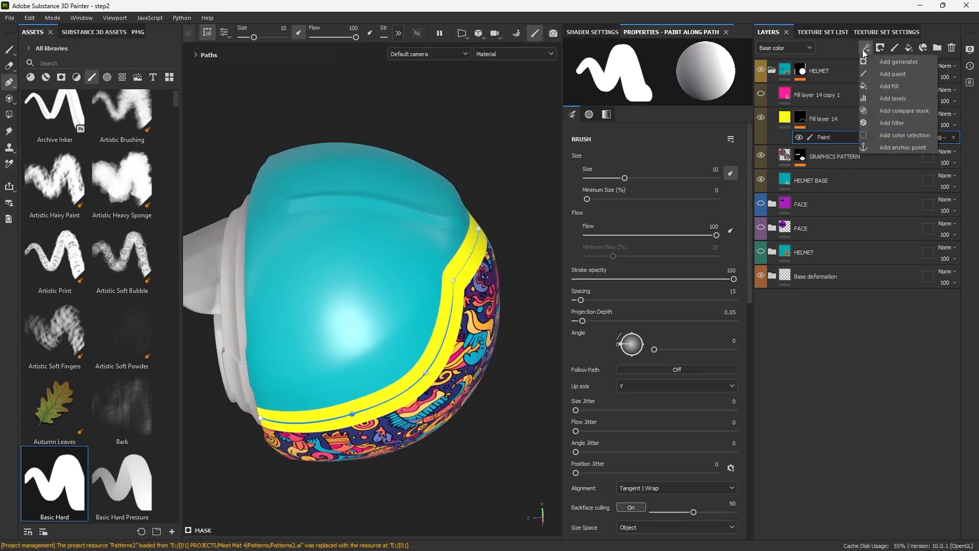
pyautogui.click(883, 75)
pyautogui.moveTo(388, 243)
pyautogui.keyDown('alt'); pyautogui.mouseDown()
pyautogui.moveTo(292, 240)
pyautogui.moveTo(278, 182)
pyautogui.moveTo(360, 213)
pyautogui.moveTo(230, 158)
pyautogui.mouseUp(); pyautogui.keyUp('alt')
pyautogui.click(320, 203)
pyautogui.moveTo(293, 192); pyautogui.dragTo(259, 165)
pyautogui.keyDown('alt'); pyautogui.moveTo(403, 225); pyautogui.dragTo(326, 232); pyautogui.keyUp('alt')
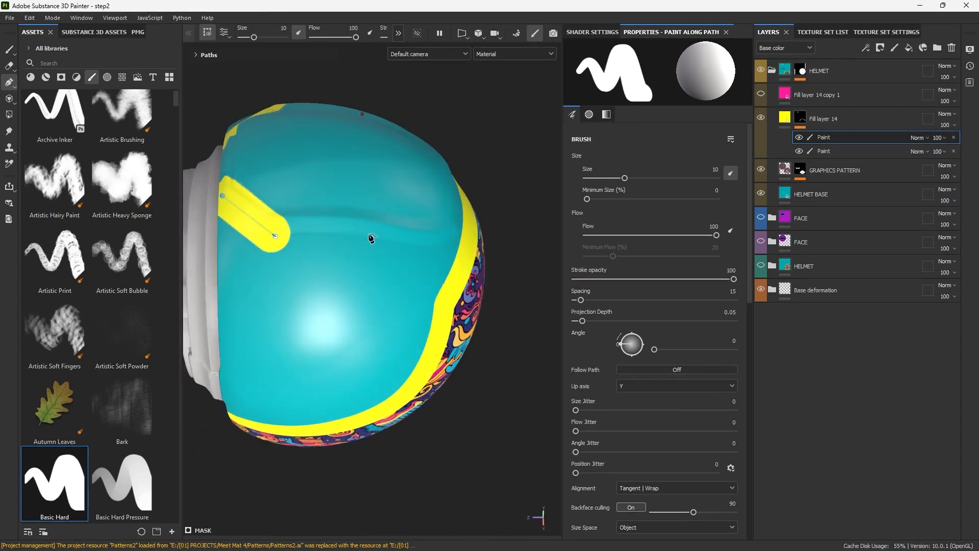
pyautogui.click(371, 238)
pyautogui.moveTo(438, 232)
pyautogui.keyDown('alt'); pyautogui.mouseDown()
pyautogui.moveTo(382, 242)
pyautogui.moveTo(451, 235)
pyautogui.mouseUp(); pyautogui.keyUp('alt')
pyautogui.click(433, 242)
pyautogui.click(467, 194)
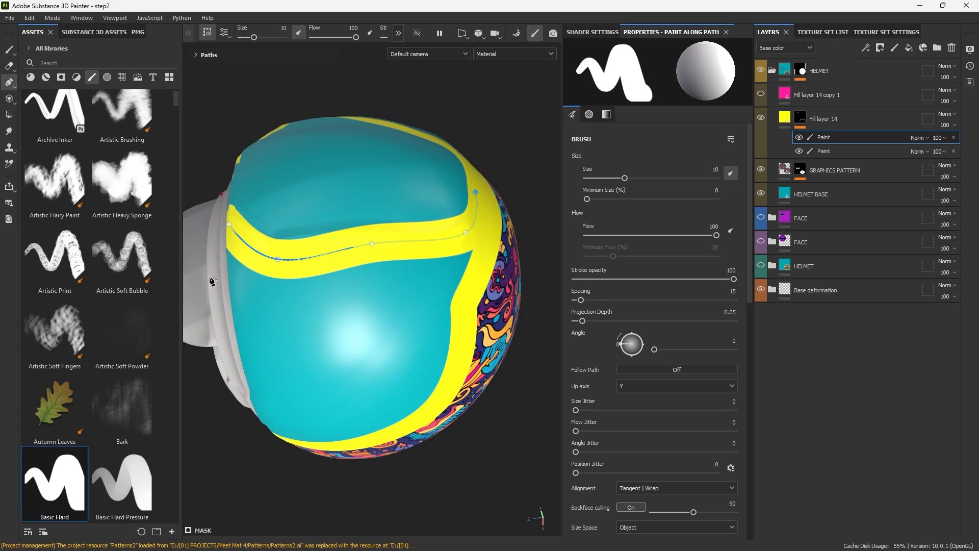
# Sharpen the front bend of the yellow crown path and reshape its front end along the helmet's rim
pyautogui.doubleClick(260, 256)
pyautogui.keyDown('alt'); pyautogui.moveTo(285, 252); pyautogui.dragTo(326, 249); pyautogui.keyUp('alt')
pyautogui.moveTo(423, 244)
pyautogui.keyDown('alt'); pyautogui.mouseDown()
pyautogui.moveTo(382, 247)
pyautogui.moveTo(505, 246)
pyautogui.mouseUp(); pyautogui.keyUp('alt')
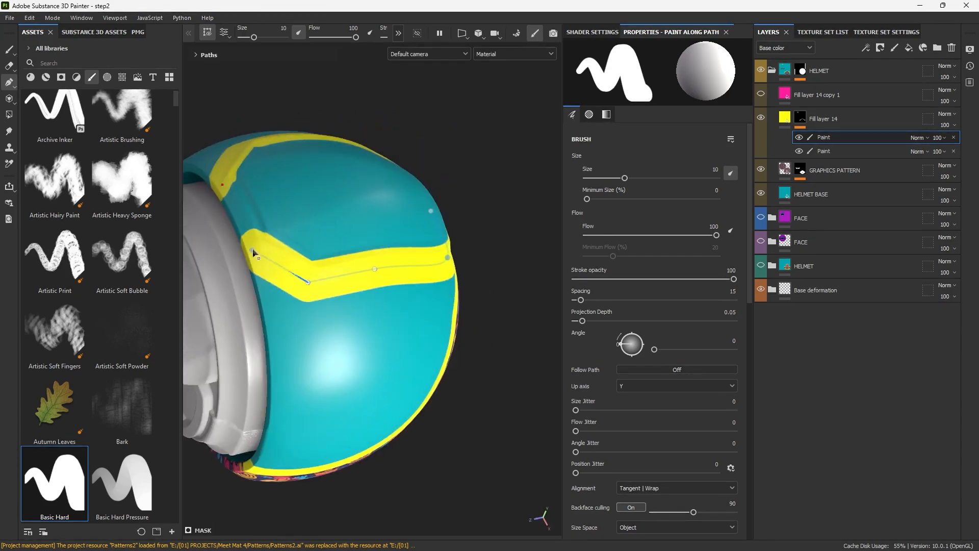
pyautogui.moveTo(254, 258)
pyautogui.mouseDown()
pyautogui.moveTo(243, 241)
pyautogui.moveTo(243, 268)
pyautogui.moveTo(220, 232)
pyautogui.moveTo(240, 274)
pyautogui.mouseUp()
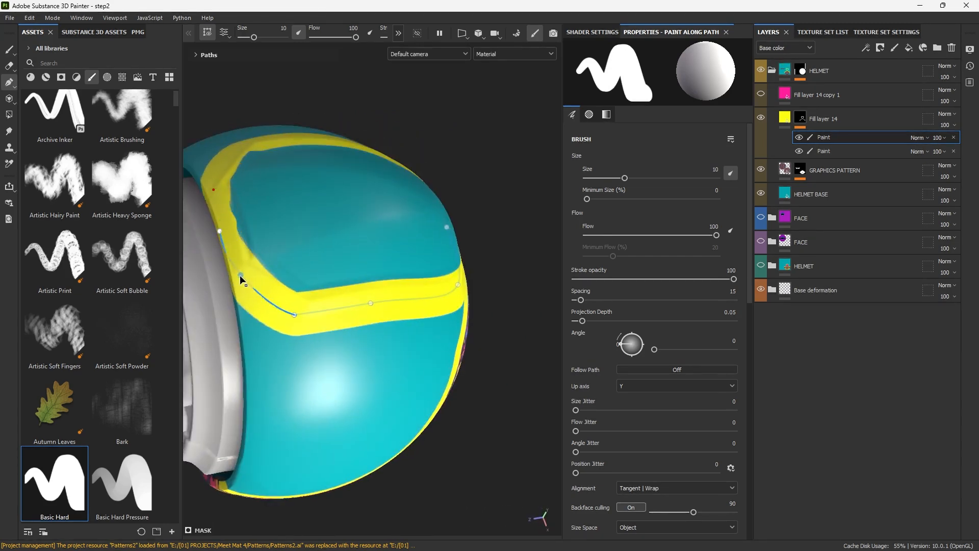
pyautogui.click(294, 314)
pyautogui.keyDown('alt'); pyautogui.moveTo(297, 313); pyautogui.dragTo(401, 270); pyautogui.keyUp('alt')
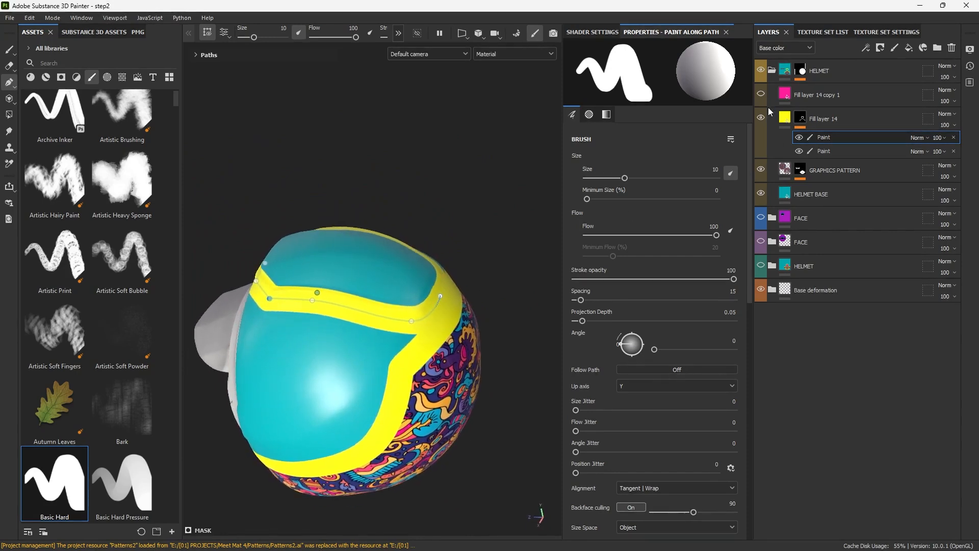
# Show the pink fill layer and add a black mask with a paint effect to it
pyautogui.click(761, 95)
pyautogui.click(852, 99)
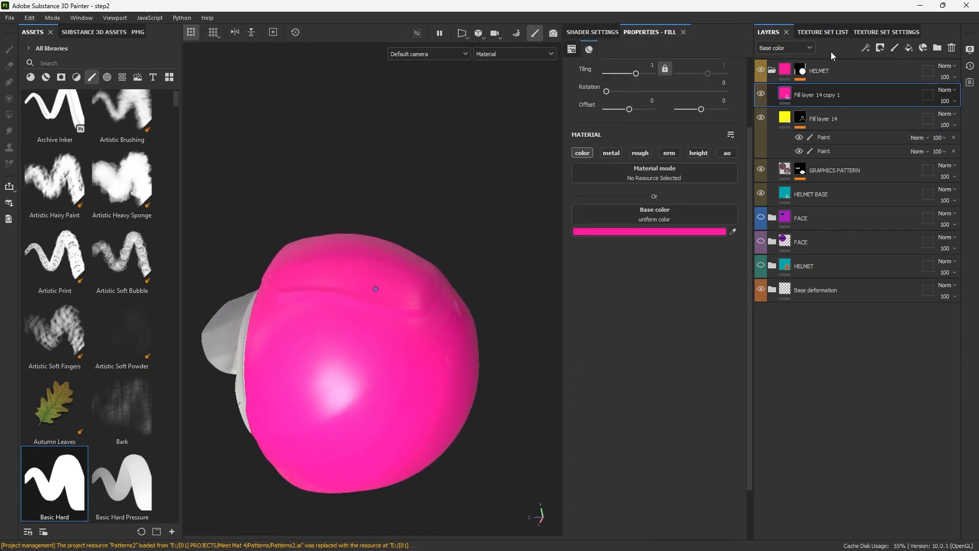
pyautogui.click(880, 47)
pyautogui.click(894, 62)
pyautogui.click(866, 48)
pyautogui.click(879, 75)
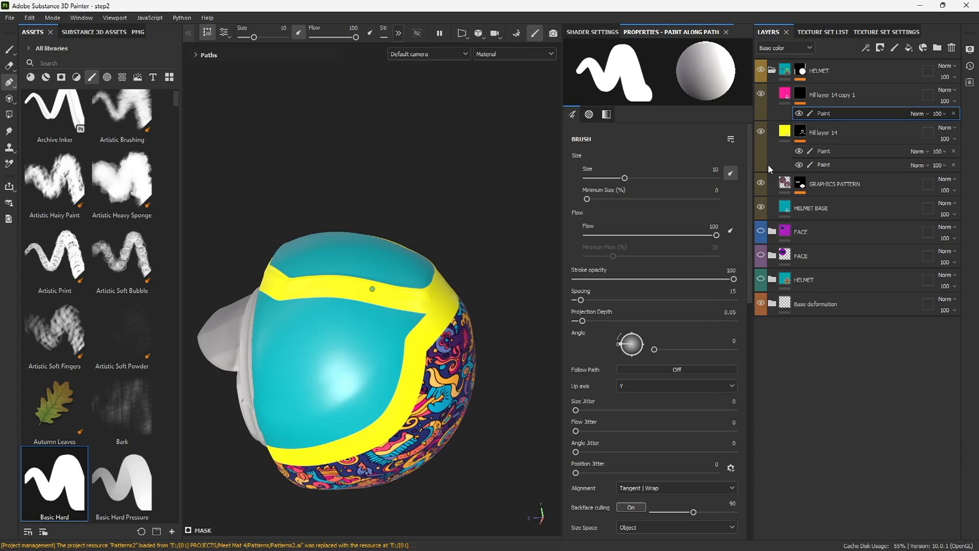
# Draw a path in the pink layer's mask along the upper edge of the side yellow band, from the front rim to the back
pyautogui.keyDown('alt'); pyautogui.moveTo(372, 289); pyautogui.dragTo(396, 286); pyautogui.keyUp('alt')
pyautogui.keyDown('alt'); pyautogui.moveTo(396, 286); pyautogui.dragTo(180, 174, button='right'); pyautogui.keyUp('alt')
pyautogui.keyDown('alt'); pyautogui.moveTo(296, 263); pyautogui.dragTo(281, 457); pyautogui.keyUp('alt')
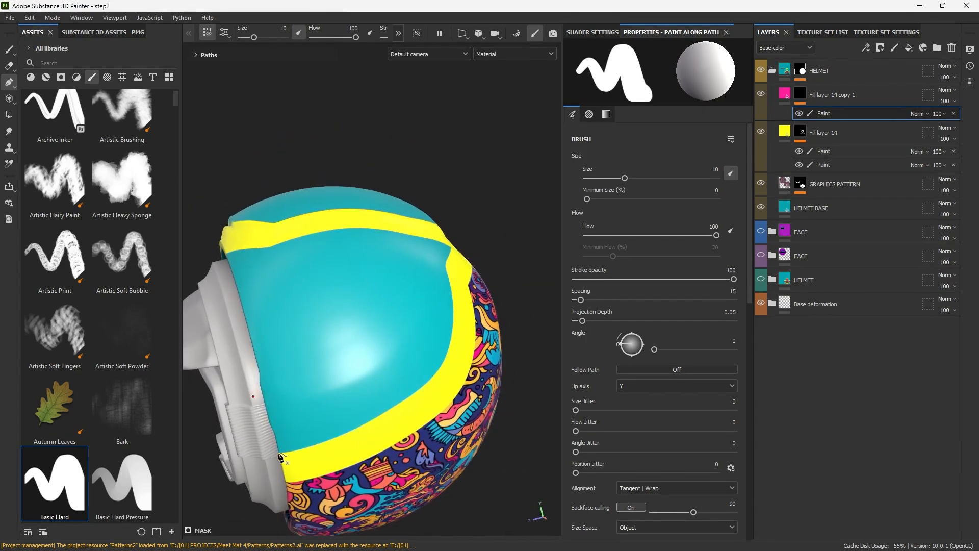
pyautogui.keyDown('alt'); pyautogui.moveTo(334, 375); pyautogui.dragTo(375, 352); pyautogui.keyUp('alt')
pyautogui.keyDown('alt'); pyautogui.moveTo(403, 295); pyautogui.dragTo(308, 298); pyautogui.keyUp('alt')
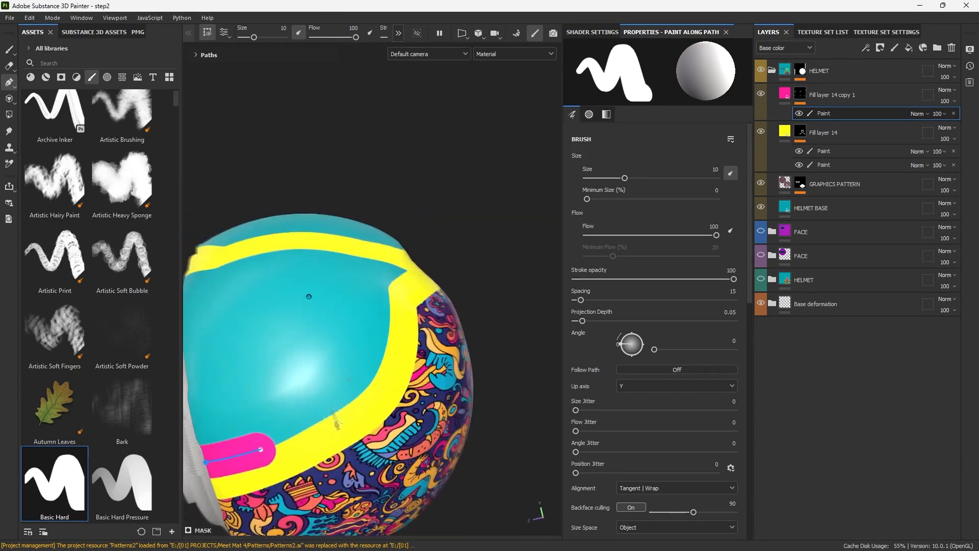
pyautogui.click(312, 422)
pyautogui.keyDown('alt'); pyautogui.moveTo(430, 288); pyautogui.dragTo(360, 301); pyautogui.keyUp('alt')
pyautogui.click(340, 345)
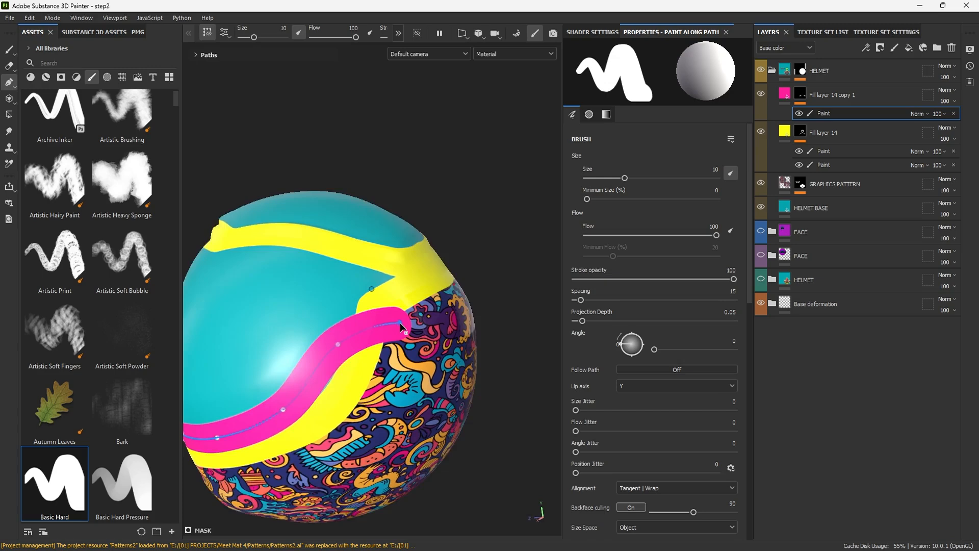
pyautogui.moveTo(400, 329)
pyautogui.keyDown('alt'); pyautogui.mouseDown()
pyautogui.moveTo(462, 305)
pyautogui.moveTo(378, 335)
pyautogui.moveTo(376, 326)
pyautogui.mouseUp(); pyautogui.keyUp('alt')
pyautogui.click(464, 301)
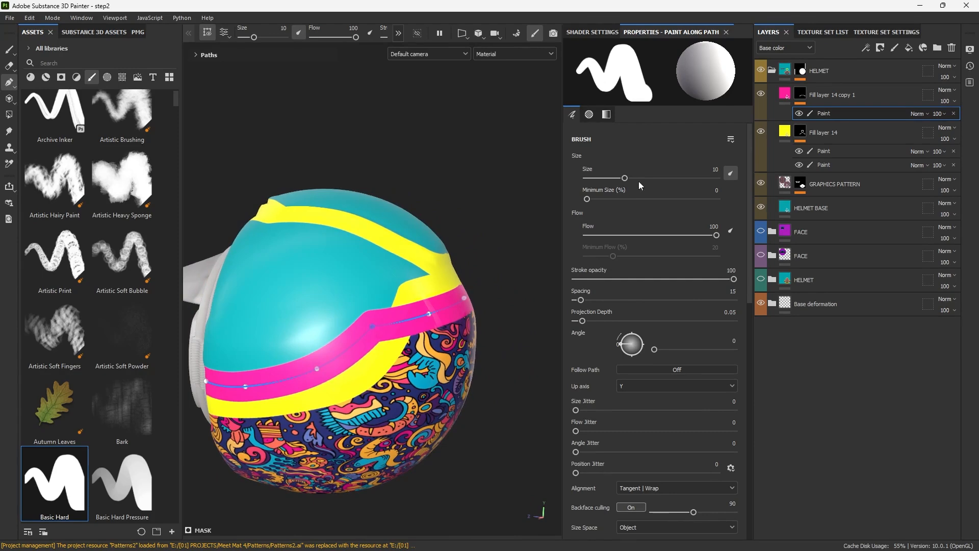
# Set the pink path's brush size to 4.61 and adjust its points to follow the yellow band
pyautogui.moveTo(625, 178); pyautogui.dragTo(611, 182)
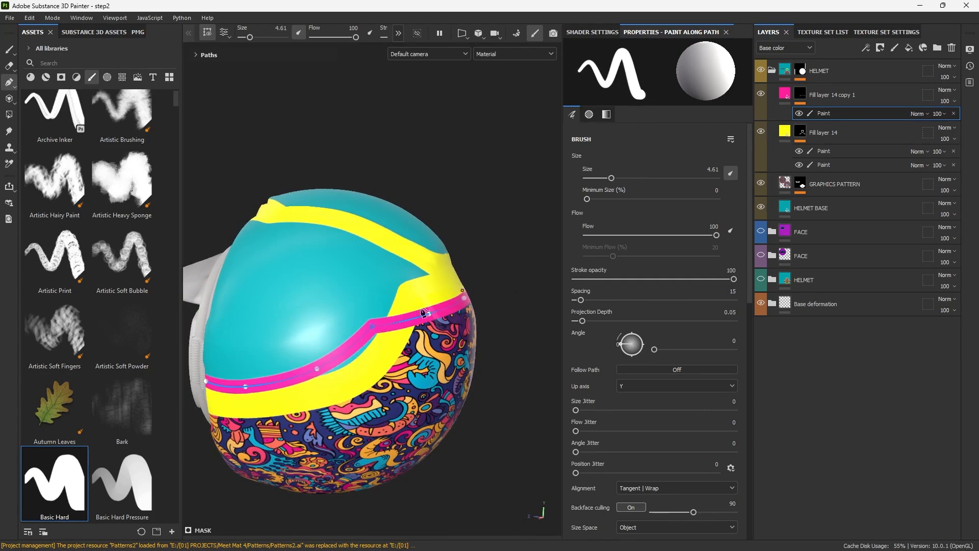
pyautogui.scroll(3, 308, 388)
pyautogui.moveTo(306, 382); pyautogui.dragTo(315, 388)
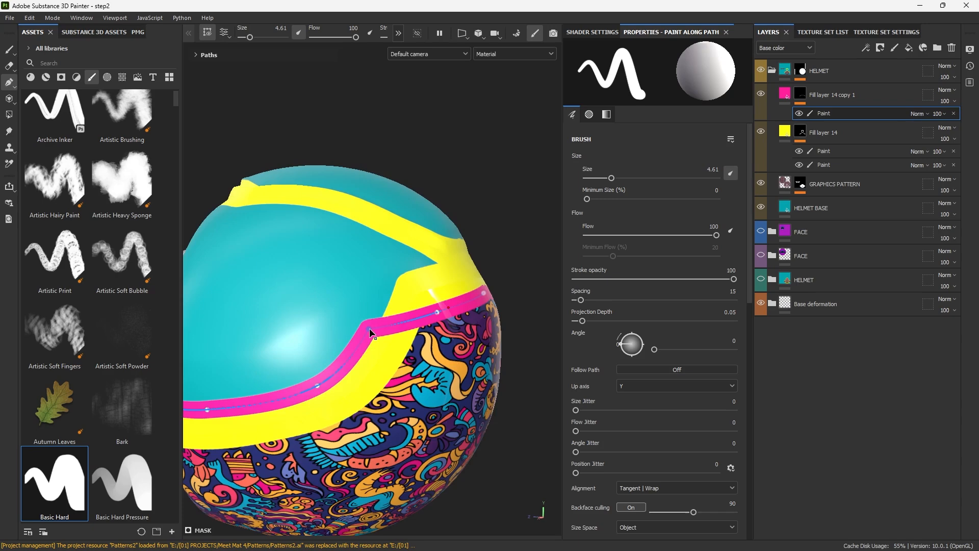
pyautogui.moveTo(371, 332)
pyautogui.keyDown('alt'); pyautogui.mouseDown()
pyautogui.moveTo(436, 328)
pyautogui.moveTo(419, 314)
pyautogui.mouseUp(); pyautogui.keyUp('alt')
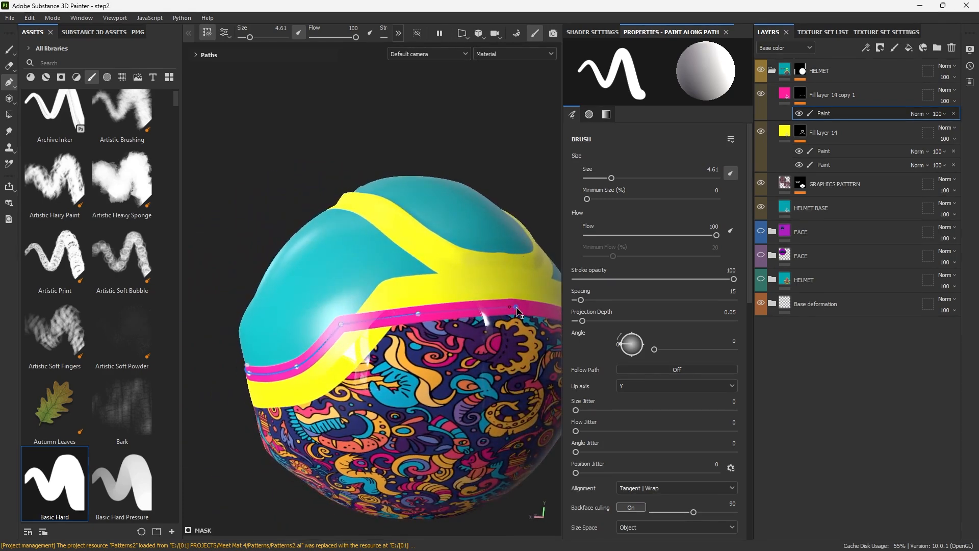
pyautogui.keyDown('alt'); pyautogui.moveTo(517, 312); pyautogui.dragTo(309, 369); pyautogui.keyUp('alt')
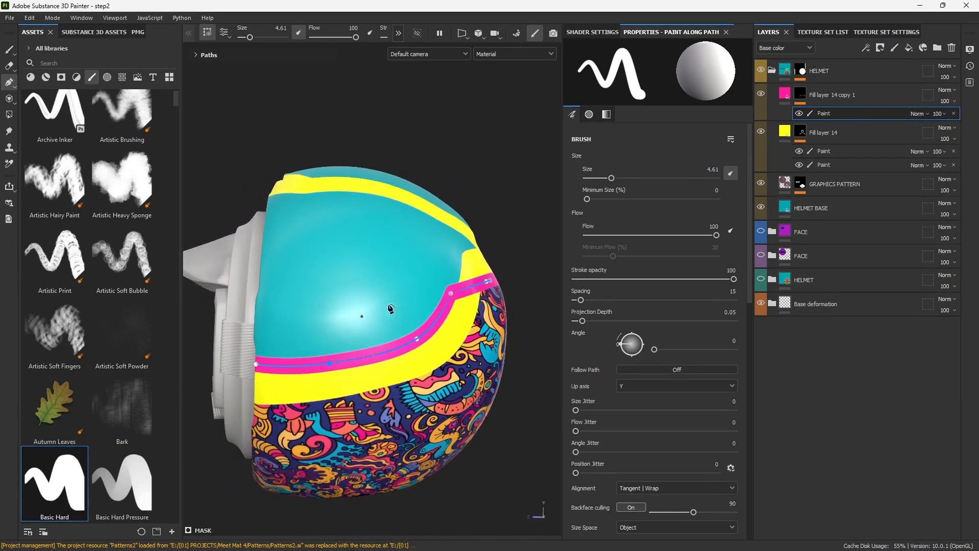
pyautogui.keyDown('alt'); pyautogui.moveTo(391, 308); pyautogui.dragTo(354, 380); pyautogui.keyUp('alt')
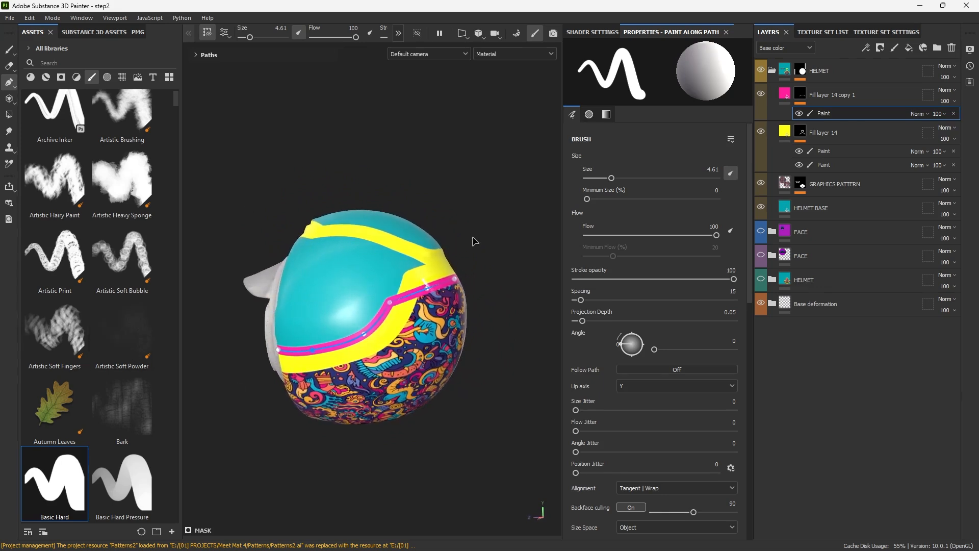
pyautogui.keyDown('alt'); pyautogui.moveTo(245, 344); pyautogui.dragTo(355, 324); pyautogui.keyUp('alt')
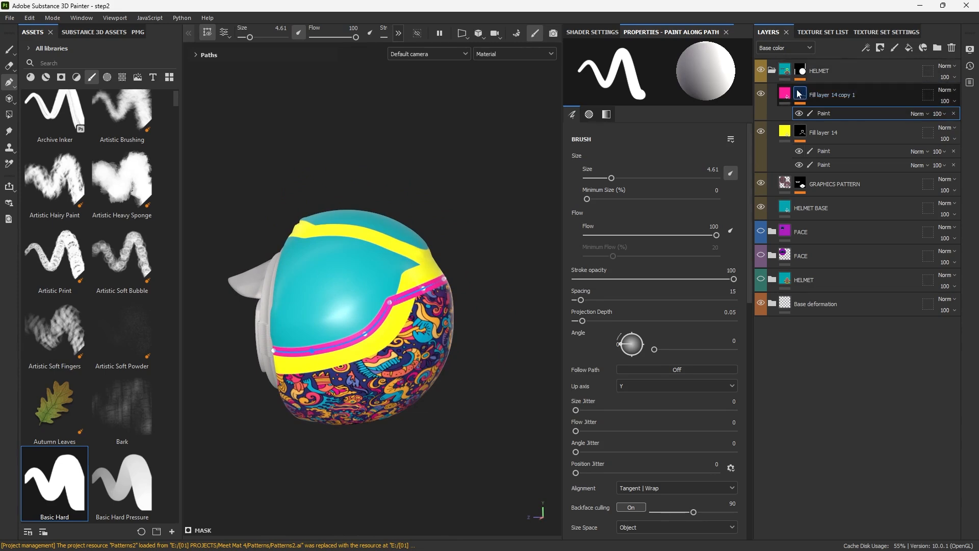
# Collapse the yellow layer's effects and the HELMET group, and show the upper FACE group to review the colored helmet from the front
pyautogui.click(784, 131)
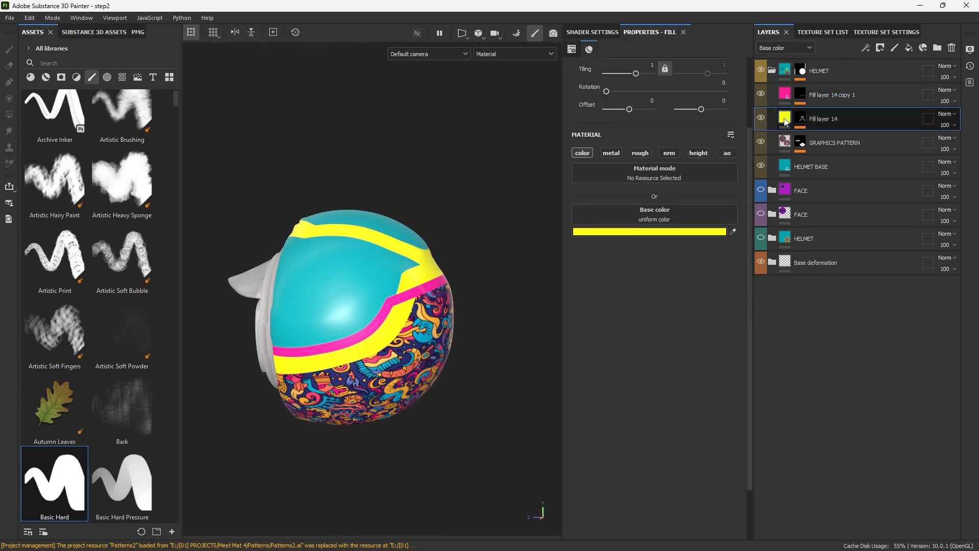
pyautogui.keyDown('alt'); pyautogui.moveTo(443, 239); pyautogui.dragTo(474, 255); pyautogui.keyUp('alt')
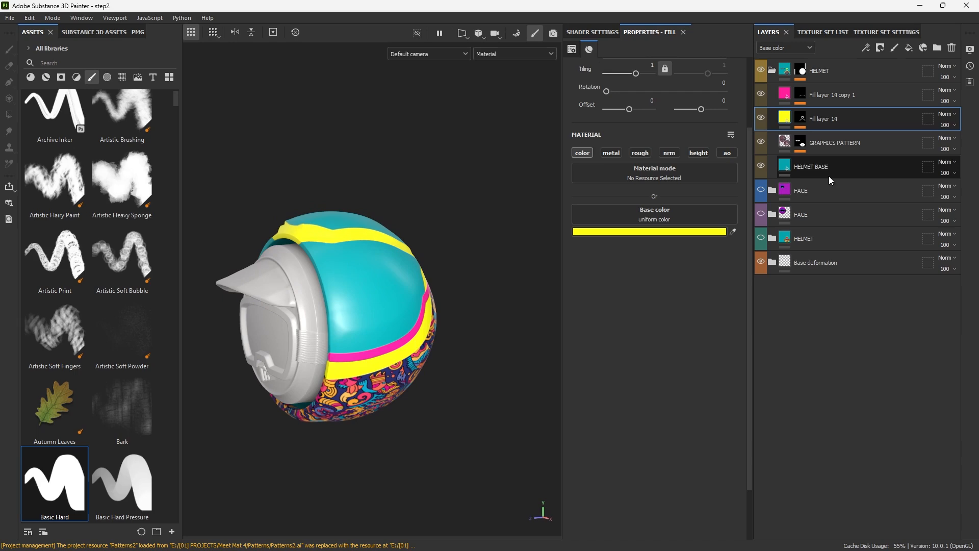
pyautogui.click(760, 189)
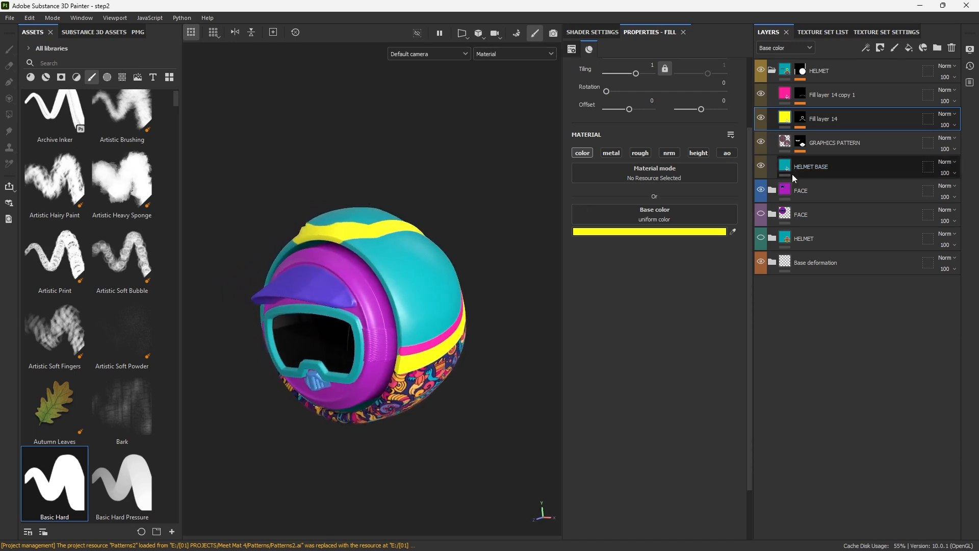
pyautogui.click(772, 70)
pyautogui.keyDown('alt'); pyautogui.moveTo(445, 254); pyautogui.dragTo(442, 279); pyautogui.keyUp('alt')
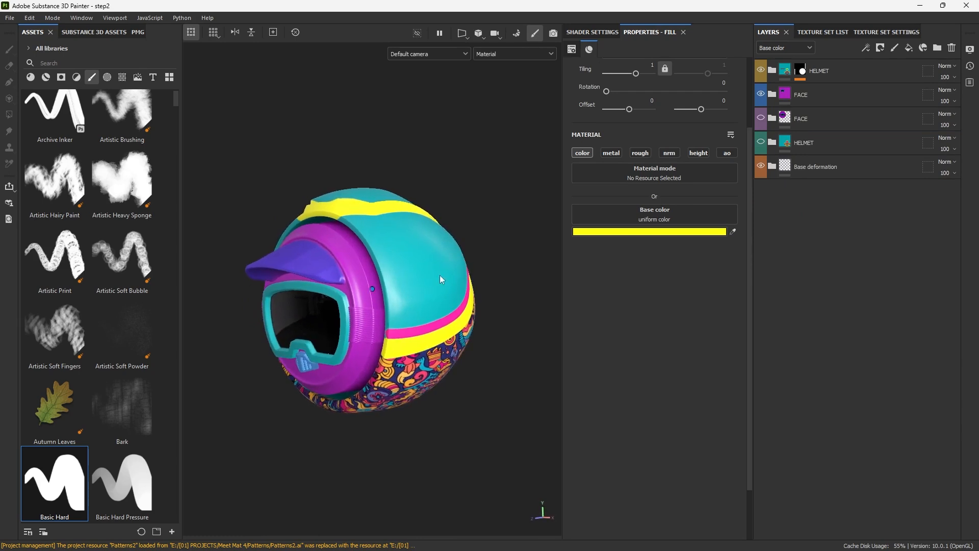
# Hide the masked HELMET and upper FACE groups and show the reference HELMET and FACE groups to examine the finished design
pyautogui.click(760, 94)
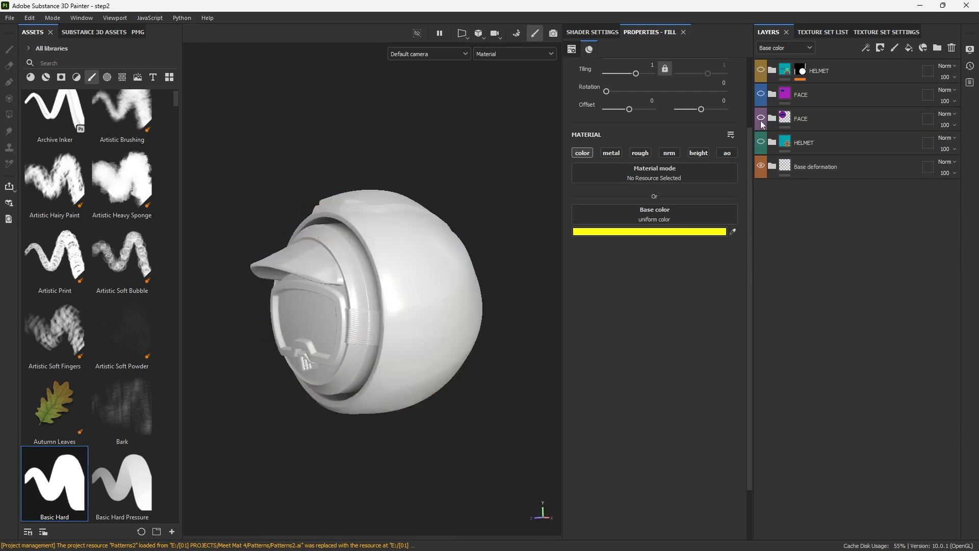
pyautogui.click(761, 142)
pyautogui.keyDown('alt'); pyautogui.moveTo(452, 208); pyautogui.dragTo(310, 295); pyautogui.keyUp('alt')
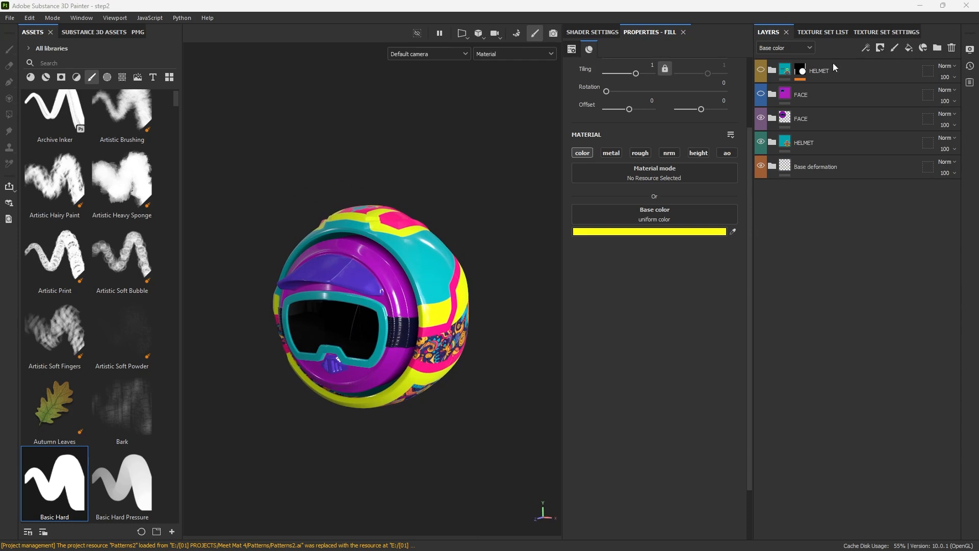
# Expand the reference FACE group and its nested FACE group to inspect the Visor fill and the mouthguard and cap layer's mask effects
pyautogui.click(772, 119)
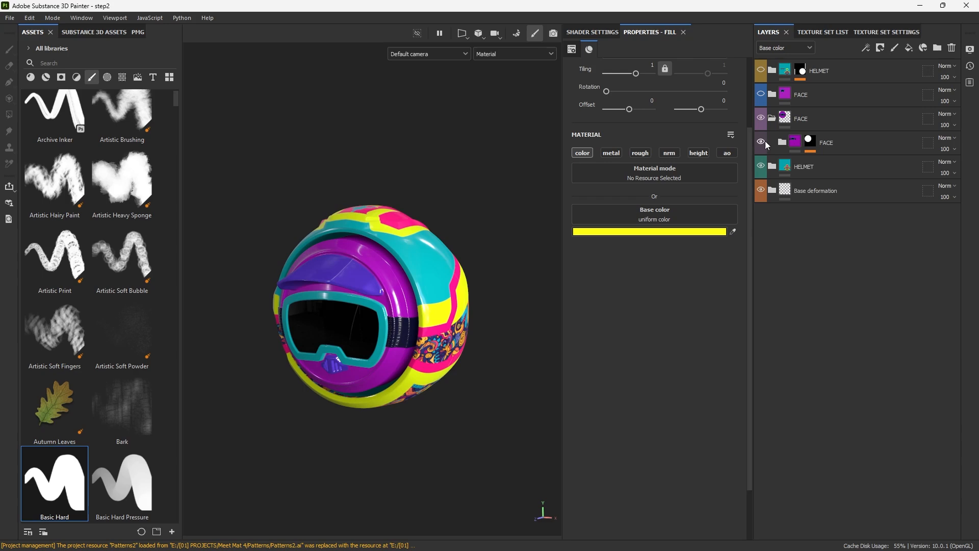
pyautogui.click(782, 142)
pyautogui.click(798, 243)
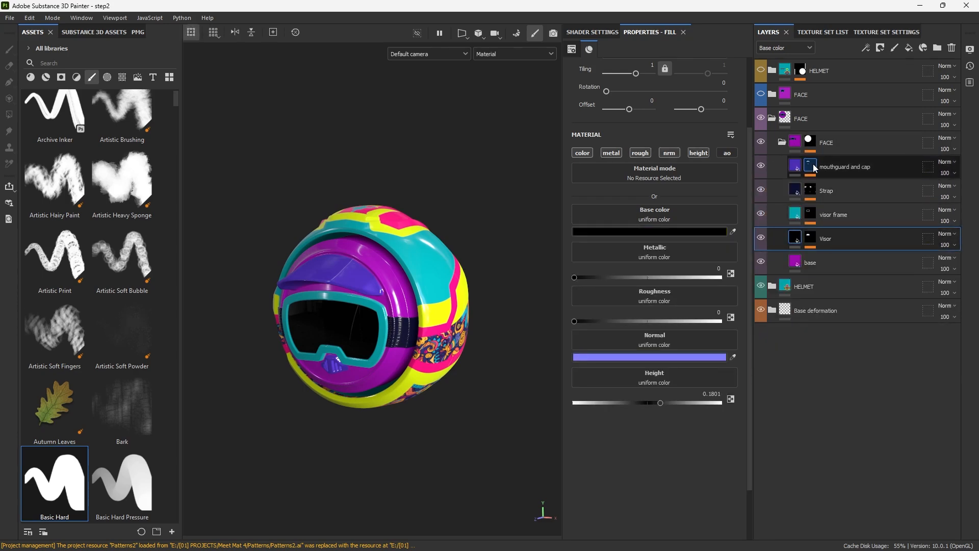
pyautogui.click(814, 167)
# Examine the finished helmet design from the front, both sides and the back
pyautogui.keyDown('alt'); pyautogui.moveTo(377, 255); pyautogui.dragTo(345, 229); pyautogui.keyUp('alt')
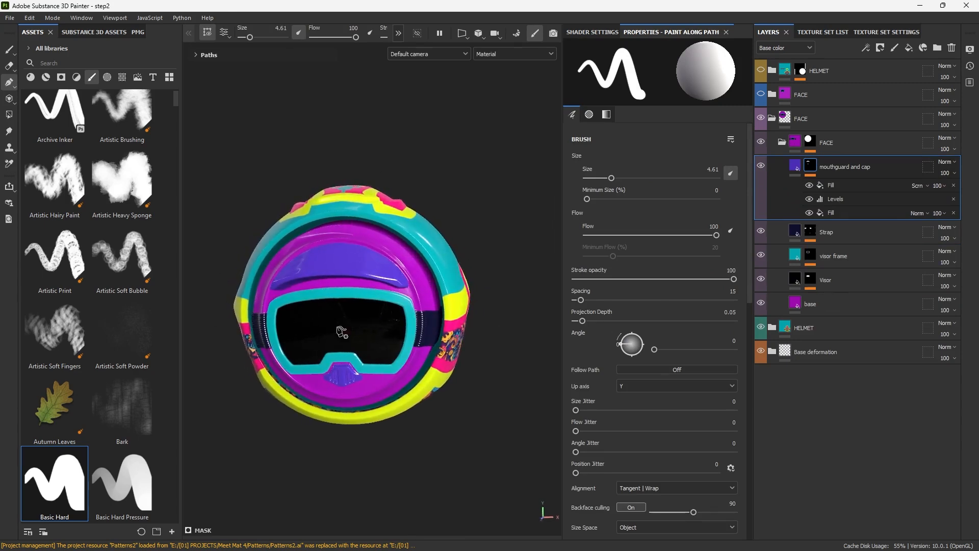
pyautogui.keyDown('alt'); pyautogui.moveTo(341, 332); pyautogui.dragTo(357, 208); pyautogui.keyUp('alt')
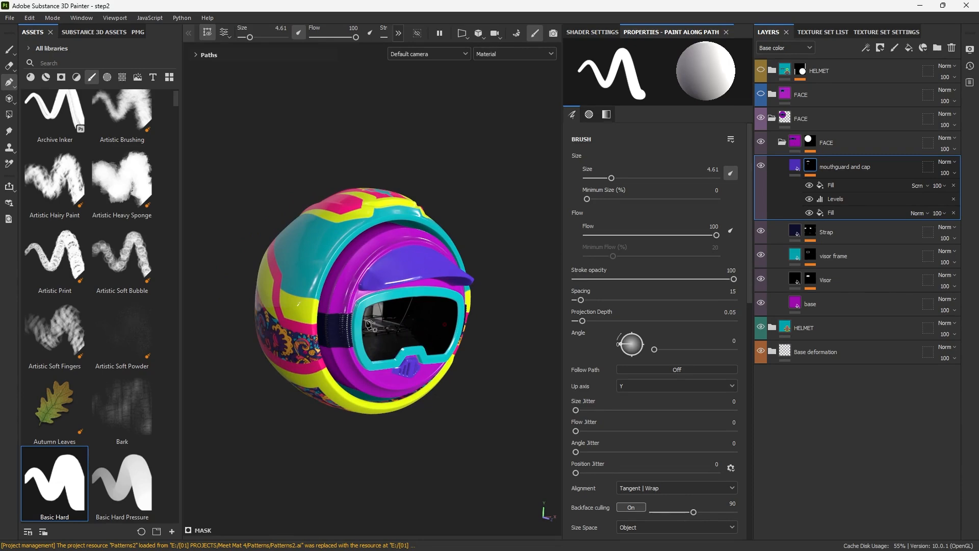
pyautogui.keyDown('alt'); pyautogui.moveTo(443, 237); pyautogui.dragTo(434, 325); pyautogui.keyUp('alt')
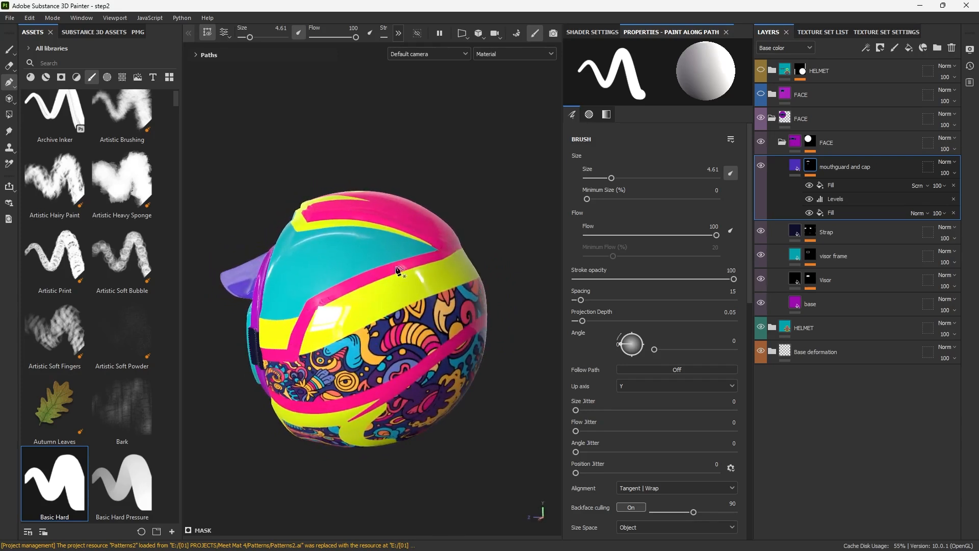
pyautogui.keyDown('alt'); pyautogui.moveTo(387, 289); pyautogui.dragTo(476, 221); pyautogui.keyUp('alt')
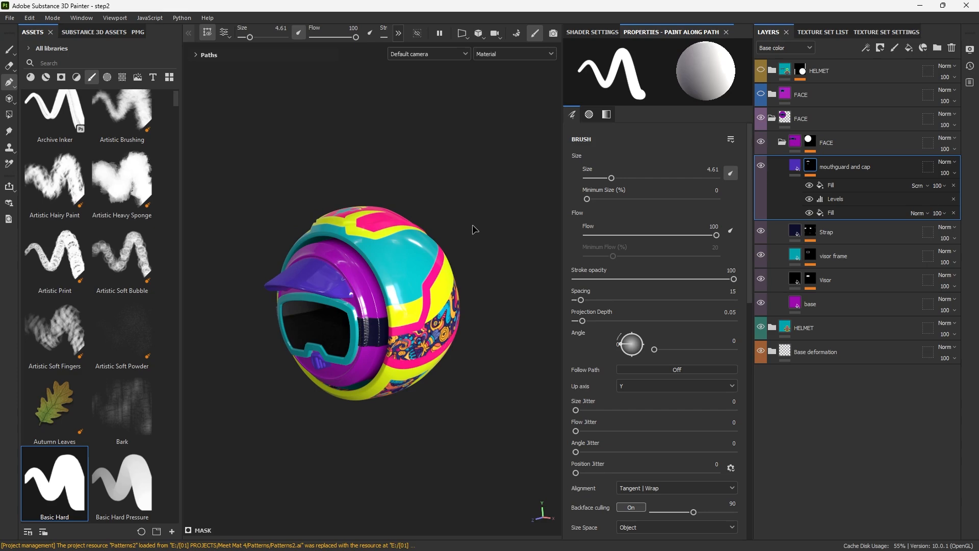